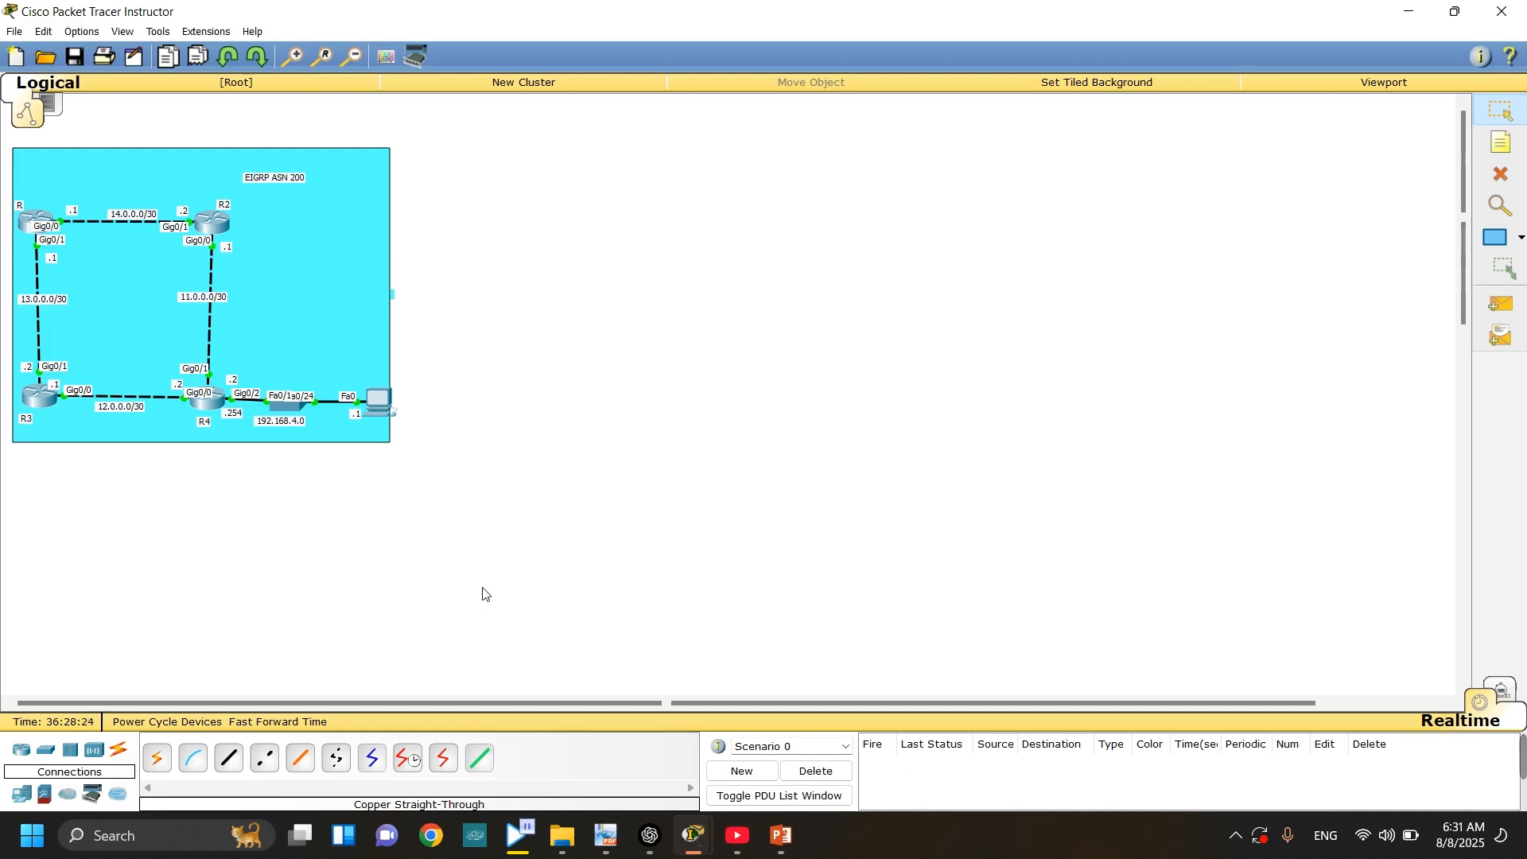
- Reposition the cyan background rectangle behind the topology and move the "EIGRP ASN 200" label to the side of R2
drag(511, 649, 5, 225)
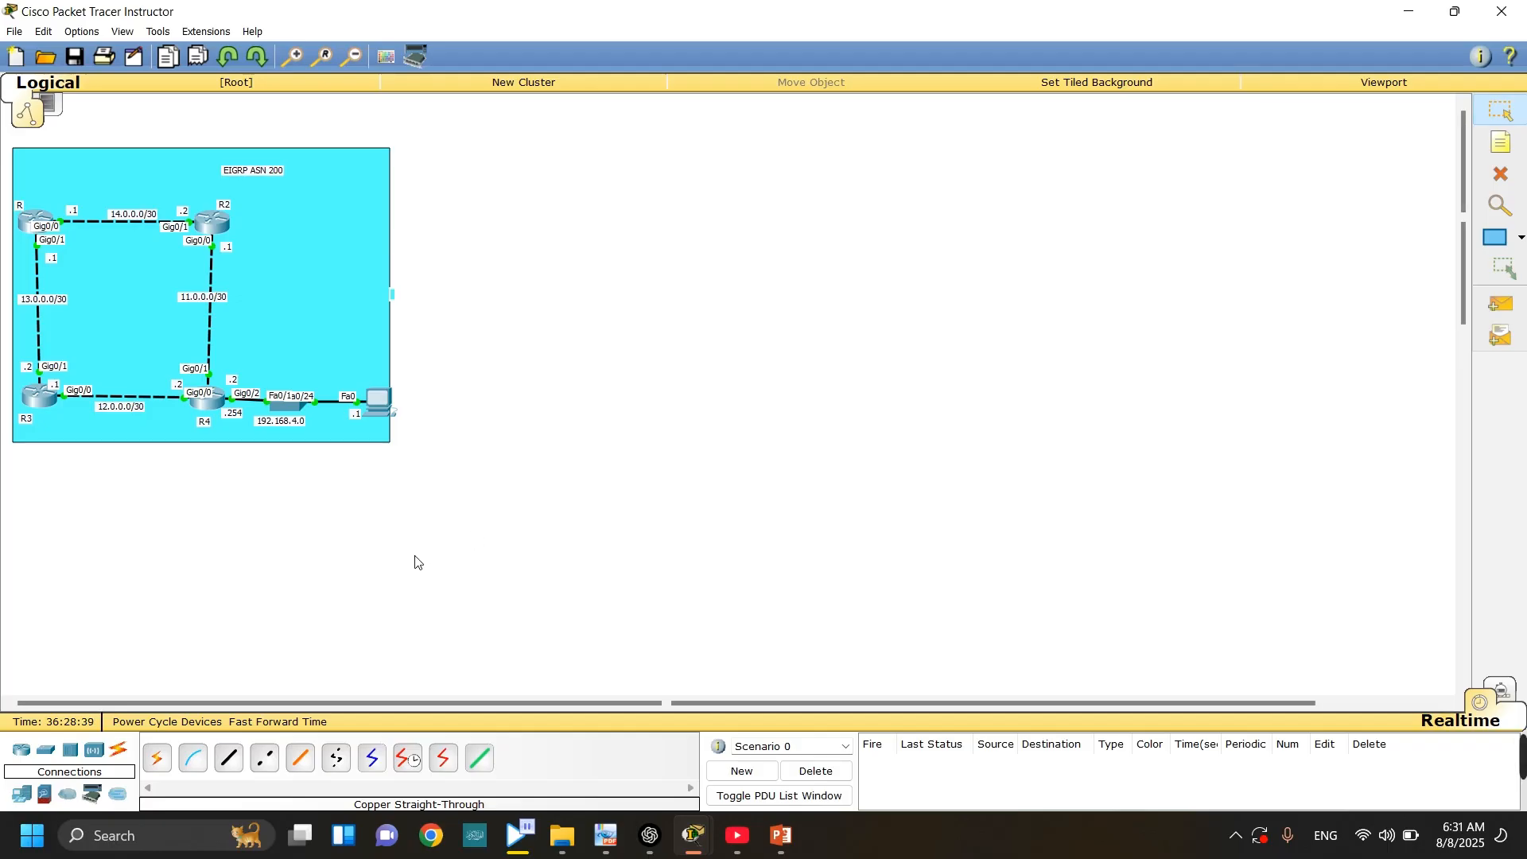
drag(429, 574, 275, 426)
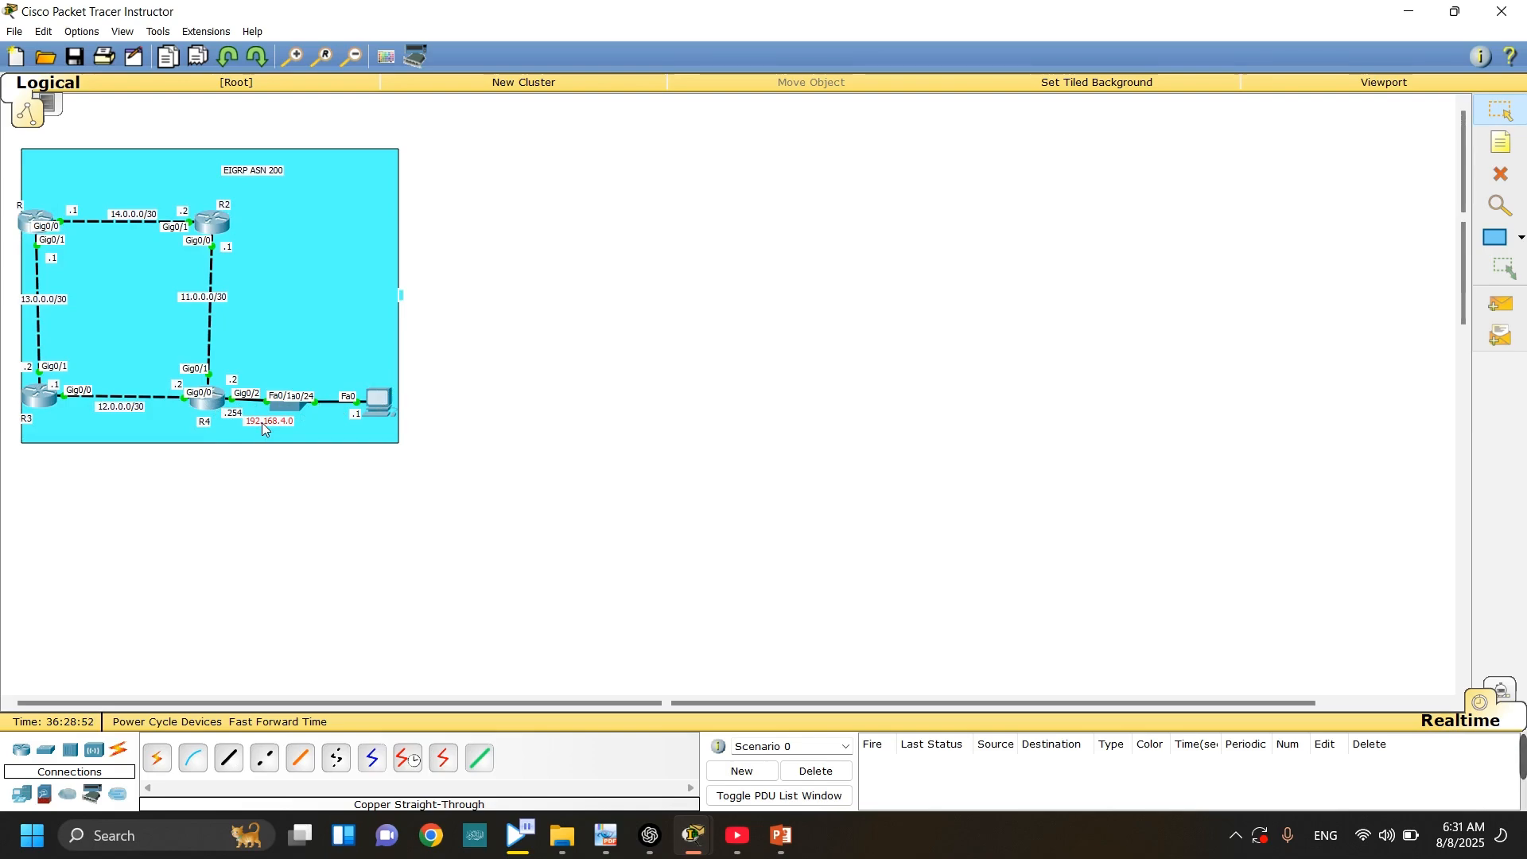
mouse_move(129, 158)
mouse_down()
mouse_move(135, 241)
mouse_move(107, 174)
mouse_up()
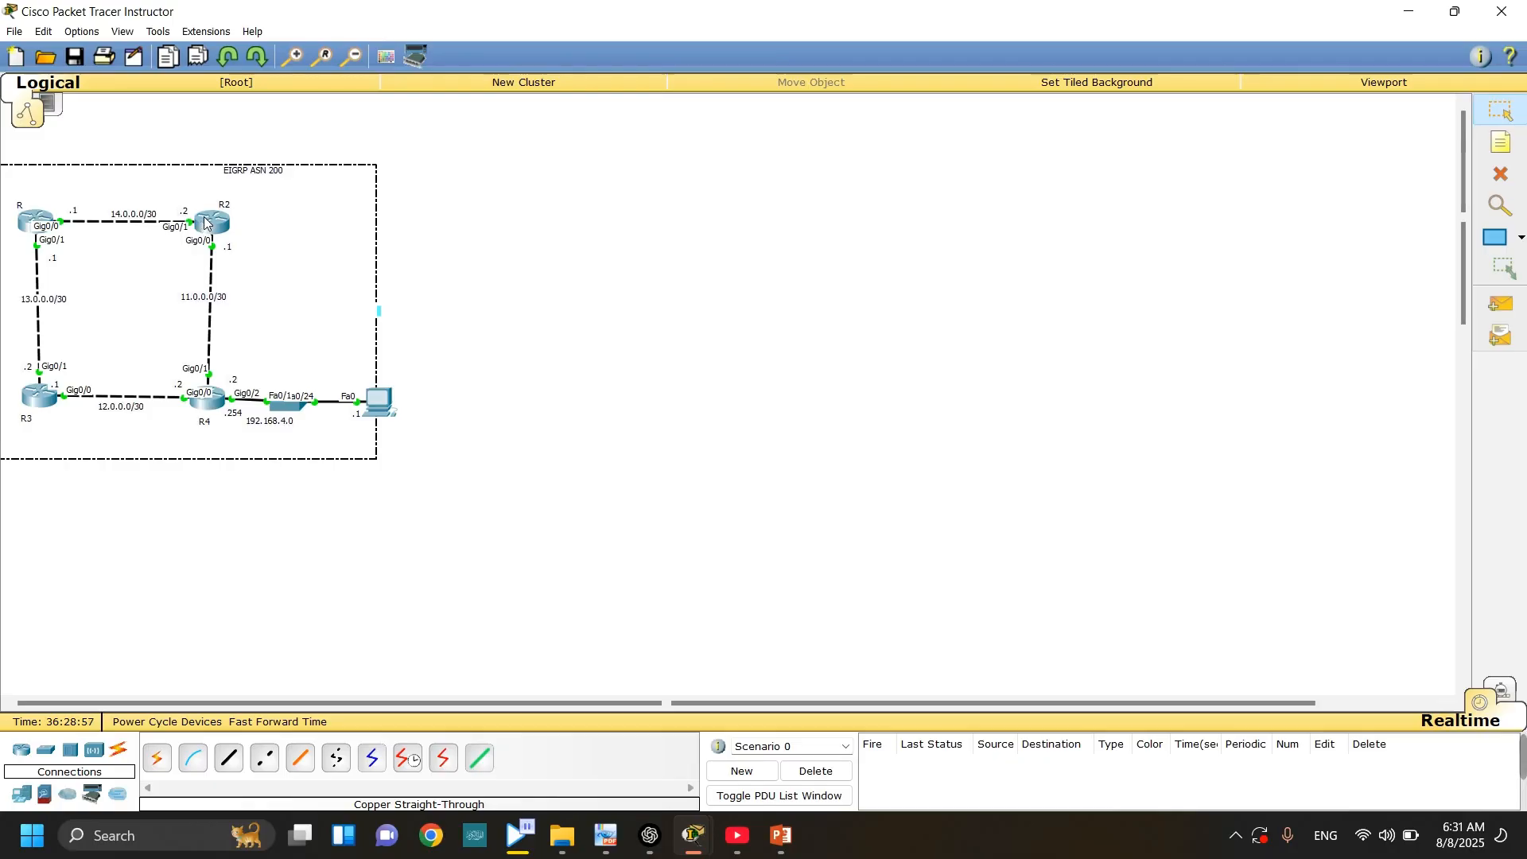
click(74, 215)
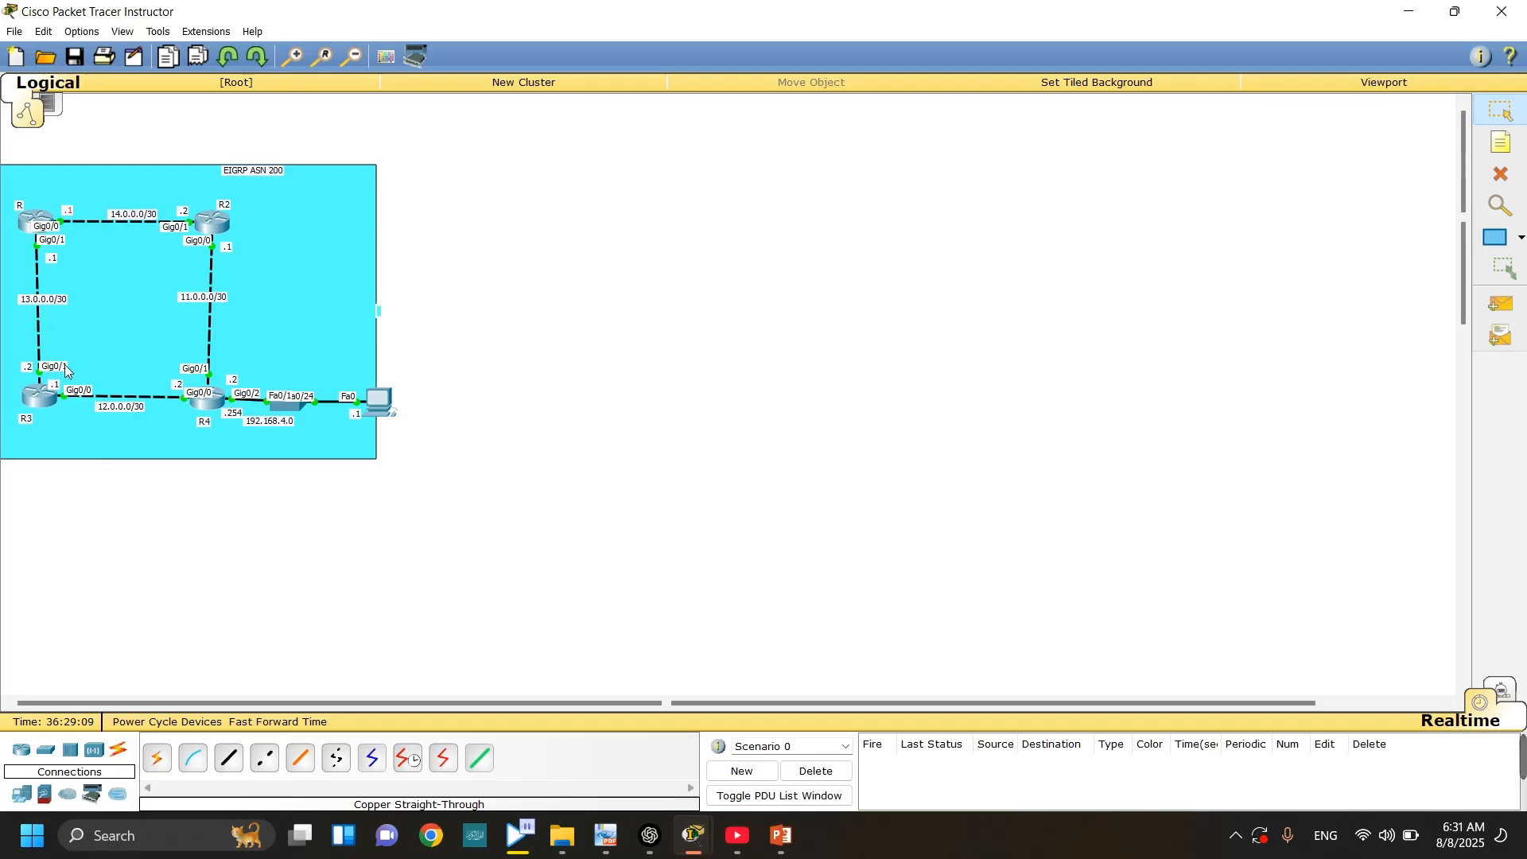
drag(322, 310, 344, 293)
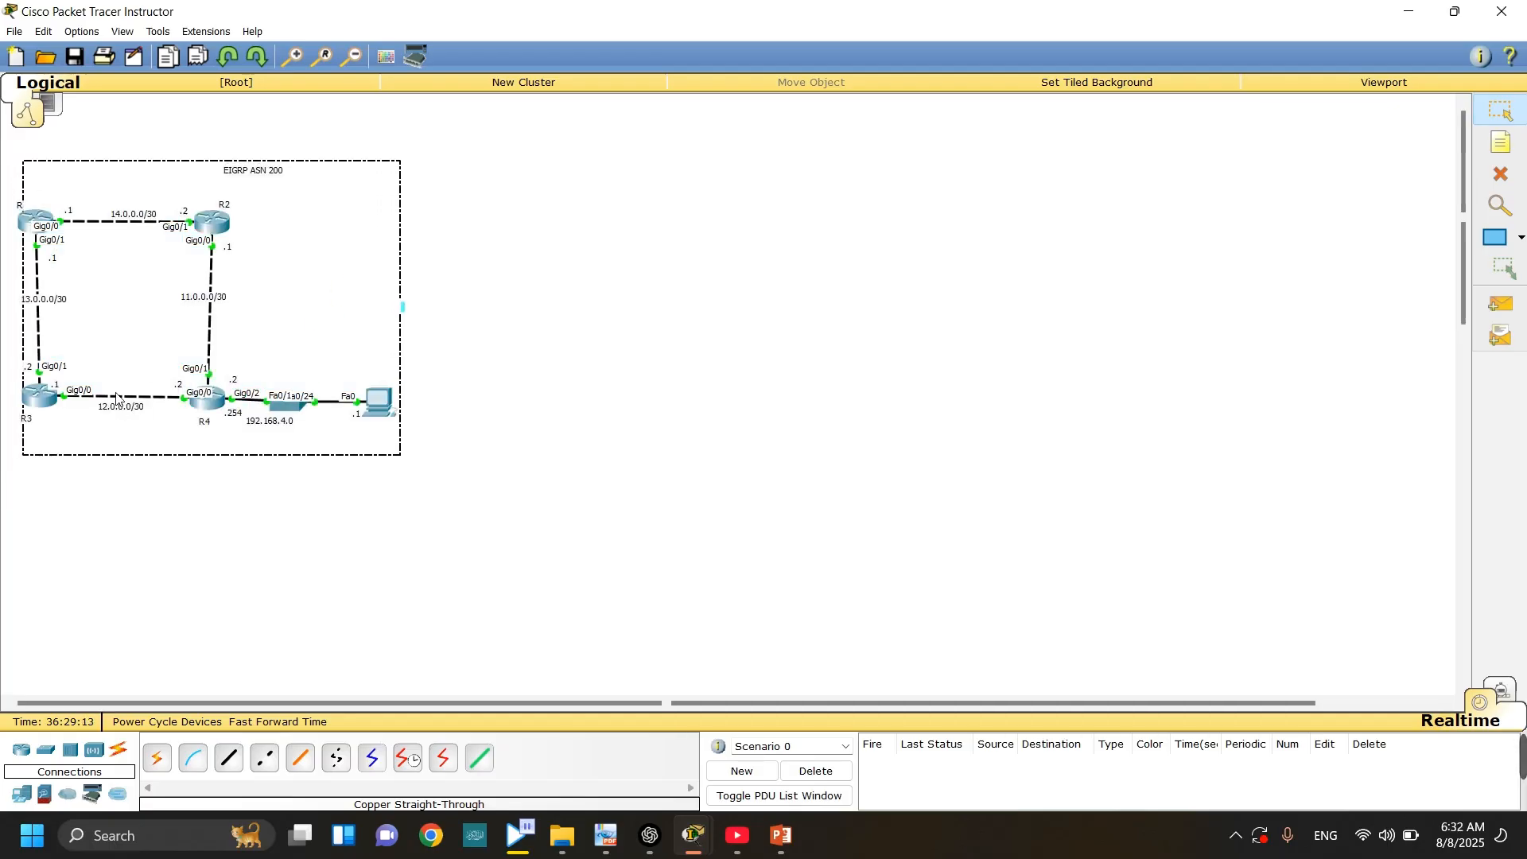
drag(185, 438, 174, 449)
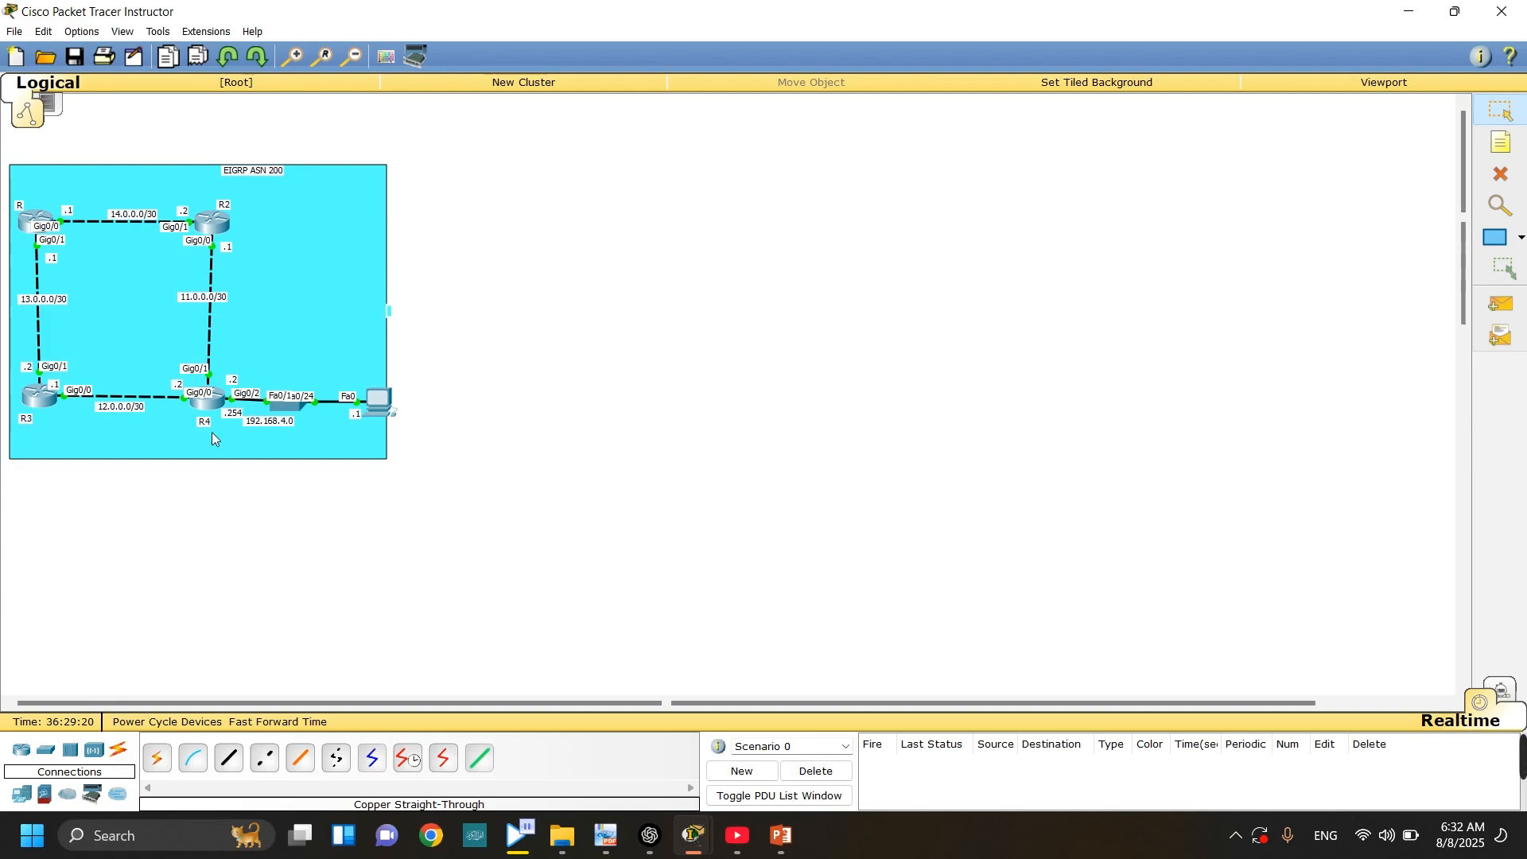
drag(262, 185, 295, 214)
click(523, 337)
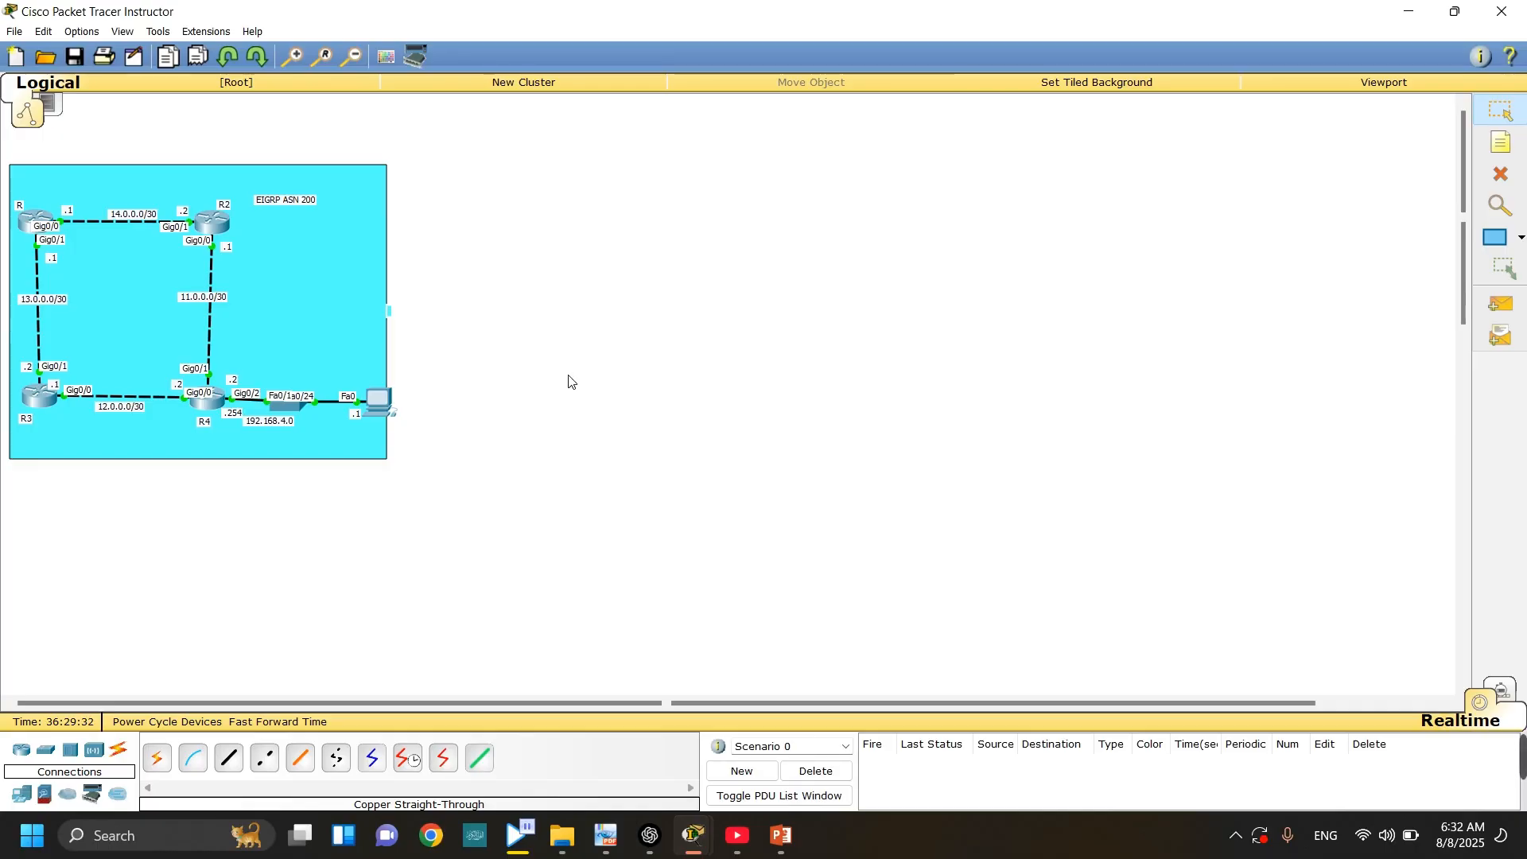
- Open the command line of the router at the topology's upper-left corner and enter global configuration mode
double_click(32, 231)
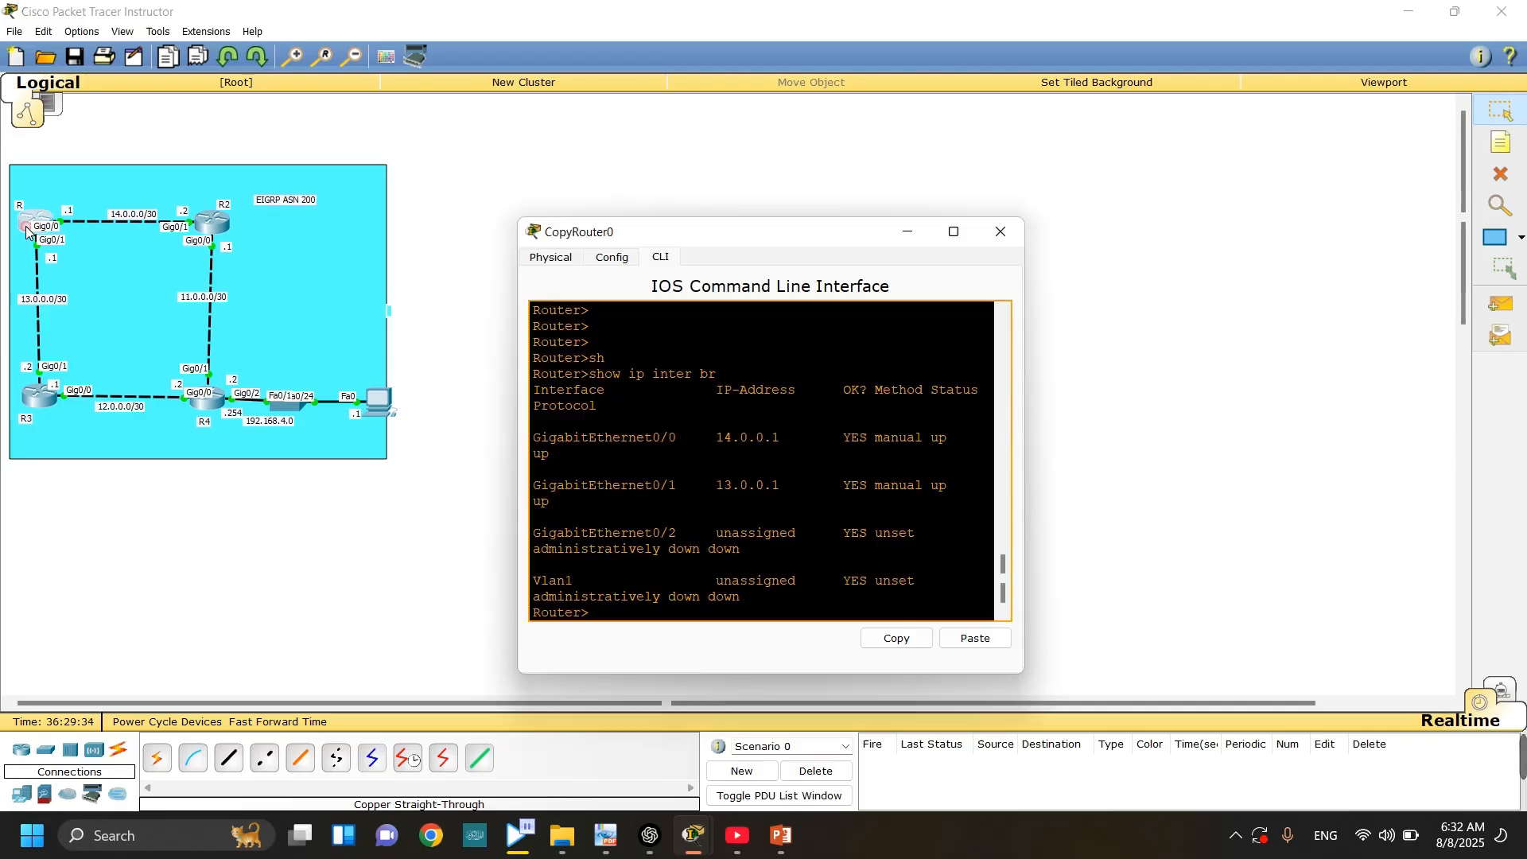
key(Return)
key(Return)
key(Return)
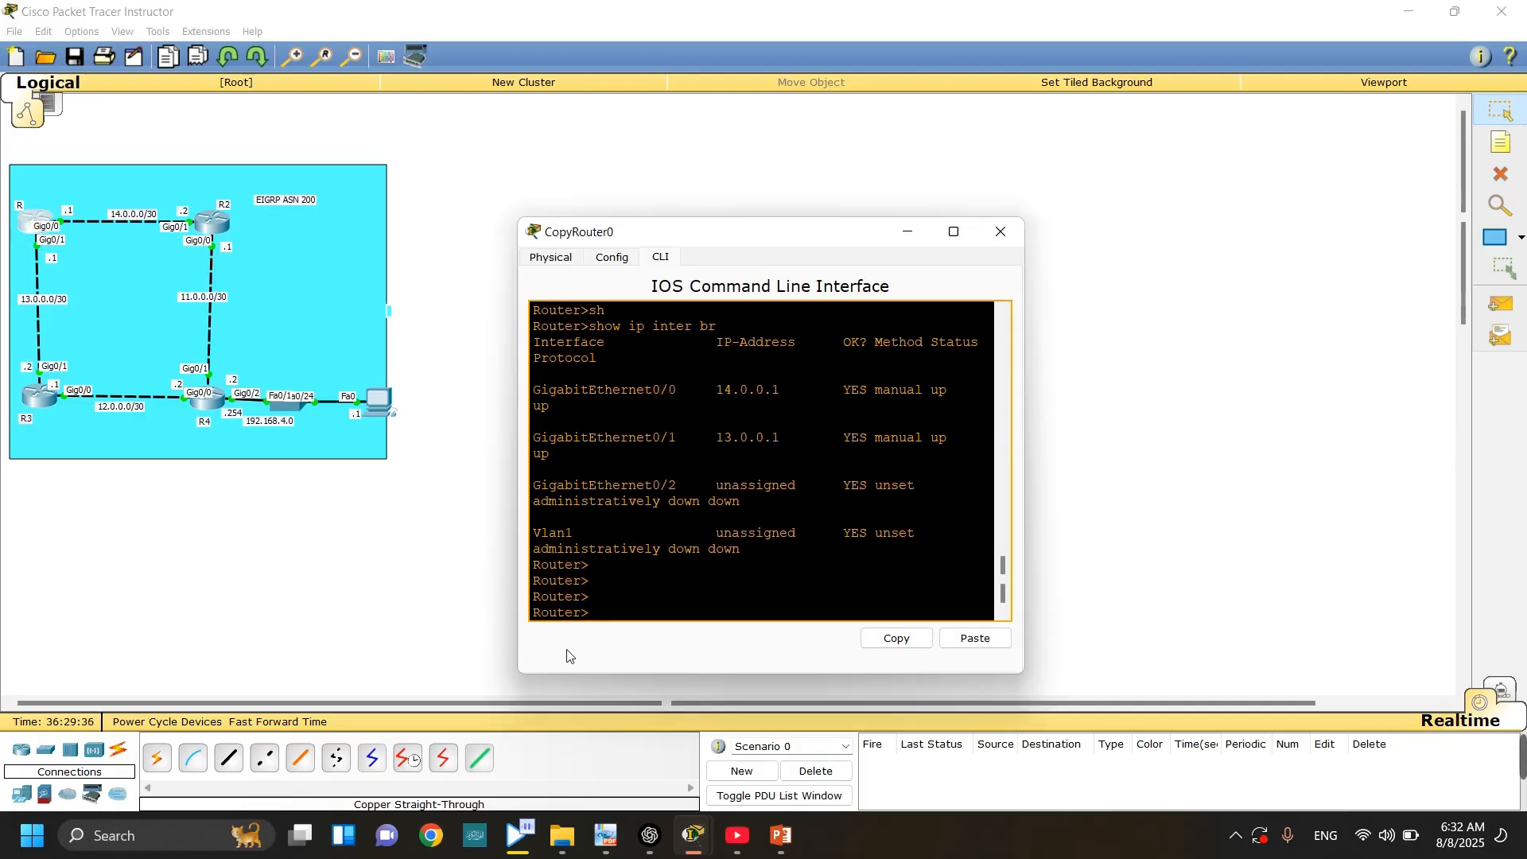
text(en)
key(Tab)
key(Return)
key(Return)
text(co)
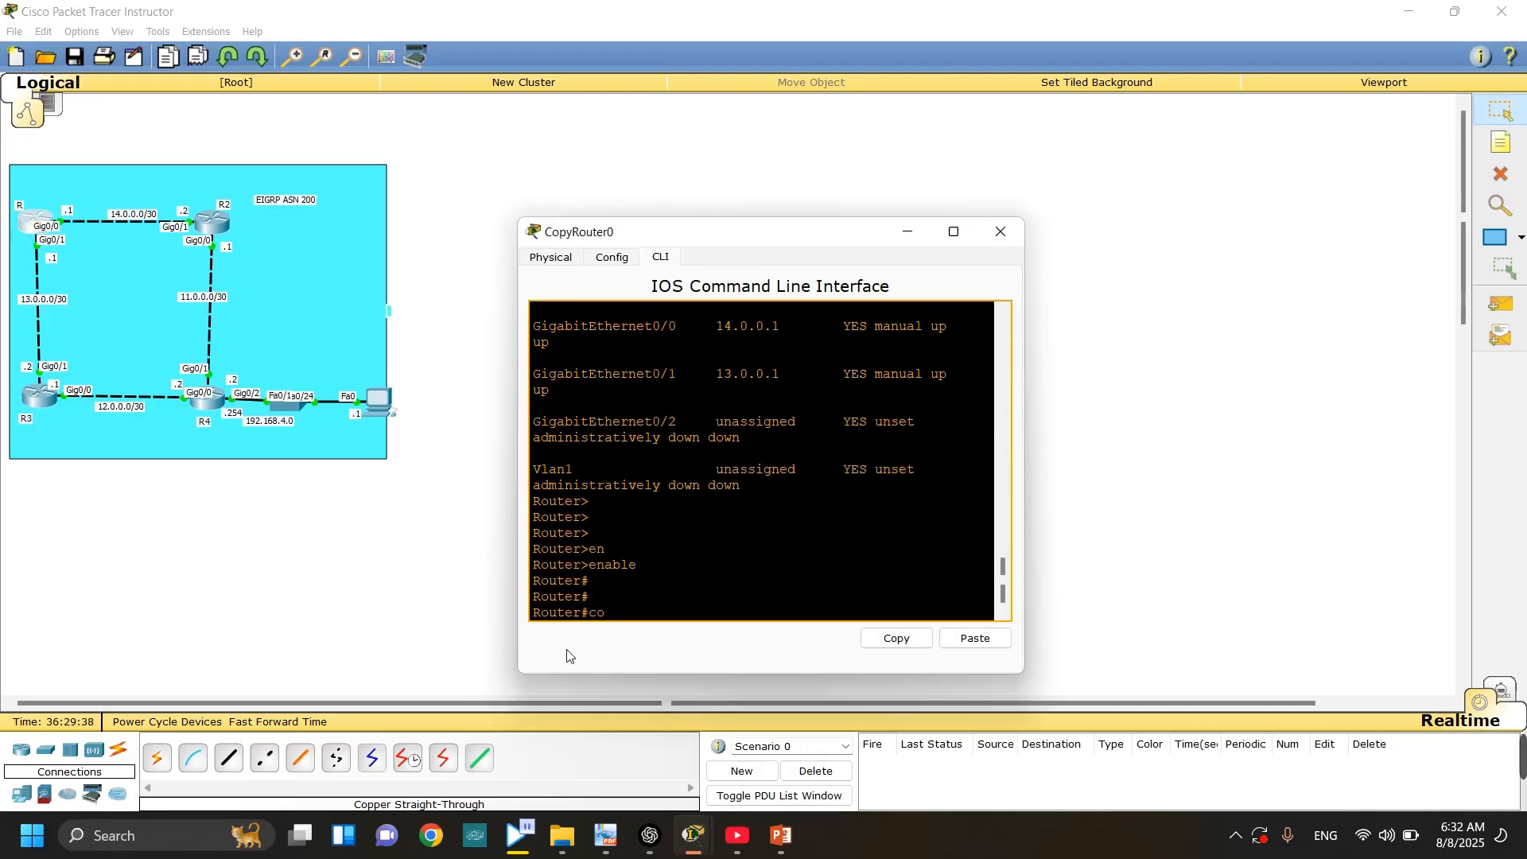
text(nf t)
key(Return)
key(Return)
- Set the router's hostname to R1
text(ho)
key(Tab)
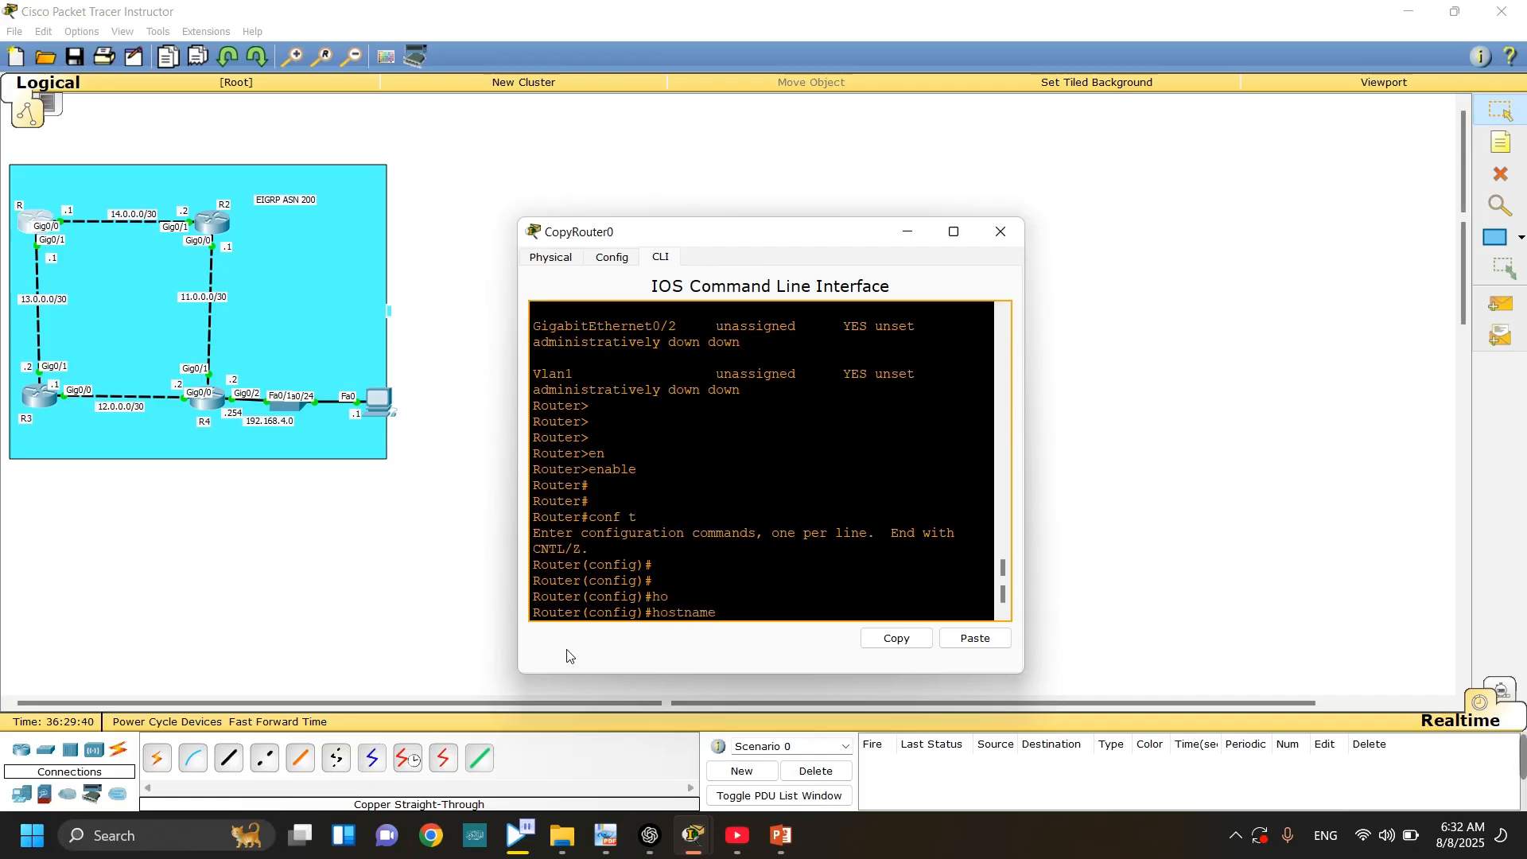
text(R1)
key(Return)
key(Return)
key(Return)
key(Return)
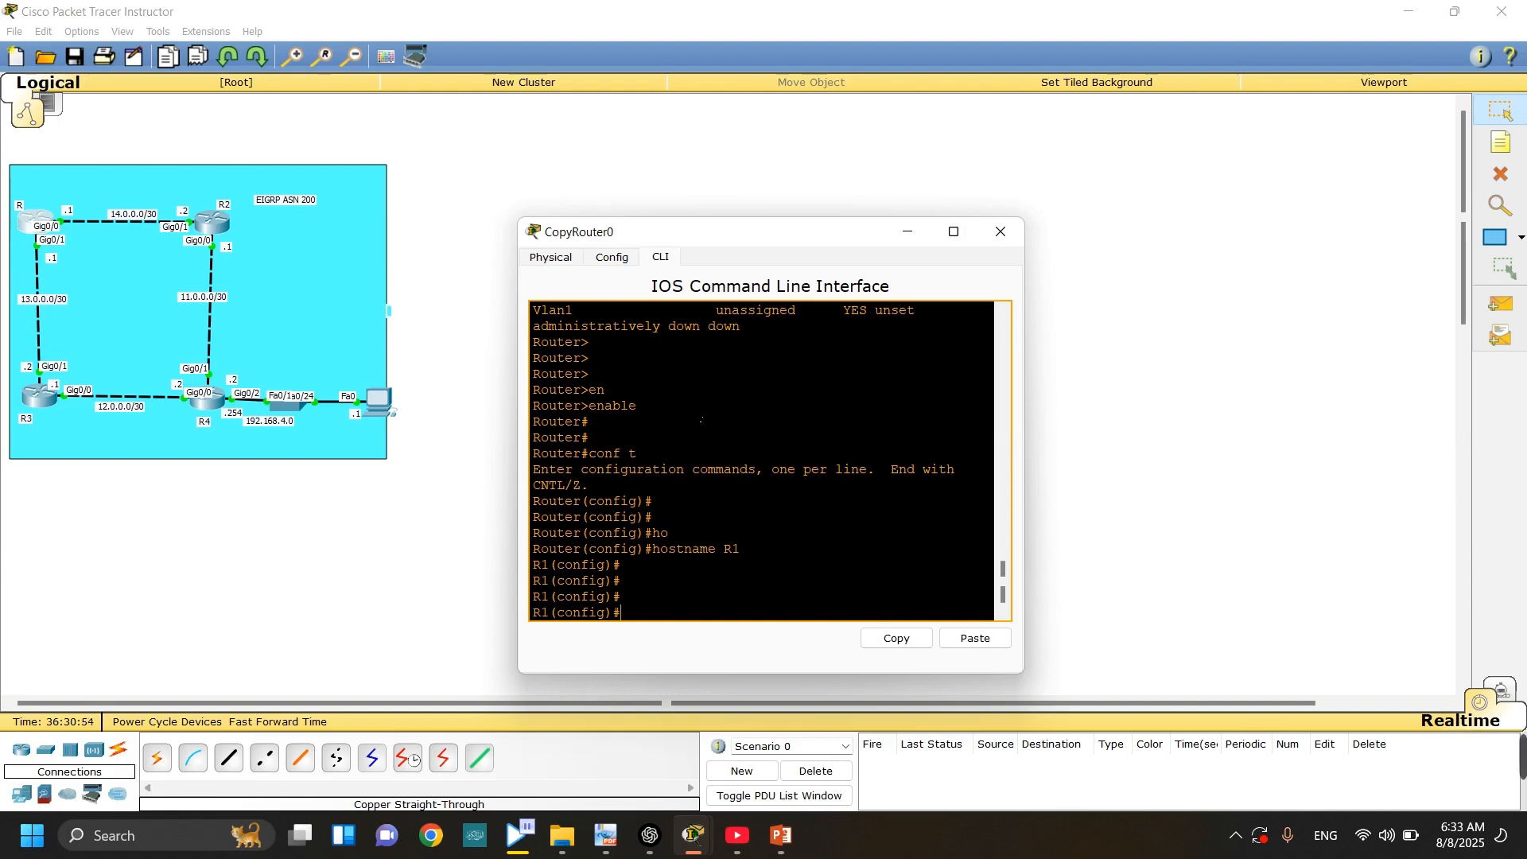
- Start an interface command on R1, list the available interface types and highlight the Loopback entry
text(INTER)
key(Tab)
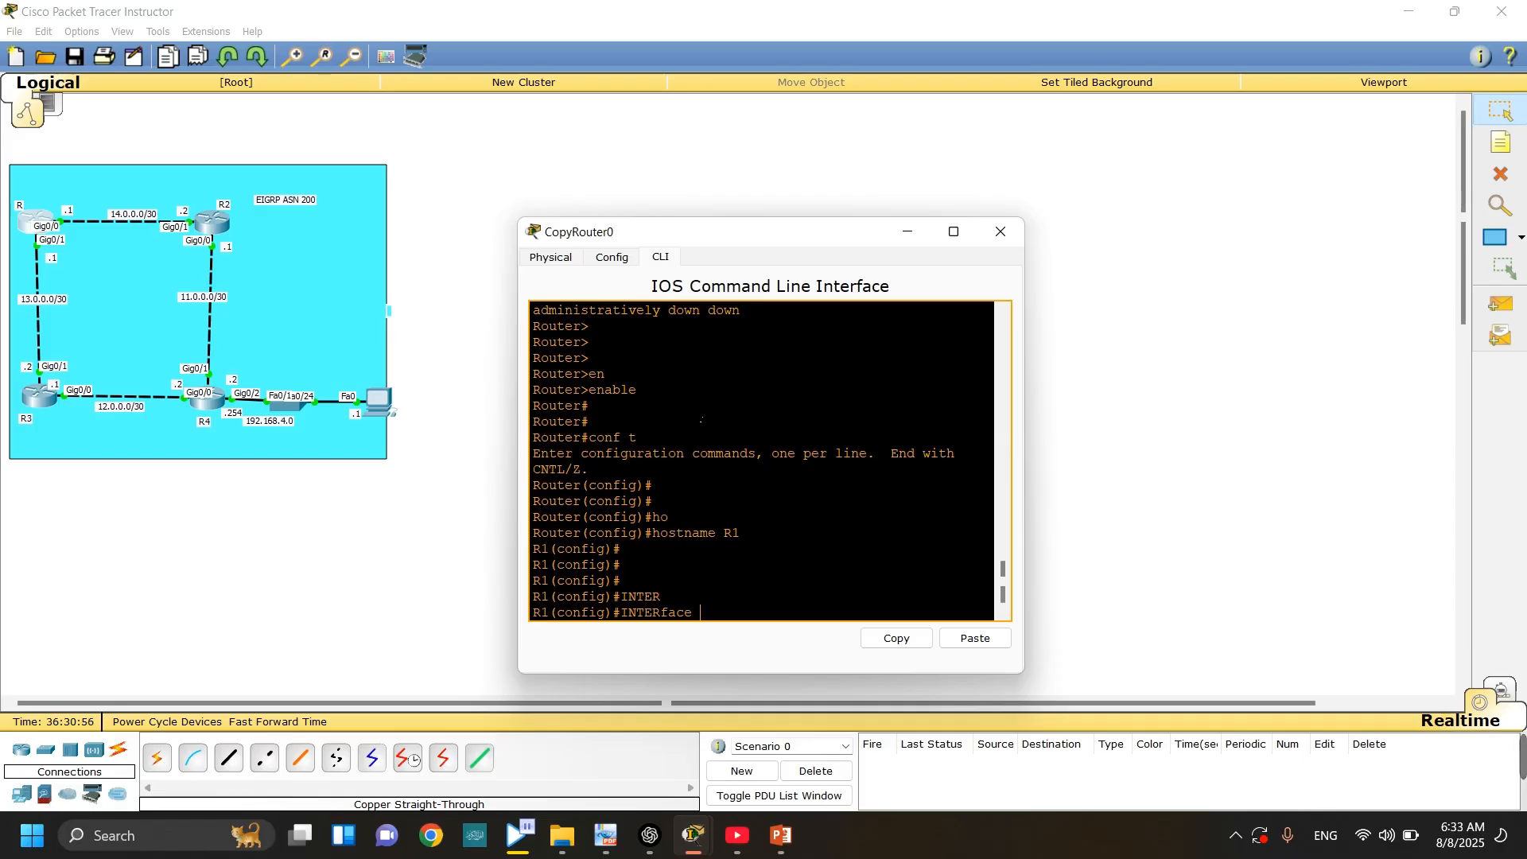
text(/)
key(BackSpace)
key(BackSpace)
key(question)
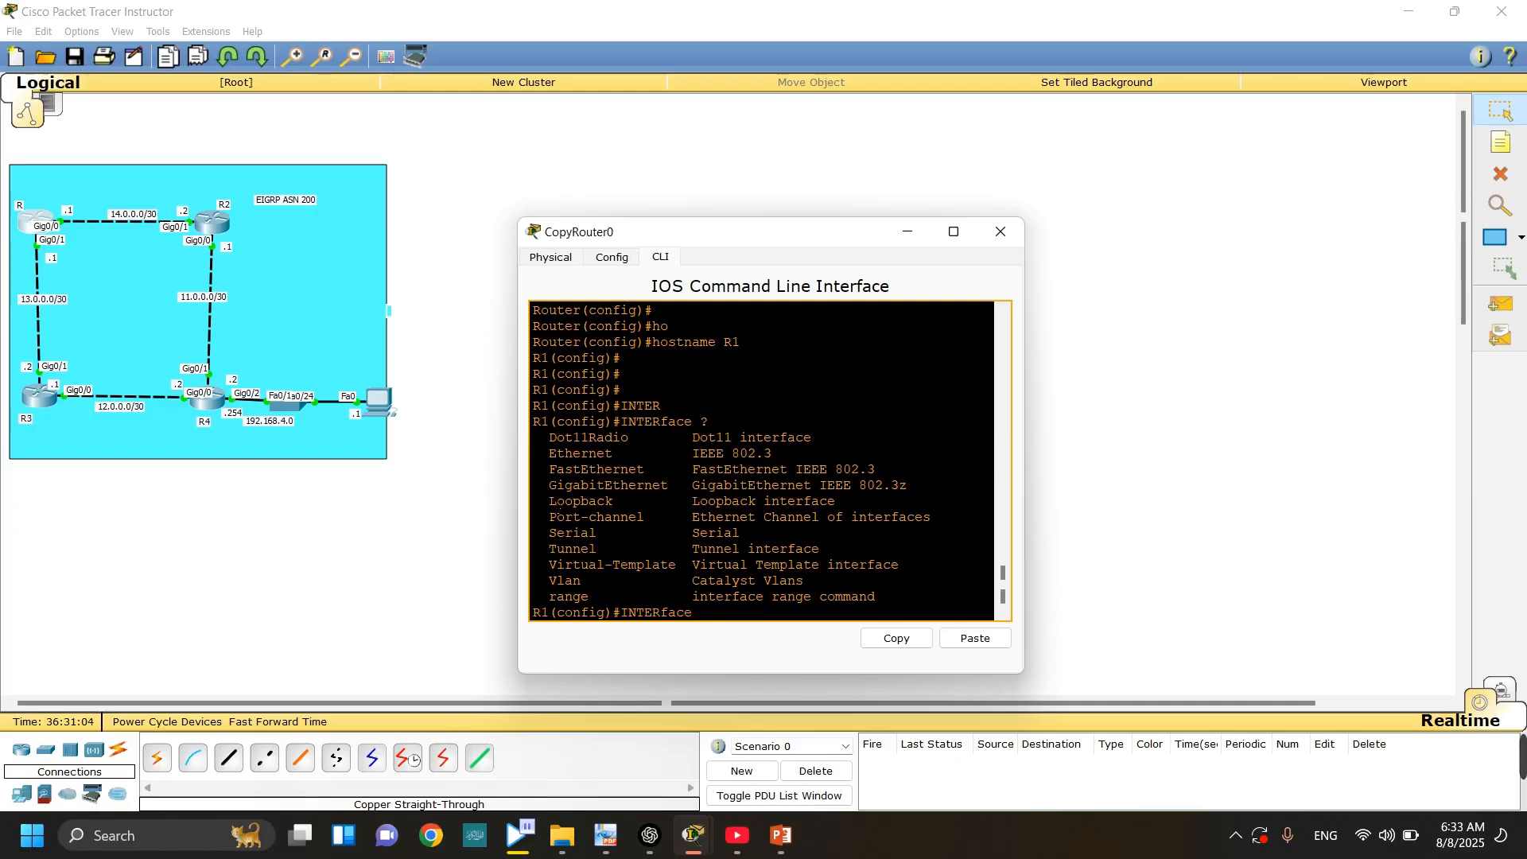
drag(559, 507, 773, 485)
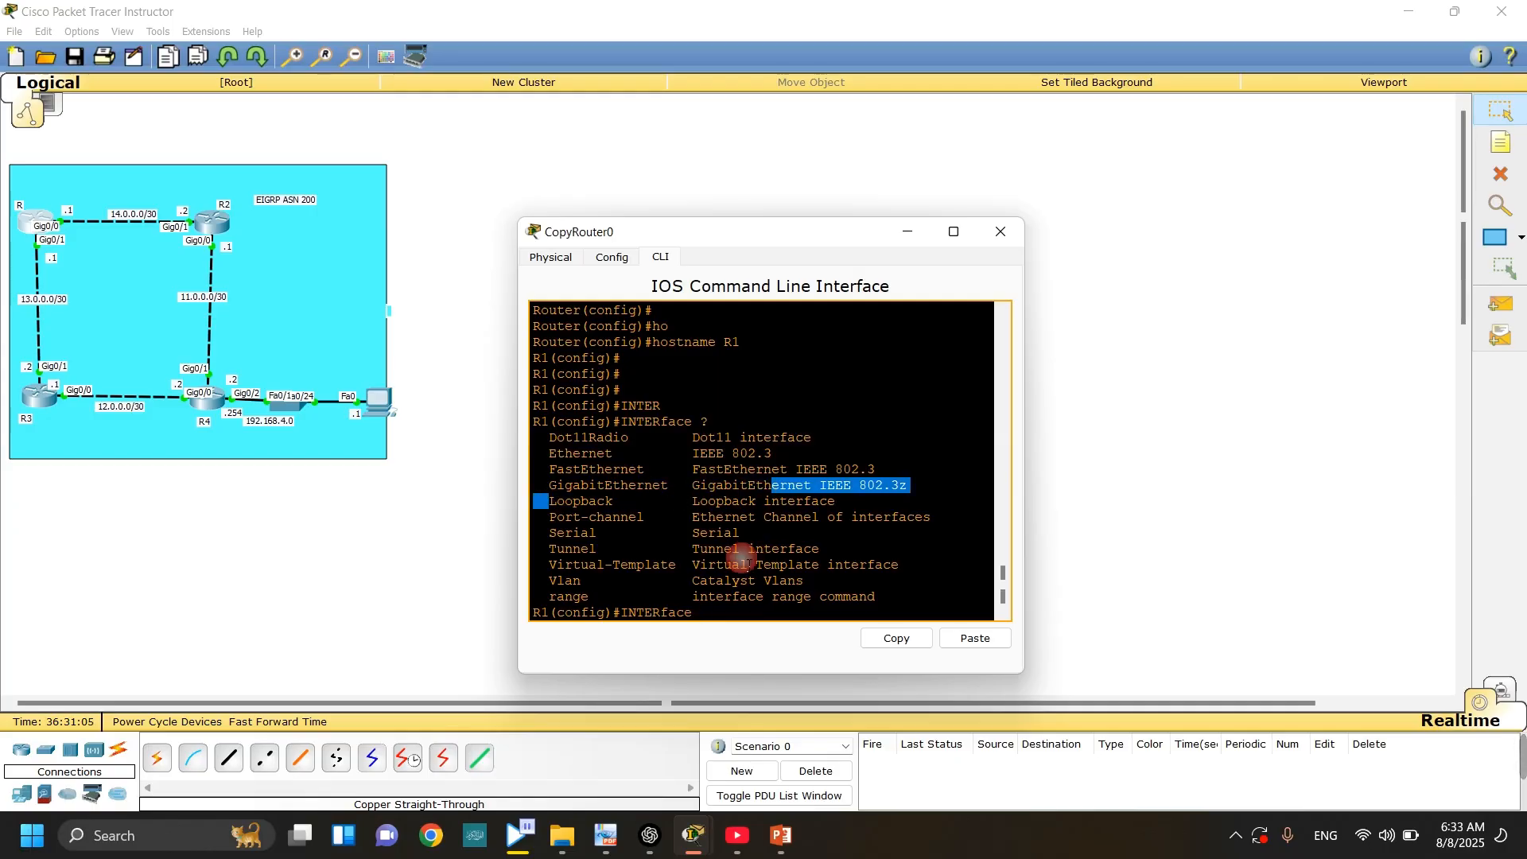
- Check the allowed loopback numbers and create interface Loopback 0 on R1
click(718, 622)
text(L)
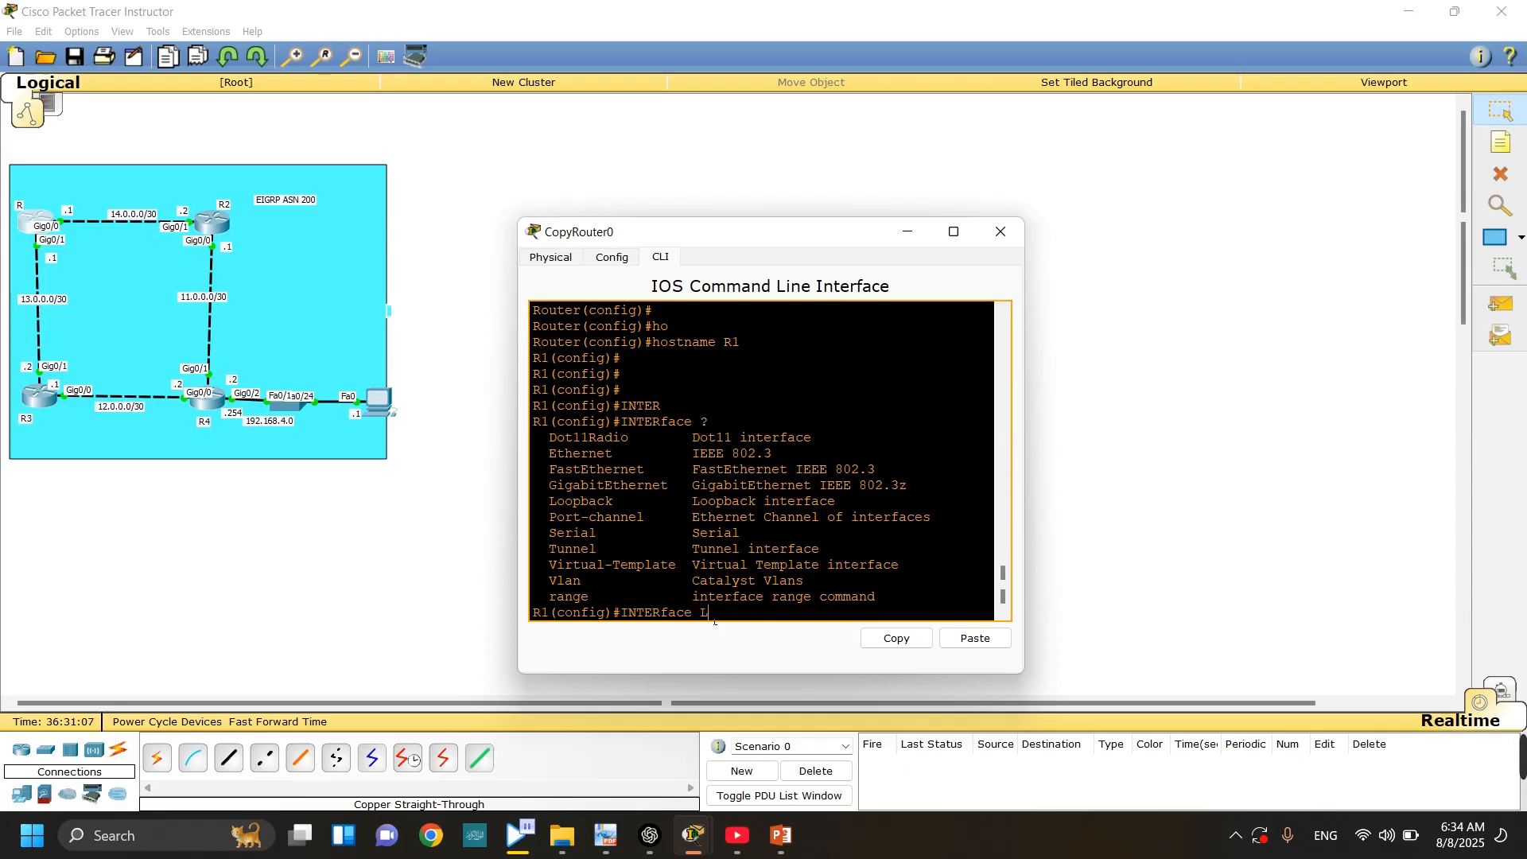
key(Tab)
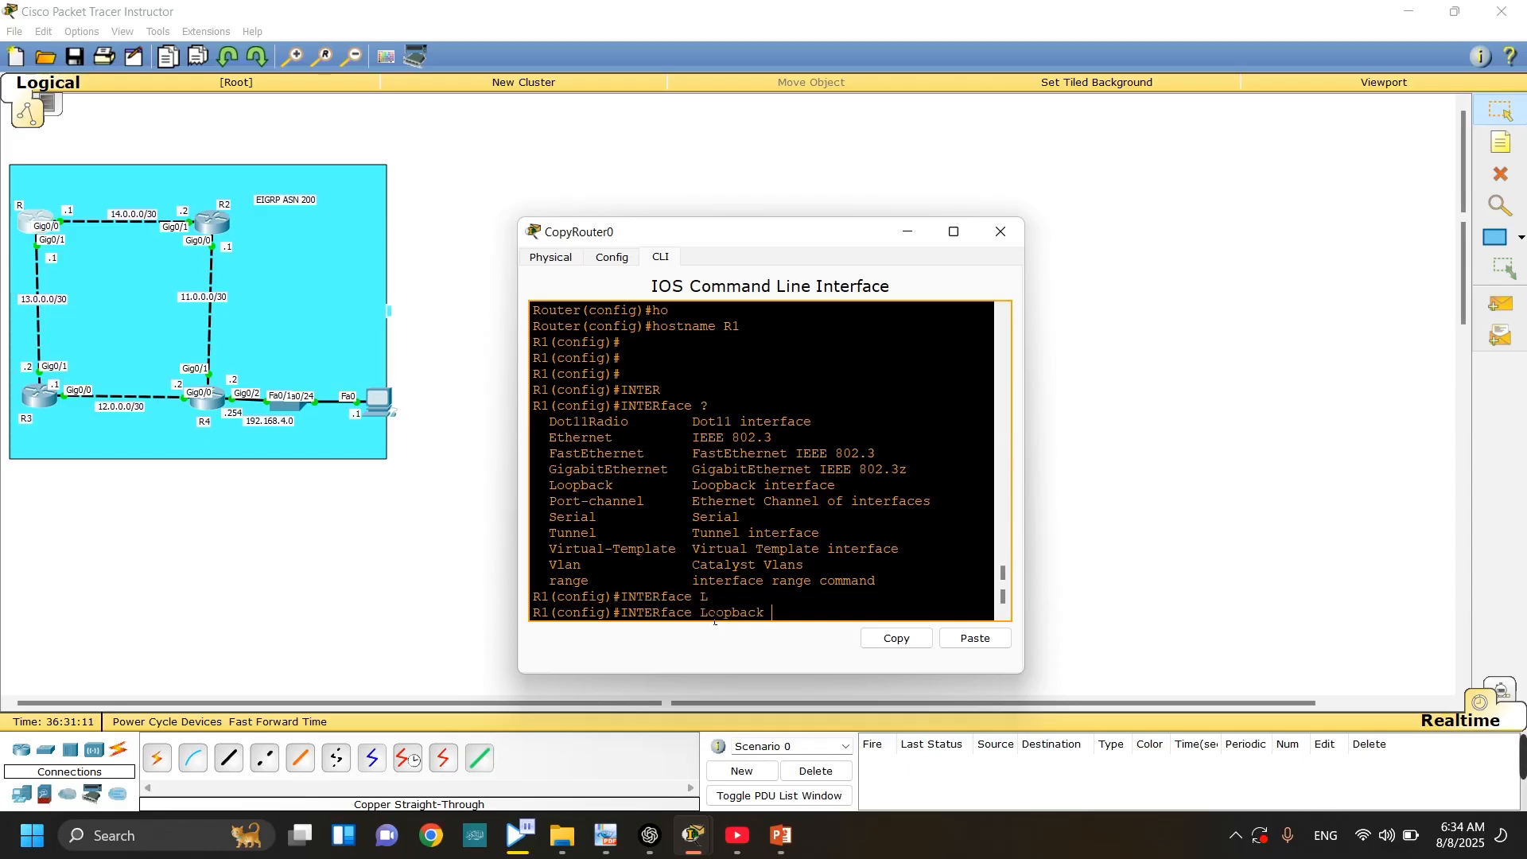
text(?)
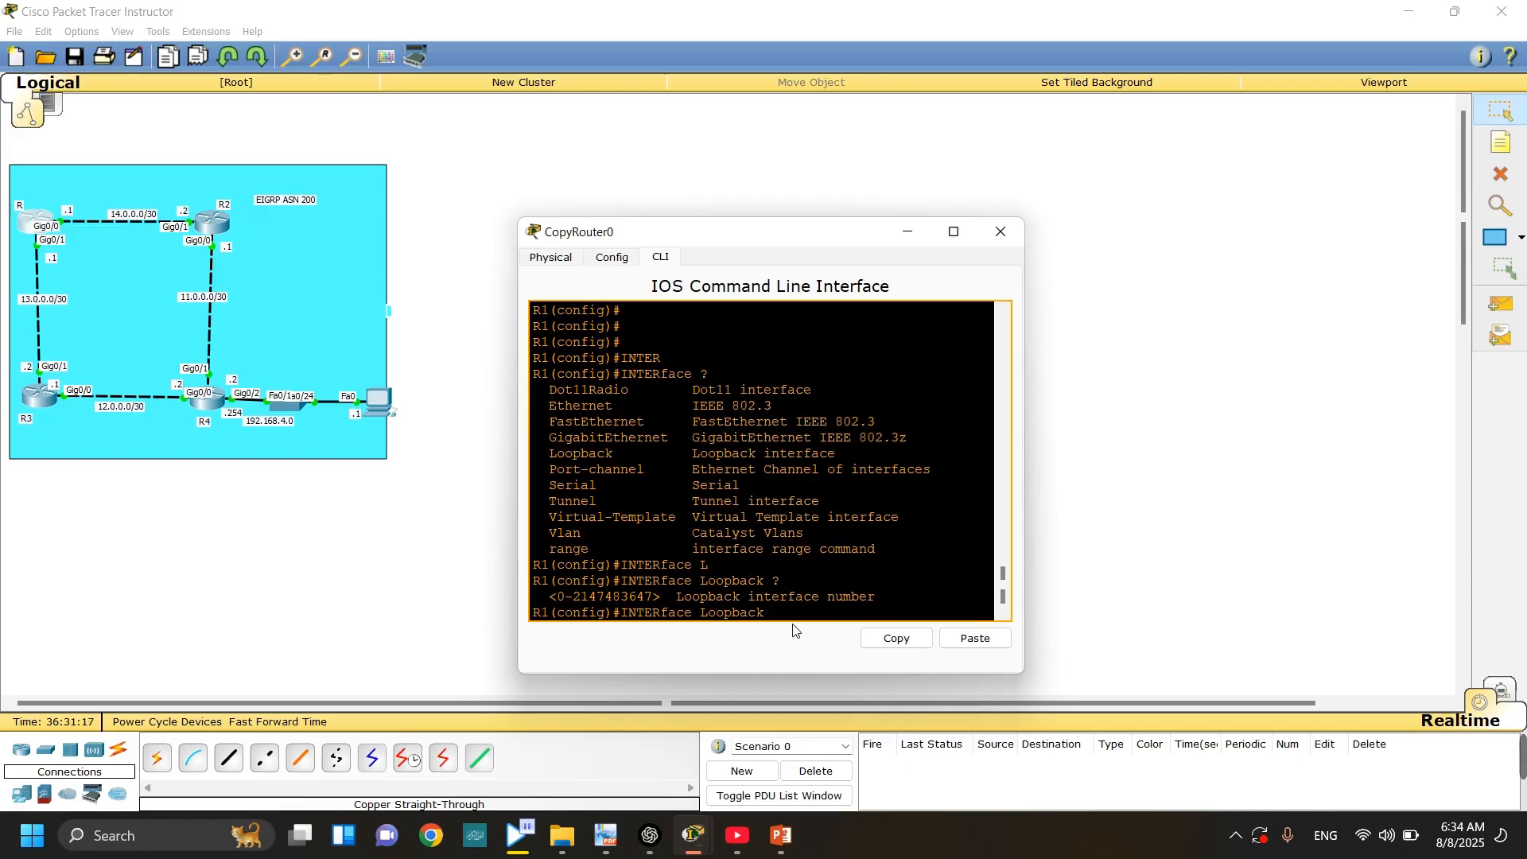
text(0)
key(Return)
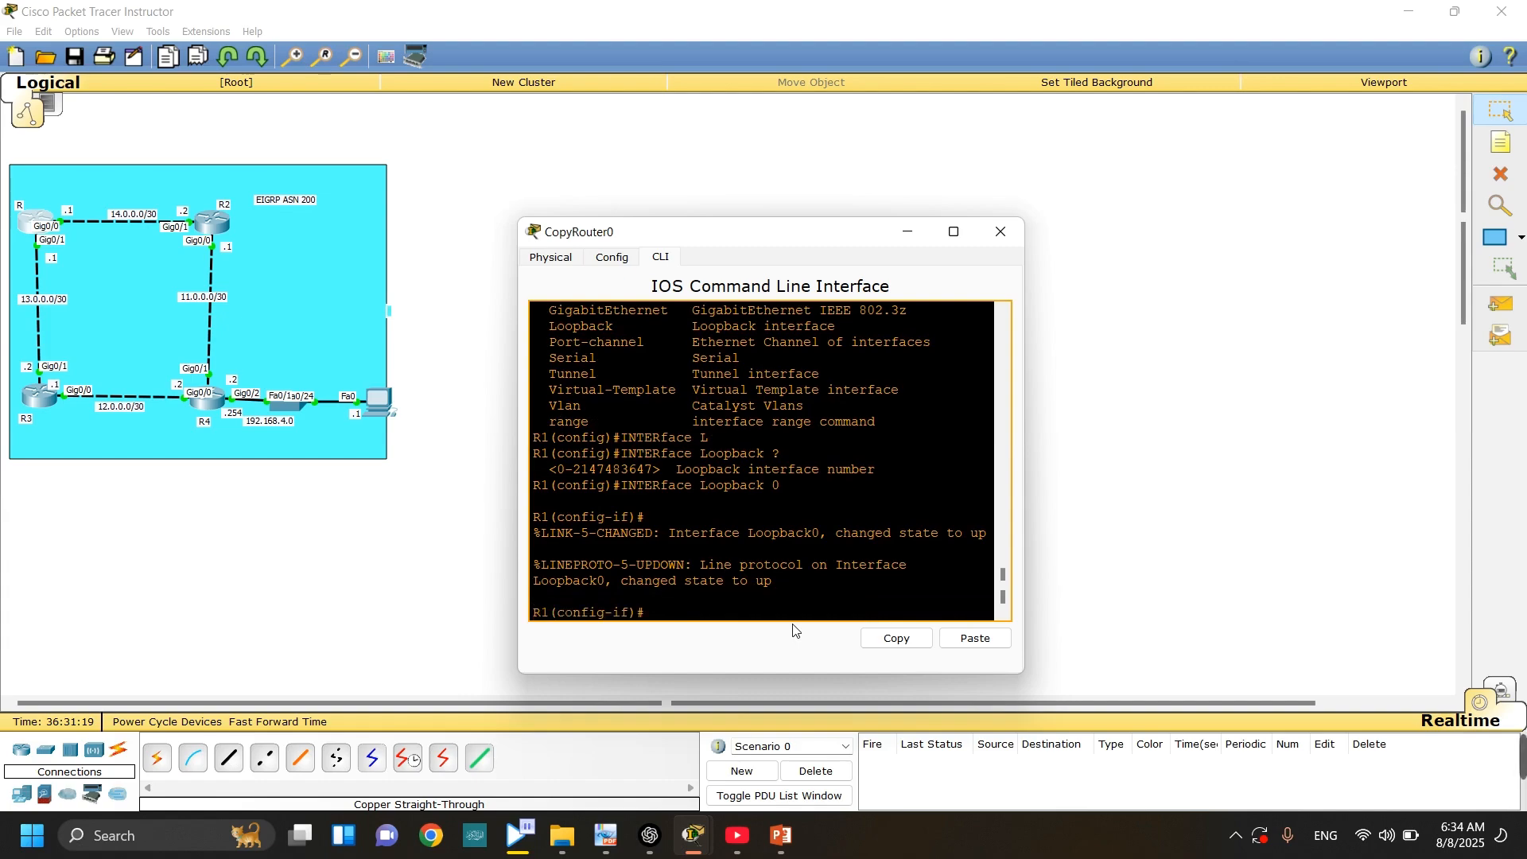
key(Return)
key(Return)
key(Return)
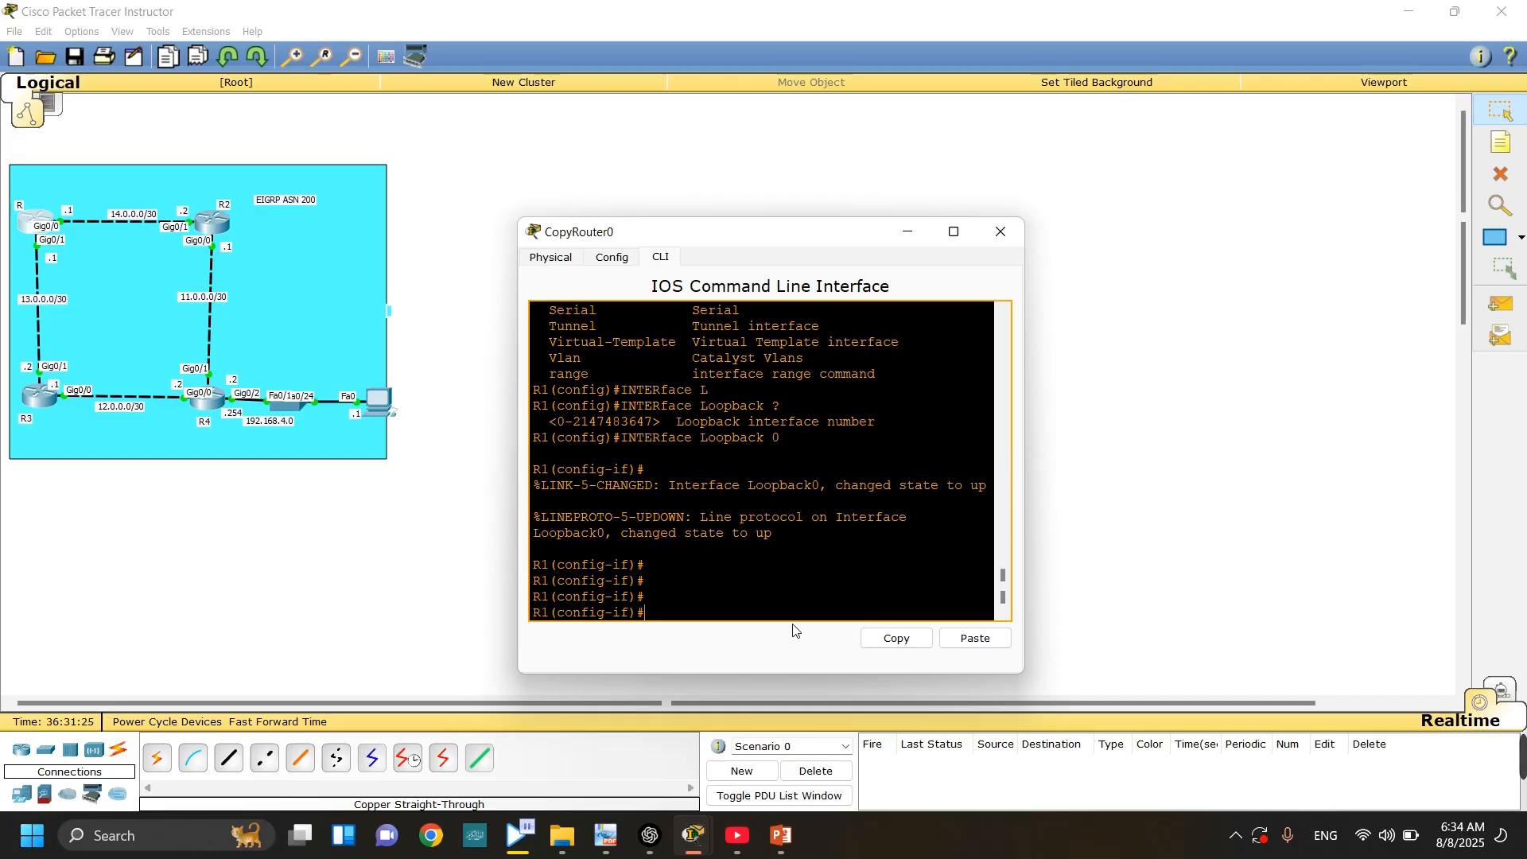
- Try to display the brief IP interface summary from Loopback 0's configuration mode
text(SH)
key(Tab)
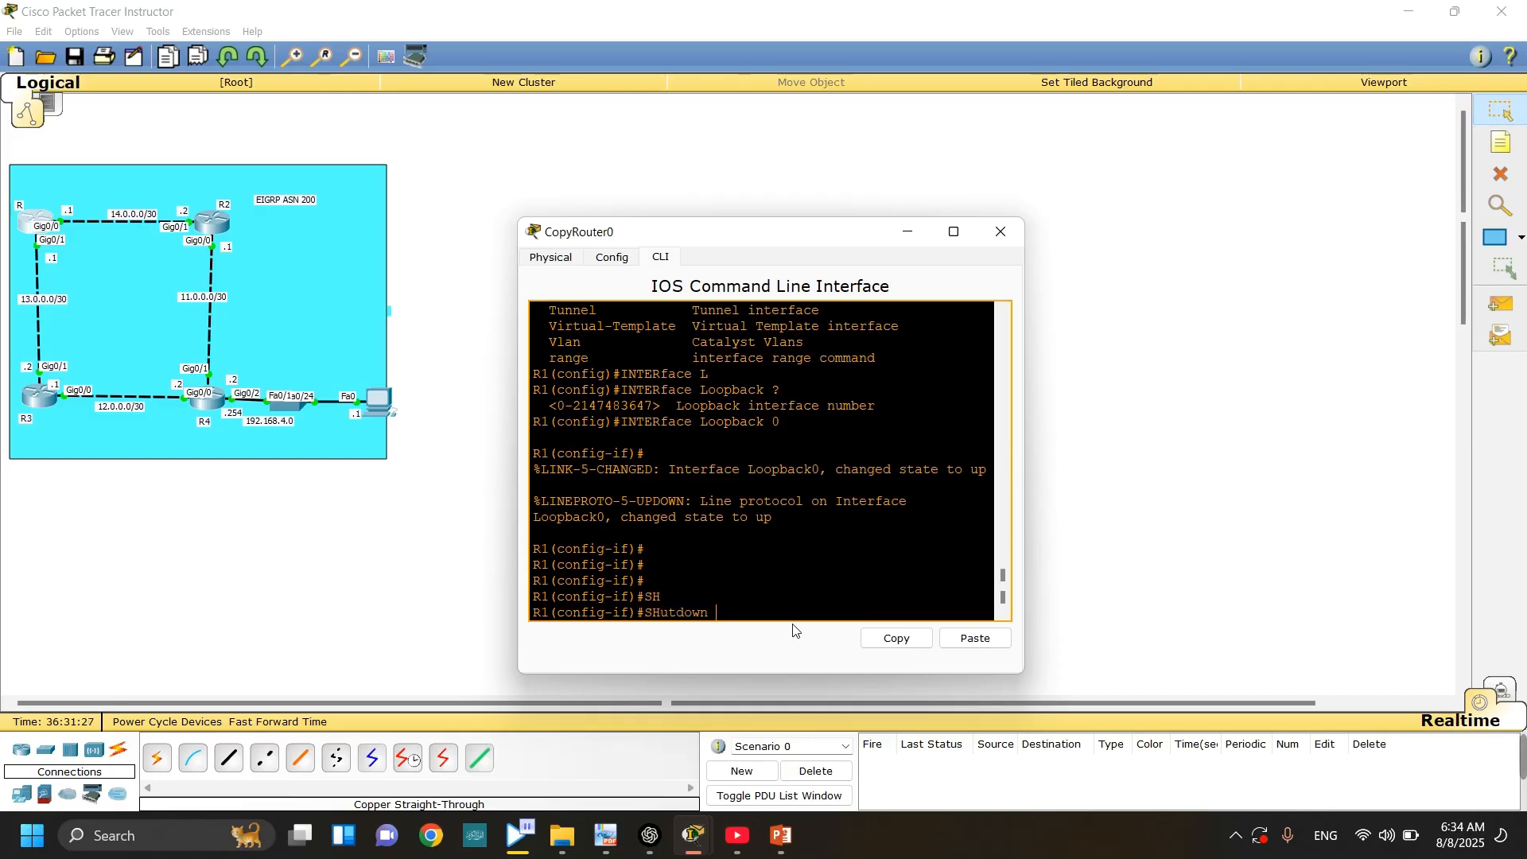
text(IP INTER BR)
key(Return)
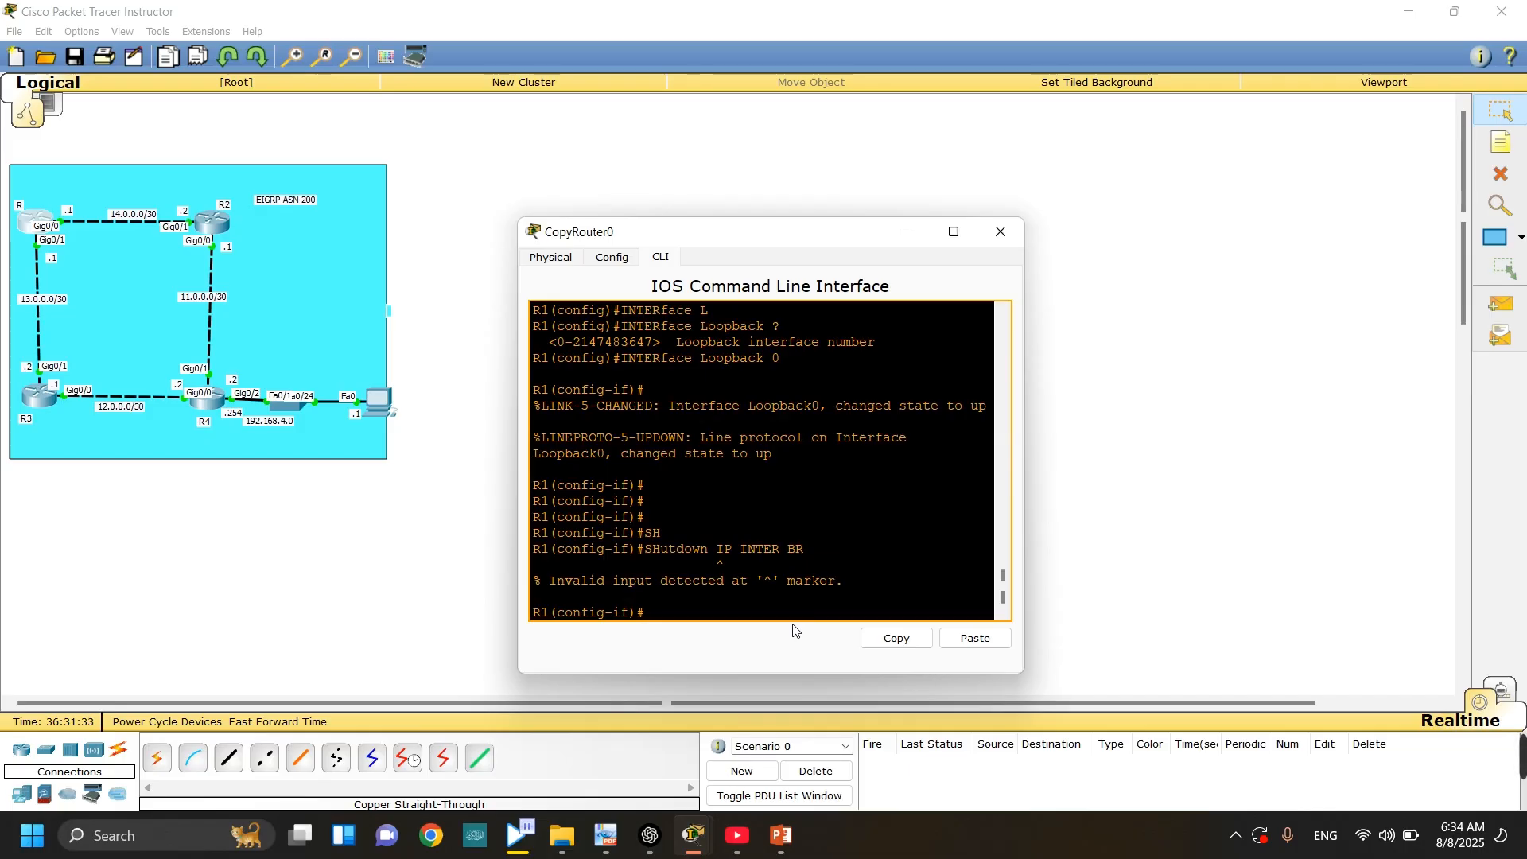
- Enable Loopback 0 with the no shutdown command and return to global configuration mode
text(NO SH)
key(Return)
key(Return)
key(Return)
key(Return)
key(Return)
key(Return)
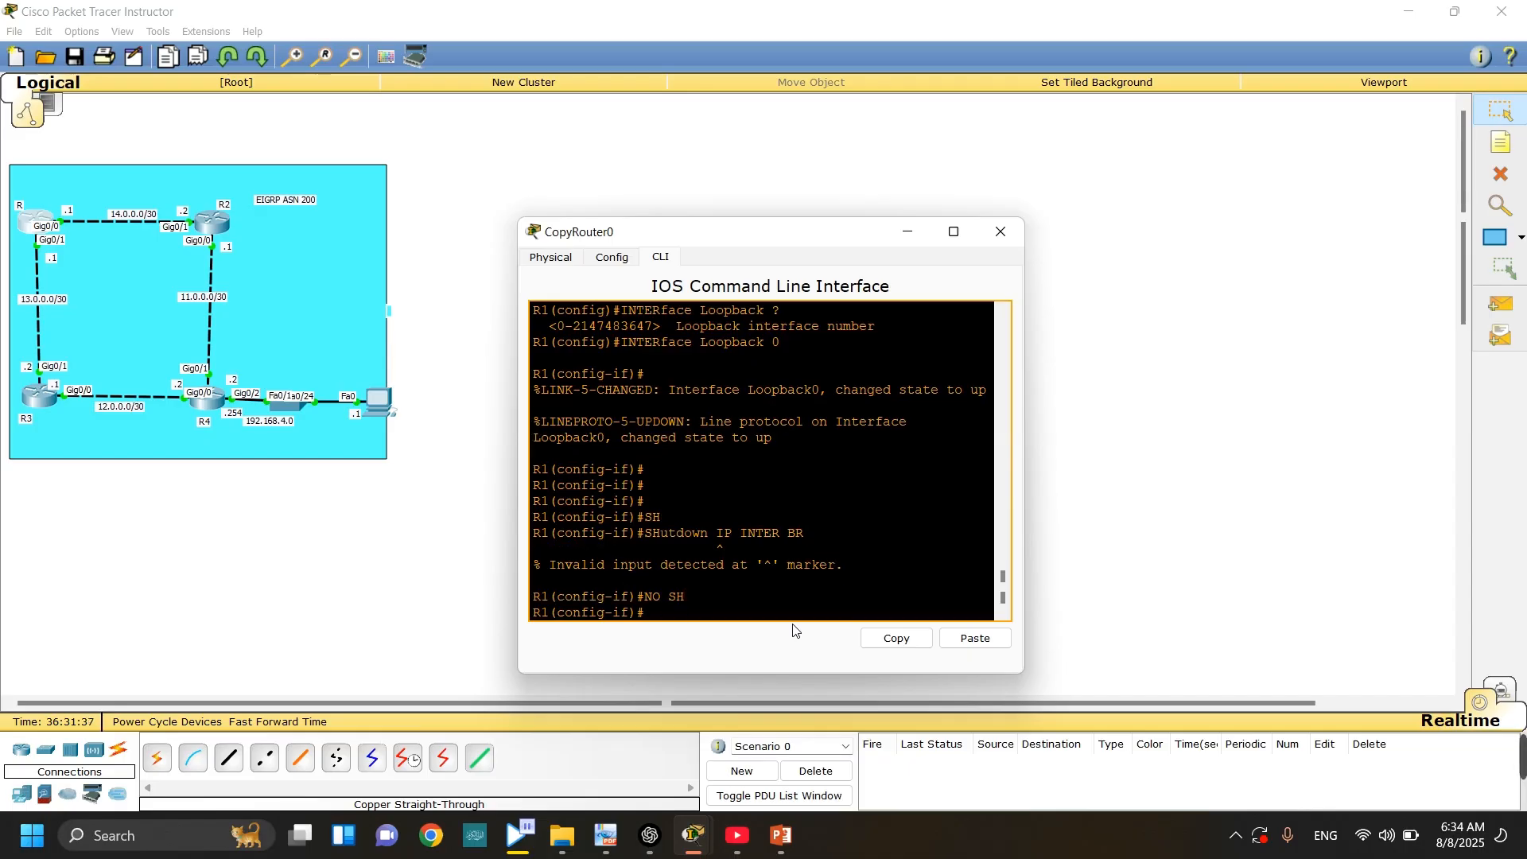
text(EX)
key(Return)
key(Return)
key(Return)
key(Return)
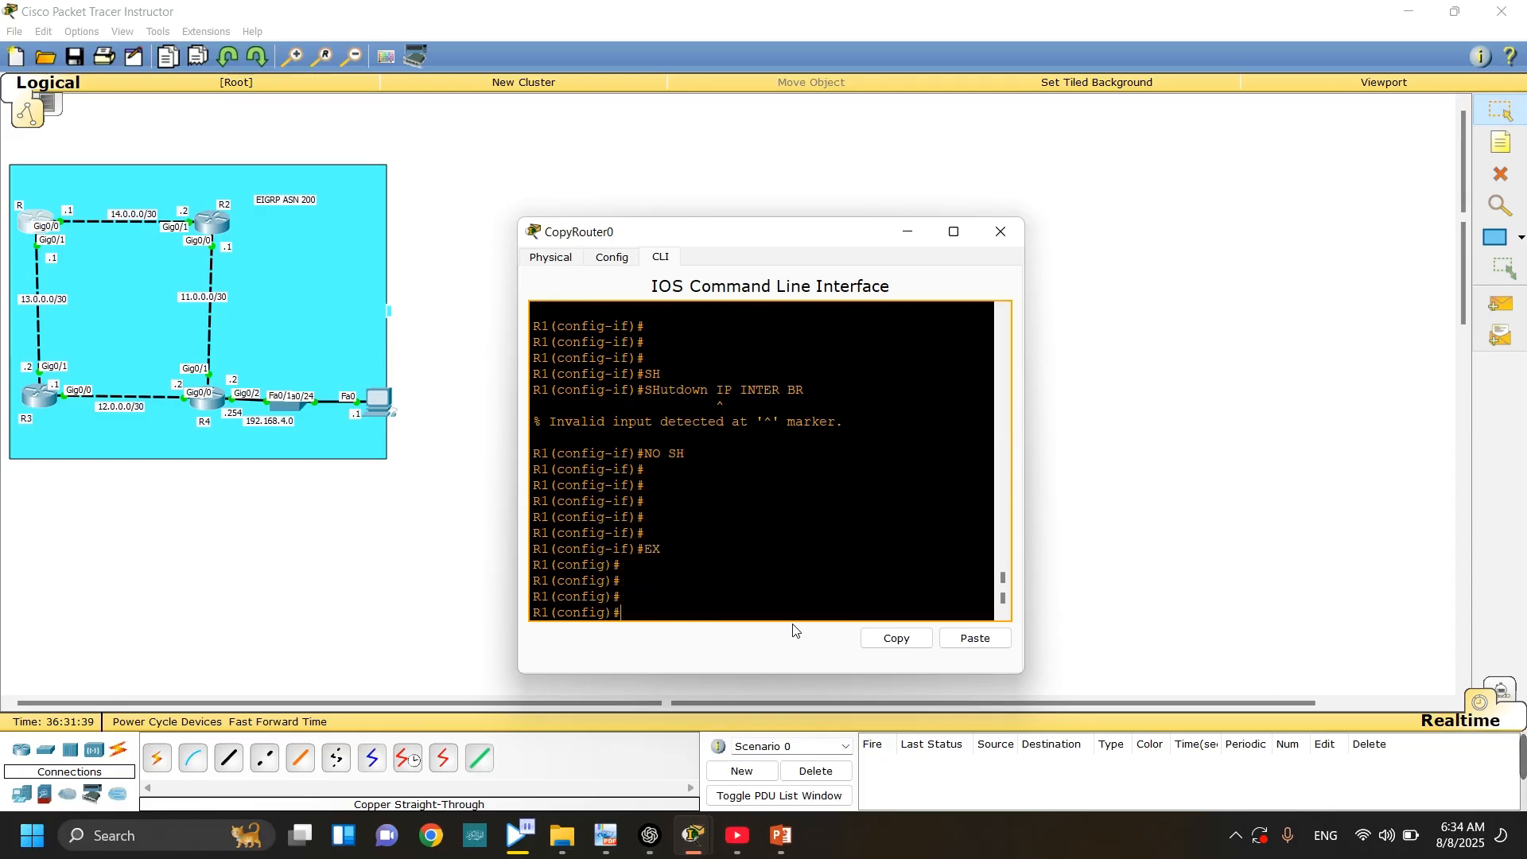
- Display R1's brief IP interface summary from global configuration mode using the DO prefix
text(SH)
key(Tab)
key(BackSpace)
key(BackSpace)
text(O)
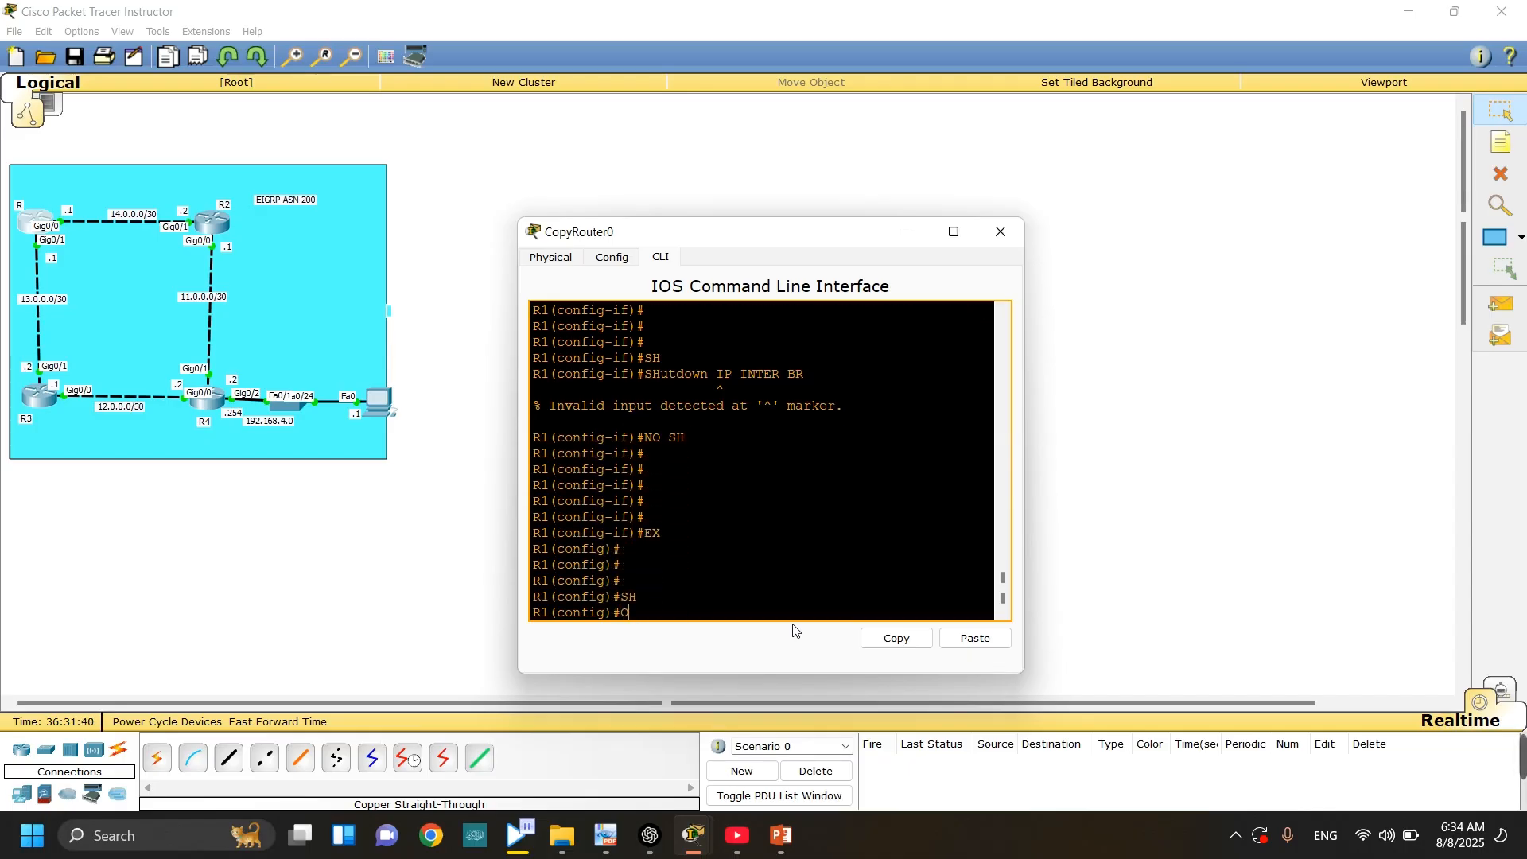
text(DO SHIP U)
key(BackSpace)
text(INTER BR)
key(Return)
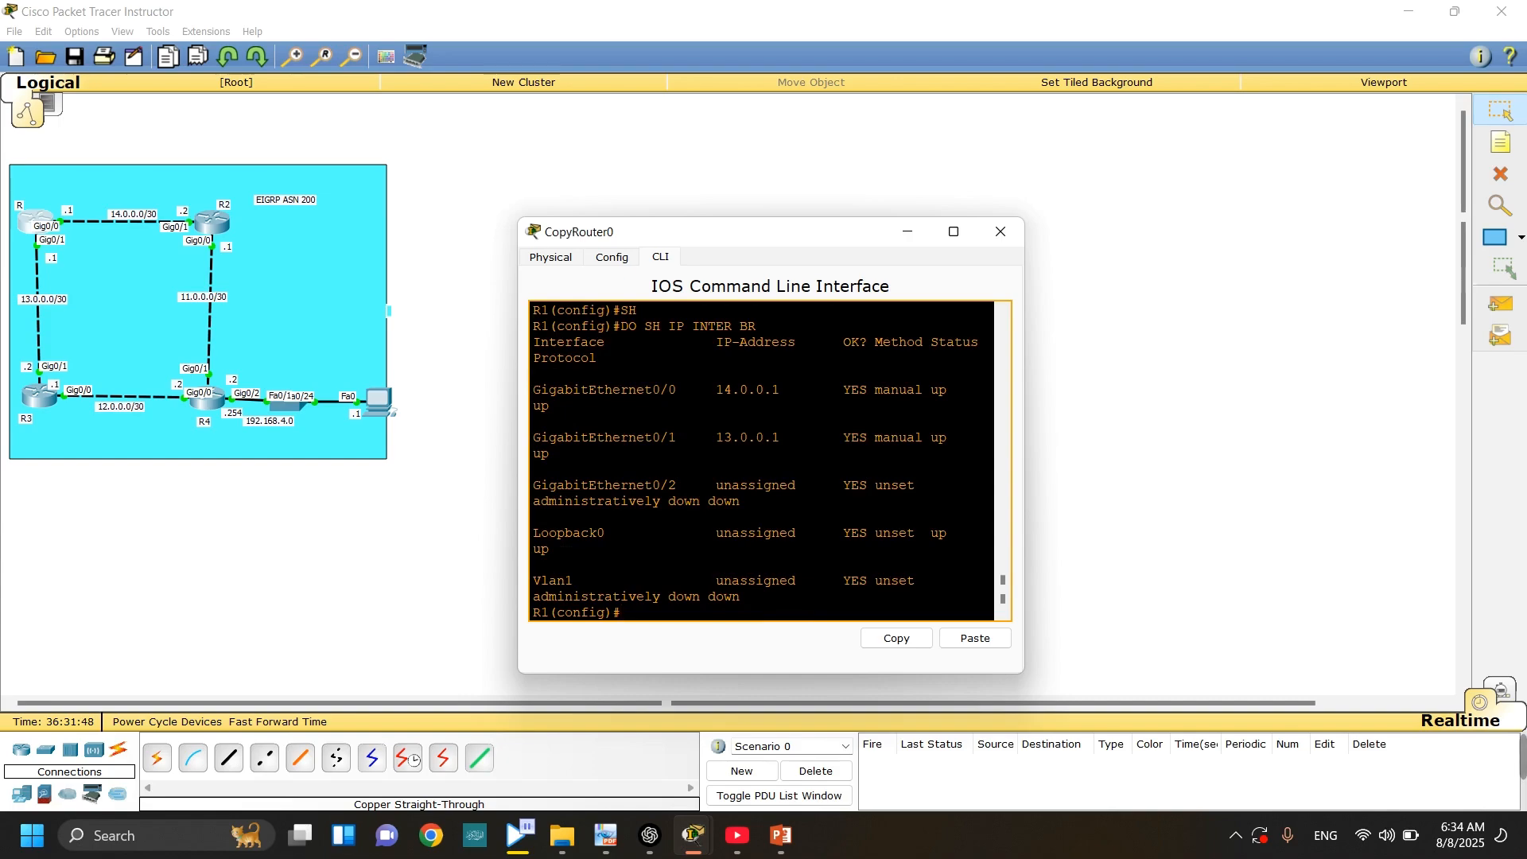
- Widen the router's command-line window and examine the Loopback0 row in the interface summary
click(1063, 509)
drag(1023, 494, 1313, 494)
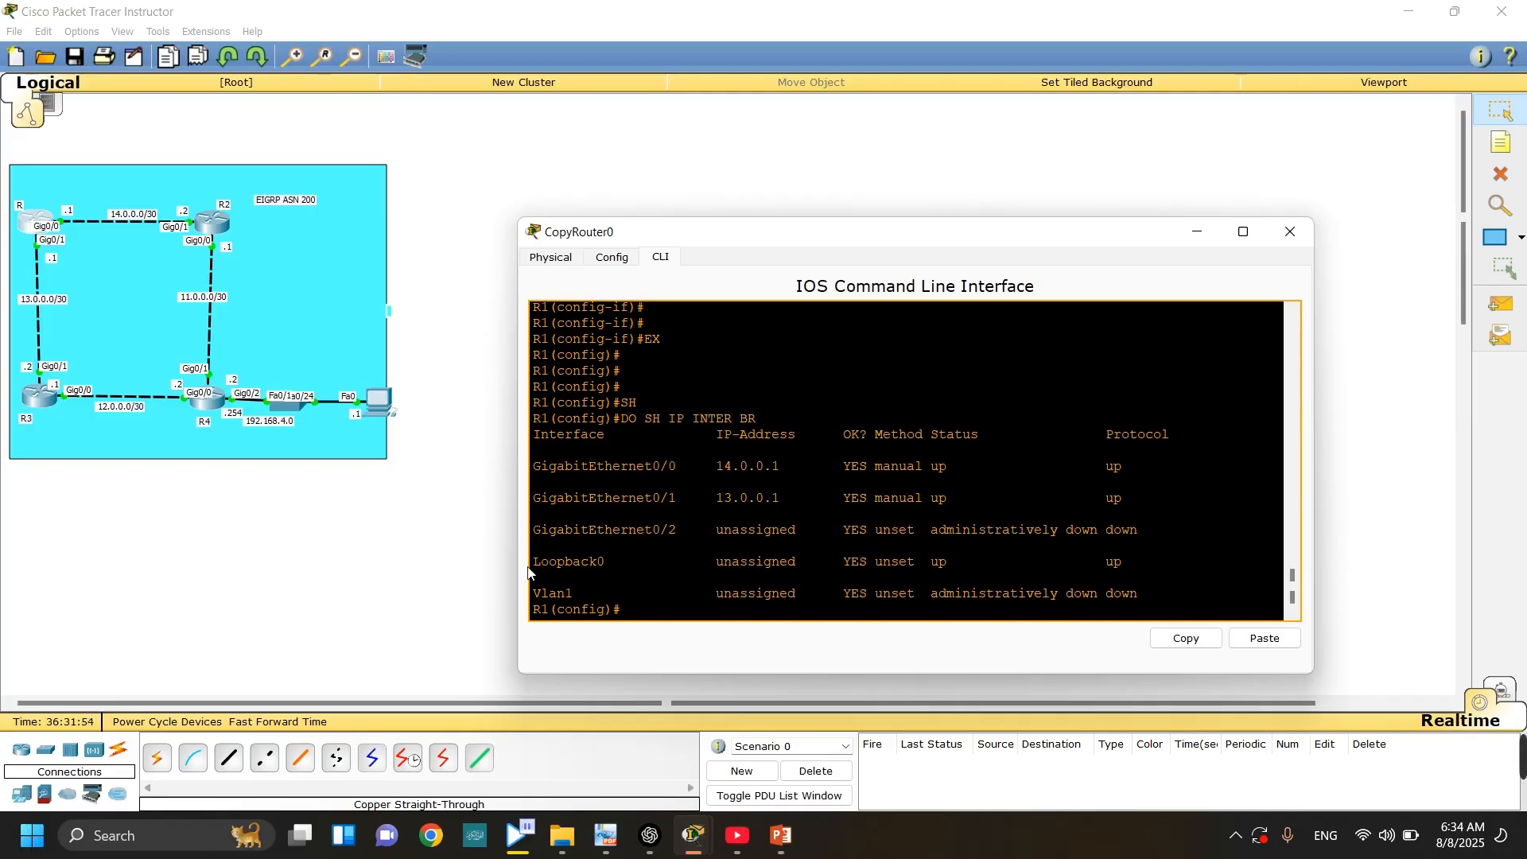
drag(550, 566, 995, 584)
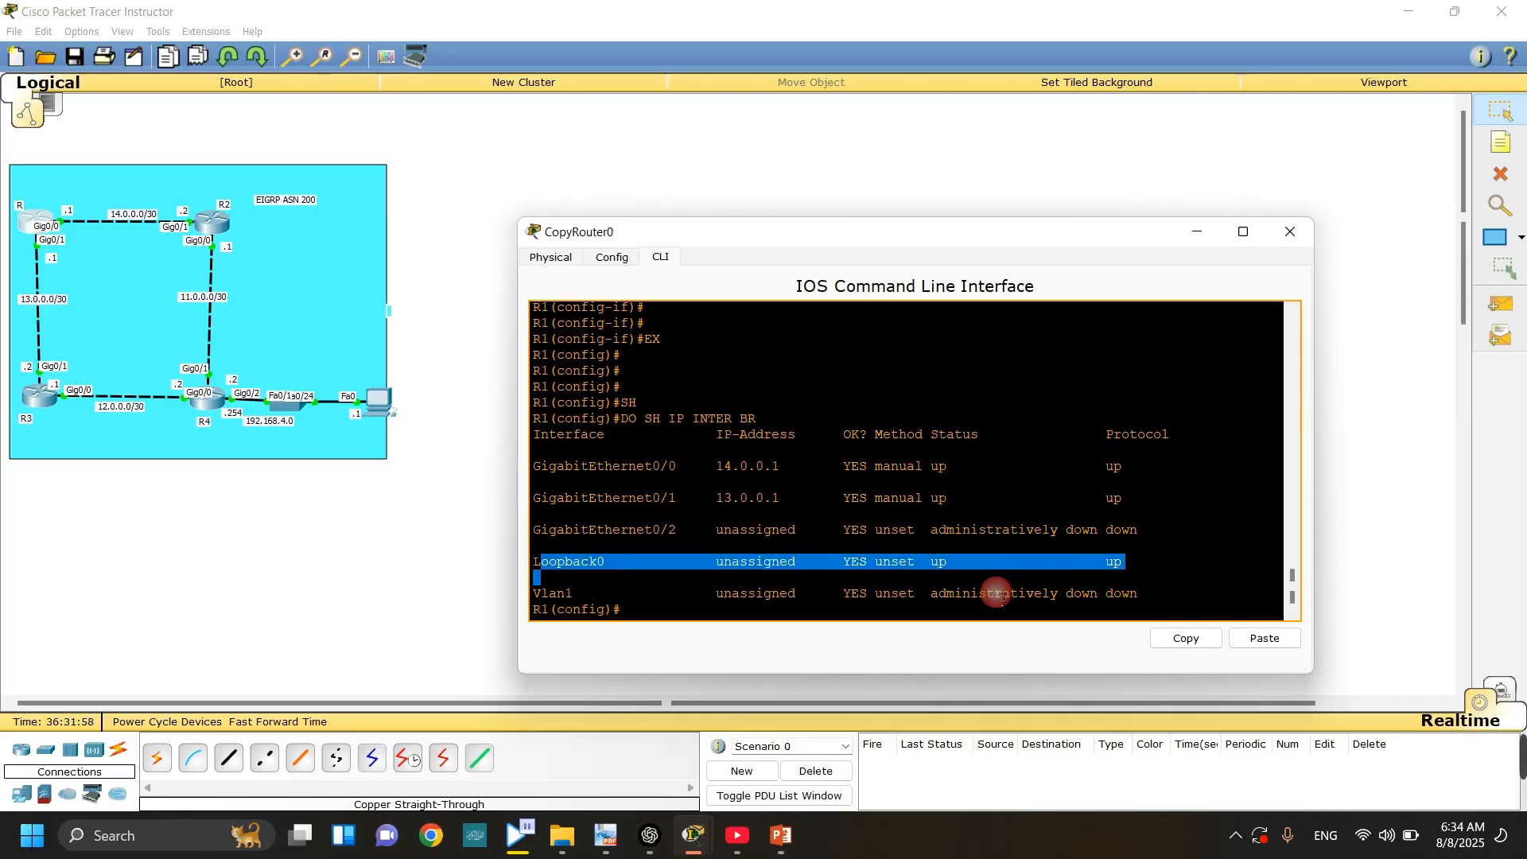
click(695, 621)
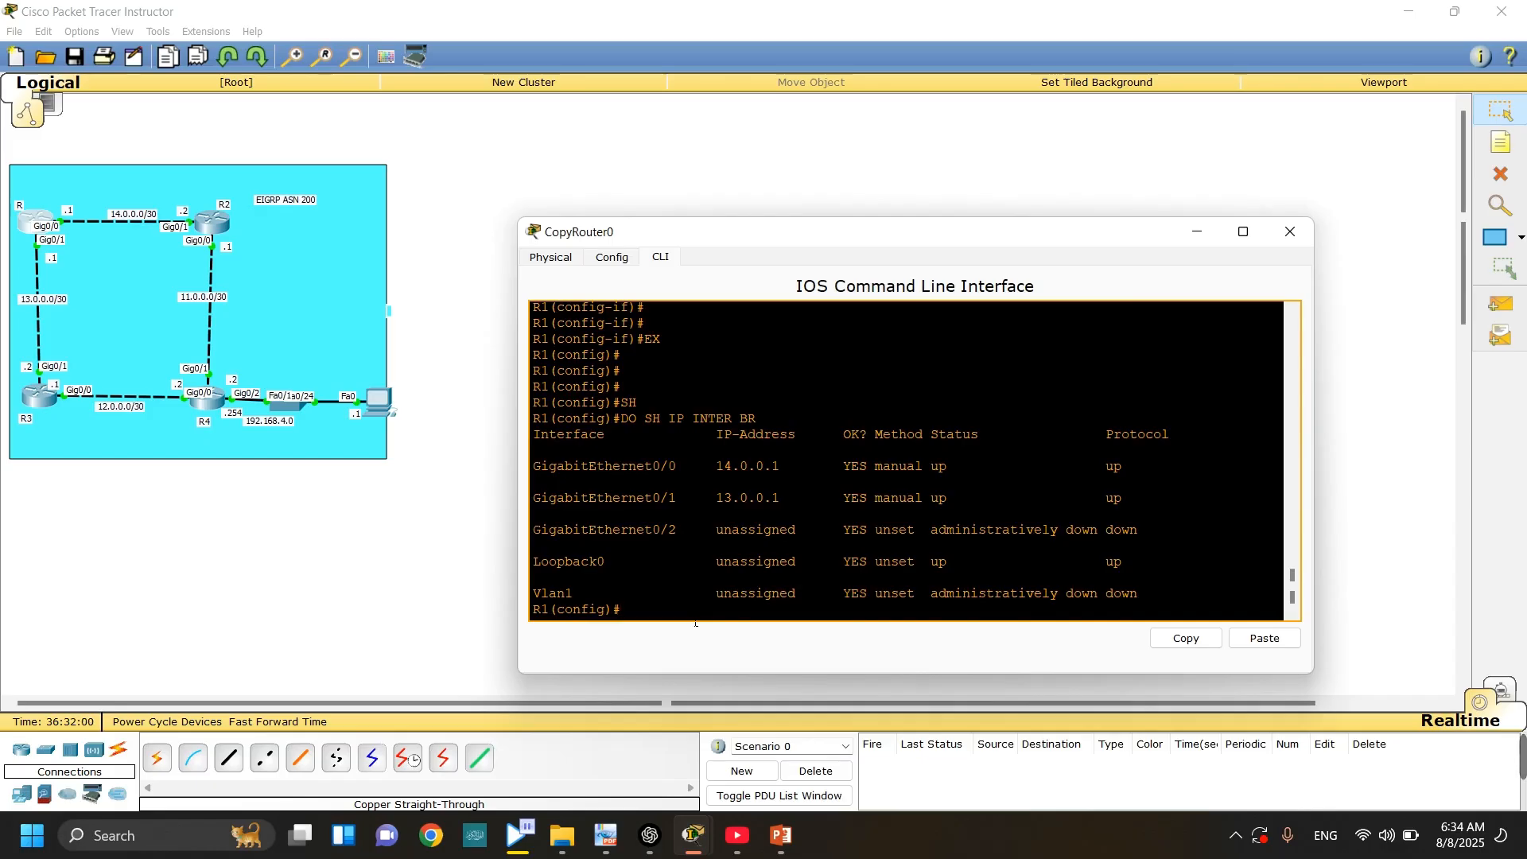
- Return to the interface configuration mode of Loopback 0 on R1
key(Return)
key(Return)
key(Return)
key(Return)
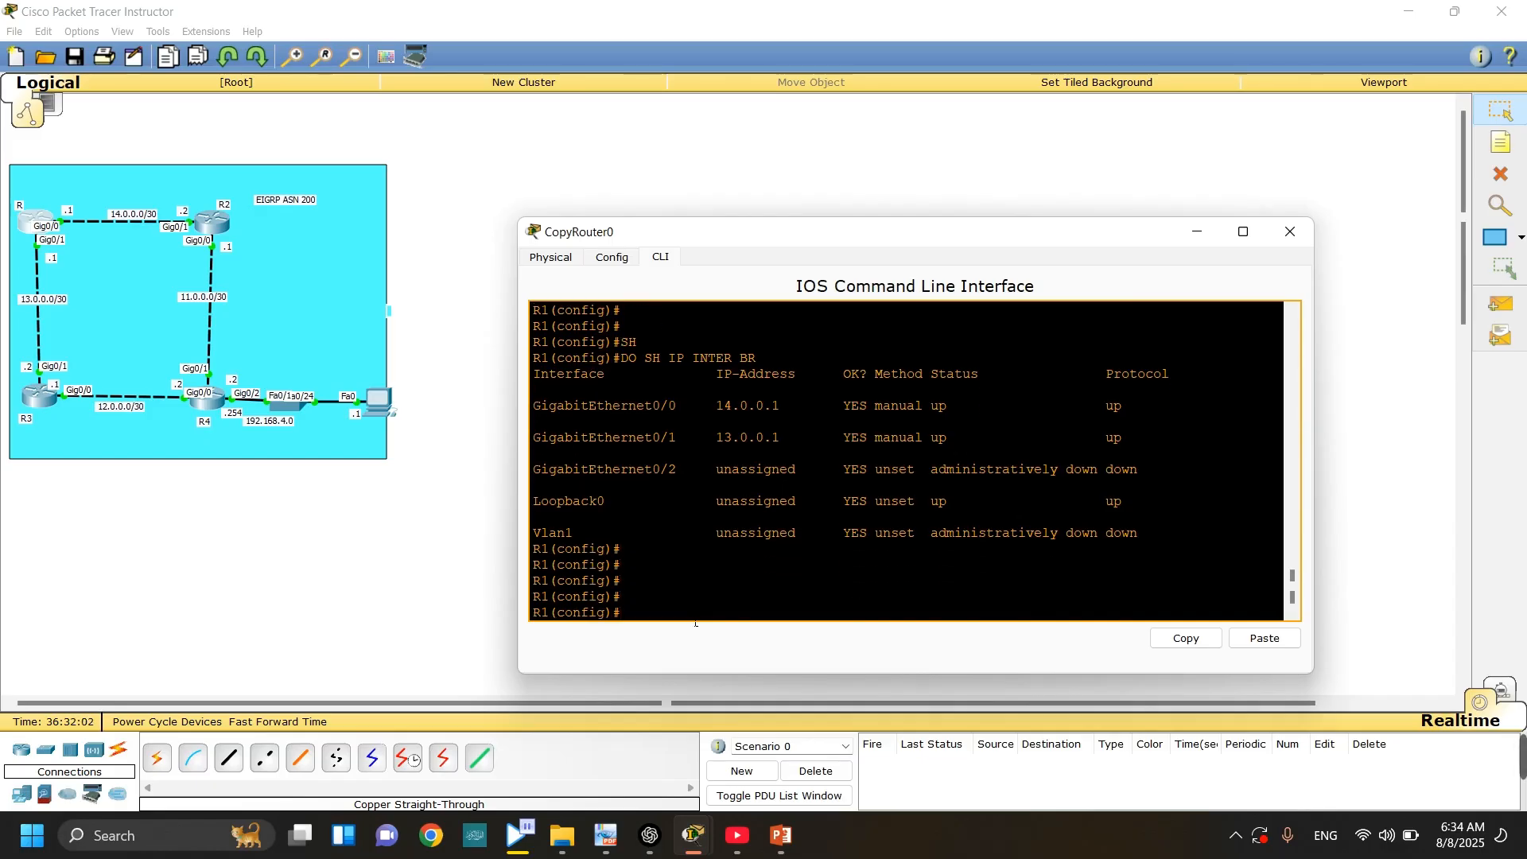
text(INTER)
key(Tab)
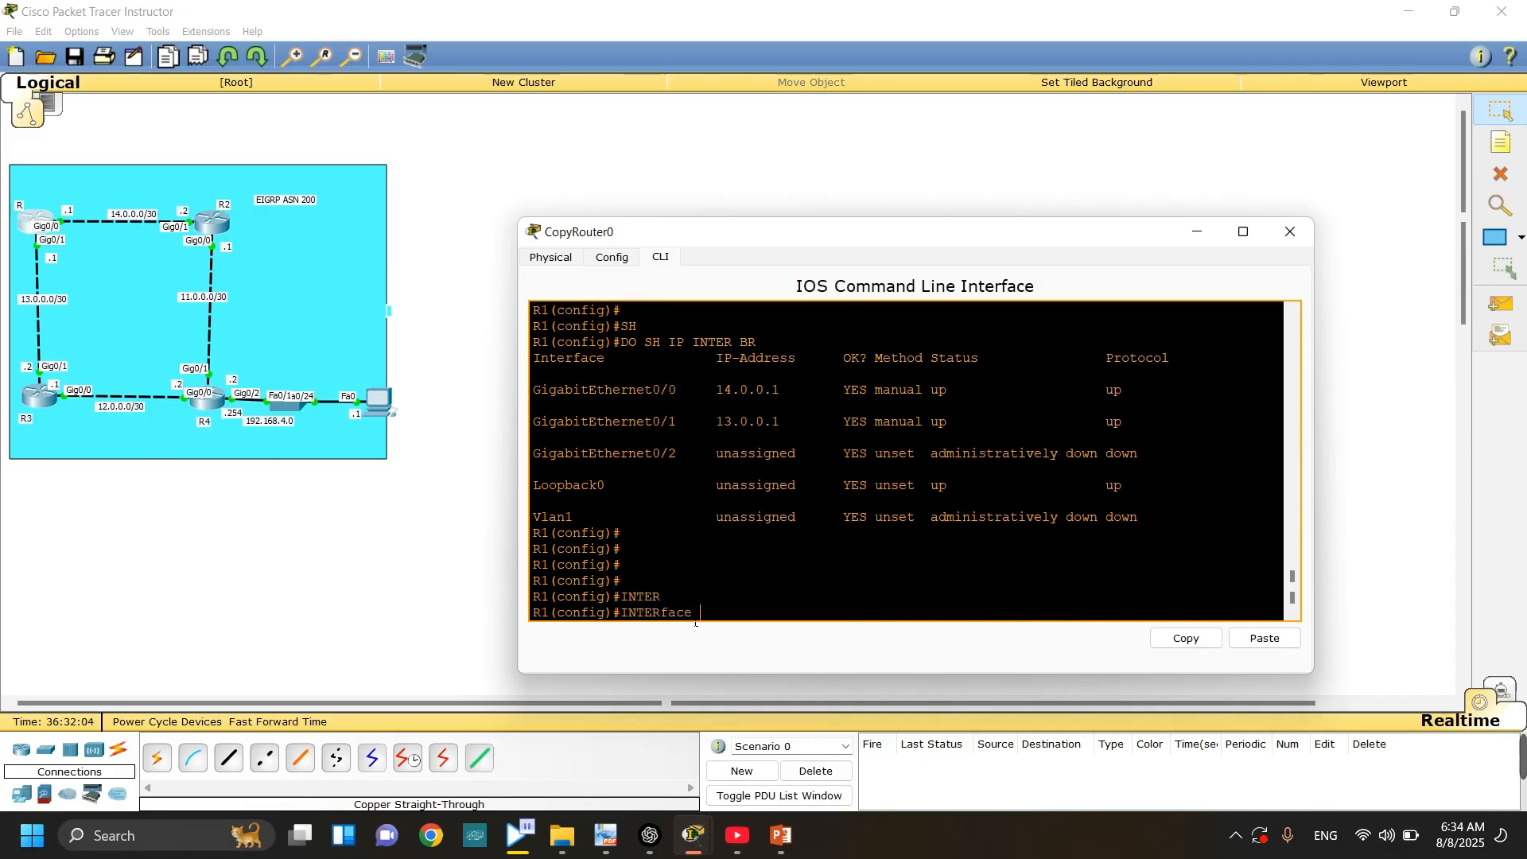
text(L)
key(Tab)
text(0)
key(Return)
key(Return)
key(Return)
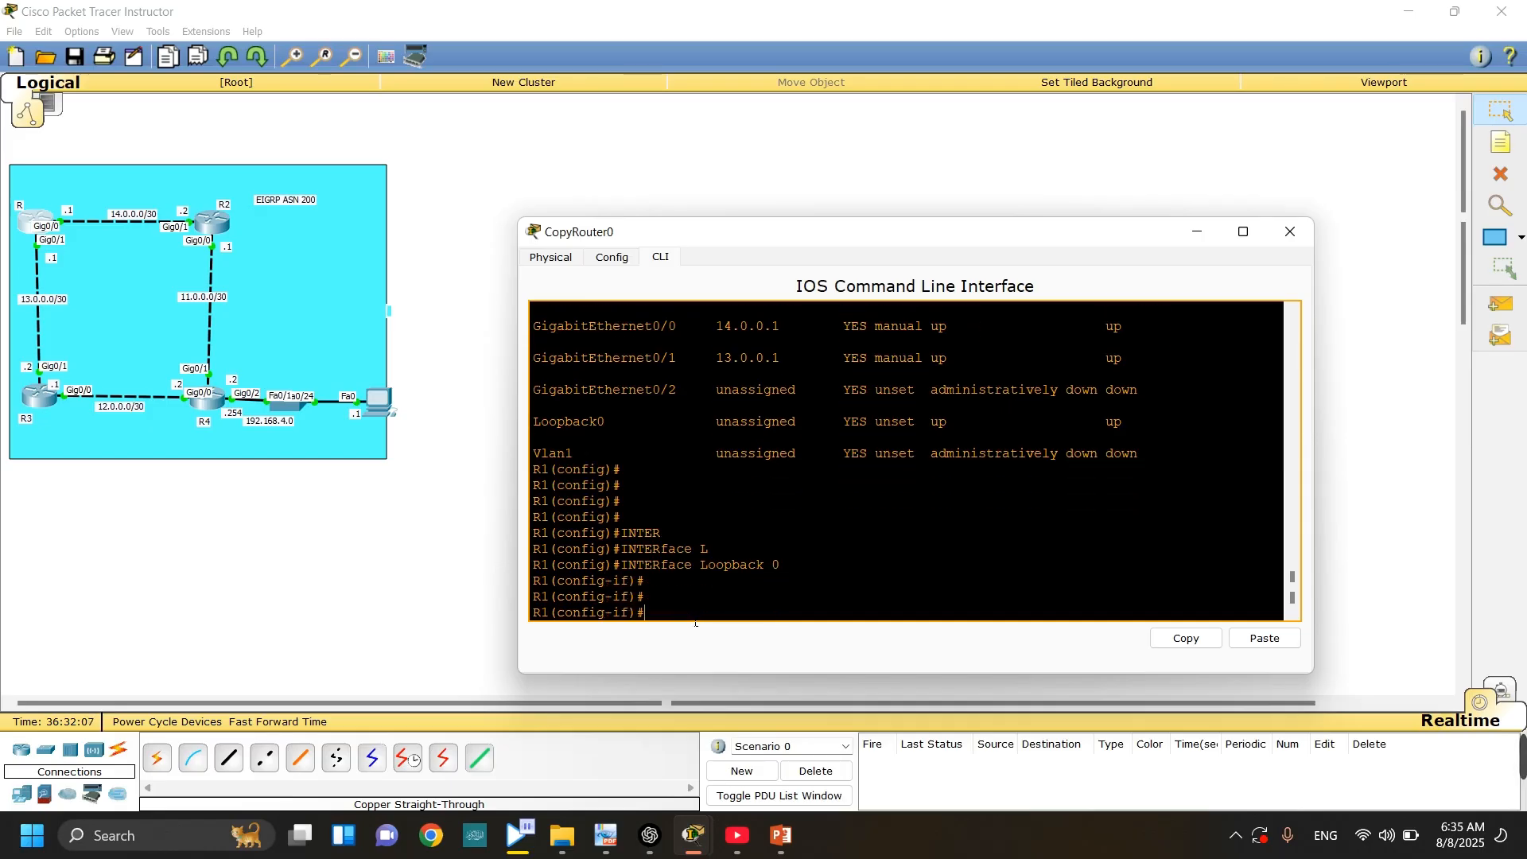
drag(781, 567, 691, 566)
click(680, 590)
- Try to assign Loopback 0 on R1 the IP address 1.1.1.1 with the mask 255.255.2555.255
text(IP AD)
key(Tab)
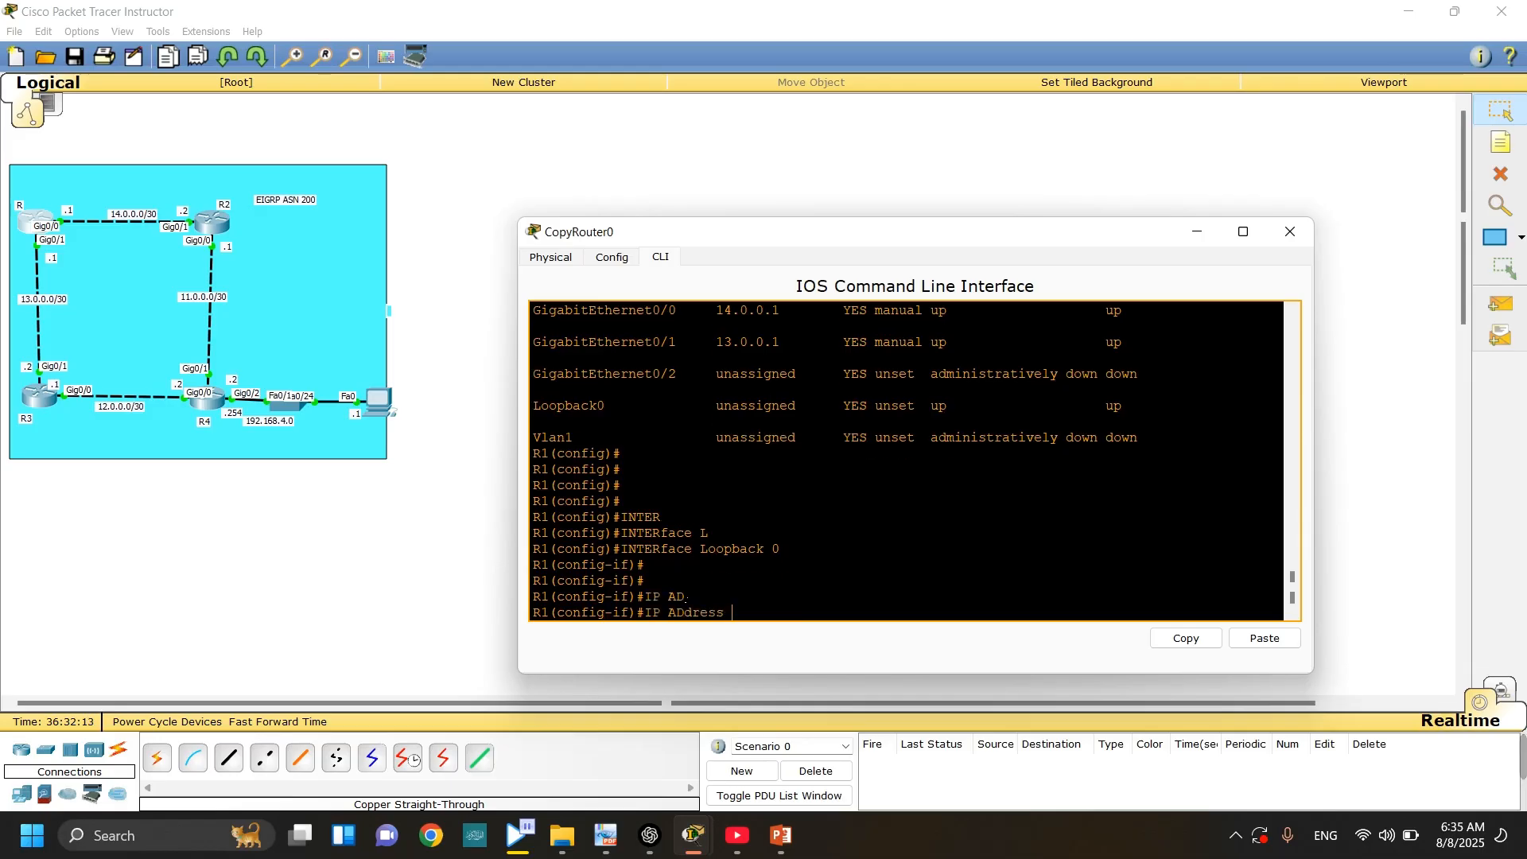
text(1.1.1.1 255.255)
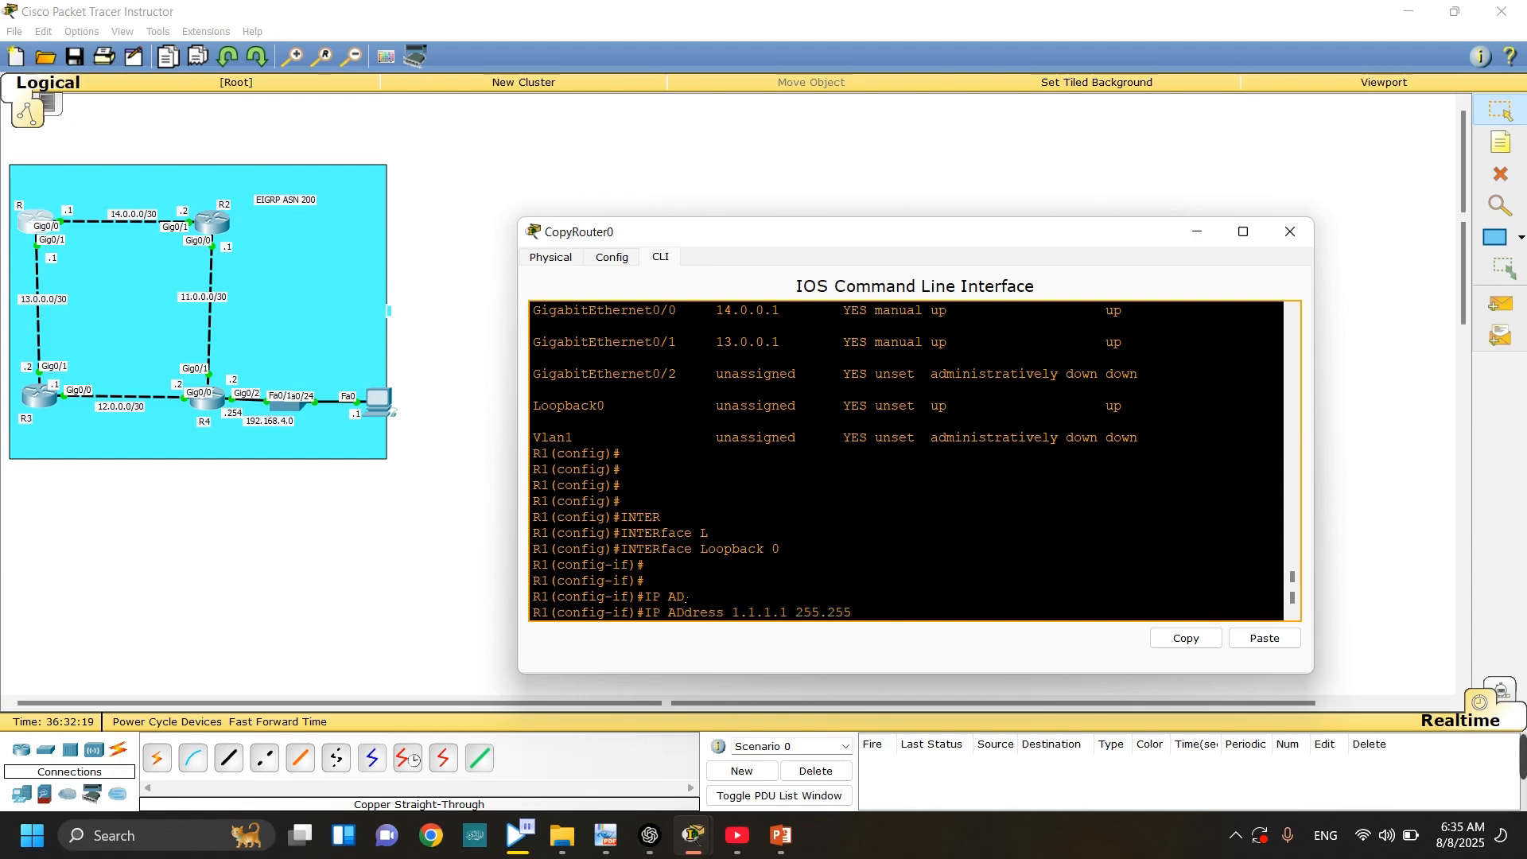
text(.2555.255)
drag(932, 612, 811, 609)
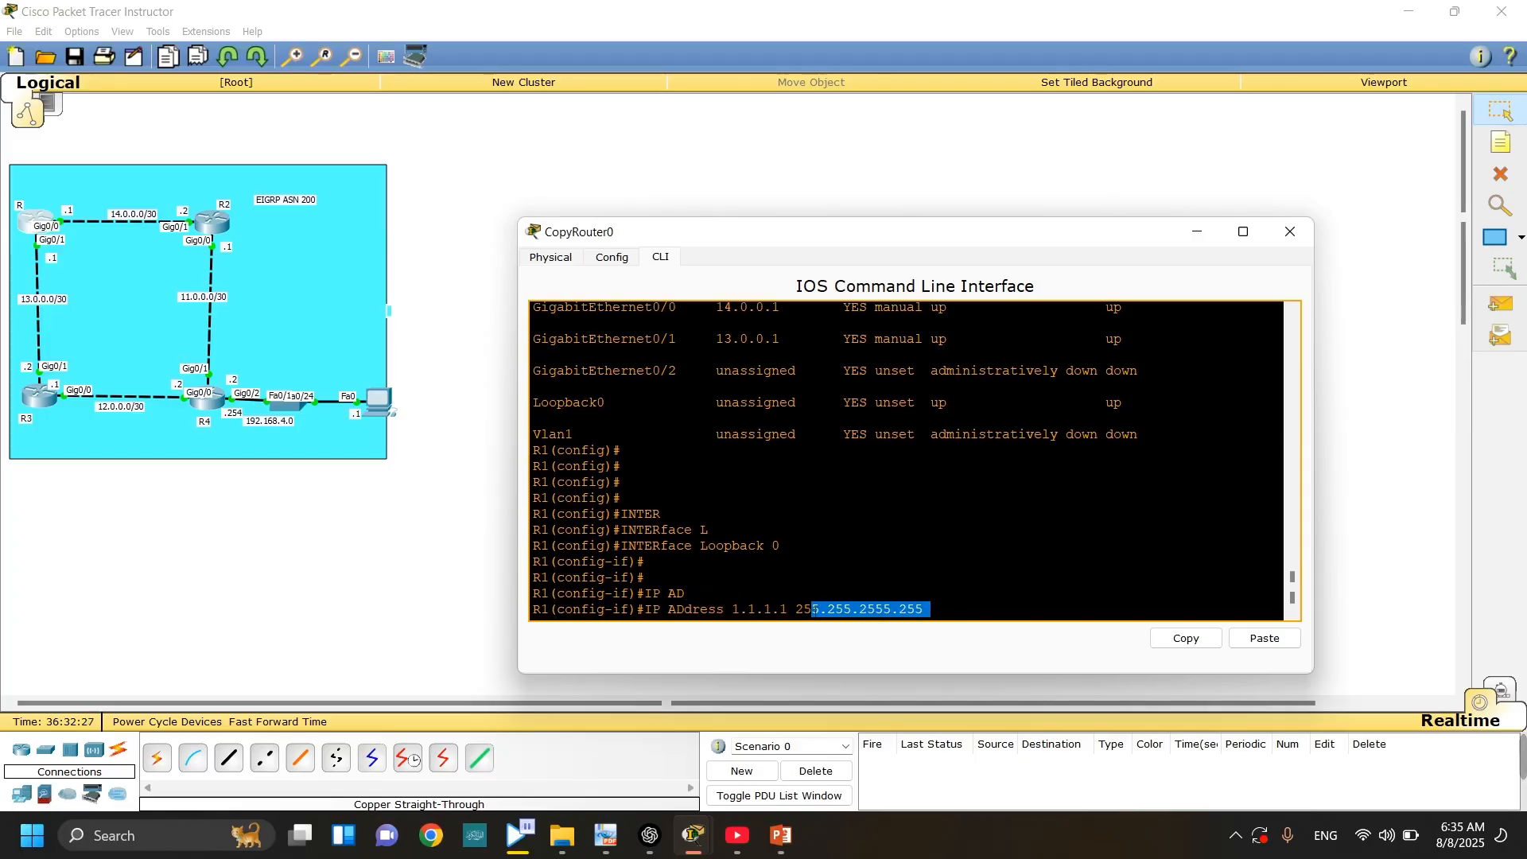
click(886, 621)
key(Return)
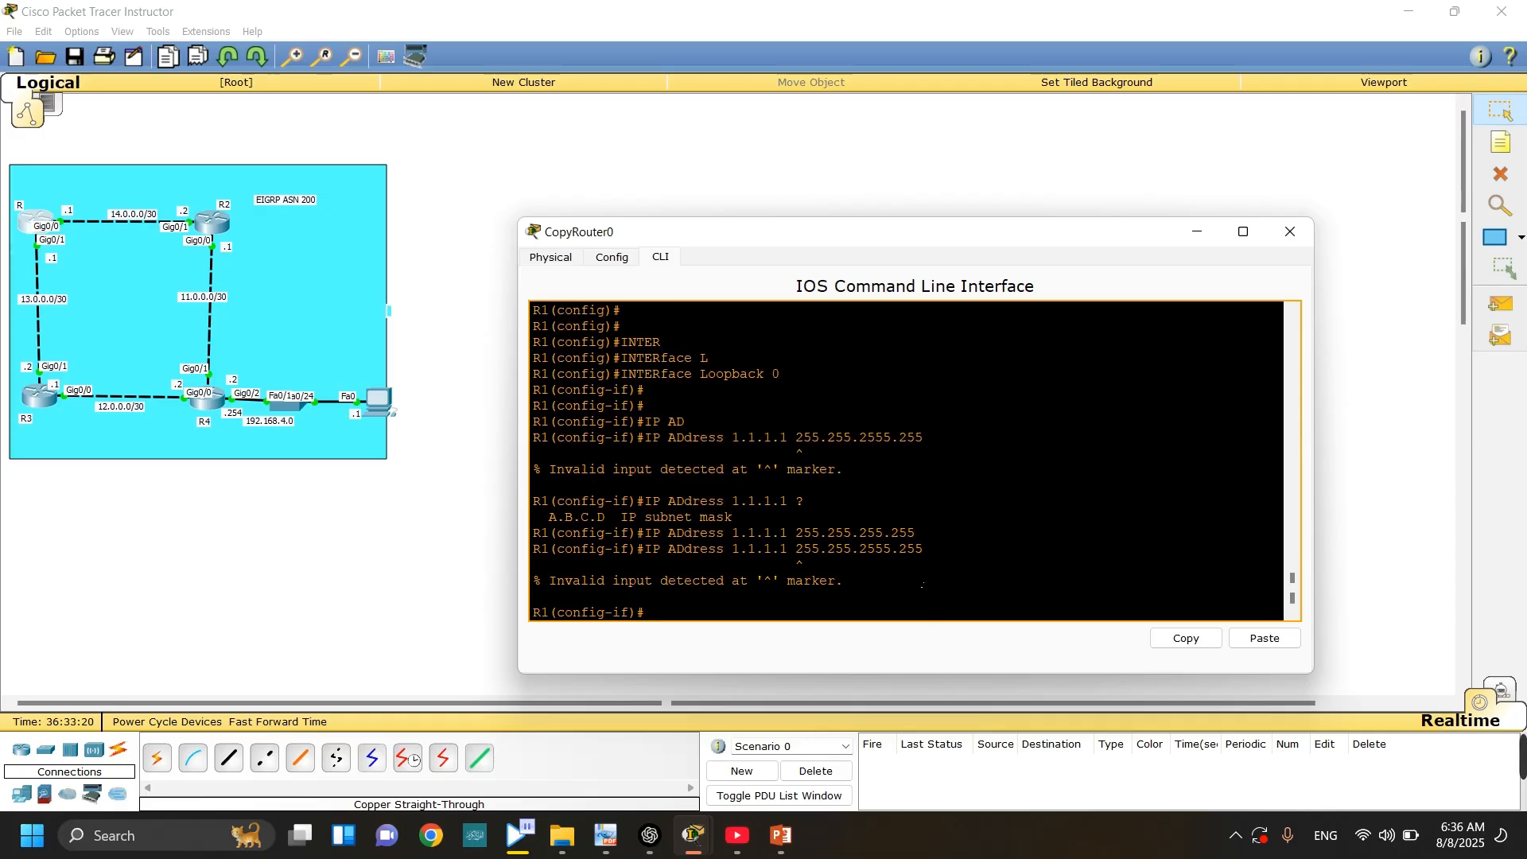
- Try to reissue R1's Loopback 0 address command as 1.1.1.1 with the mask 255..255.255.255
drag(892, 548, 874, 549)
click(844, 621)
key(Up)
key(BackSpace)
key(BackSpace)
key(BackSpace)
key(BackSpace)
key(BackSpace)
key(BackSpace)
key(BackSpace)
key(BackSpace)
key(BackSpace)
key(BackSpace)
key(BackSpace)
key(BackSpace)
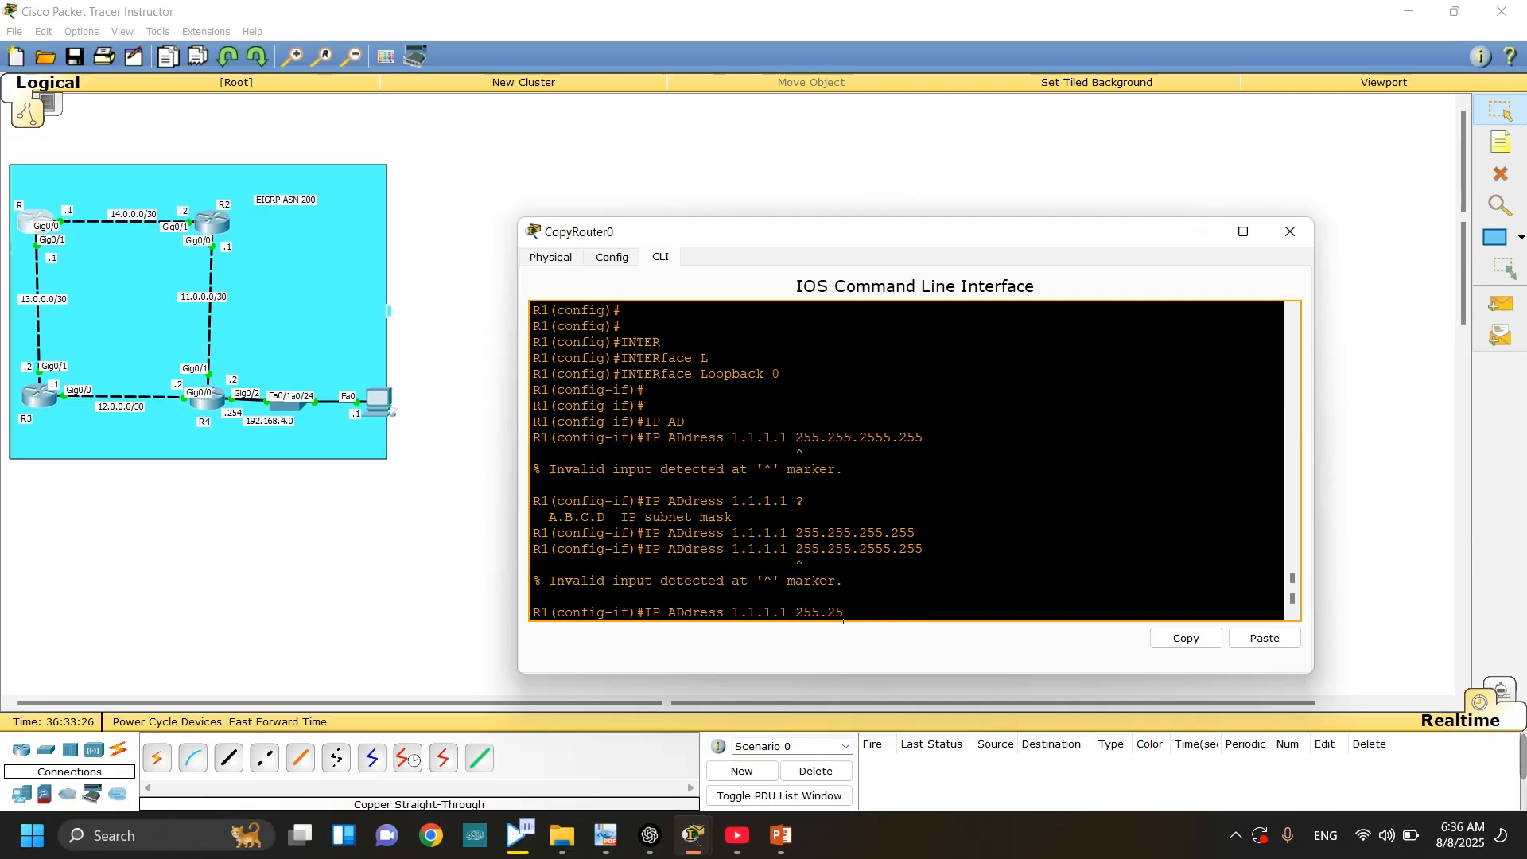
text(.255.255.255)
key(Return)
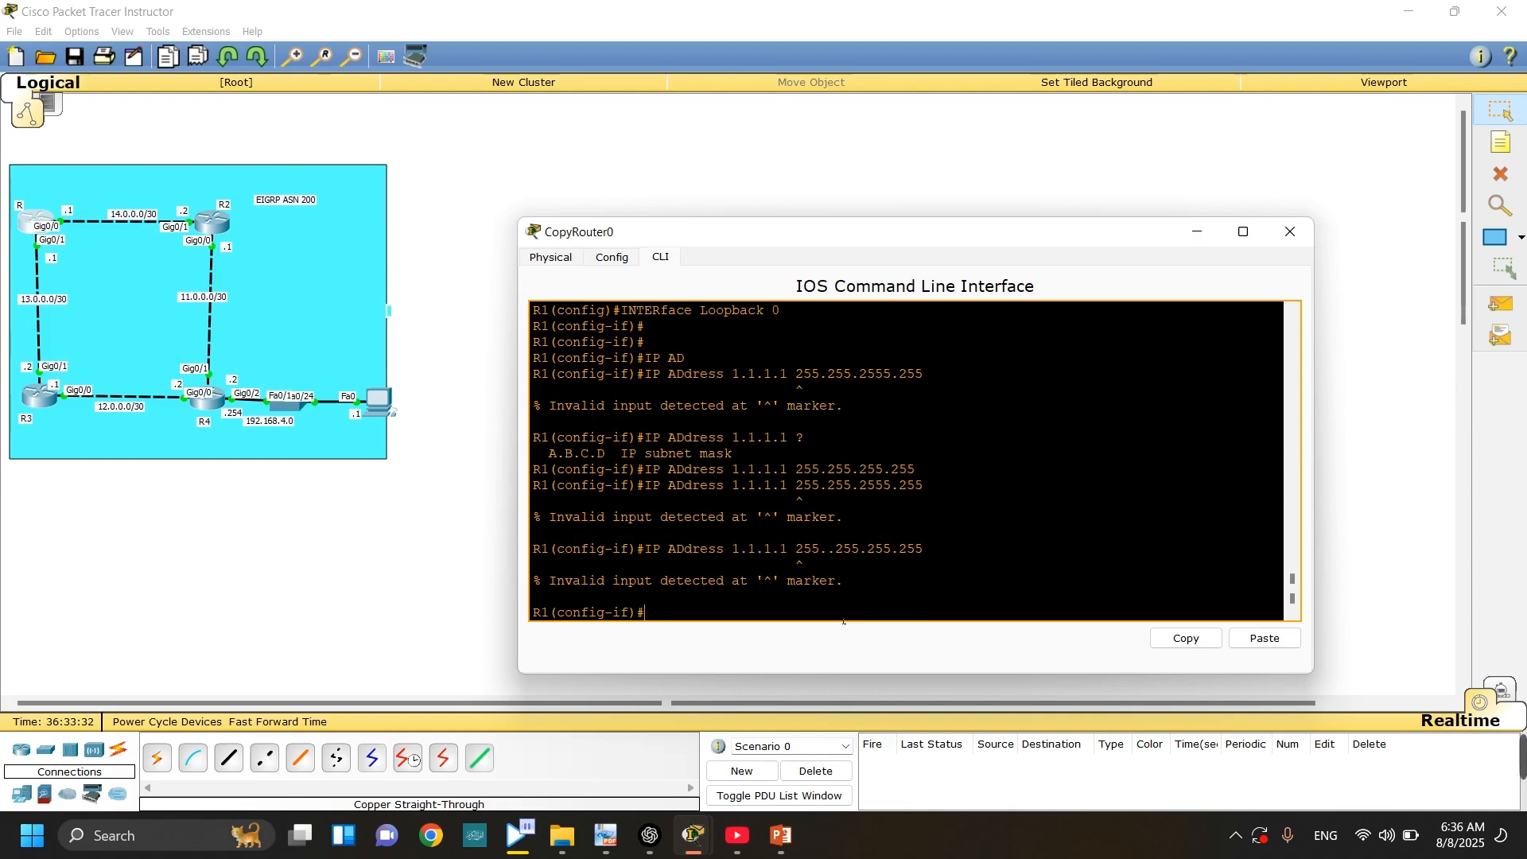
- Try to assign Loopback 0 the address 1.1.1.1 with the three-octet mask 255.255.255
key(Up)
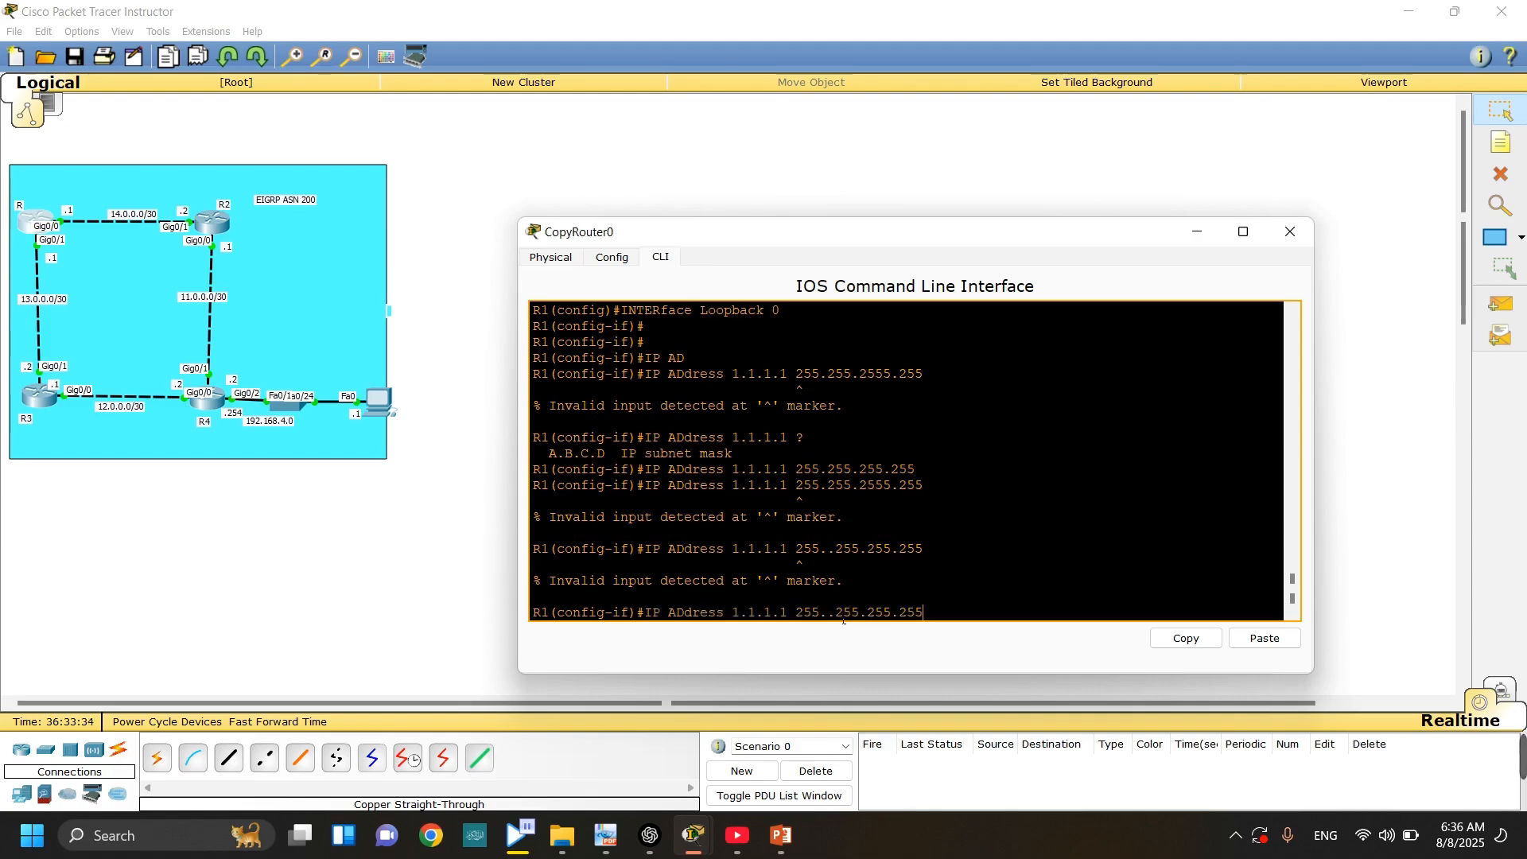
key(BackSpace)
key(BackSpace)
key(BackSpace)
key(BackSpace)
key(BackSpace)
key(BackSpace)
key(BackSpace)
key(BackSpace)
key(BackSpace)
key(BackSpace)
key(BackSpace)
key(BackSpace)
key(BackSpace)
key(BackSpace)
key(BackSpace)
text(255.2555.2)
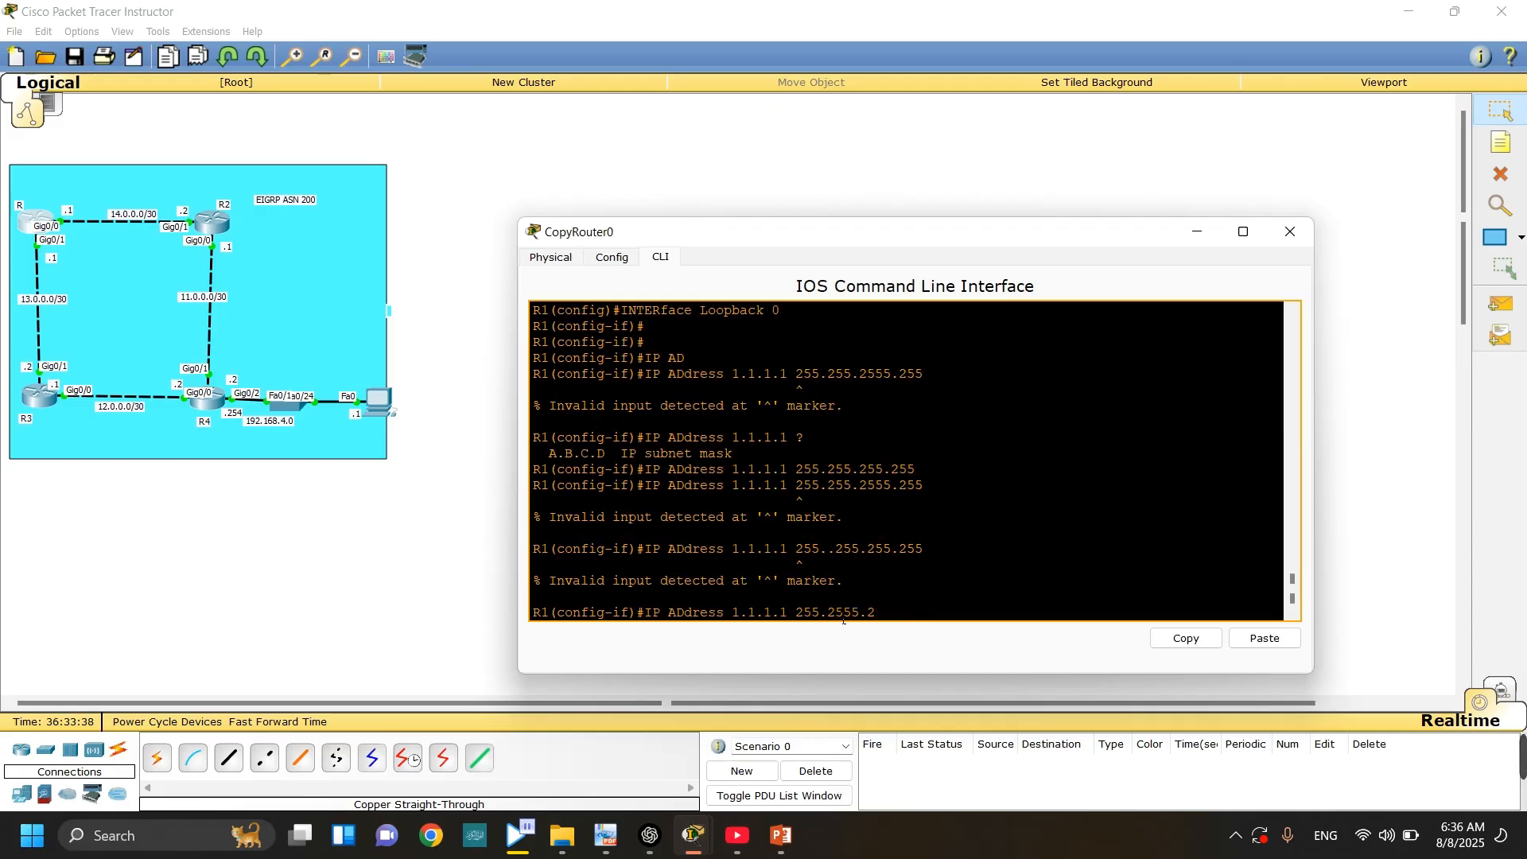
key(BackSpace)
key(BackSpace)
key(BackSpace)
text(.255)
key(Return)
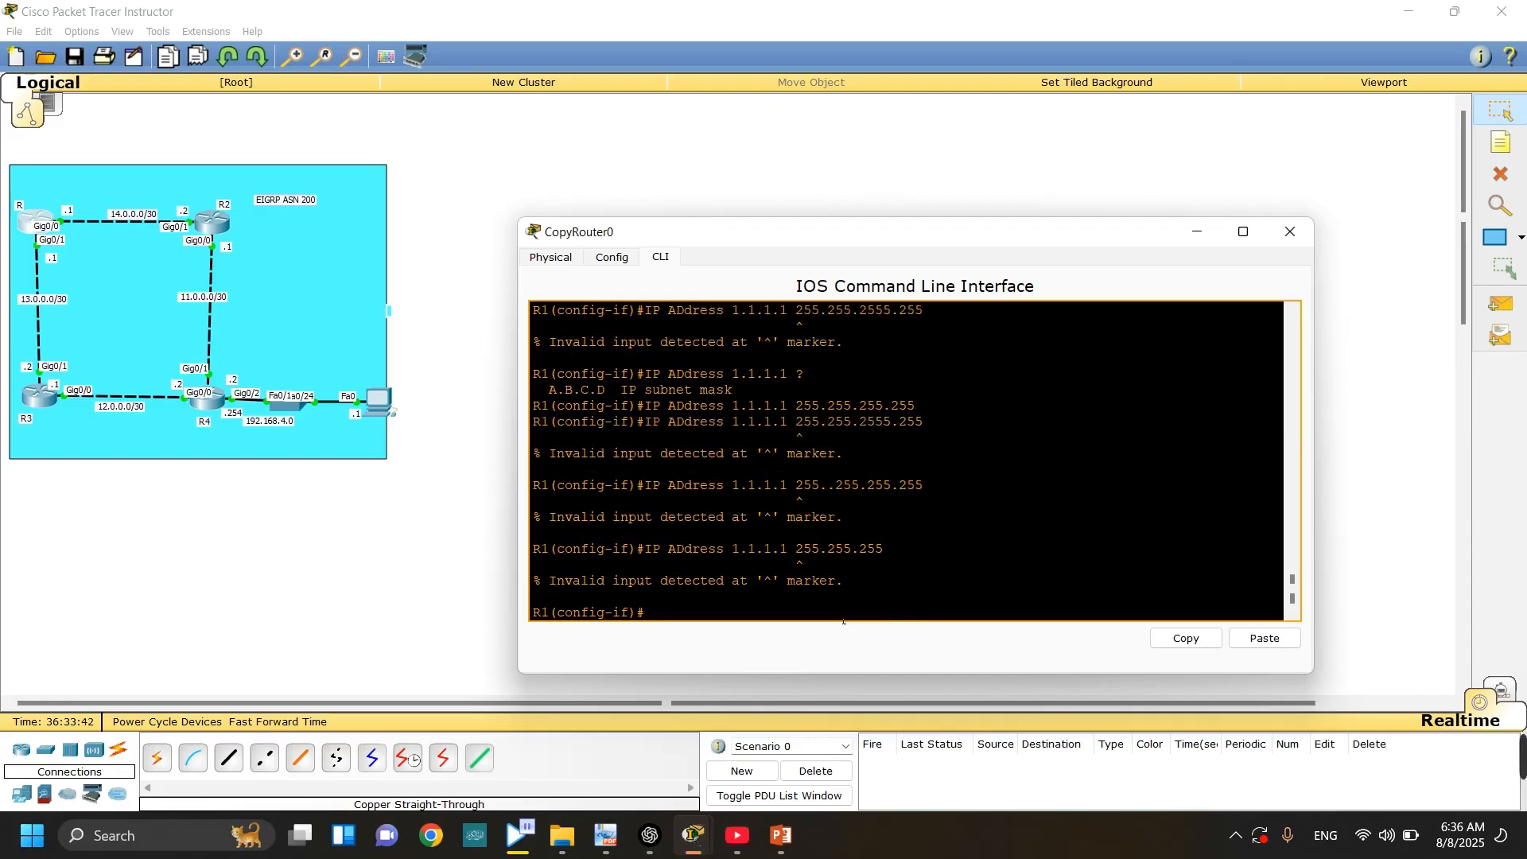
- Assign Loopback 0 on R1 the IP address 1.1.1.1 with the subnet mask 255.255.255.255
key(Up)
text(.)
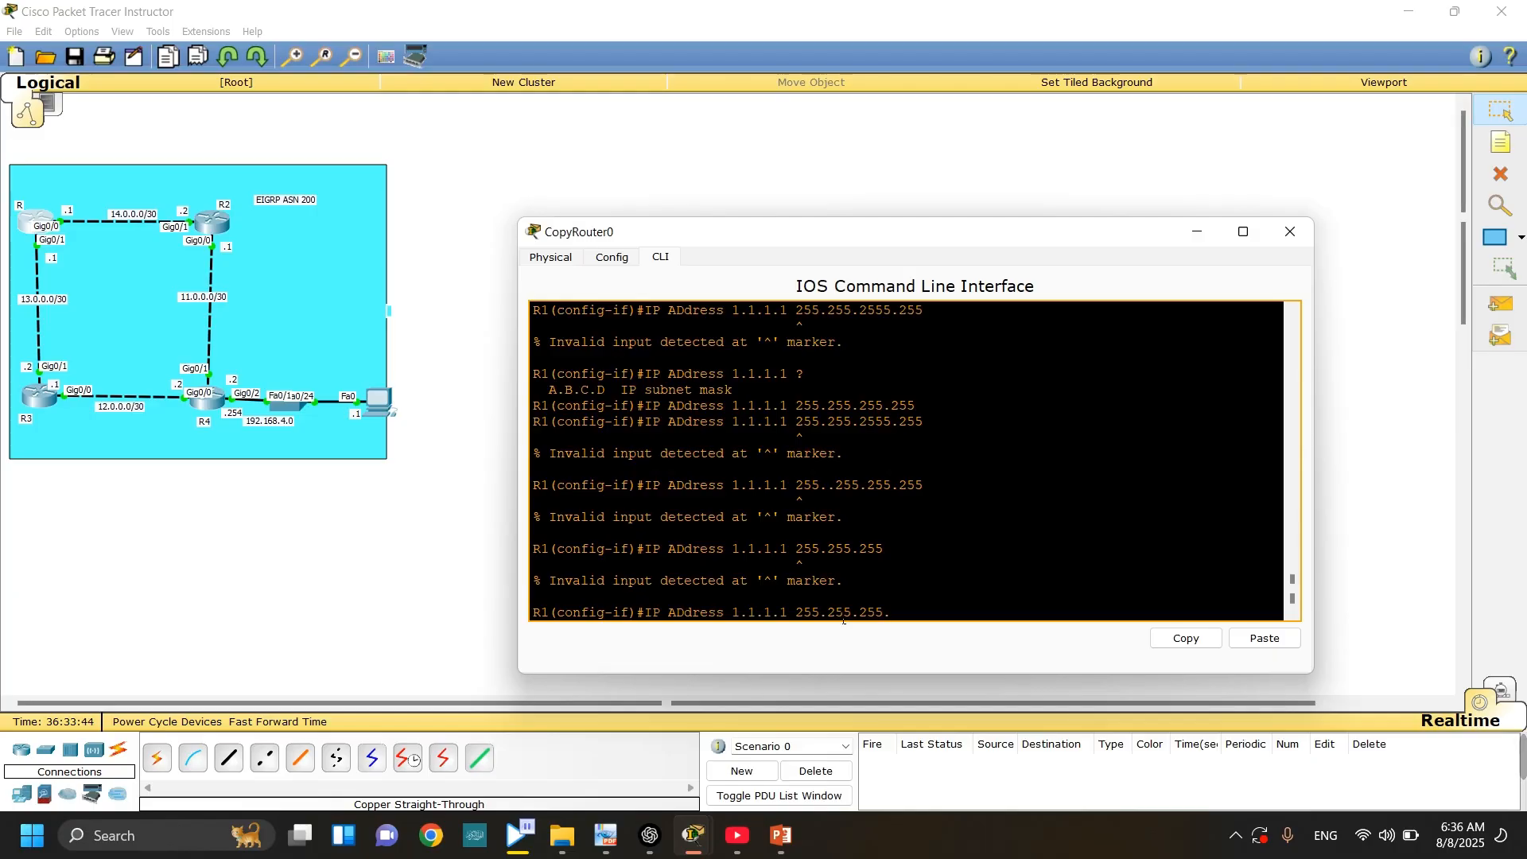
text(255)
key(Return)
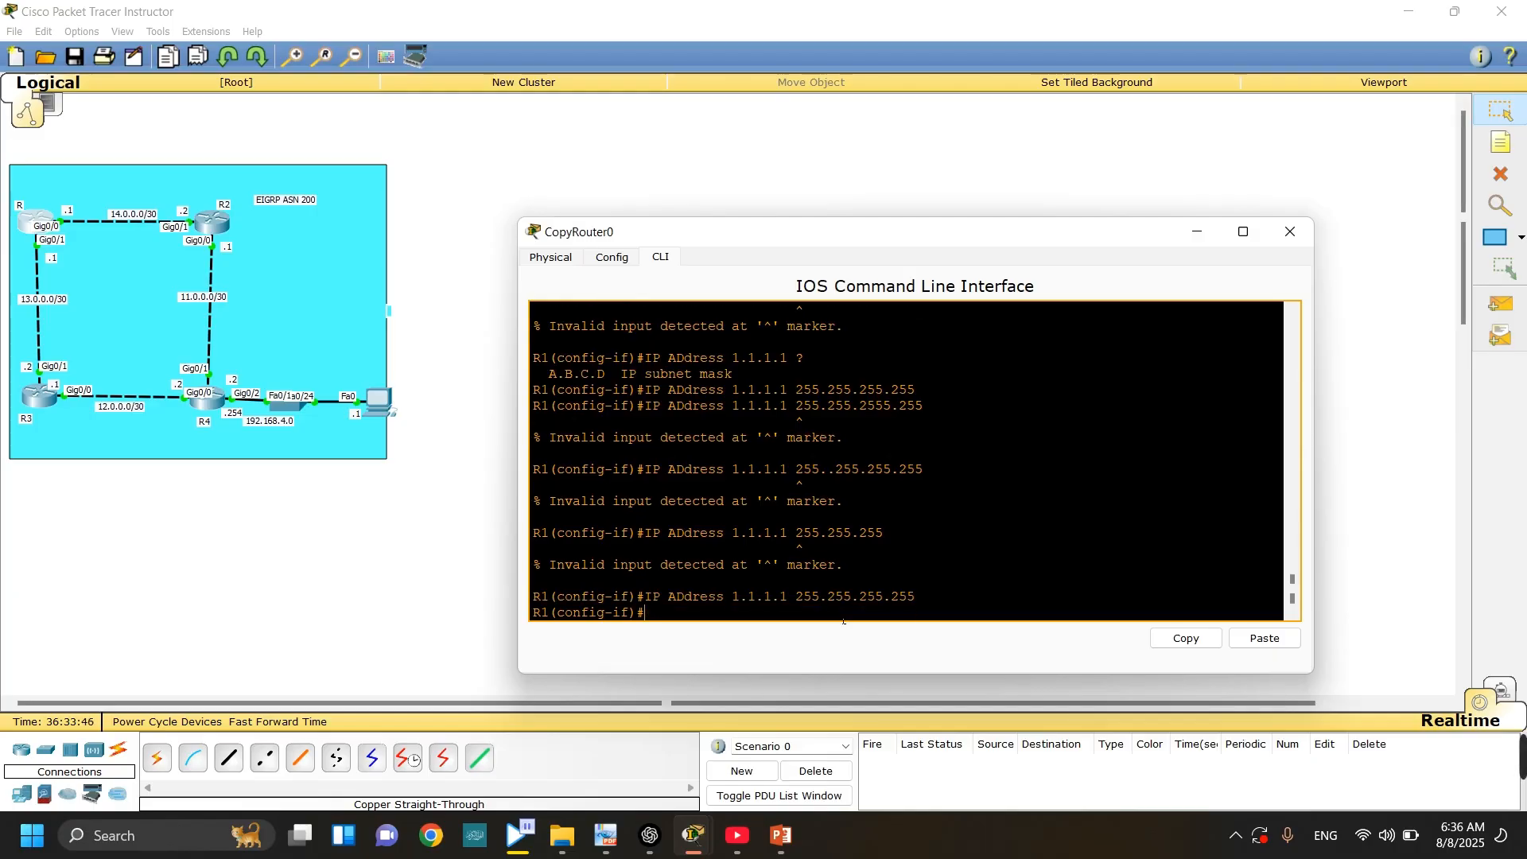
key(Return)
key(Return)
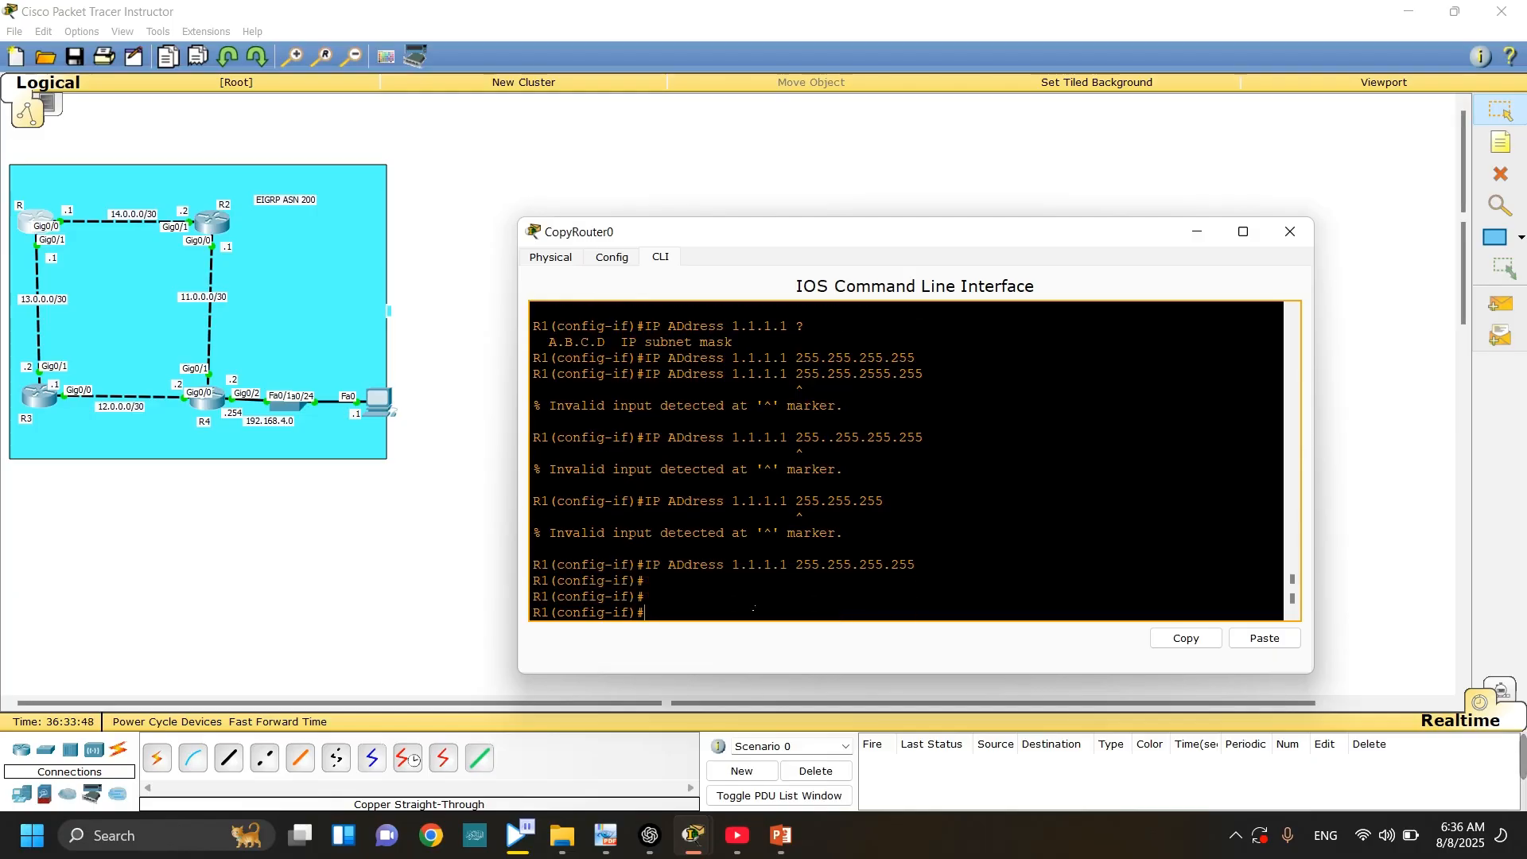
drag(646, 565, 921, 578)
click(668, 590)
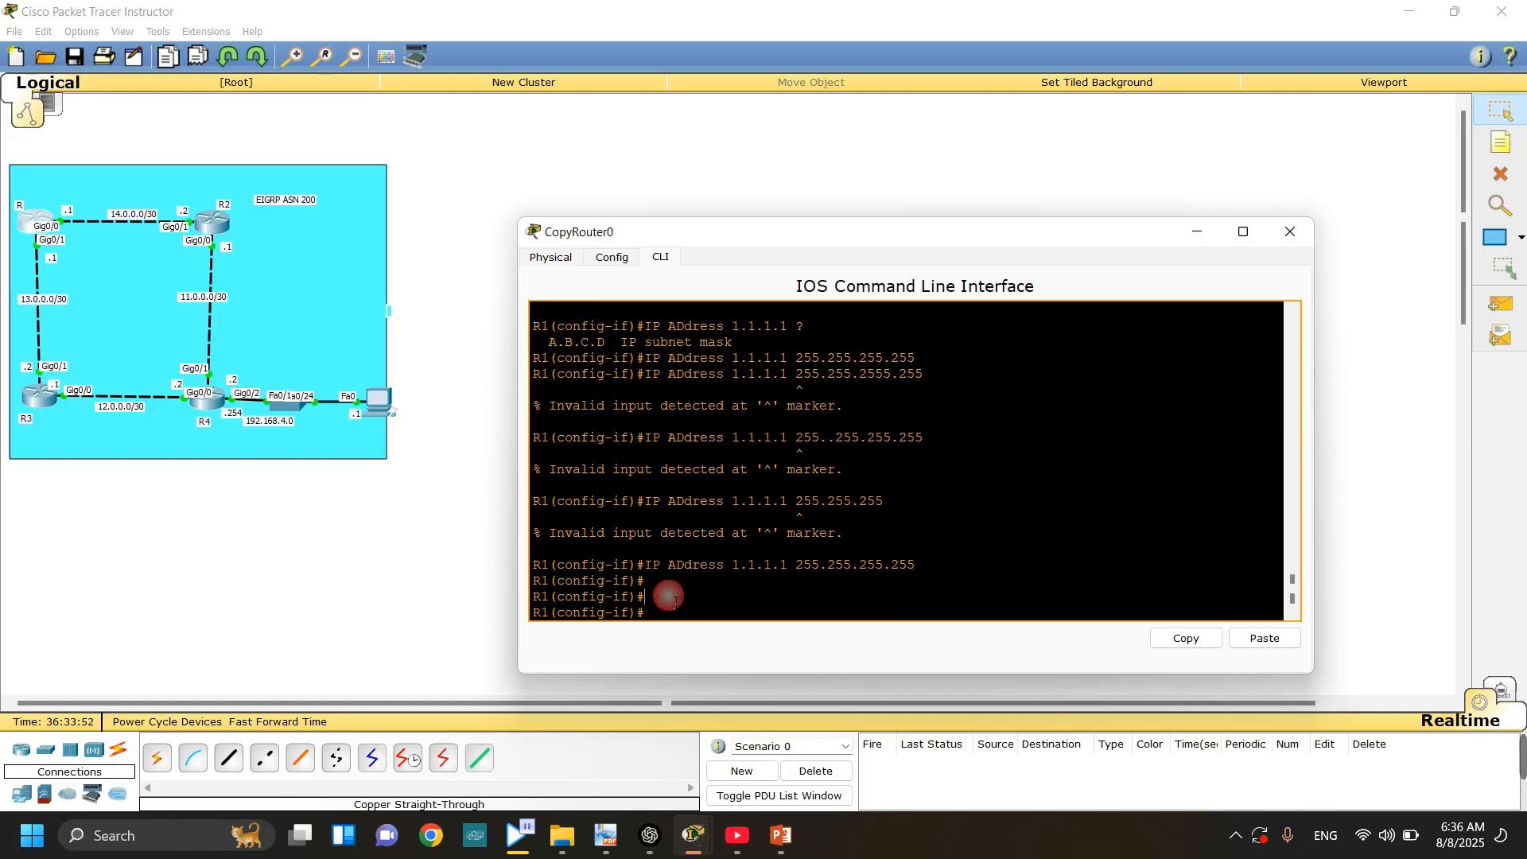
drag(646, 565, 923, 566)
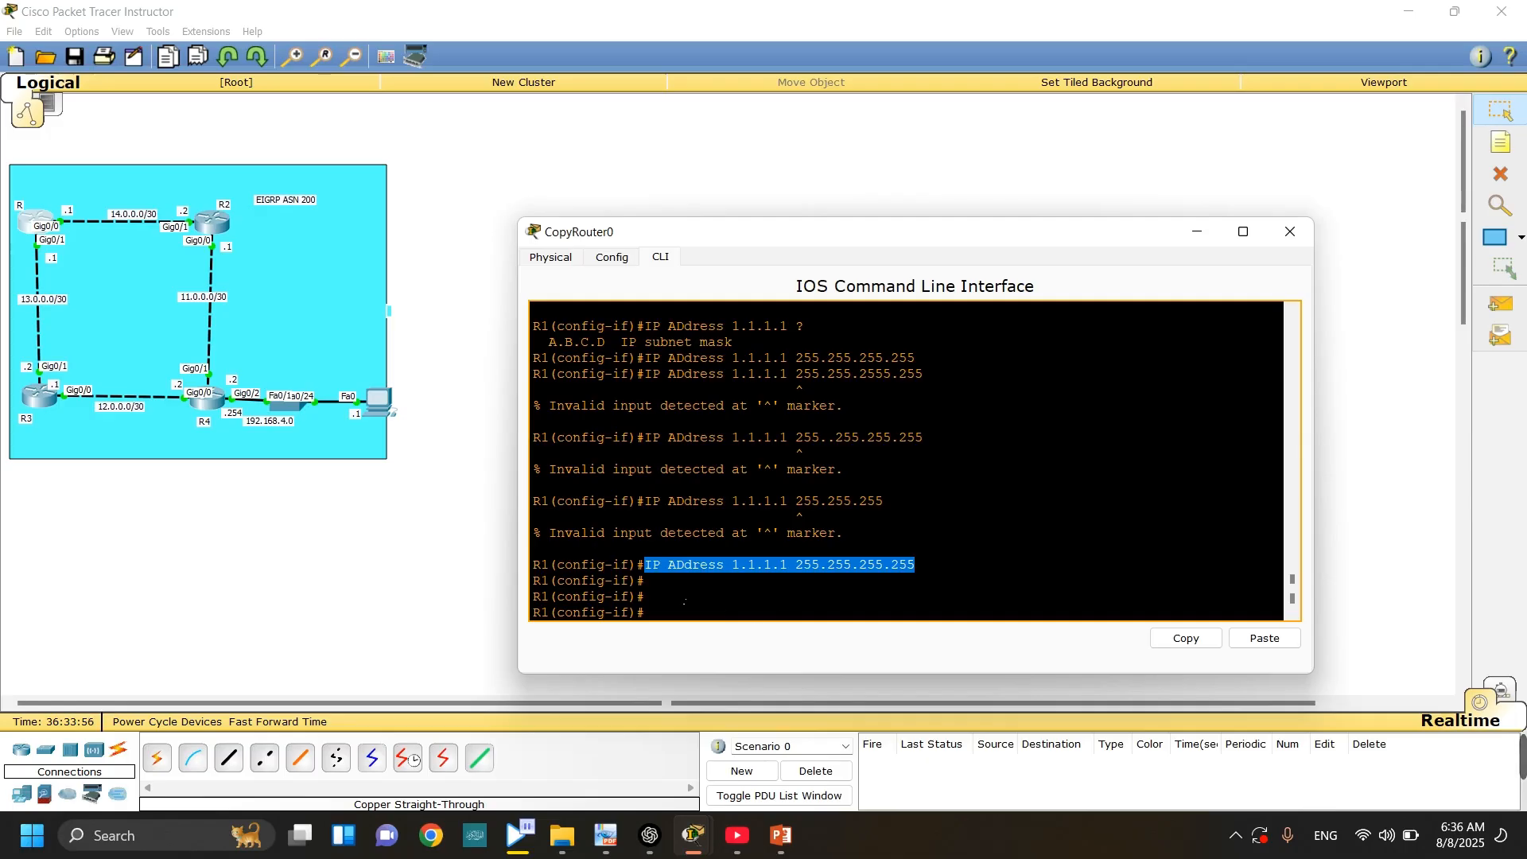
click(676, 593)
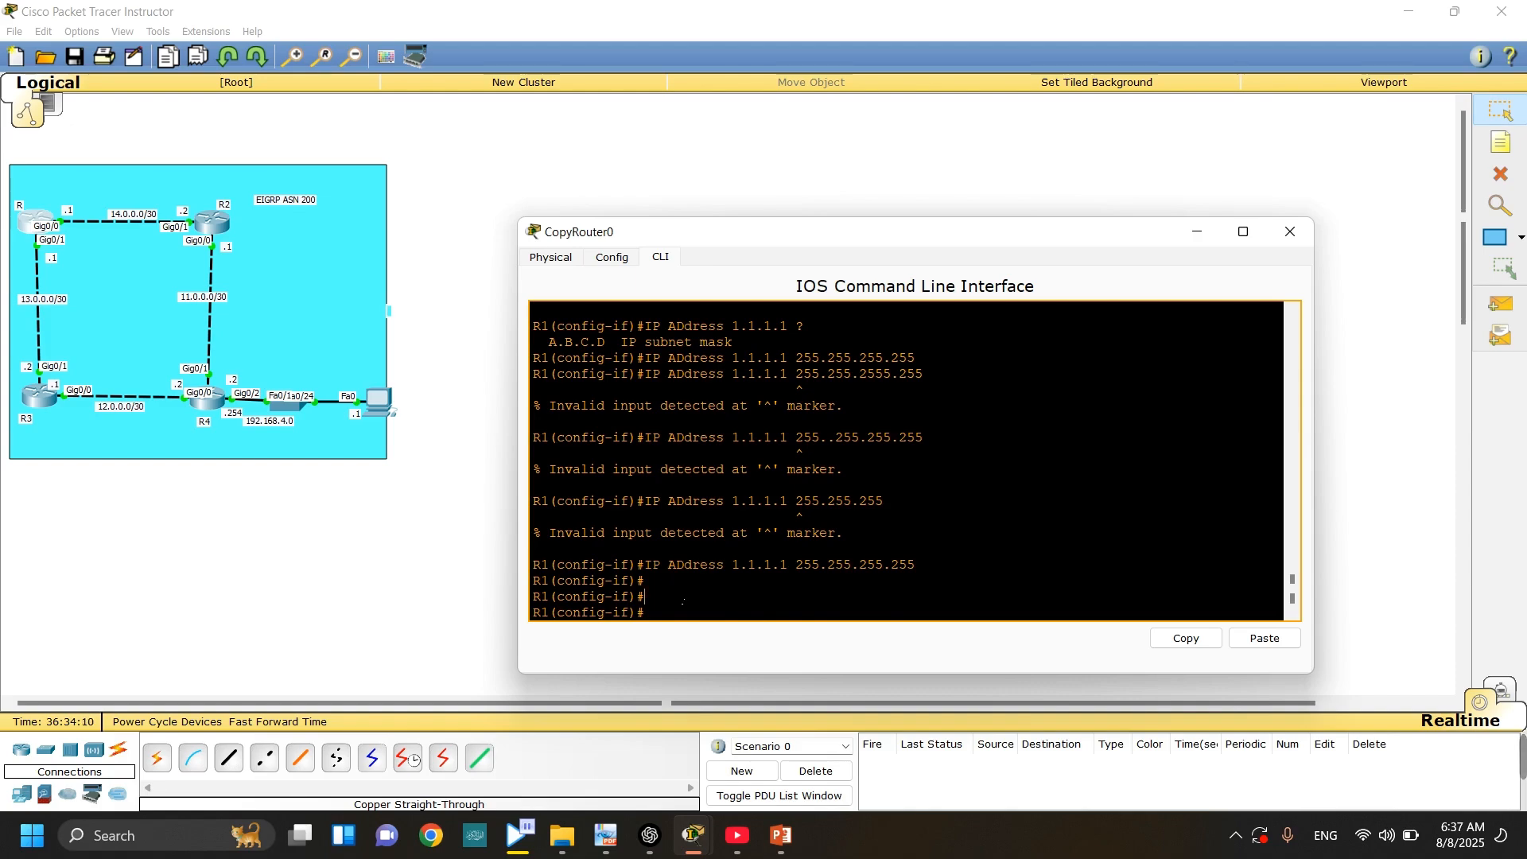
text(do sh ip)
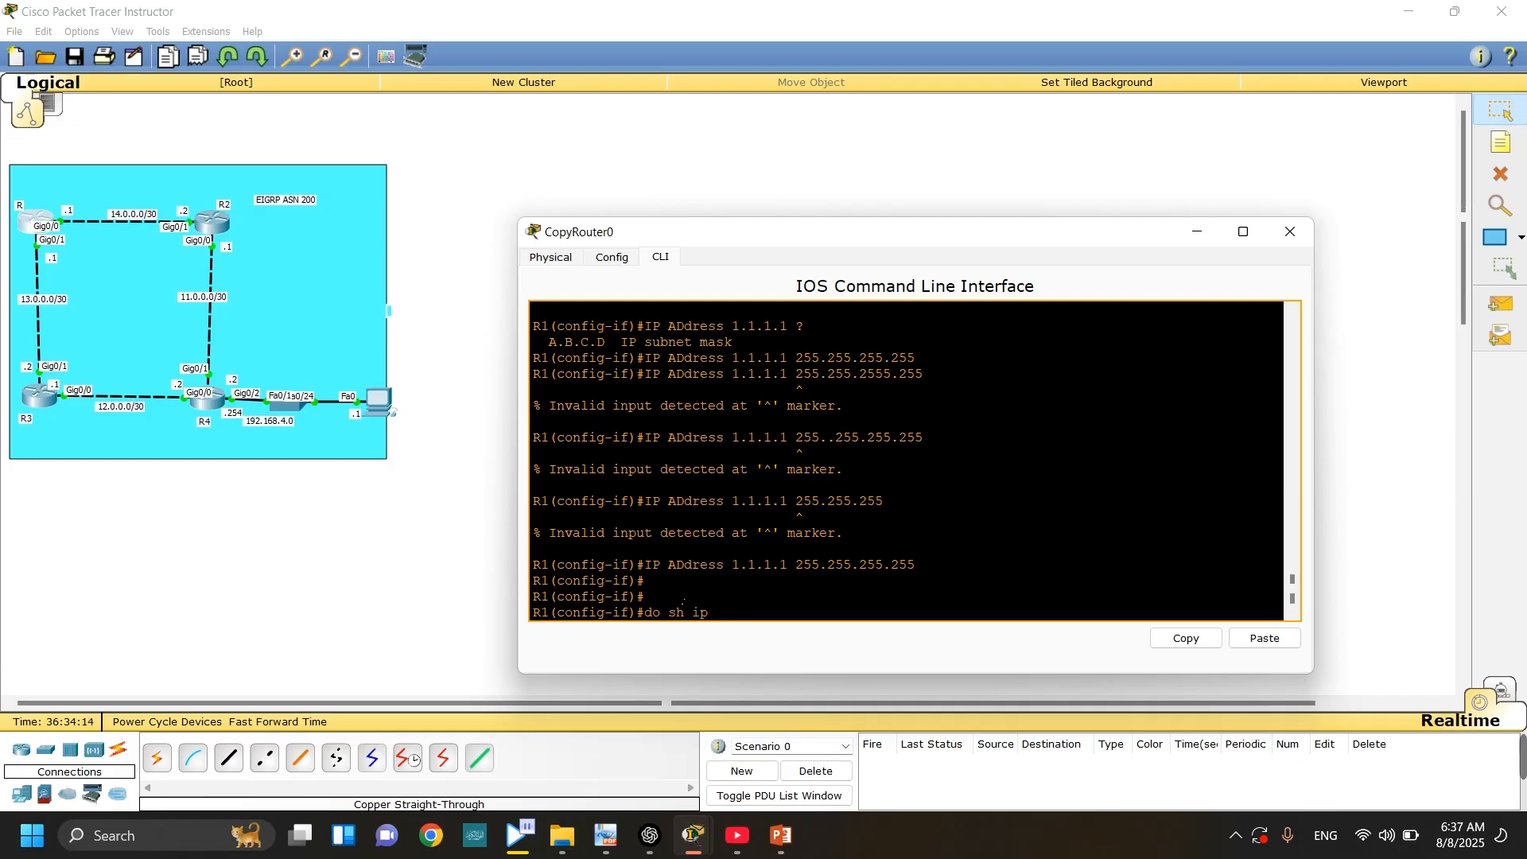
key(BackSpace)
key(BackSpace)
key(BackSpace)
key(BackSpace)
key(BackSpace)
key(BackSpace)
key(BackSpace)
key(BackSpace)
- Exit R1's Loopback 0 interface mode to global configuration mode
text(n)
key(BackSpace)
text(ex)
key(Return)
key(Return)
key(Return)
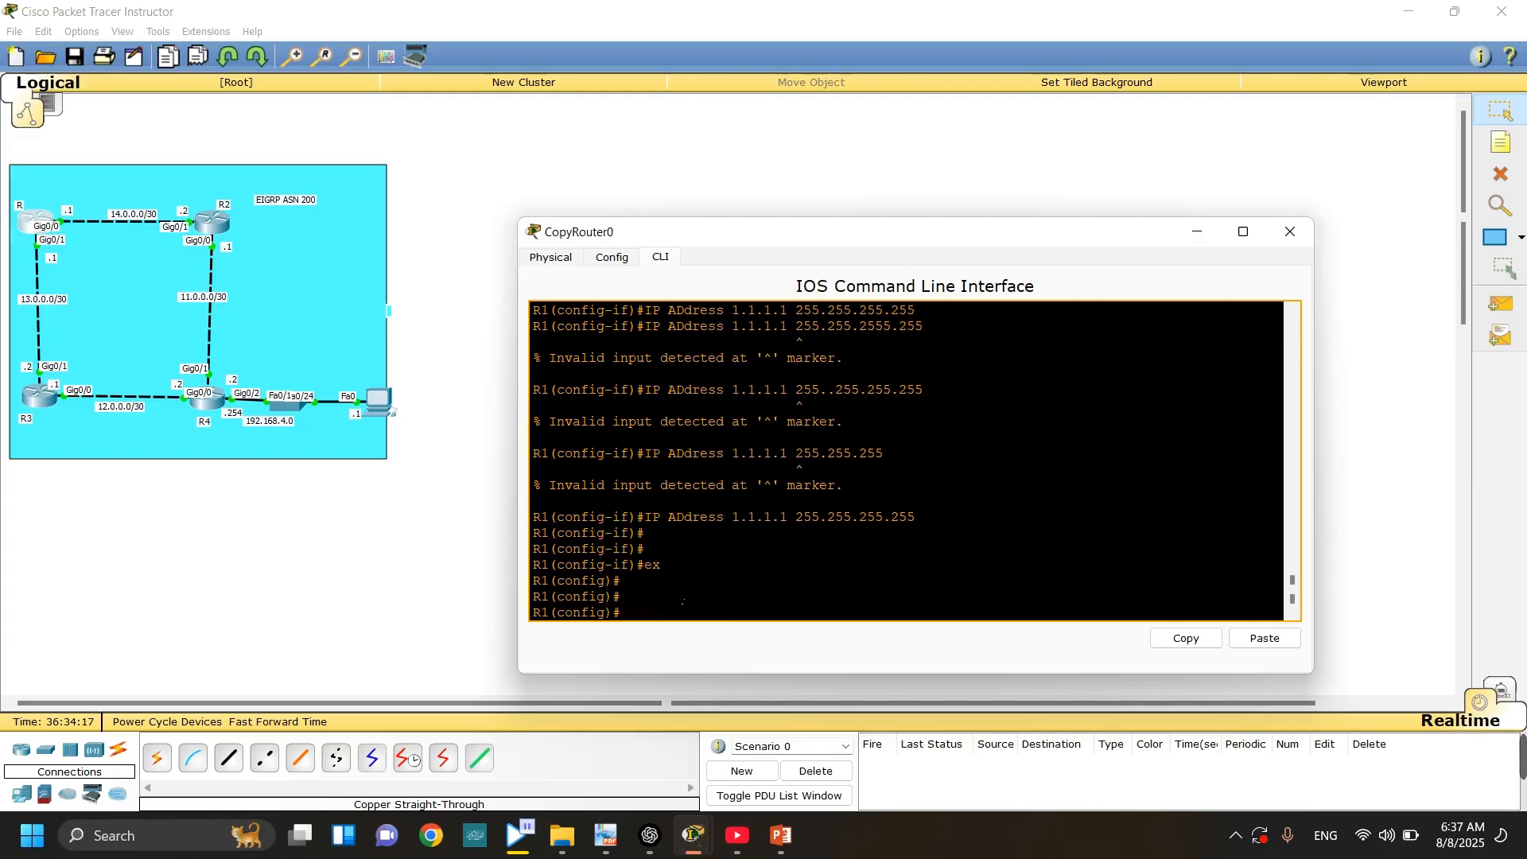
- Show R1's brief IP interface summary from global configuration mode and examine the address and status of Loopback0
text(do sh ip inter br)
key(Return)
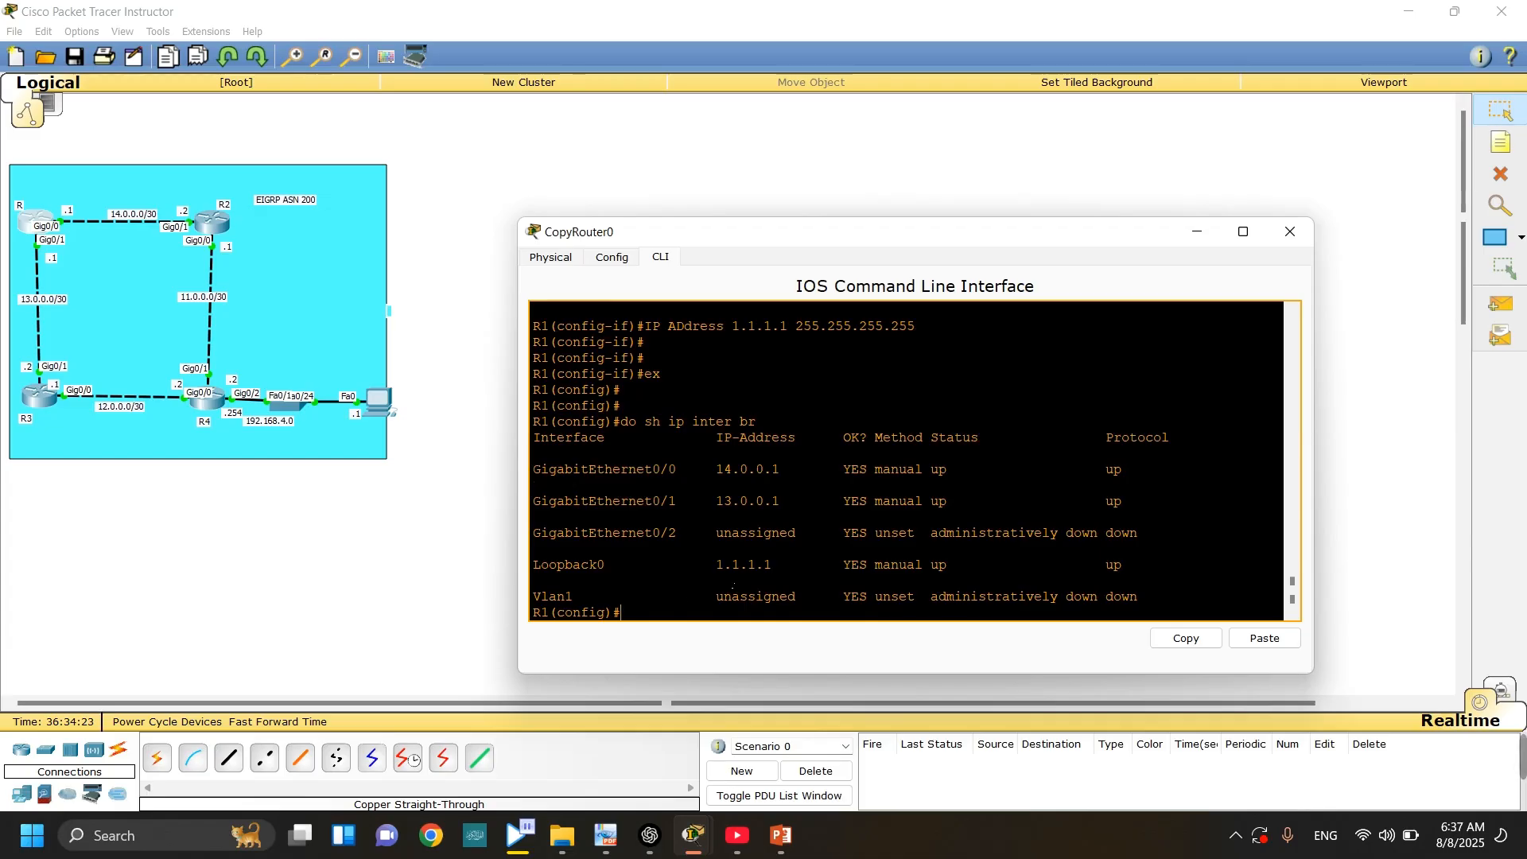
drag(771, 565, 1124, 567)
click(1010, 541)
drag(611, 456, 596, 439)
drag(621, 566, 707, 566)
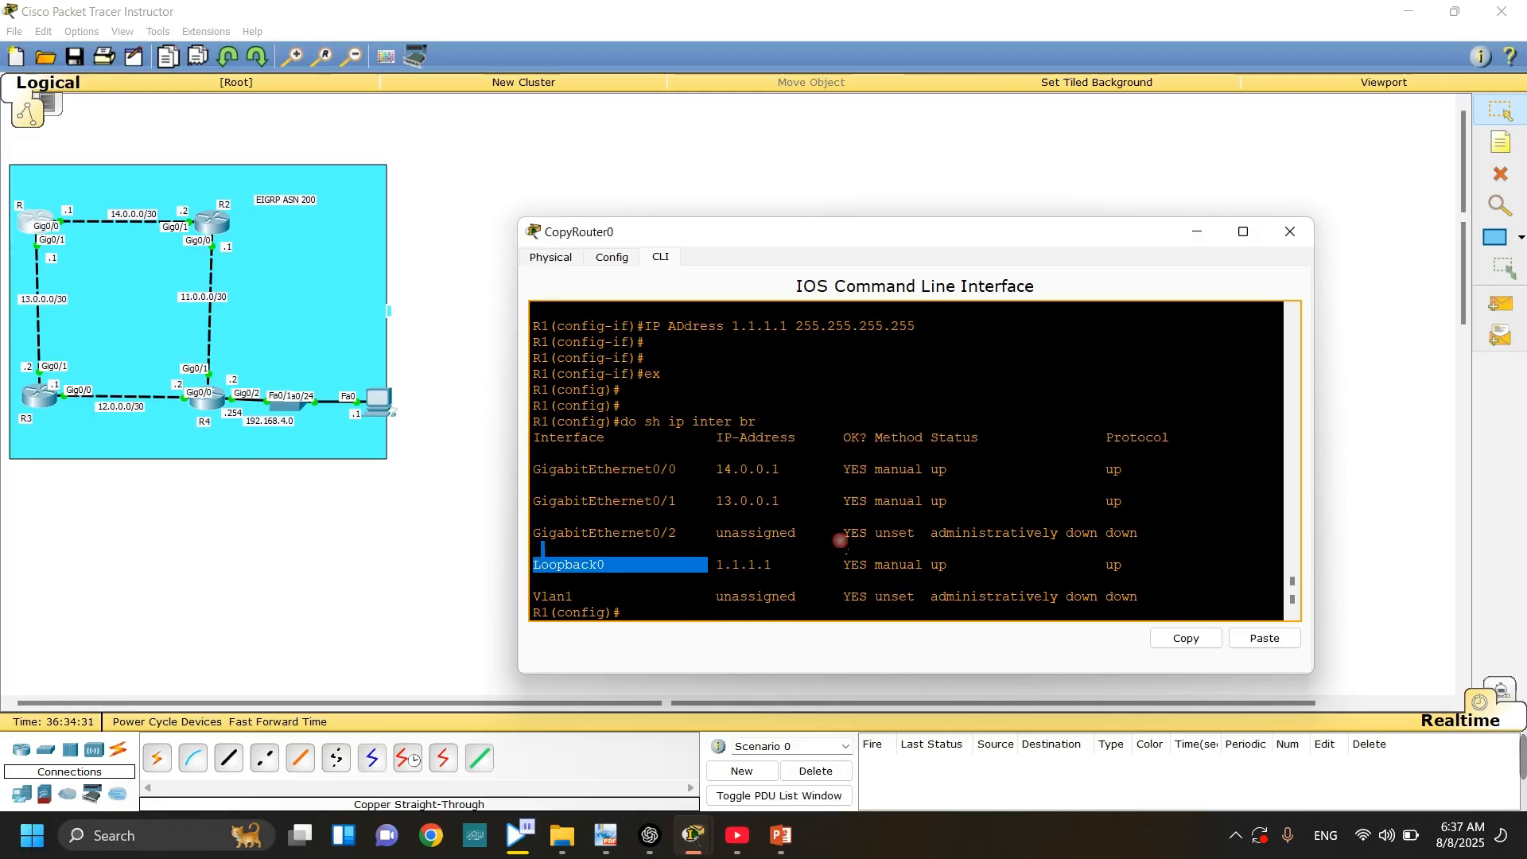
click(668, 602)
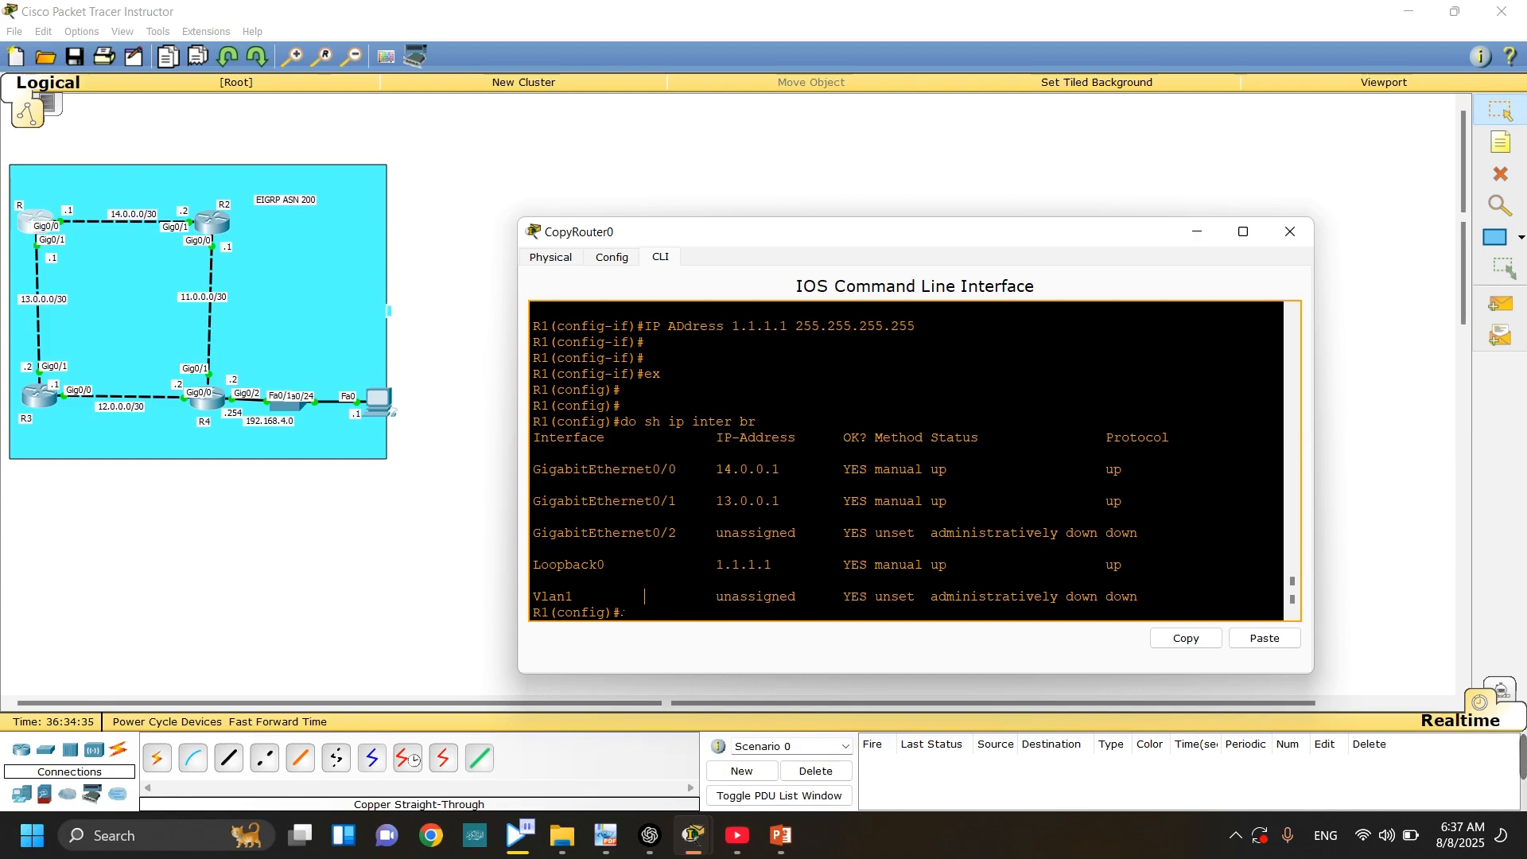
key(Return)
key(Return)
key(Return)
key(Return)
key(Return)
key(Return)
key(Return)
key(Return)
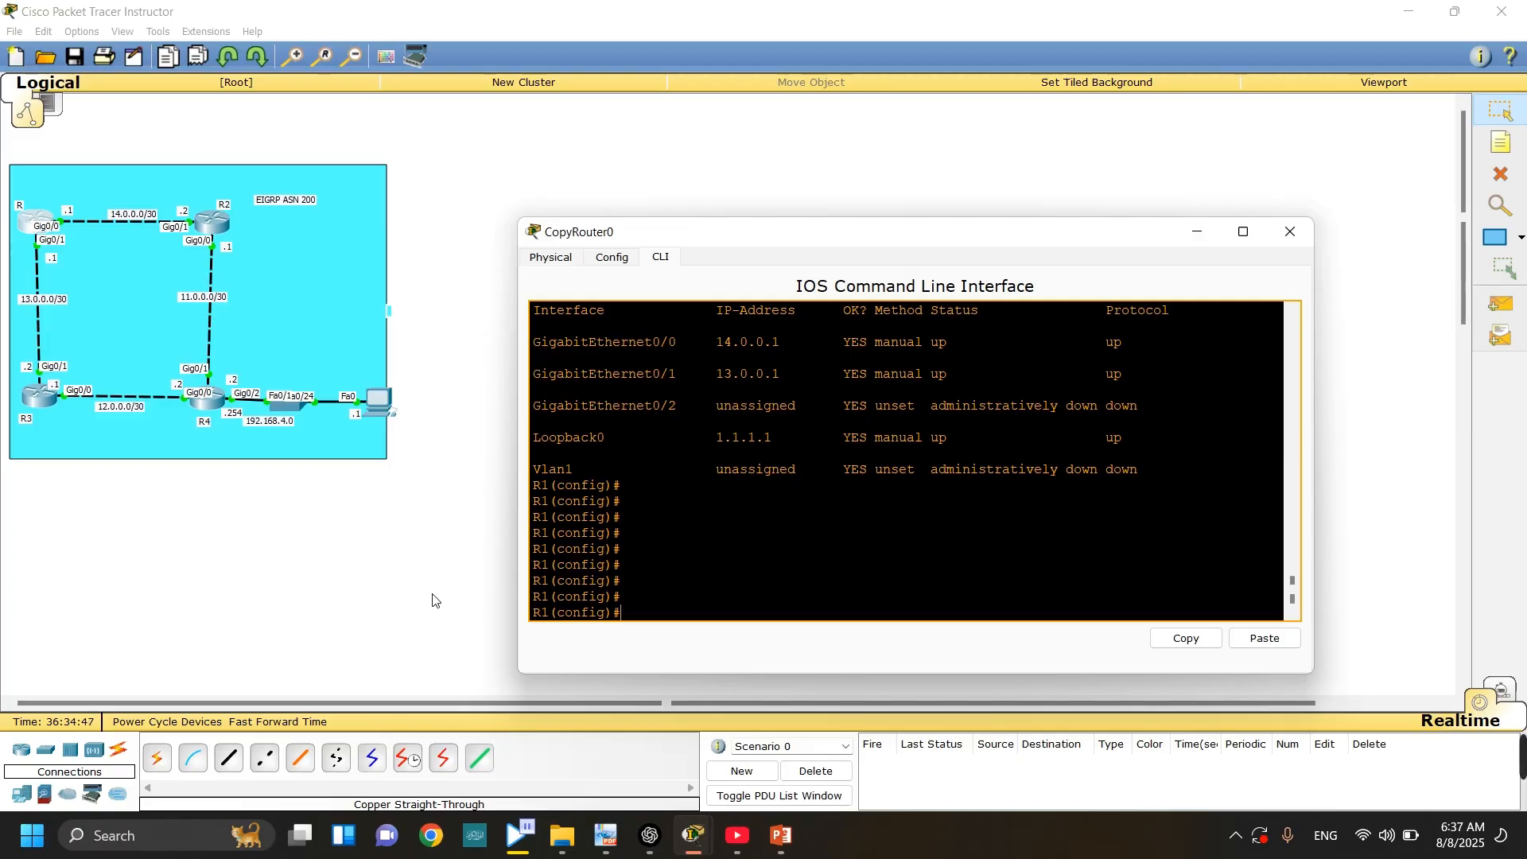
click(285, 561)
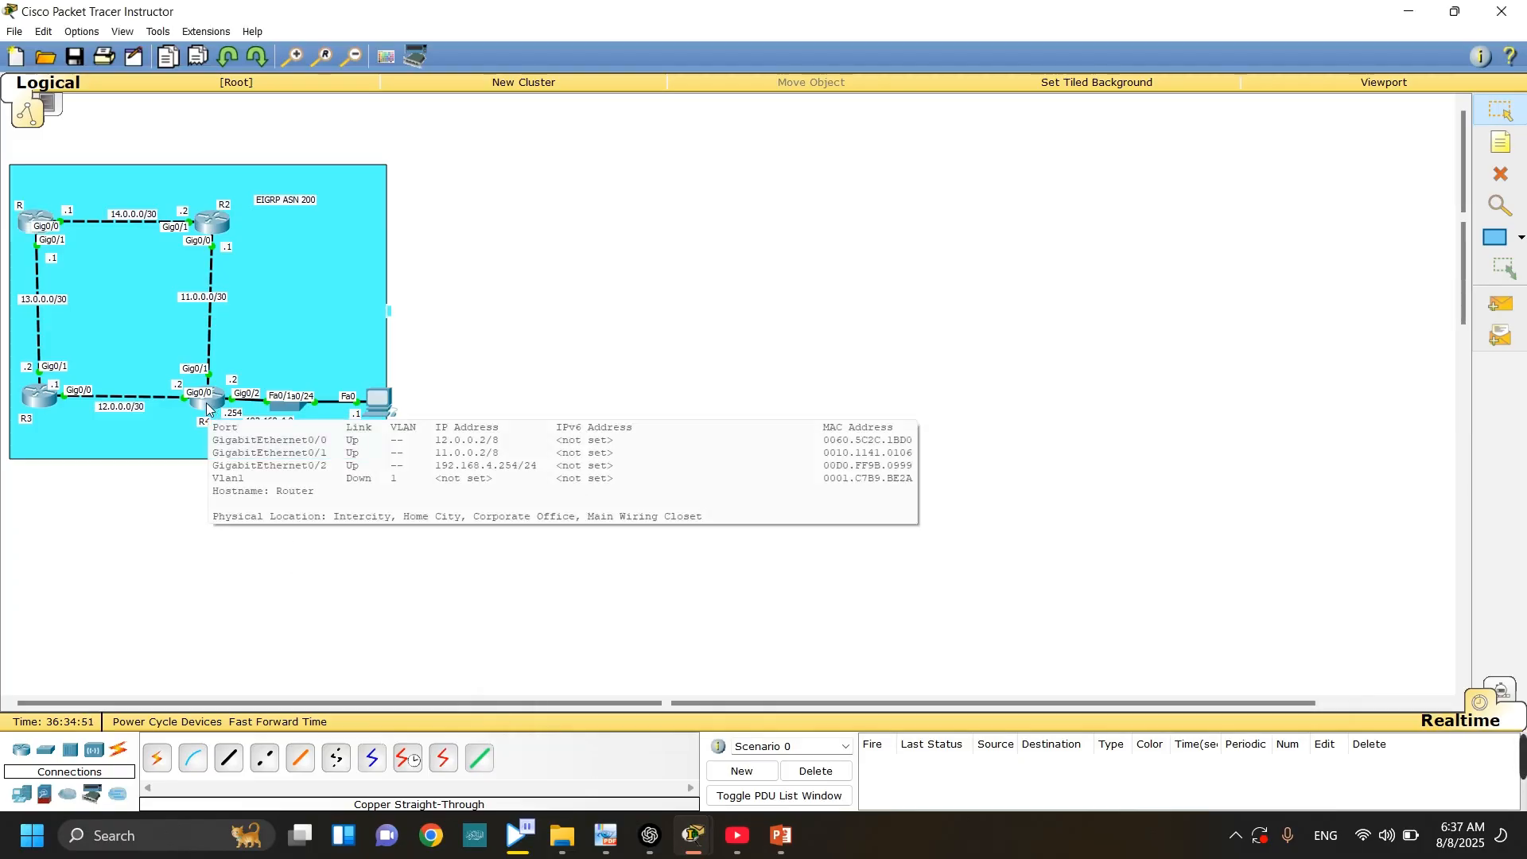
click(28, 223)
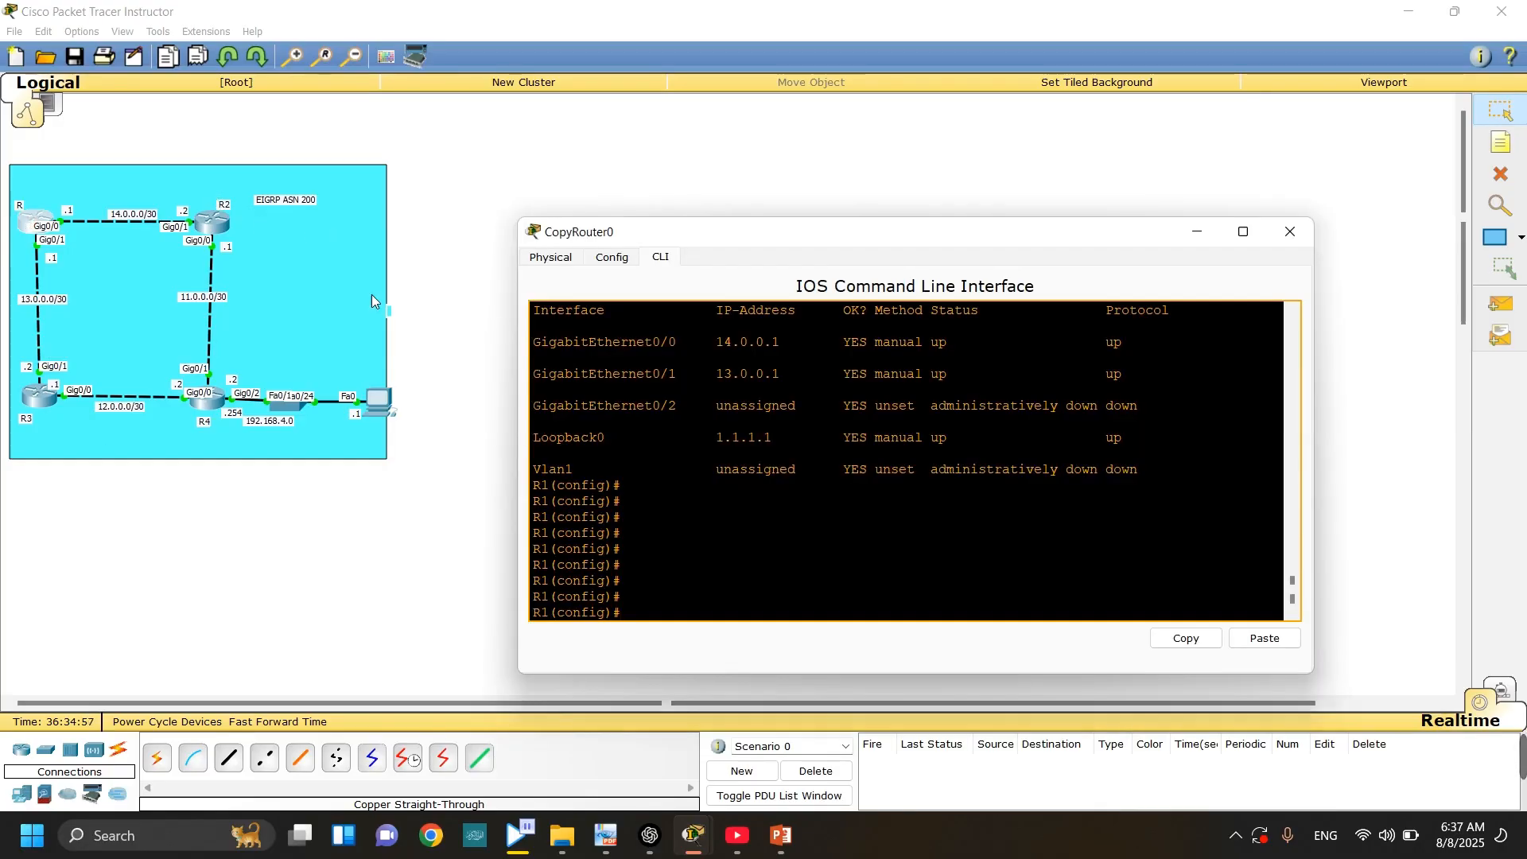
- Open router R2's command line and enter privileged mode followed by global configuration mode
click(214, 226)
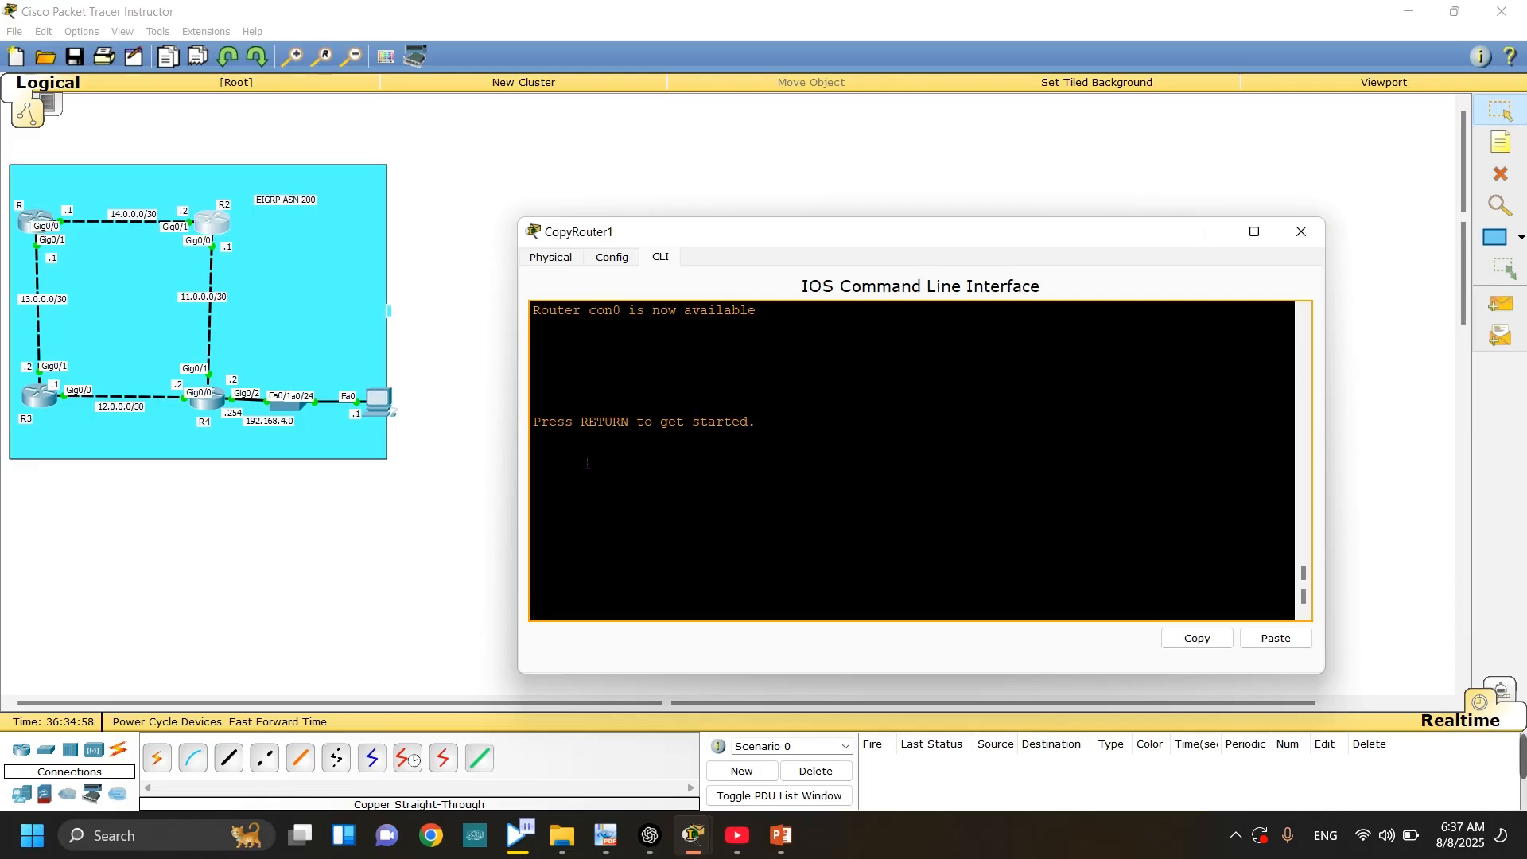
key(Return)
key(Return)
key(Return)
key(Return)
text(en)
key(Tab)
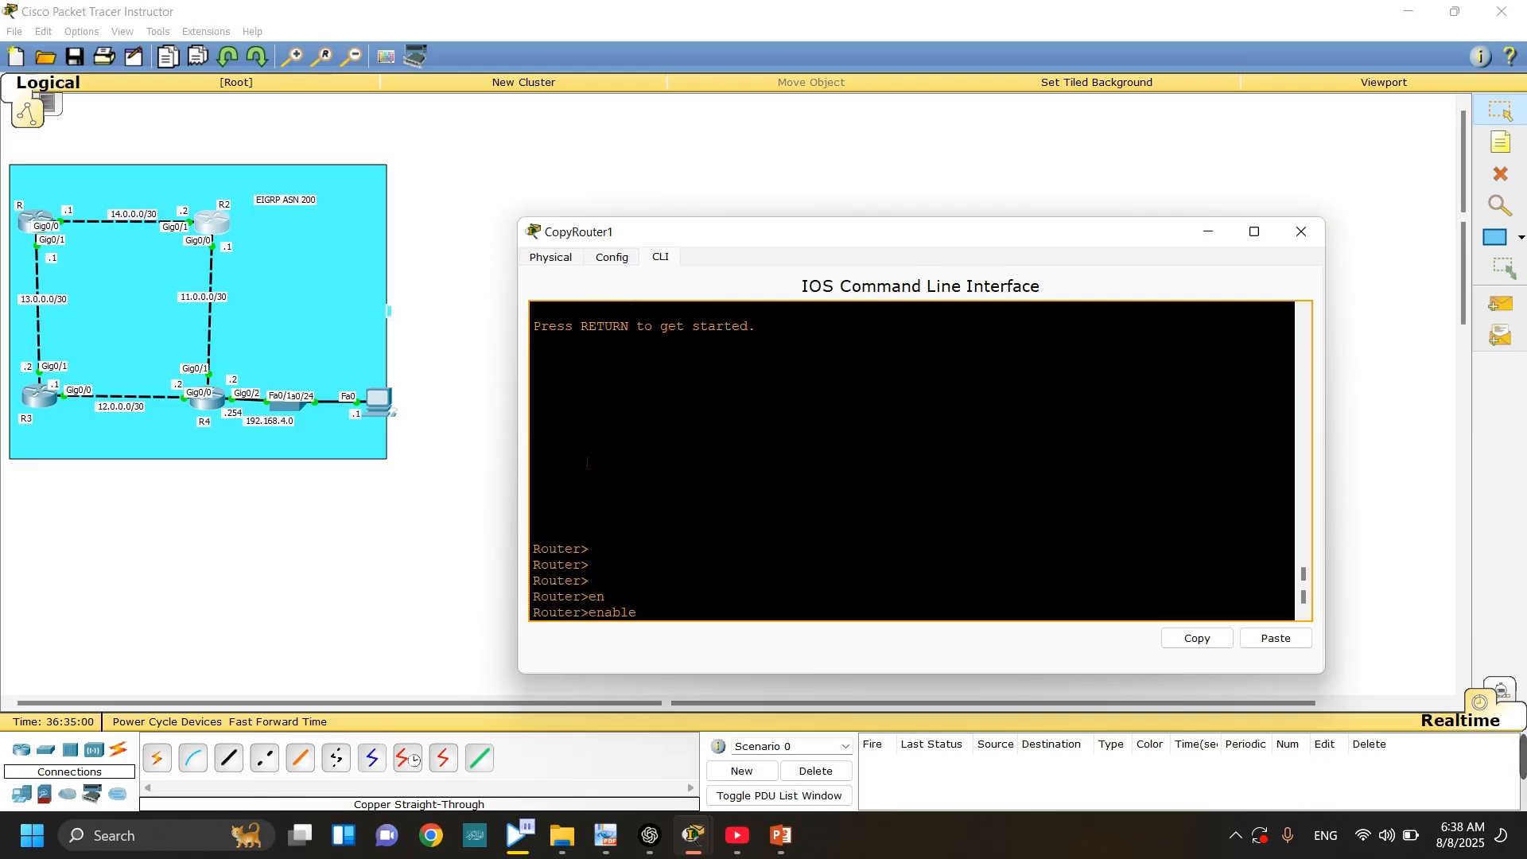
key(Return)
key(Return)
text(conf t)
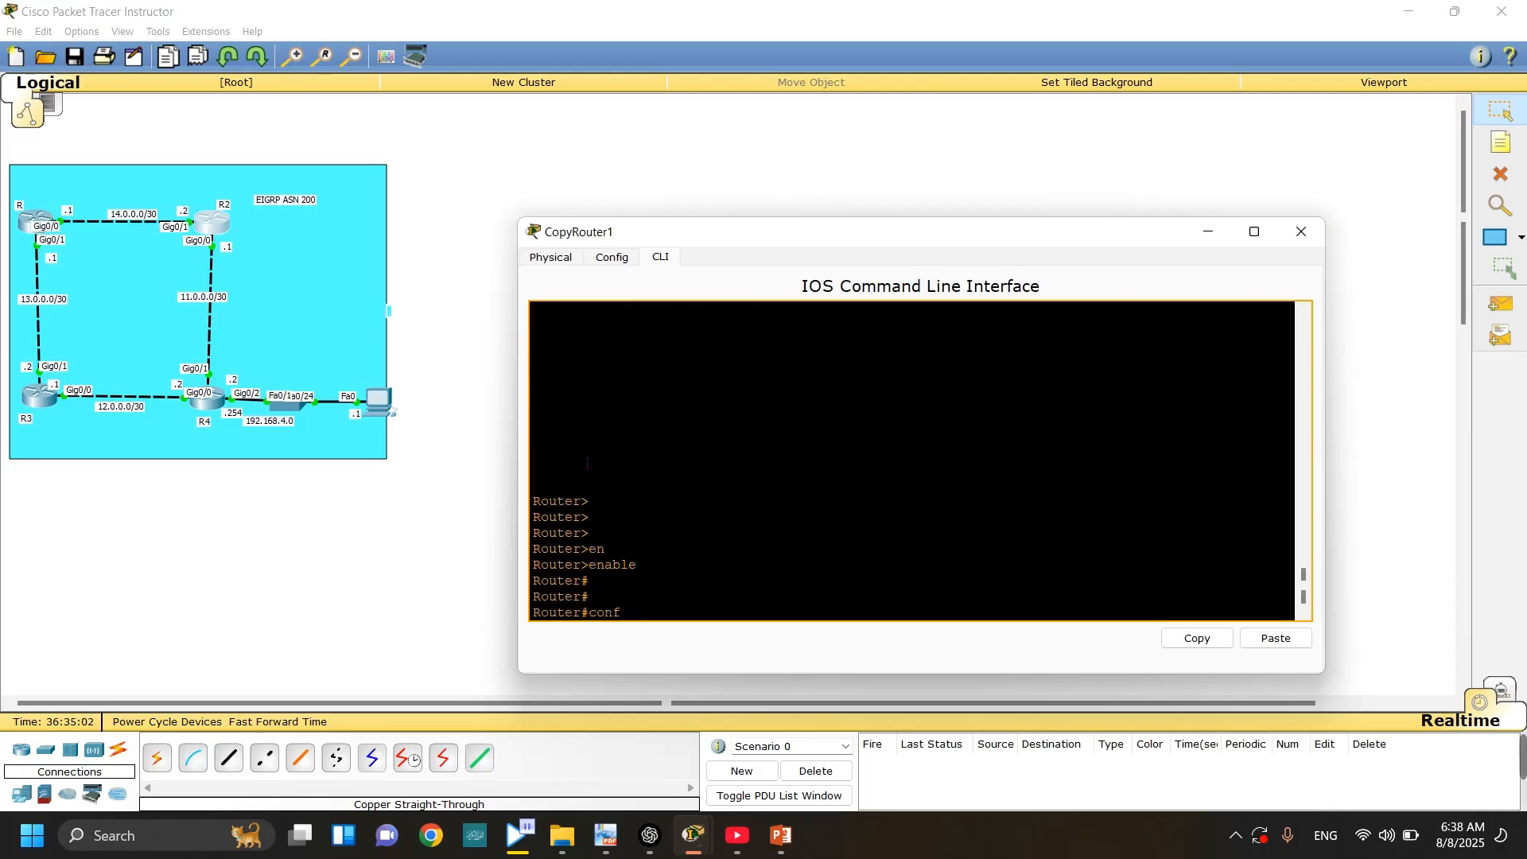
key(Return)
key(Return)
key(Return)
- Create interface loopback 0 on R2 and enter its interface configuration mode
text(inter)
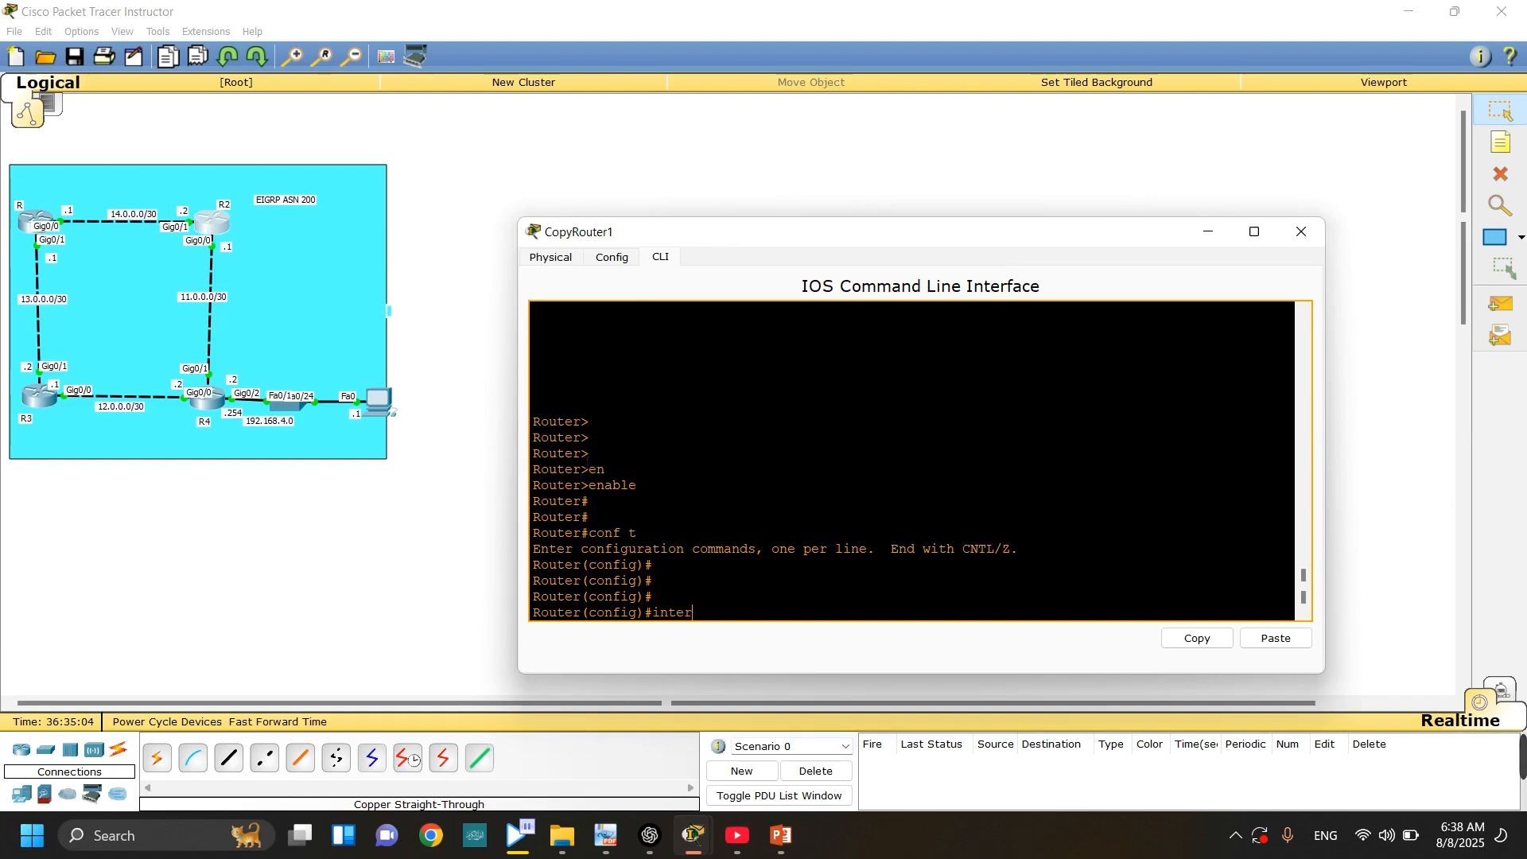
key(Tab)
text(l)
key(Tab)
text(0)
key(Return)
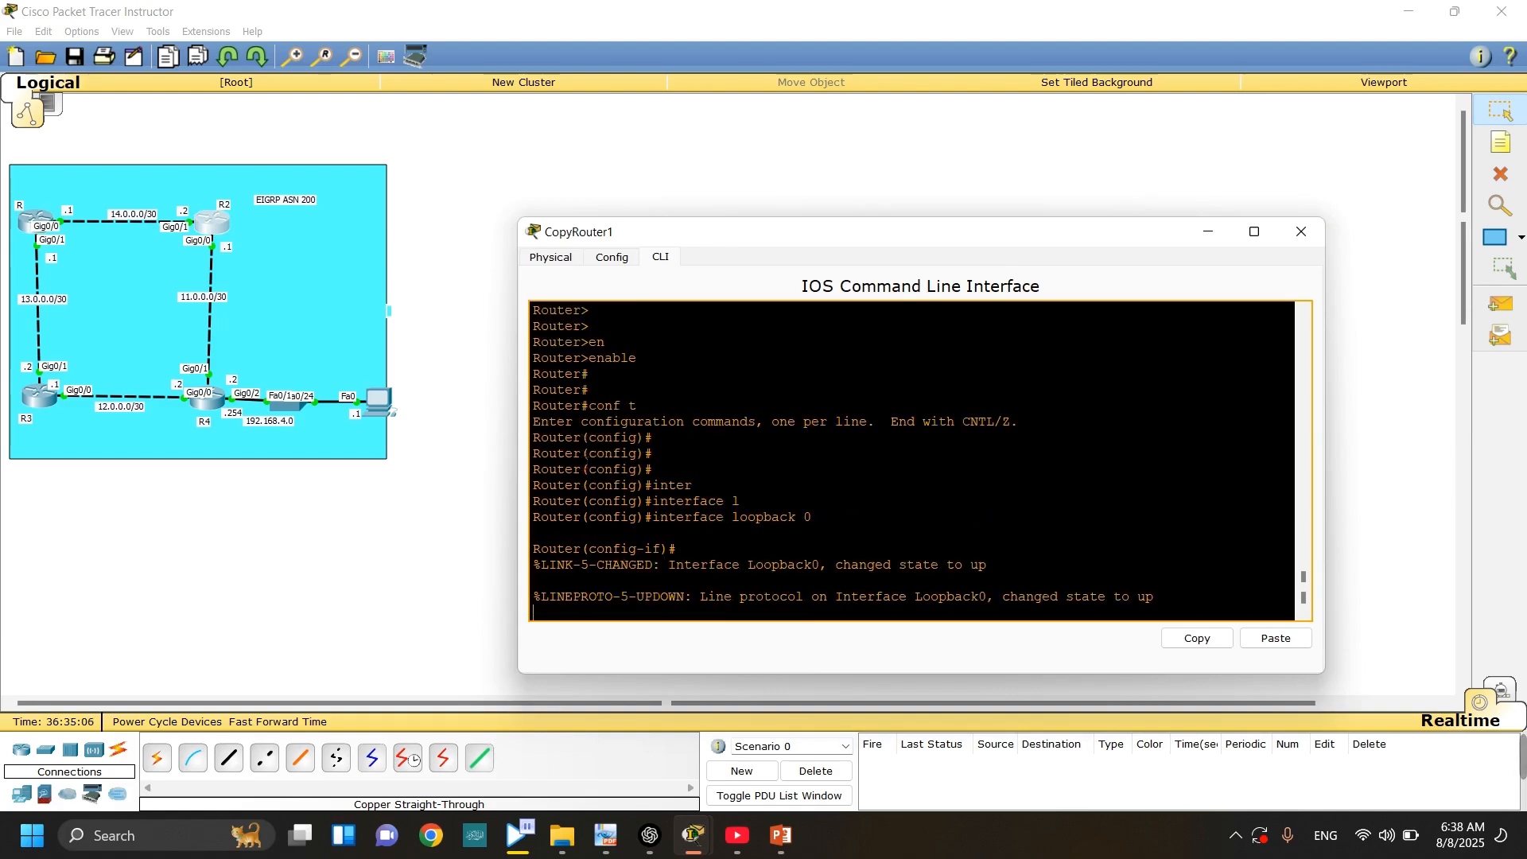
key(Return)
- Assign R2's loopback 0 the IP address 2.2.2.2 with the subnet mask 255.255.255.255
text(ip ad)
key(Tab)
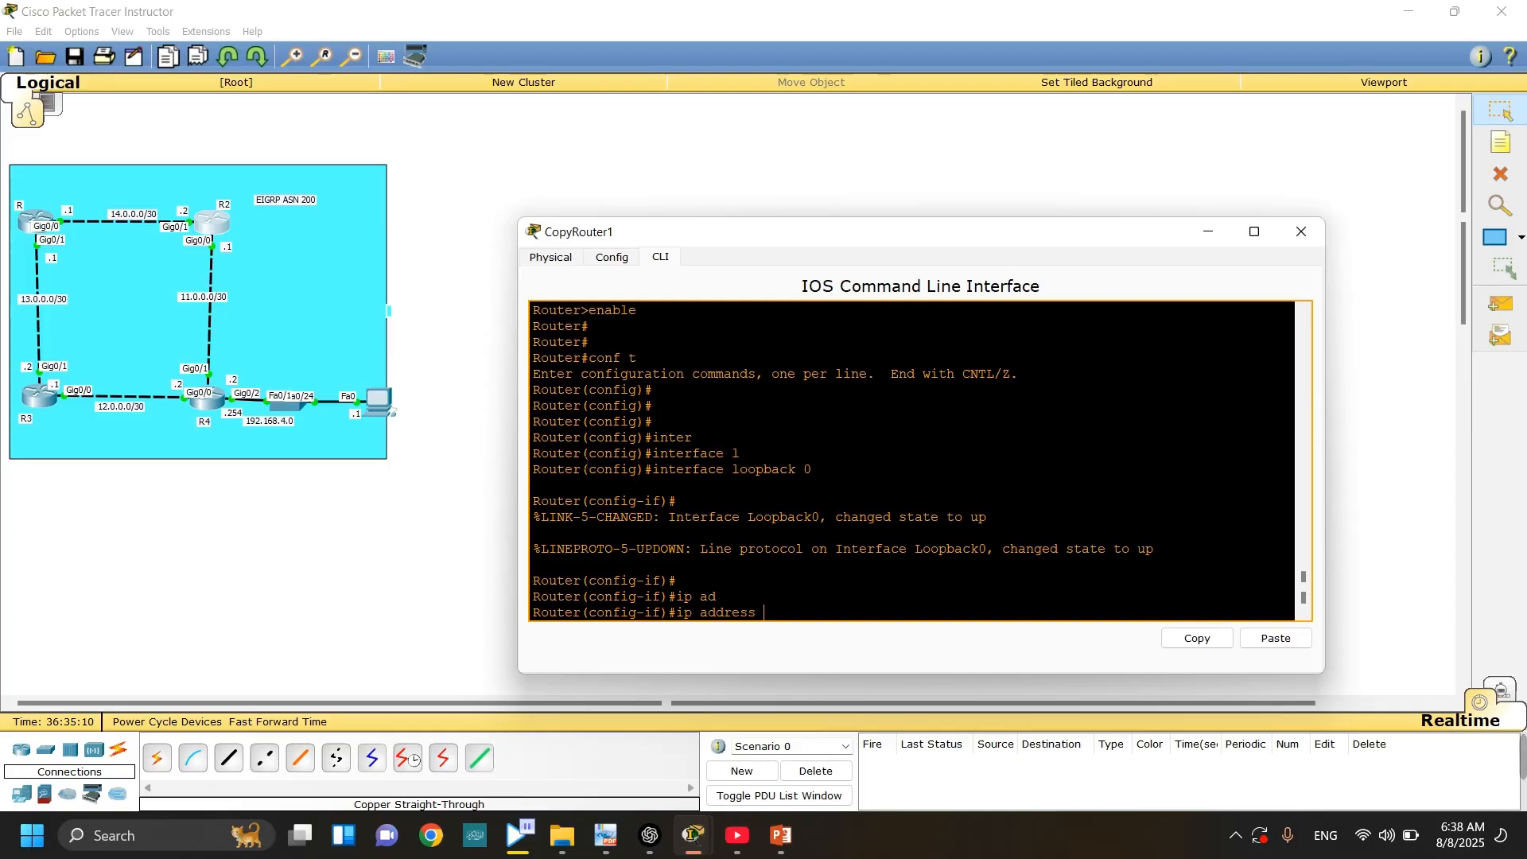
text(2.2.2.2 255.255.255.255)
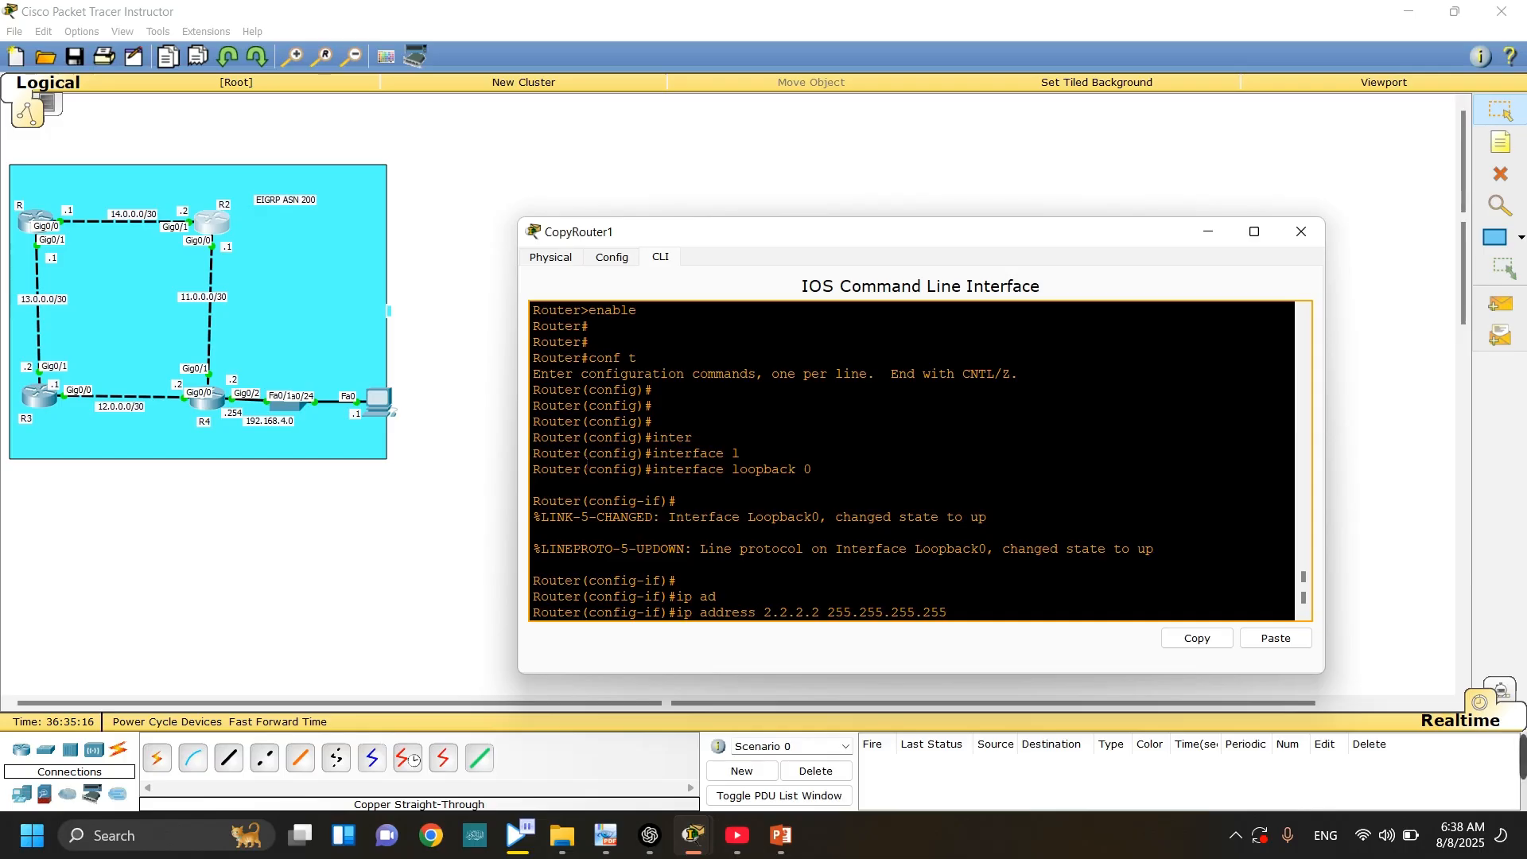
key(Return)
key(Return)
key(Return)
key(Return)
key(Return)
- Enable R2's loopback 0 with the no shutdown command and return to global configuration mode
text(er(config-if)#e)
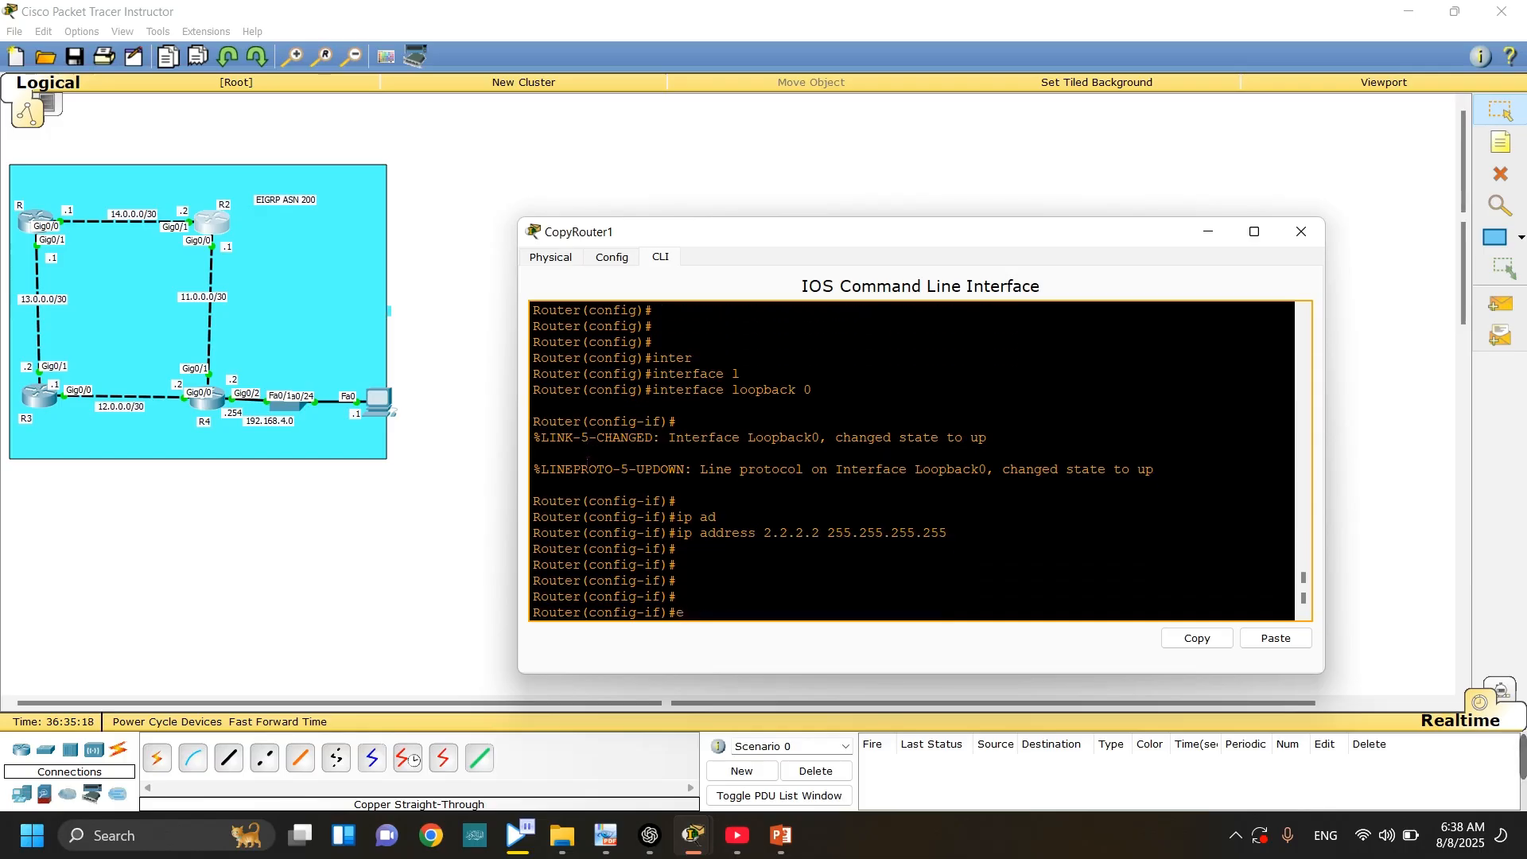
key(BackSpace)
text(n)
text(o sh)
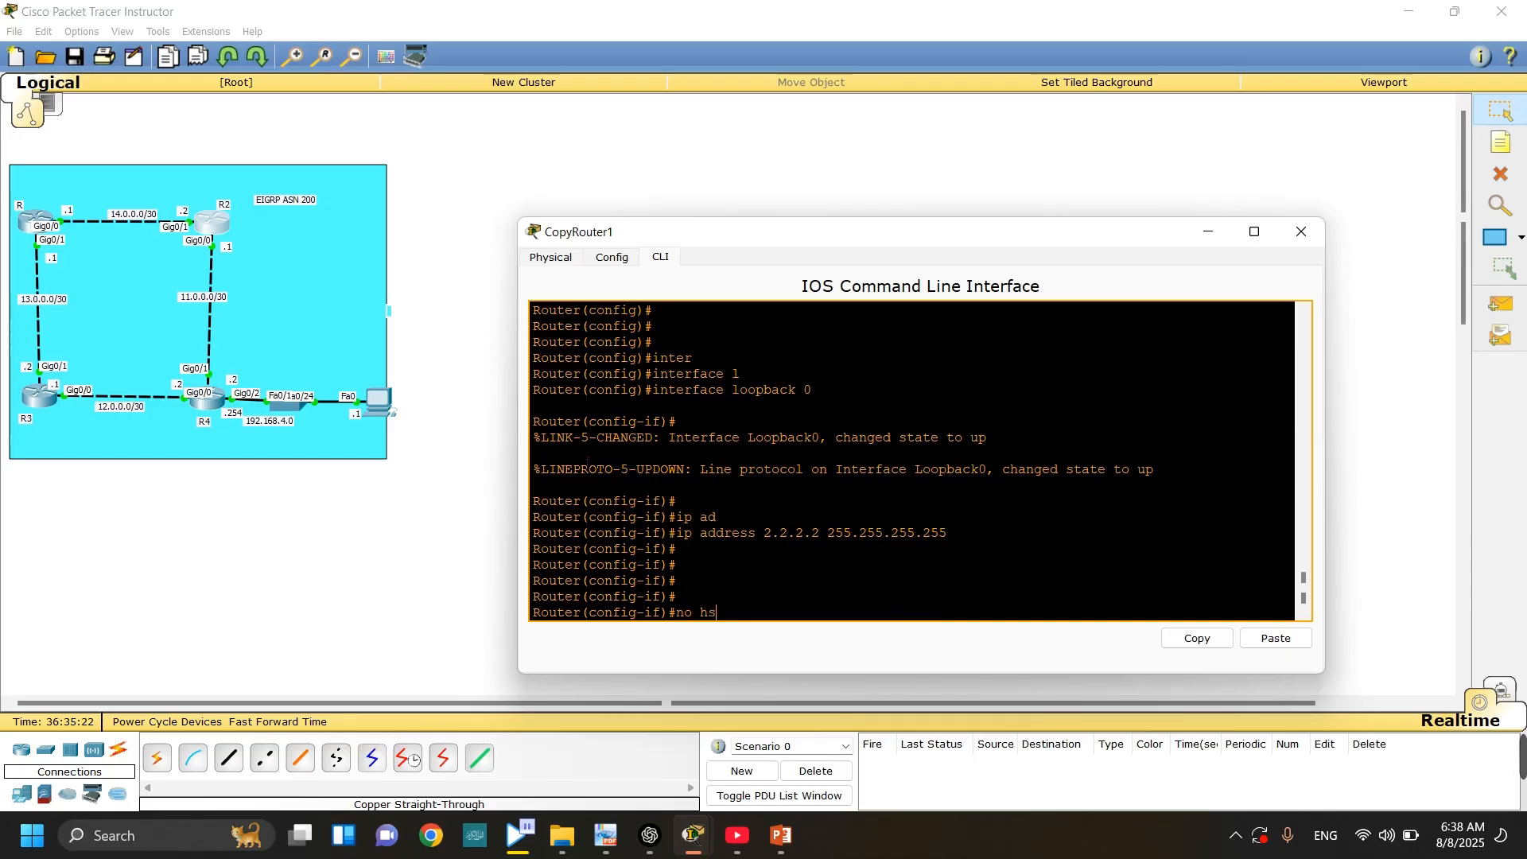
key(Return)
key(Return)
key(Return)
text(ex)
key(Return)
key(Return)
key(Return)
key(Return)
key(Return)
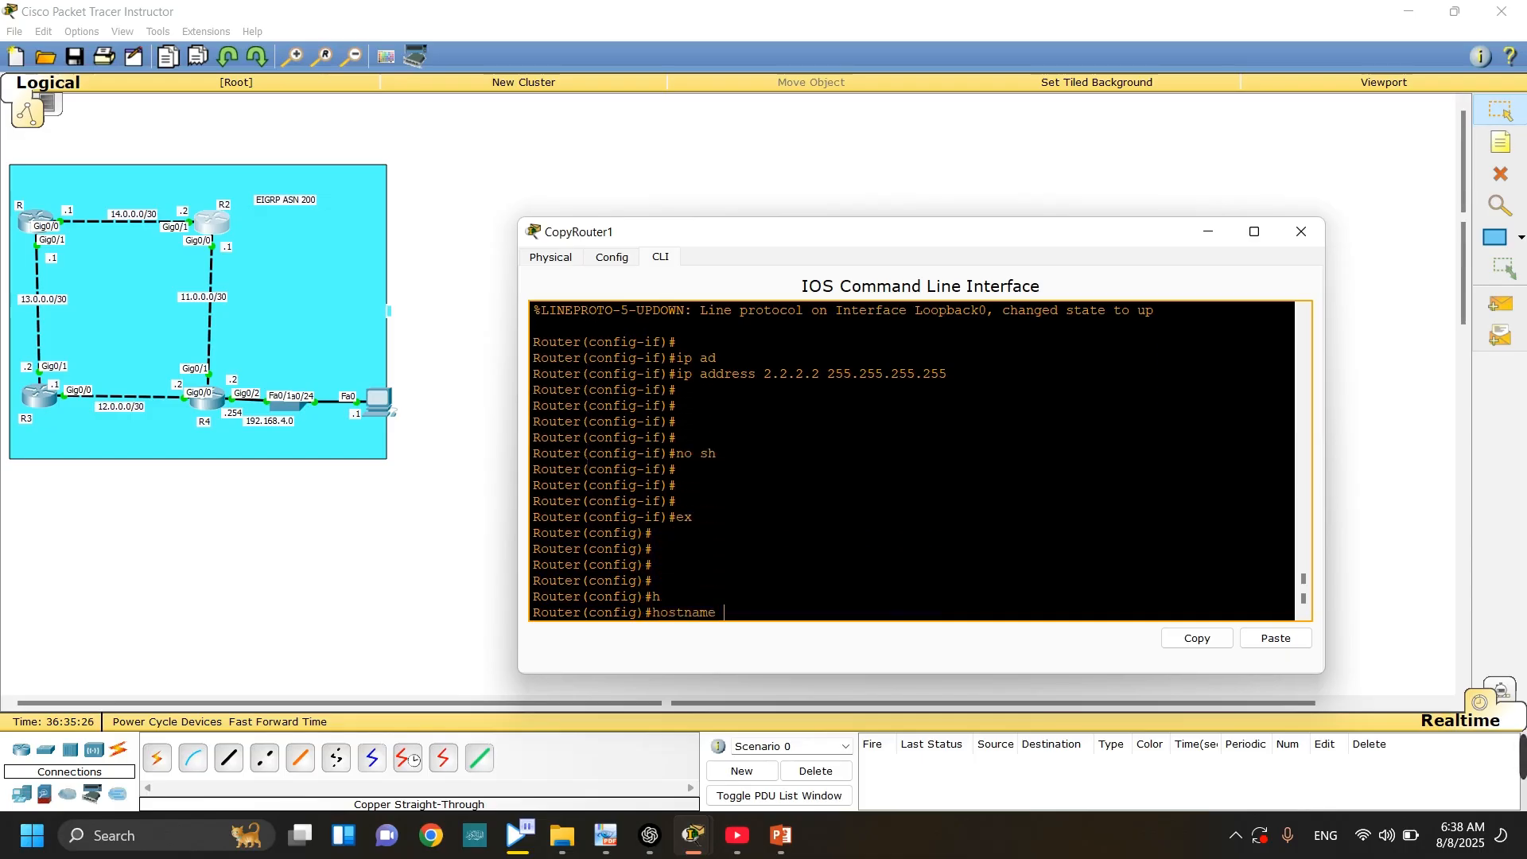
- Set the router's hostname to R2
text(R2)
key(Return)
key(Return)
key(Return)
key(Return)
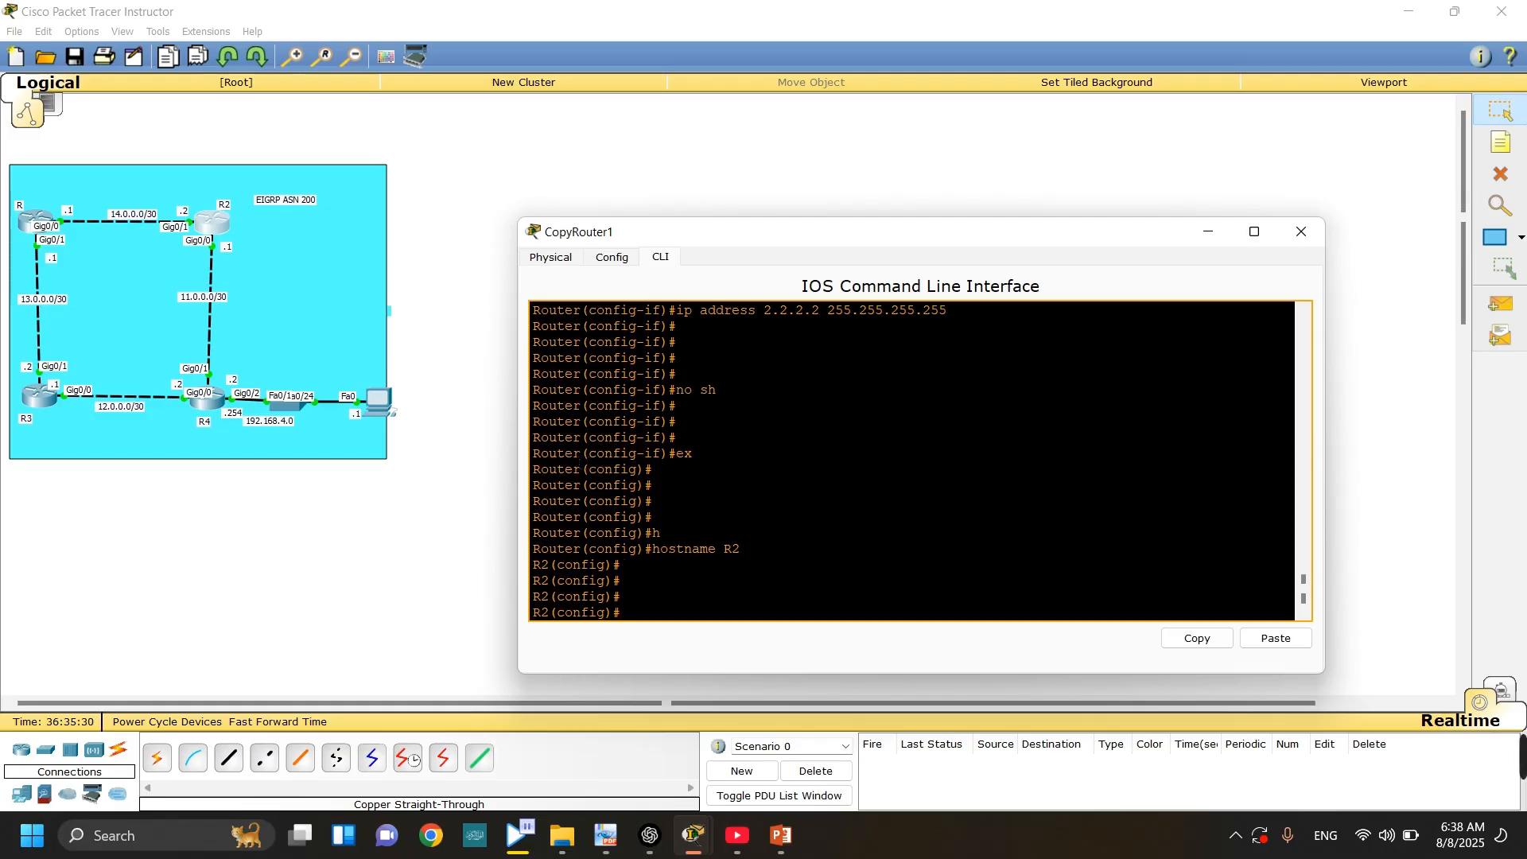
- Open R4's command line, enter privileged EXEC mode and go into global configuration mode with conf t
click(264, 499)
click(203, 409)
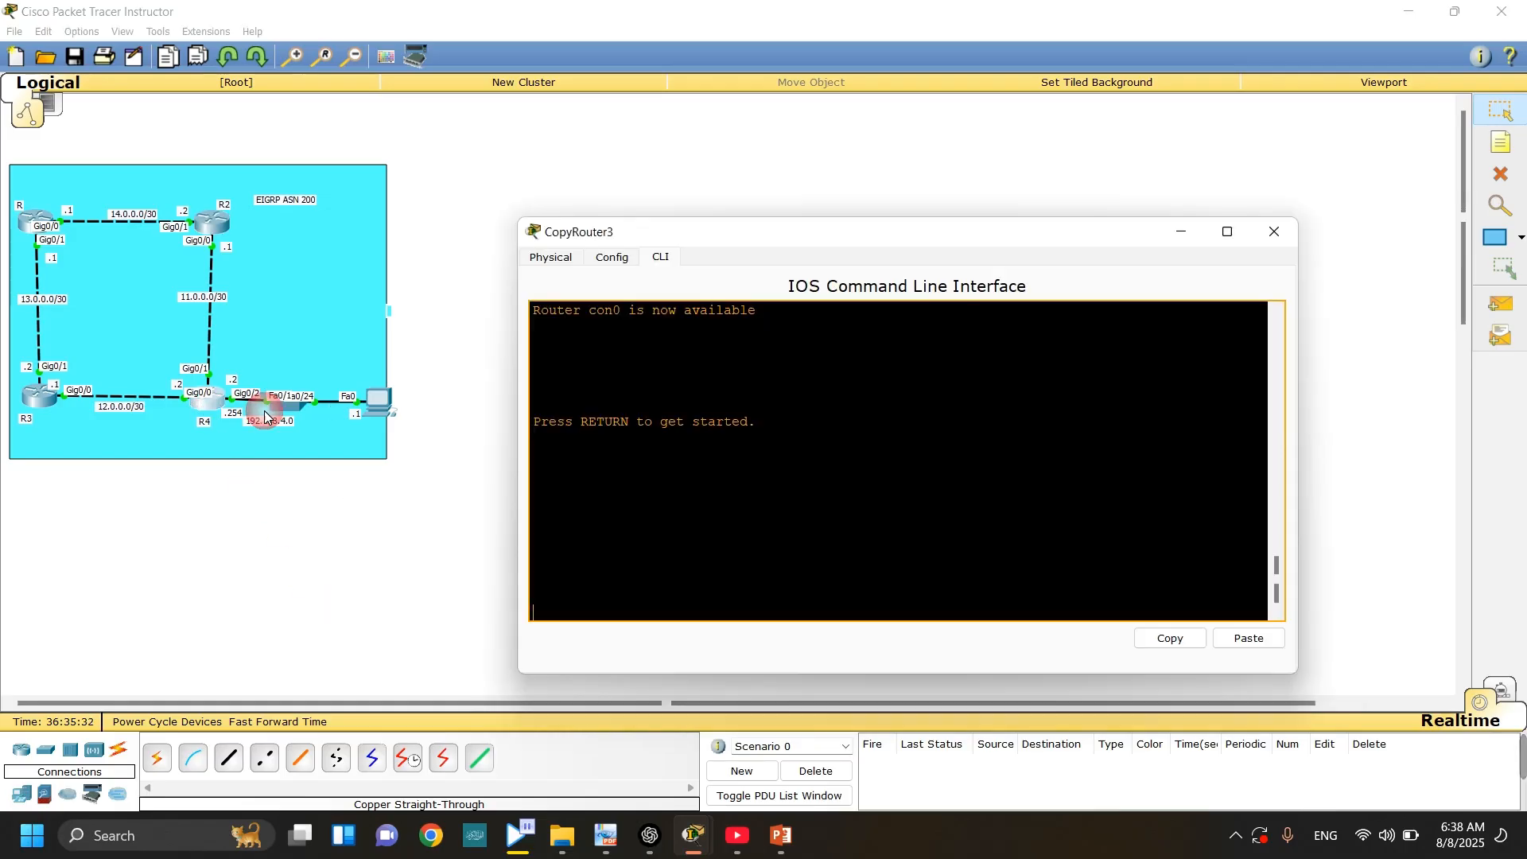
key(Return)
key(Return)
key(Return)
key(Return)
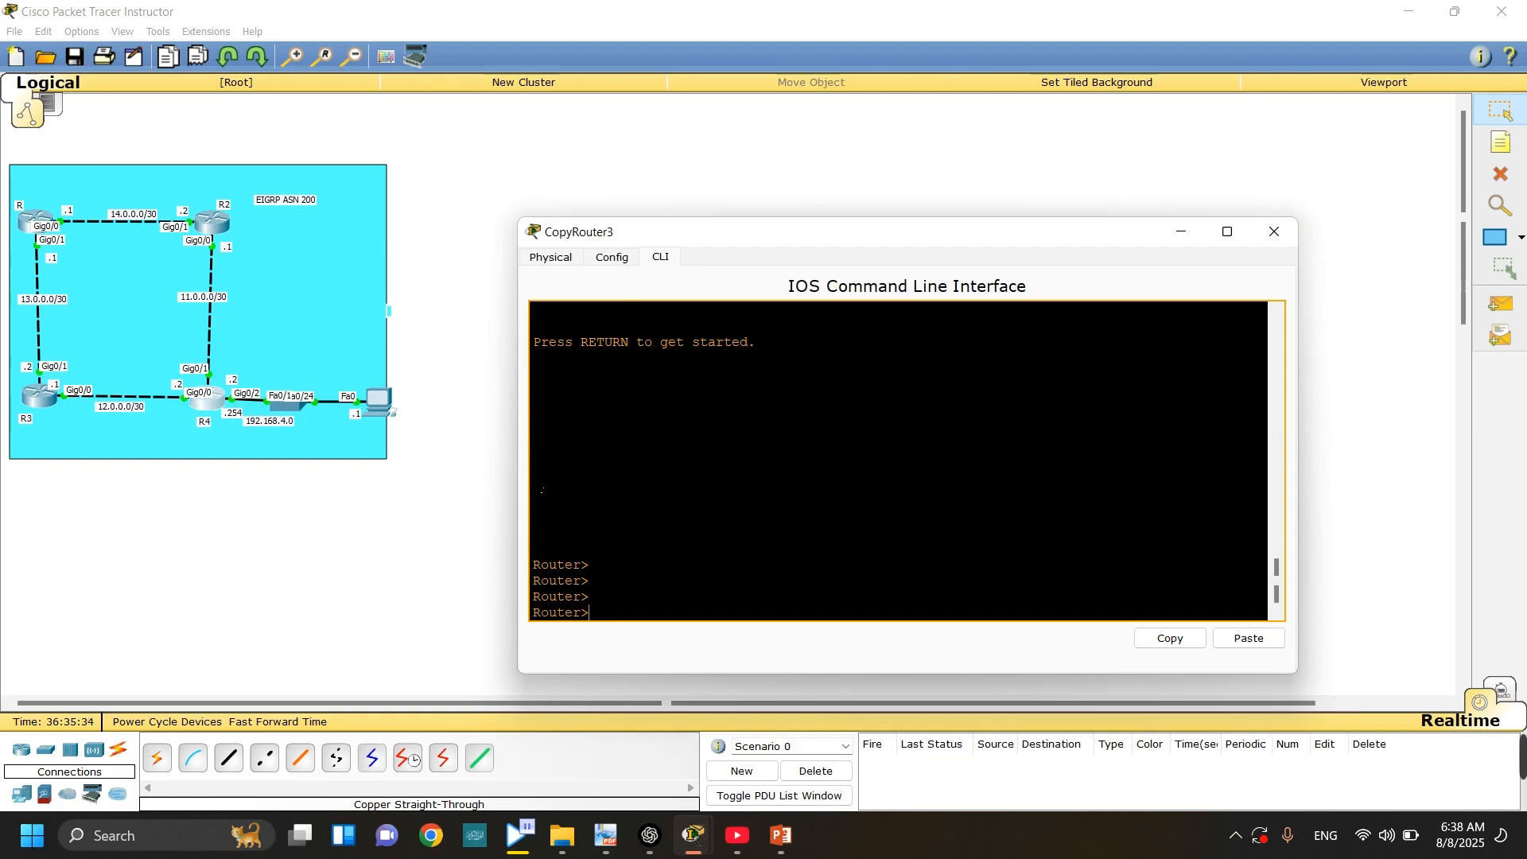
text(en)
key(Tab)
key(Return)
text(conf t)
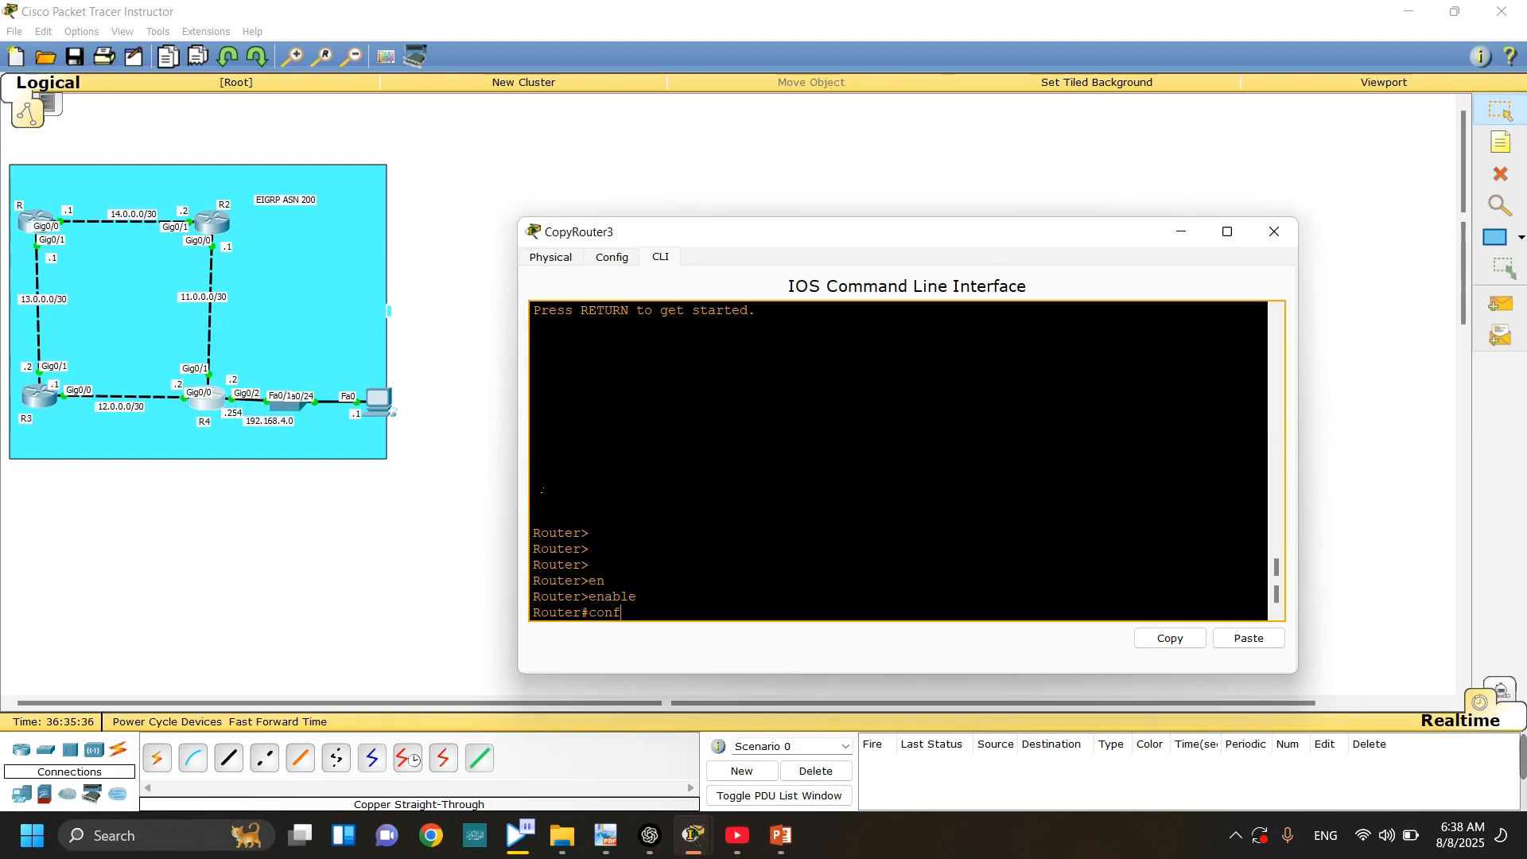
key(Return)
key(Return)
- Create interface loopback 0 on R4 and enter its interface configuration mode
text(inter)
key(Tab)
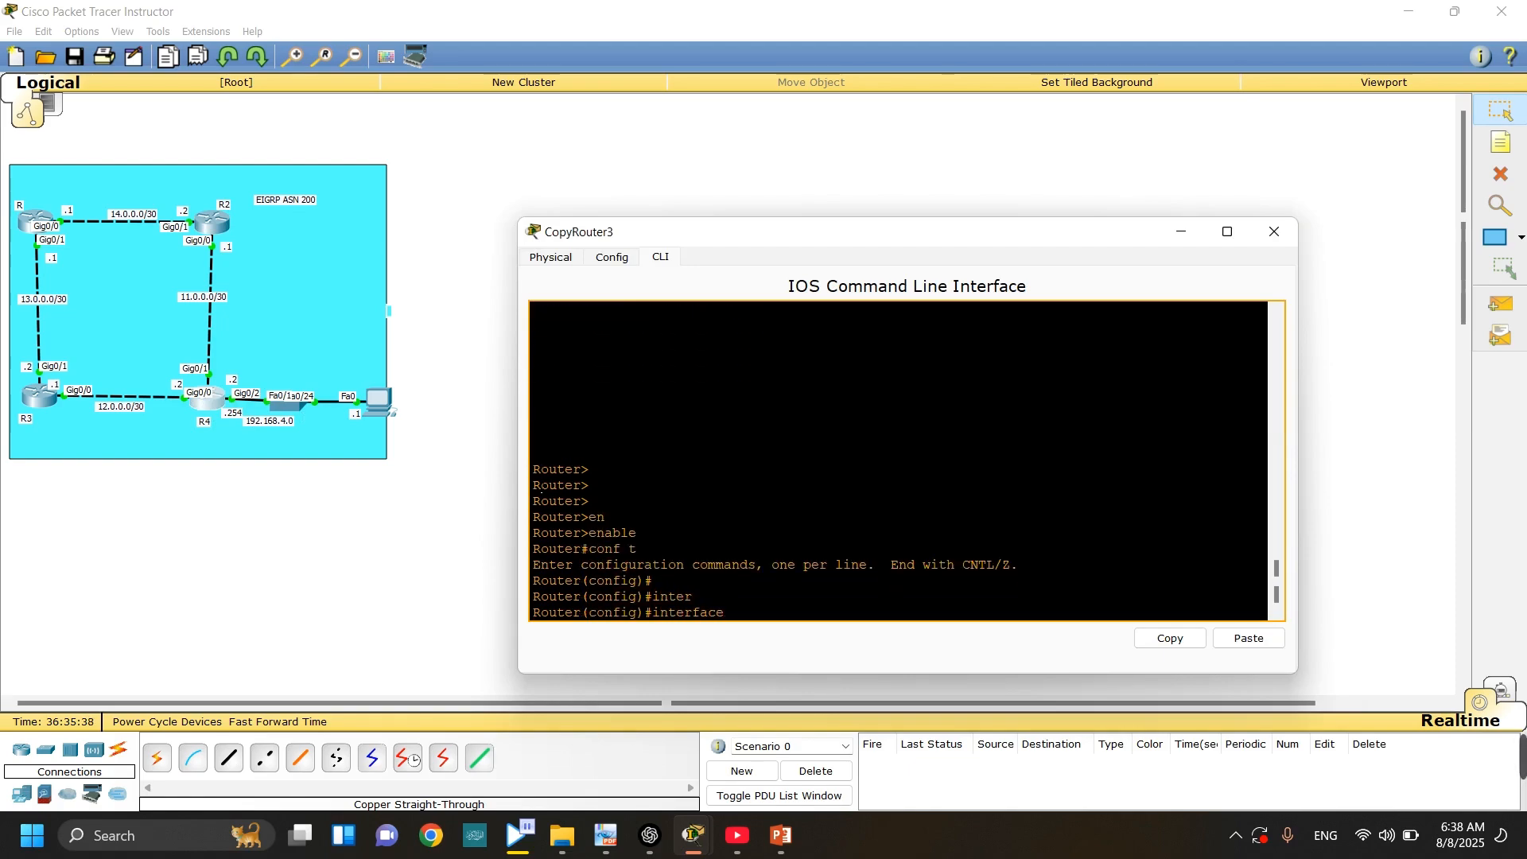
text(g)
key(BackSpace)
text(l)
key(Tab)
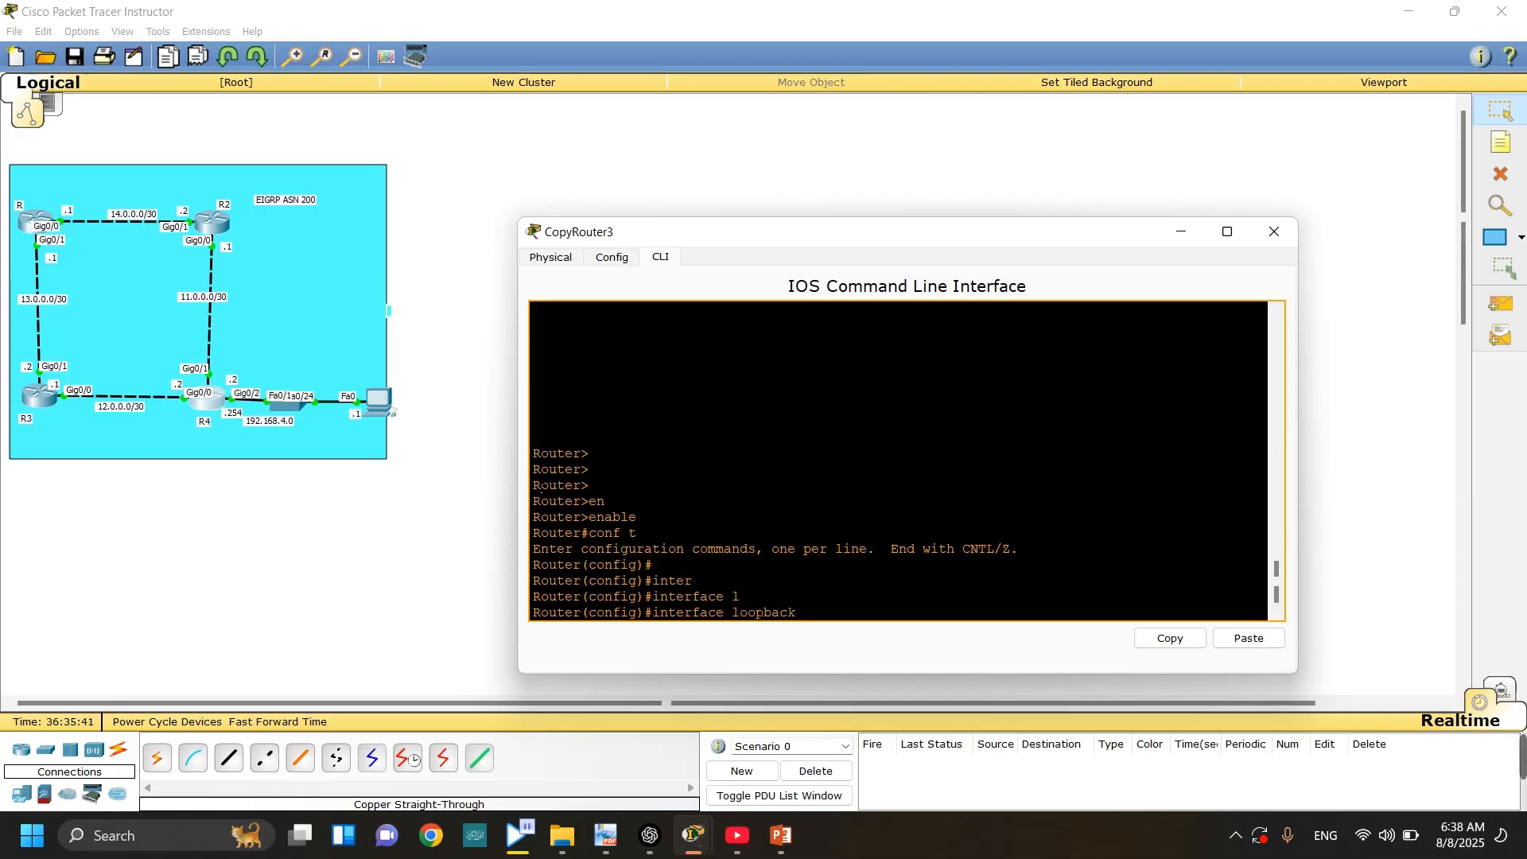
text(0)
key(Return)
key(Return)
key(Return)
key(Return)
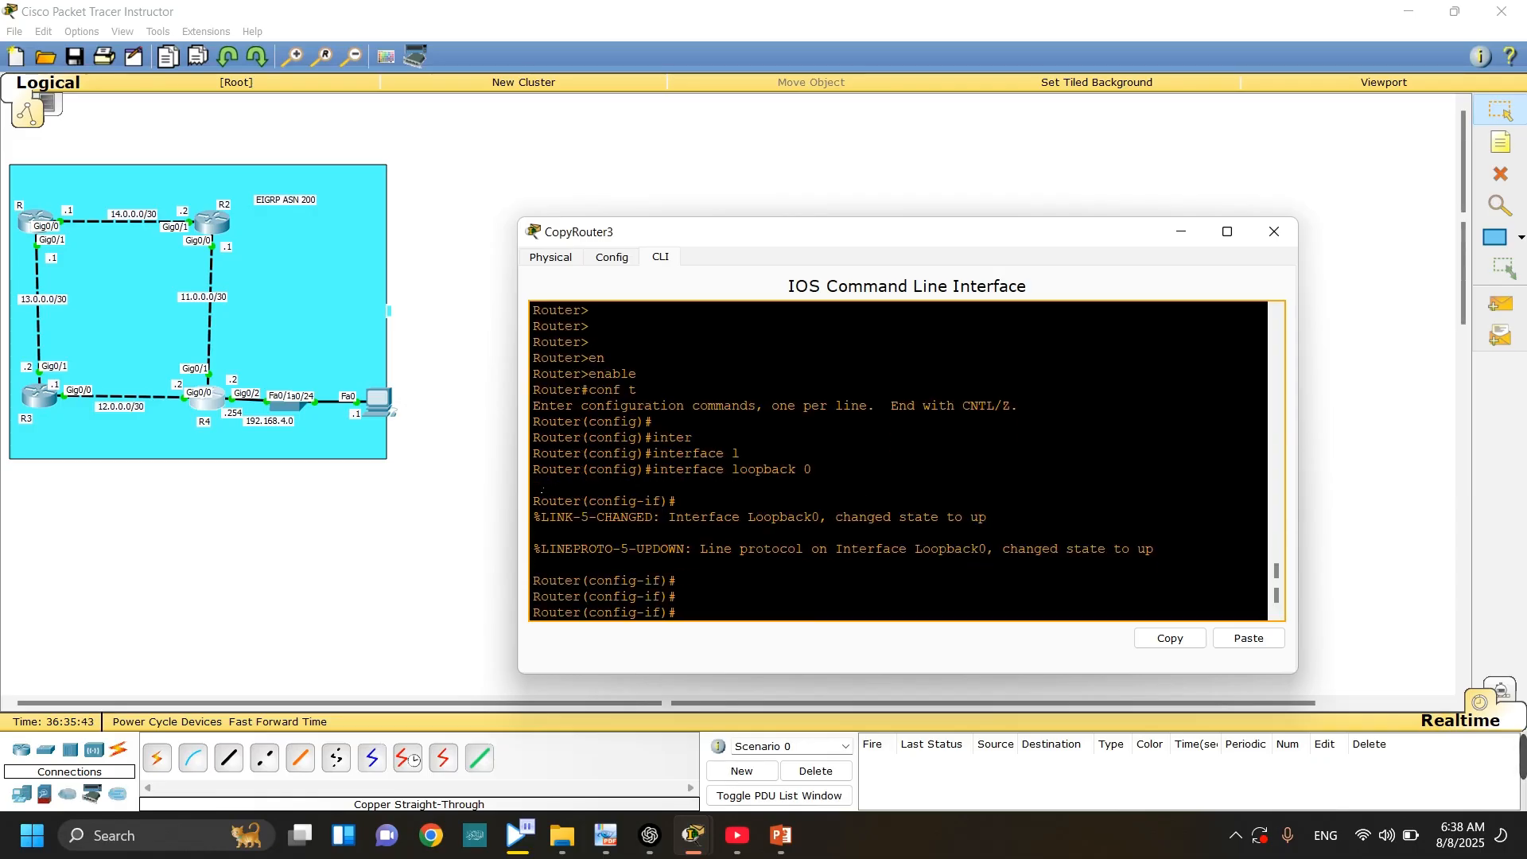
- Assign R4's loopback 0 the IP address 3.3.3.3 with the subnet mask 255.255.255.255
text(ip ad)
key(Tab)
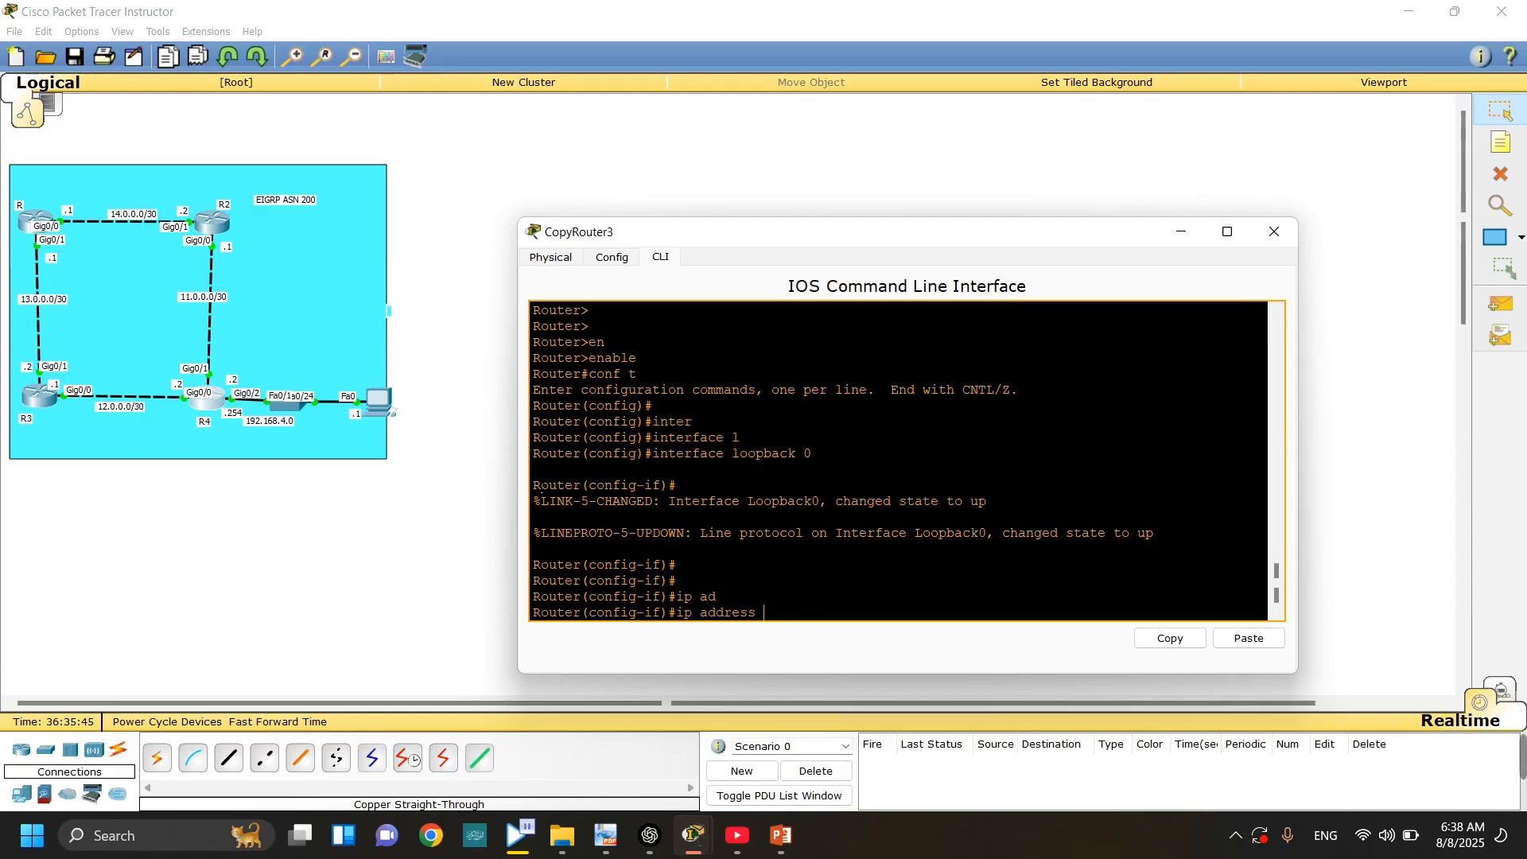
text(3.3.33.)
key(BackSpace)
key(BackSpace)
text(3.3 255.255.255.255)
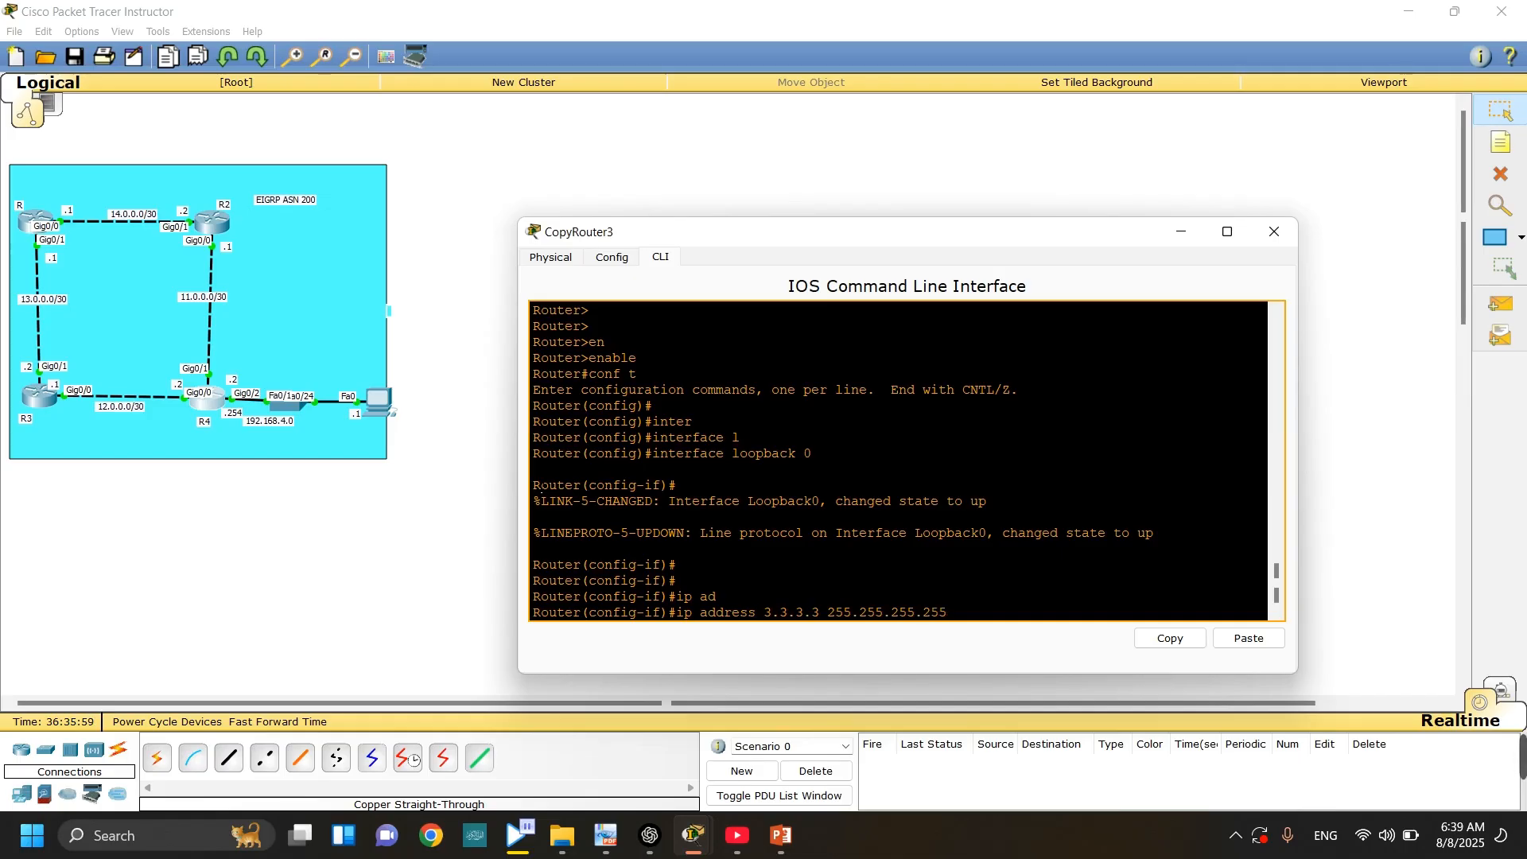
key(Return)
key(Return)
key(Return)
key(Return)
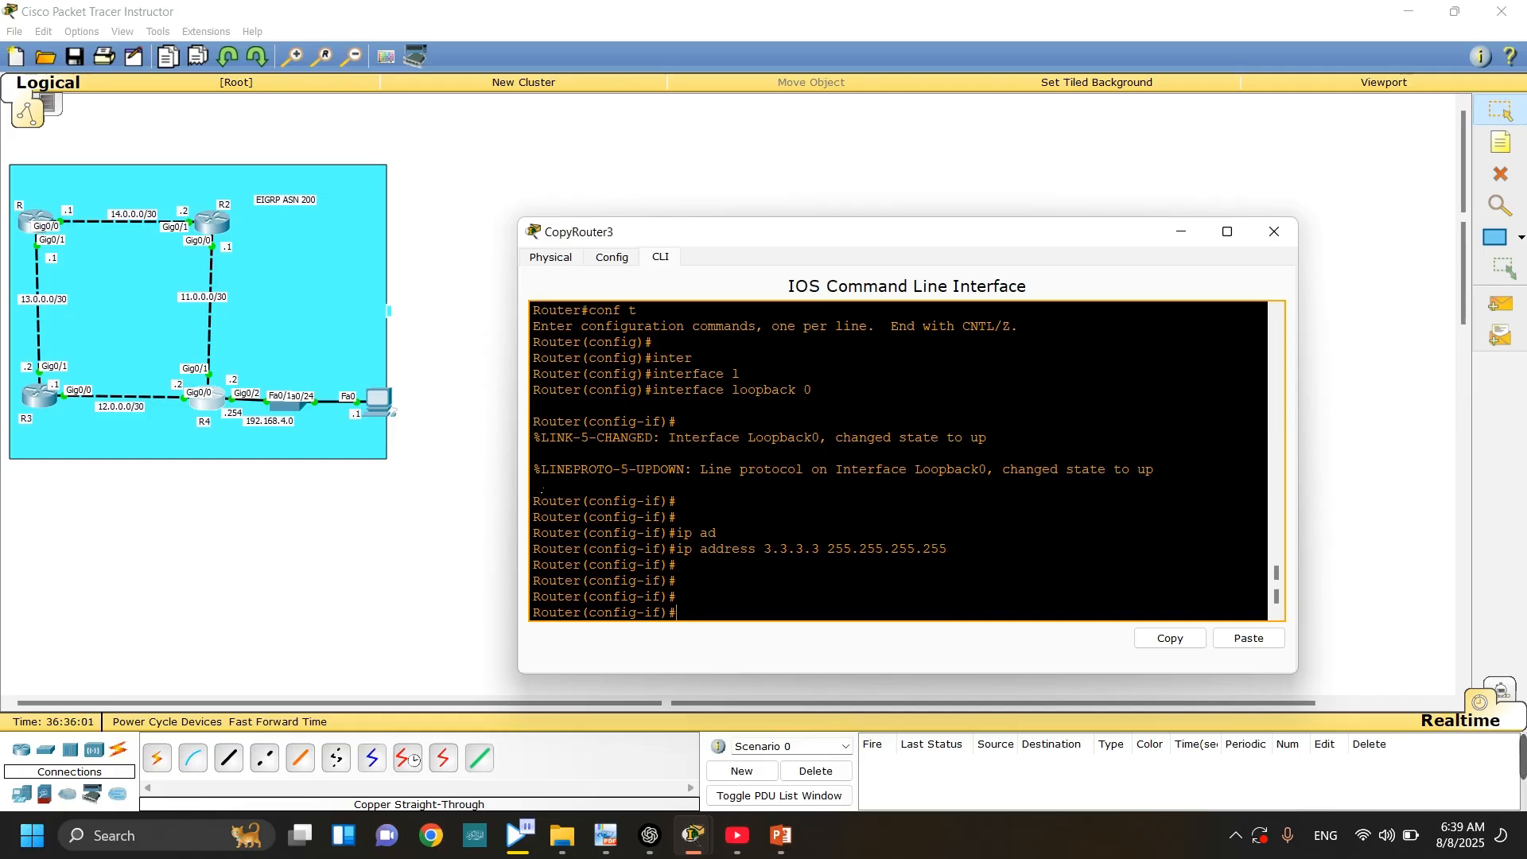
- Leave R4's loopback 0 interface mode and return to global configuration mode
text(ex)
key(Return)
key(Return)
key(Return)
key(Return)
key(Return)
key(Return)
key(Return)
key(Return)
key(Return)
key(Return)
key(Return)
key(Return)
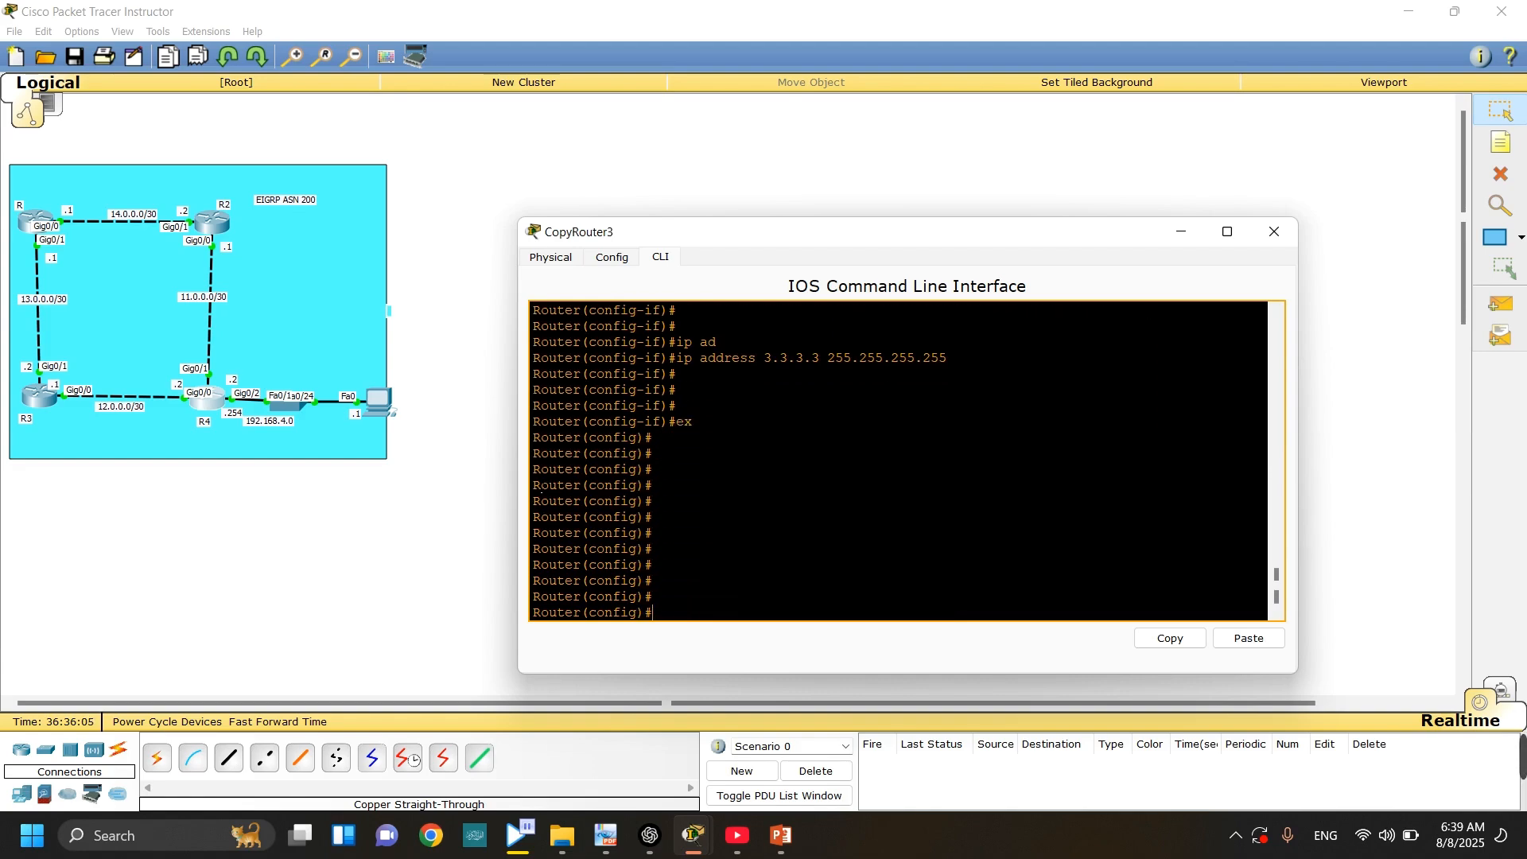
- Place a note reading "R= 3.3.3.3" in the empty workspace area beside the topology
click(465, 485)
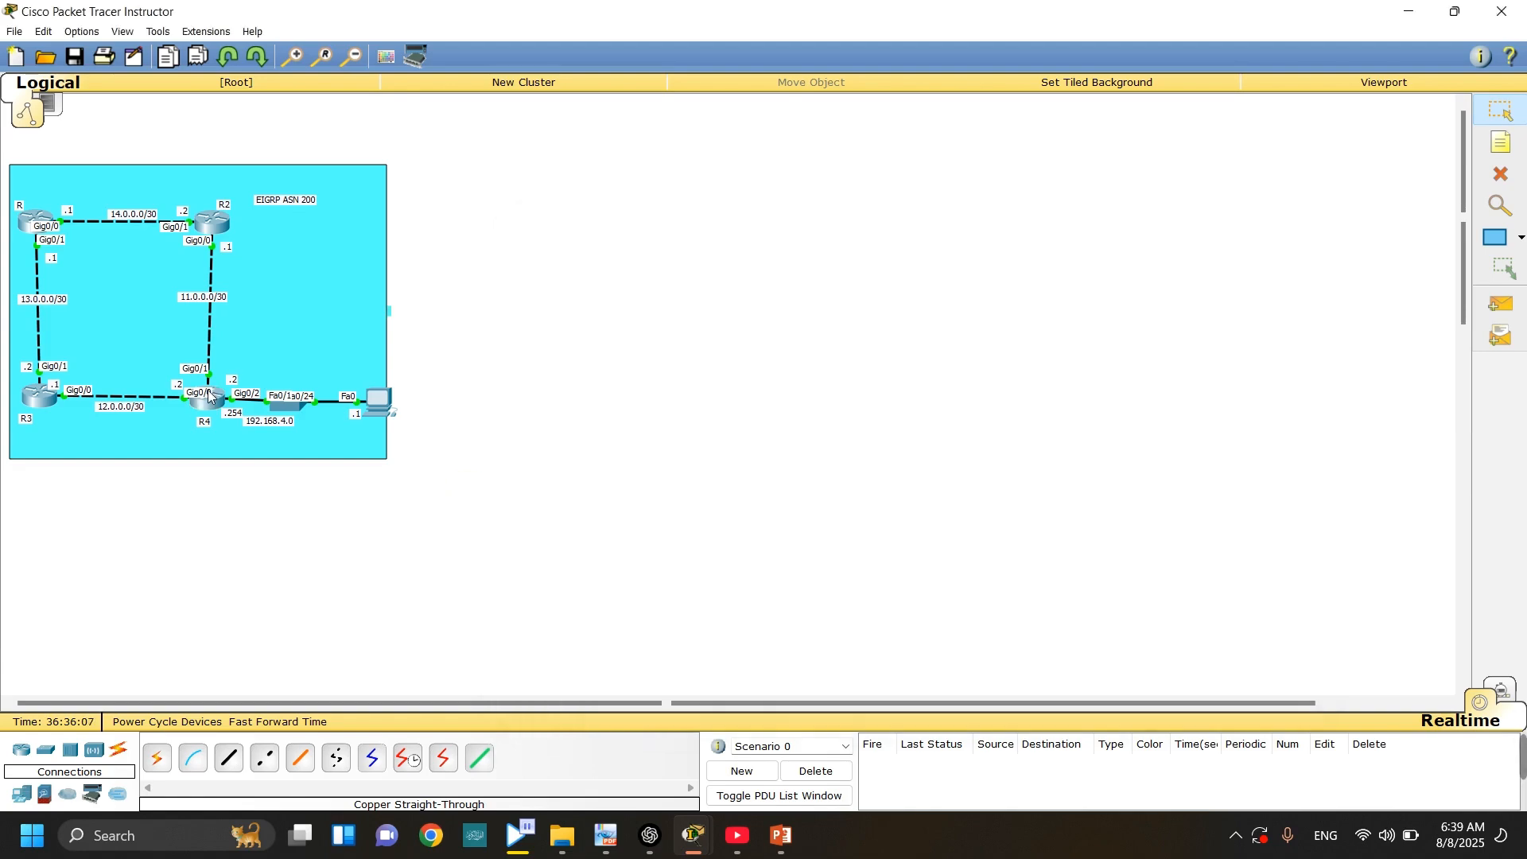
click(1487, 148)
click(812, 250)
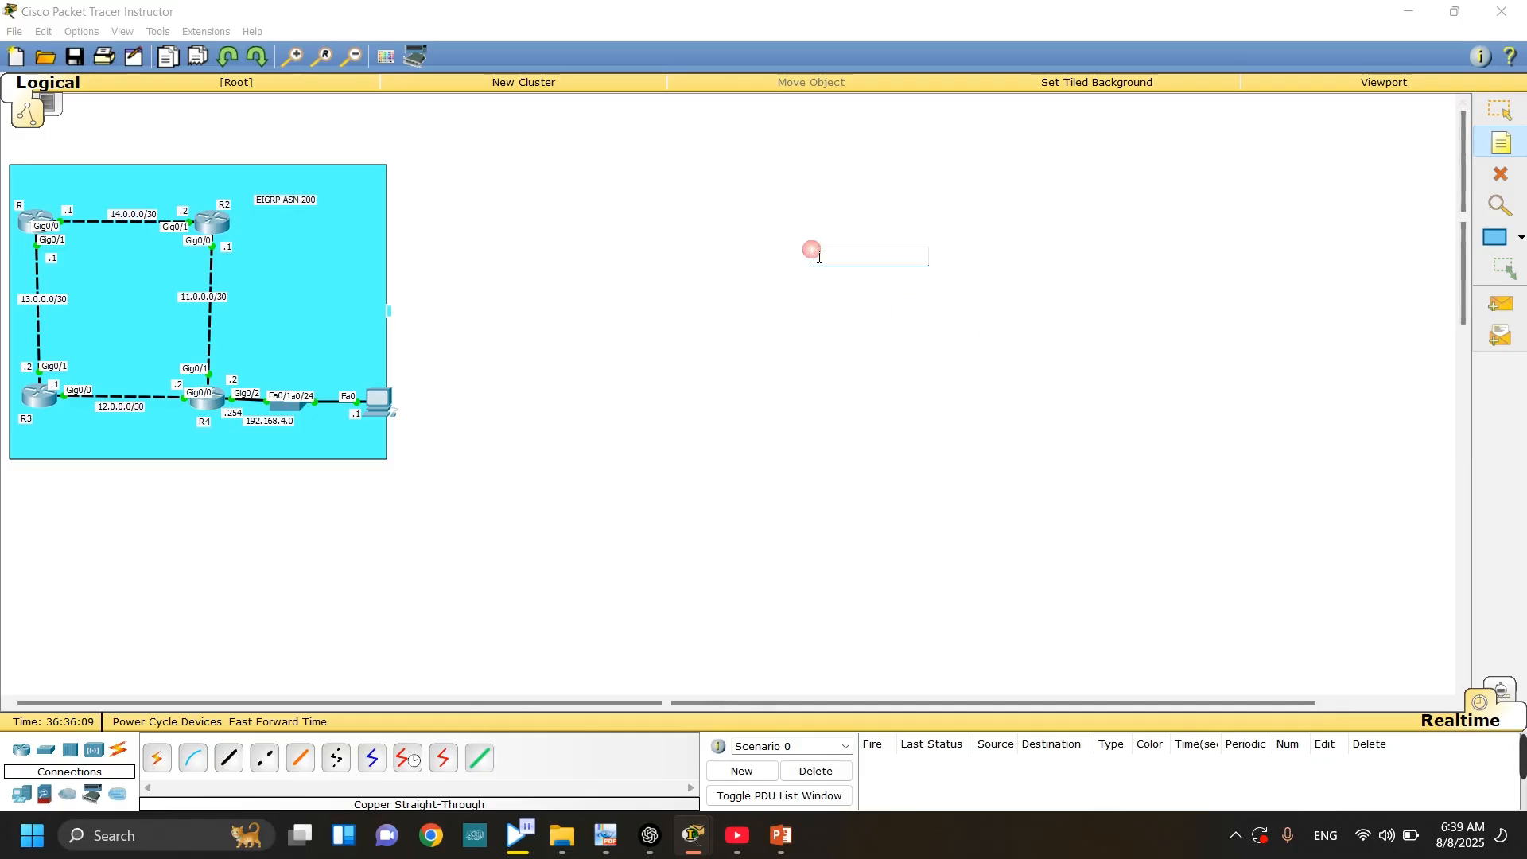
text(R)
text(= 1.1.1.1)
click(786, 420)
click(568, 513)
key(Escape)
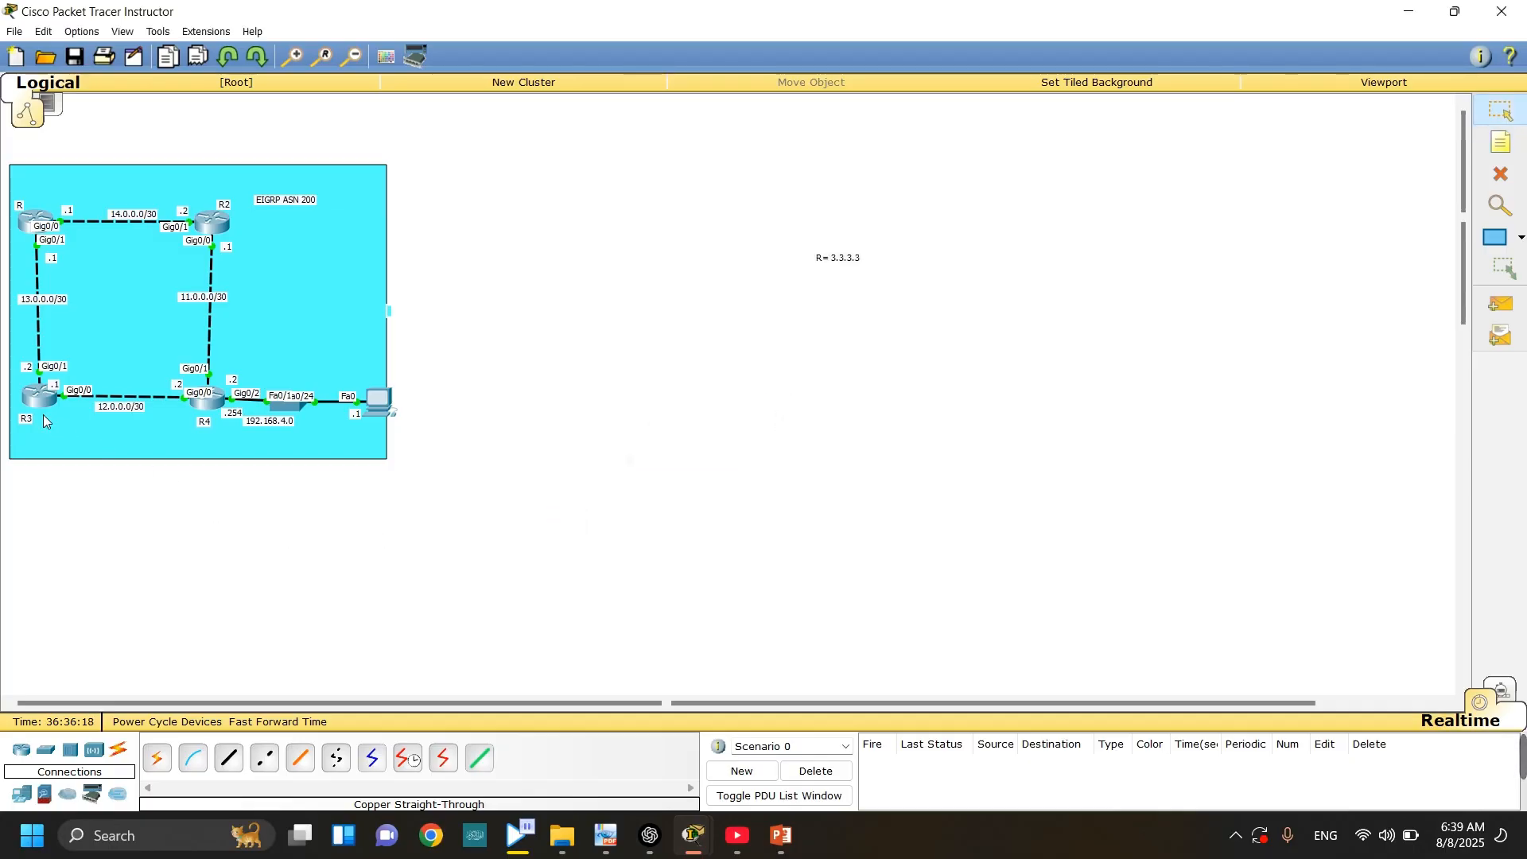
- Open R3's command line, enter privileged EXEC mode and go into global configuration mode with conf t
click(37, 401)
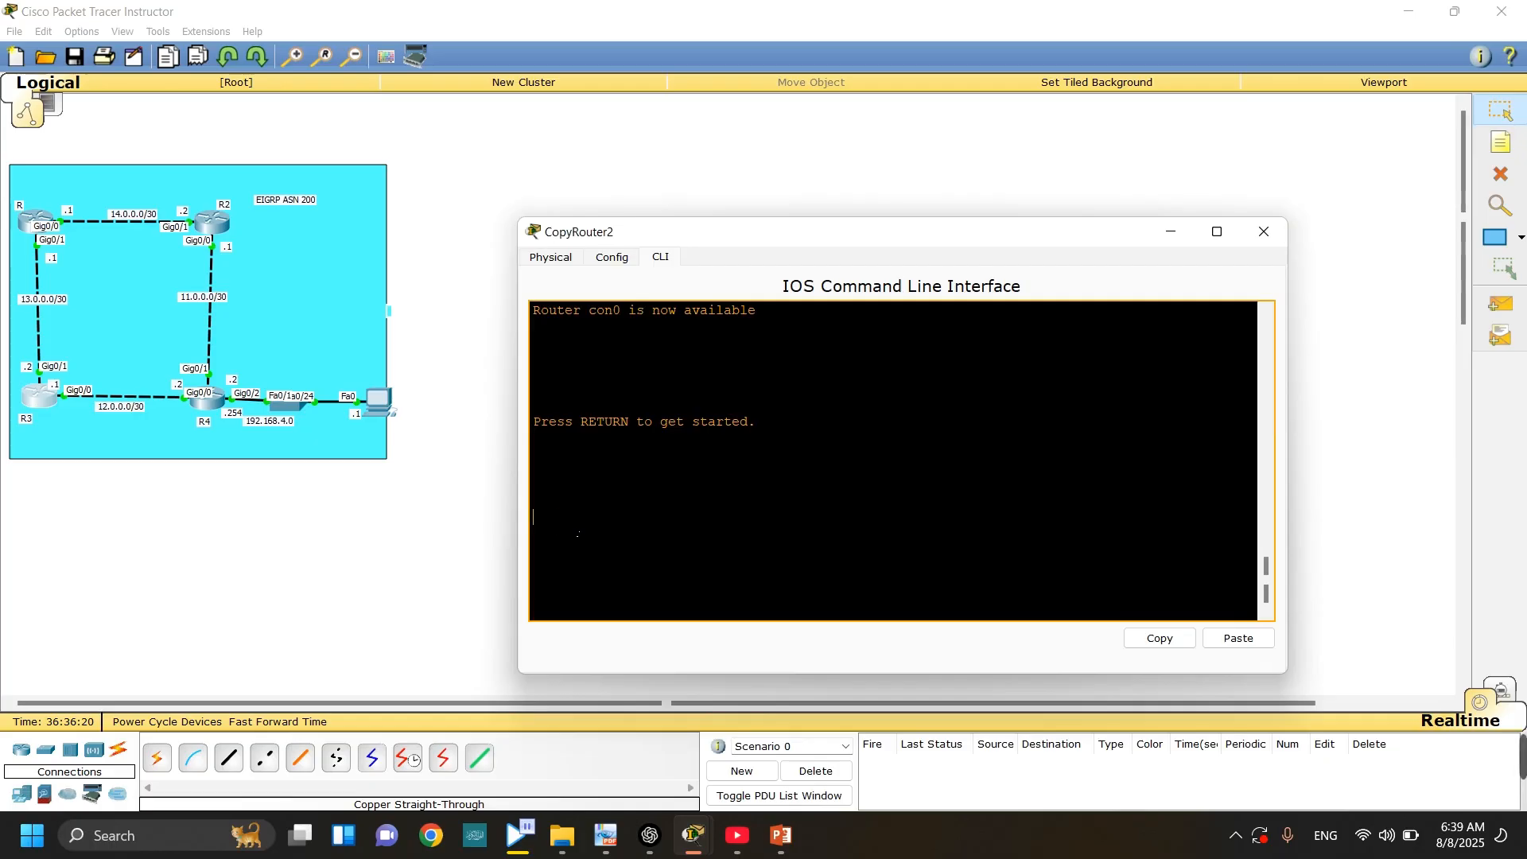
key(Return)
key(Return)
text(en)
key(Tab)
key(Return)
text(co)
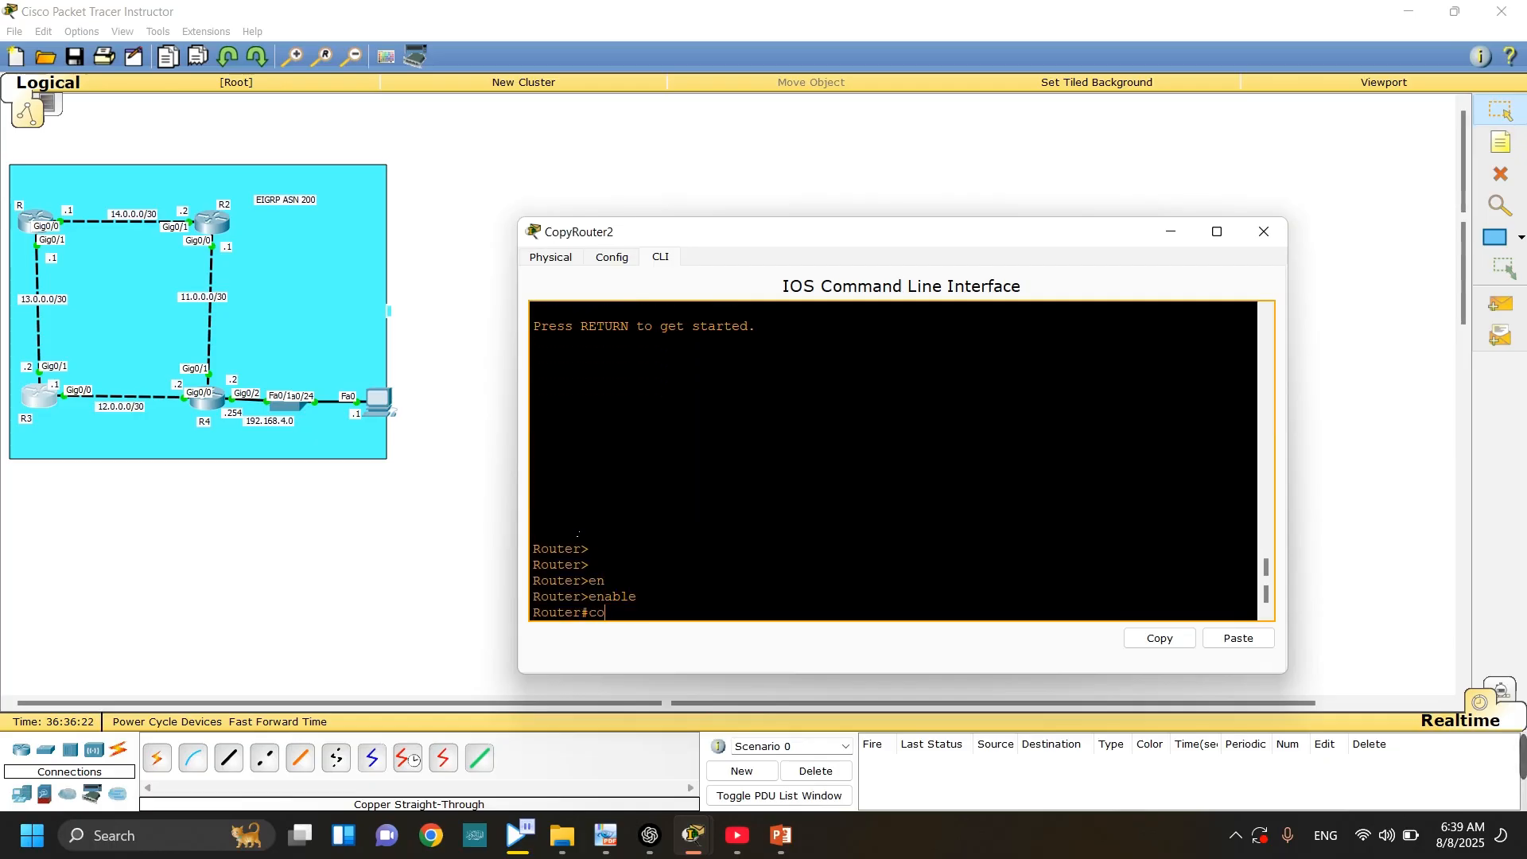
text(nf t)
key(Return)
key(Return)
key(Return)
- Create interface loopback 0 on R3 and enter its interface configuration mode
text(inter)
key(Tab)
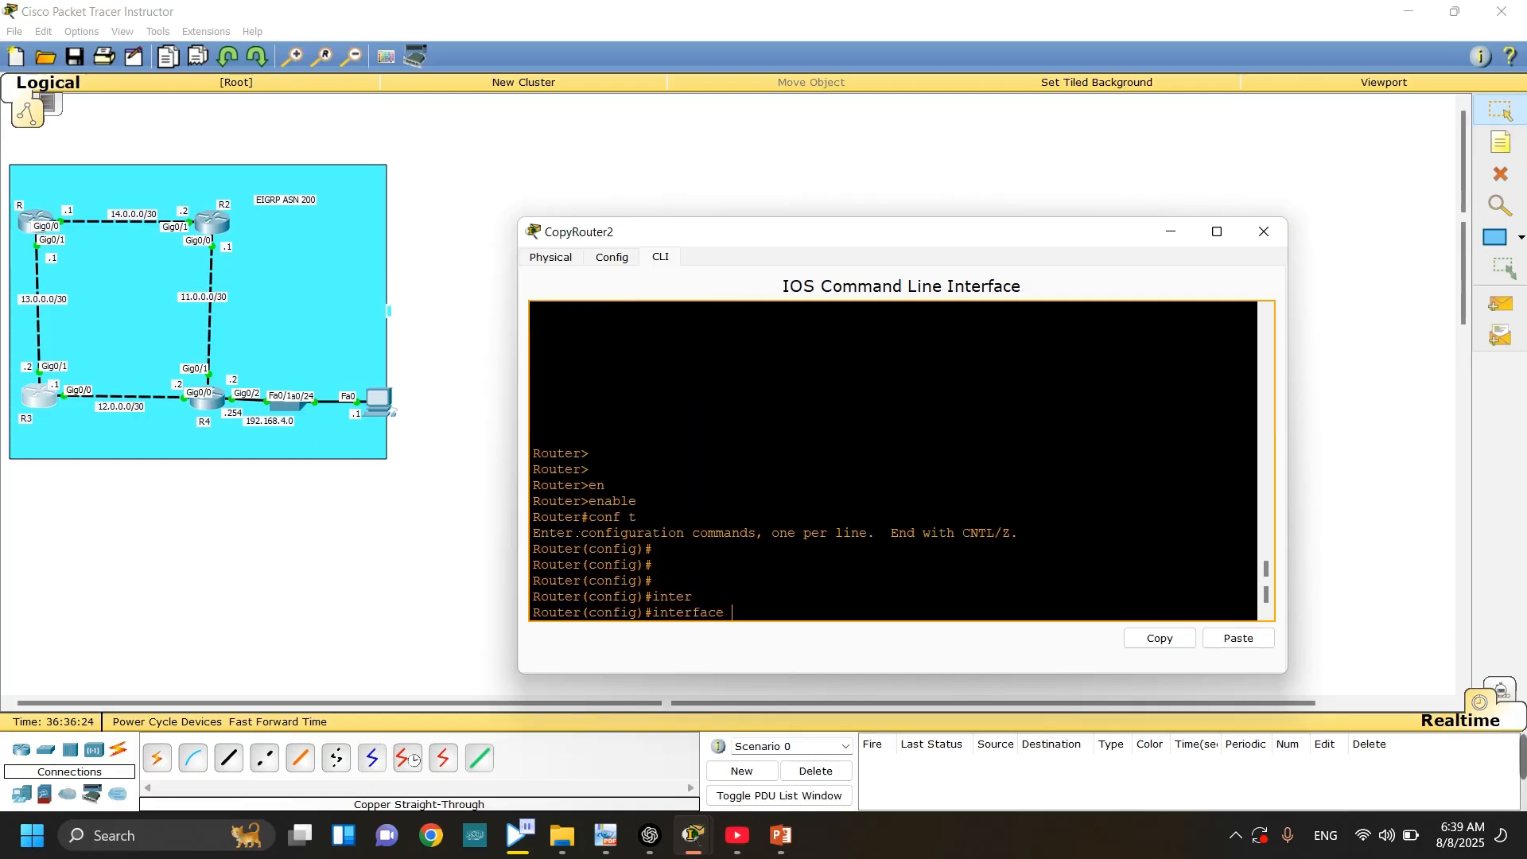
text(l)
key(Tab)
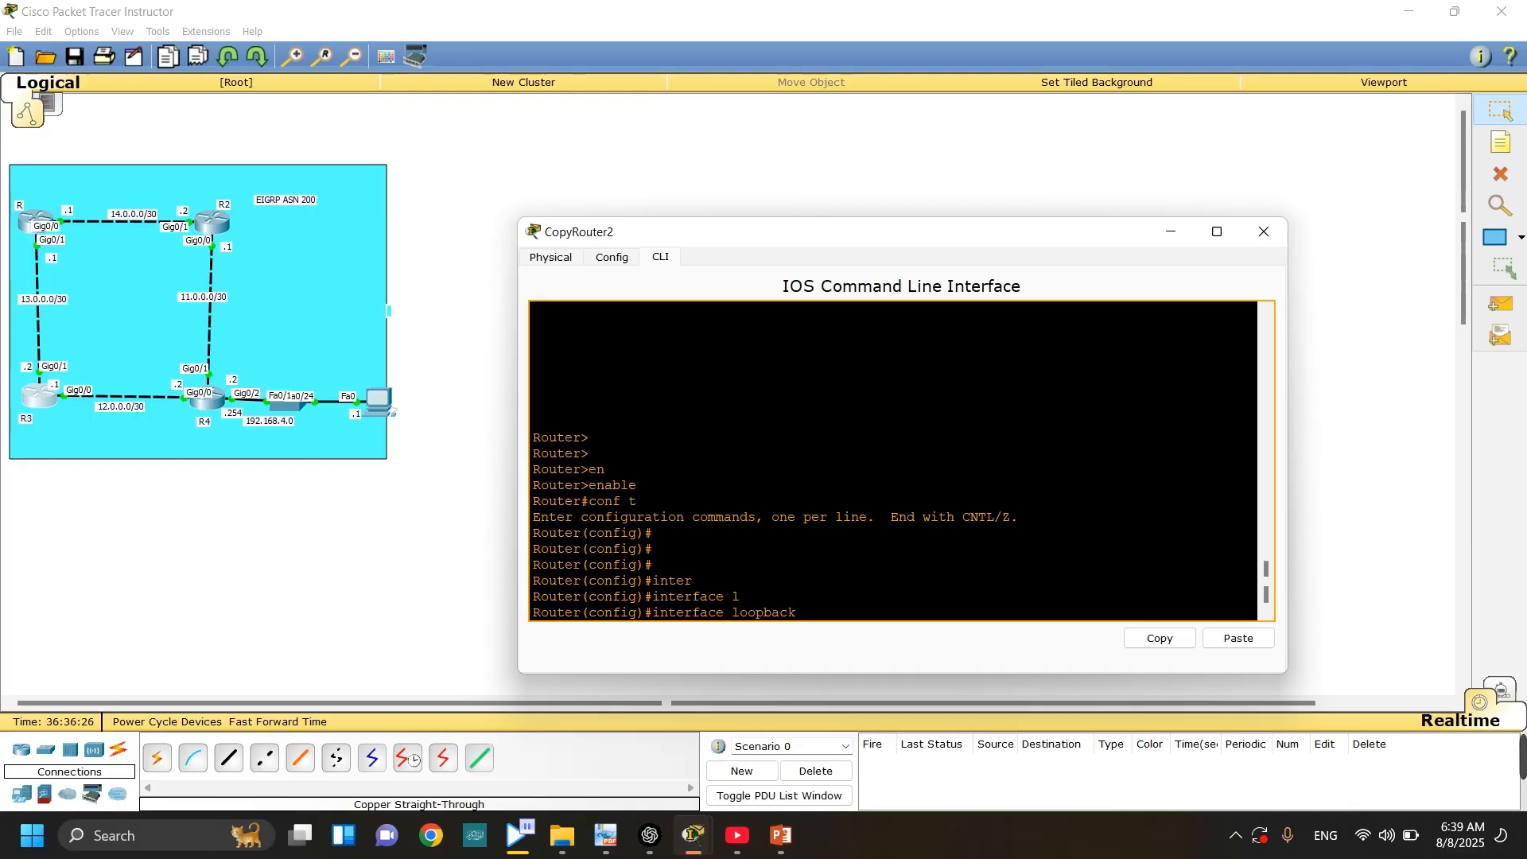
text(0)
key(Return)
key(Return)
- Assign R3's loopback 0 the IP address 4.4.4.4 with the subnet mask 255.255.255.255
text(ip ad)
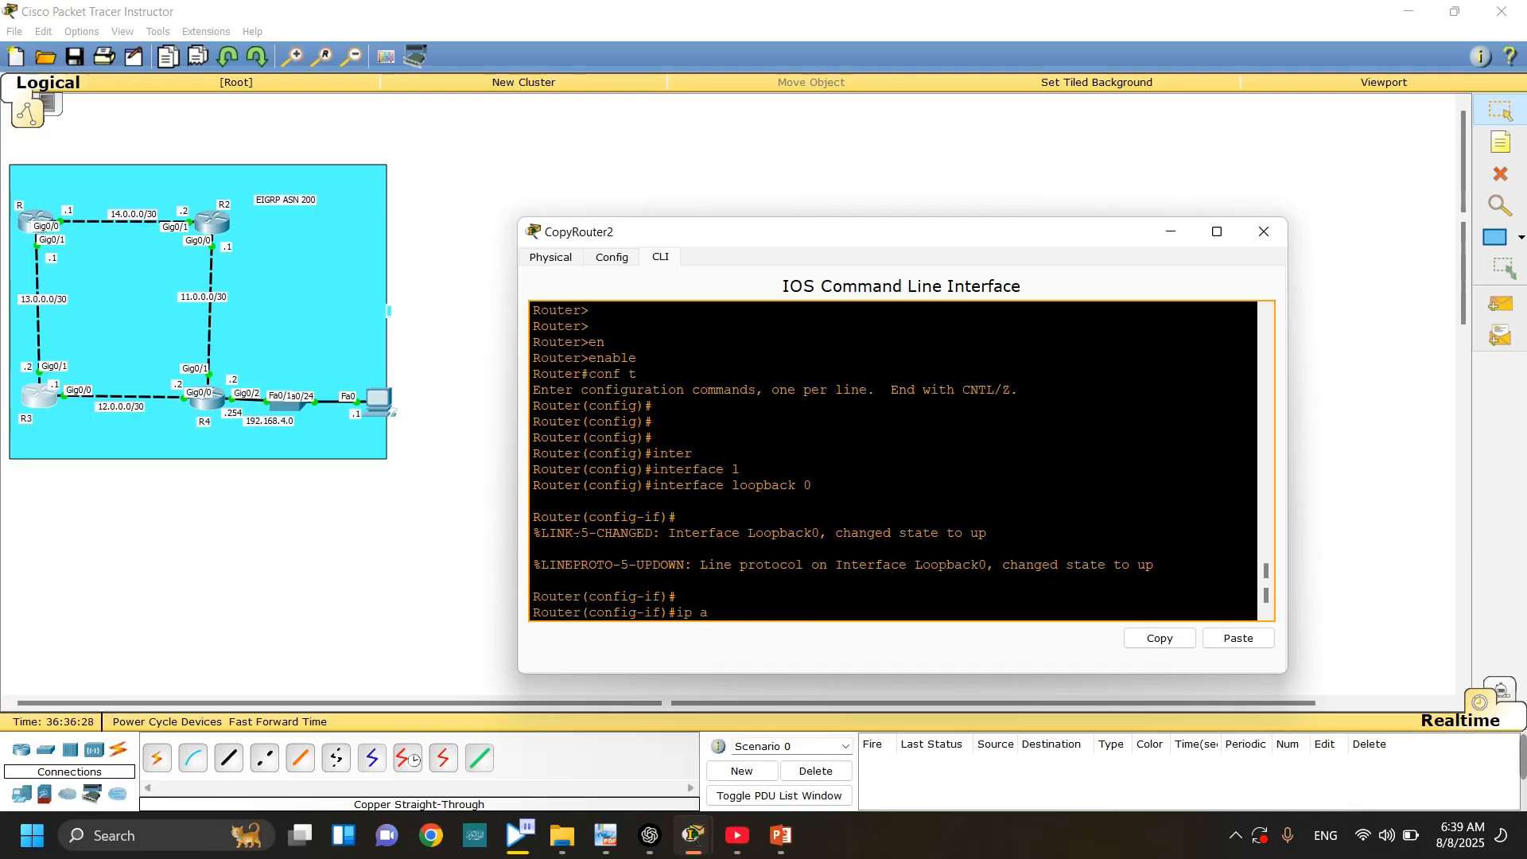
key(Tab)
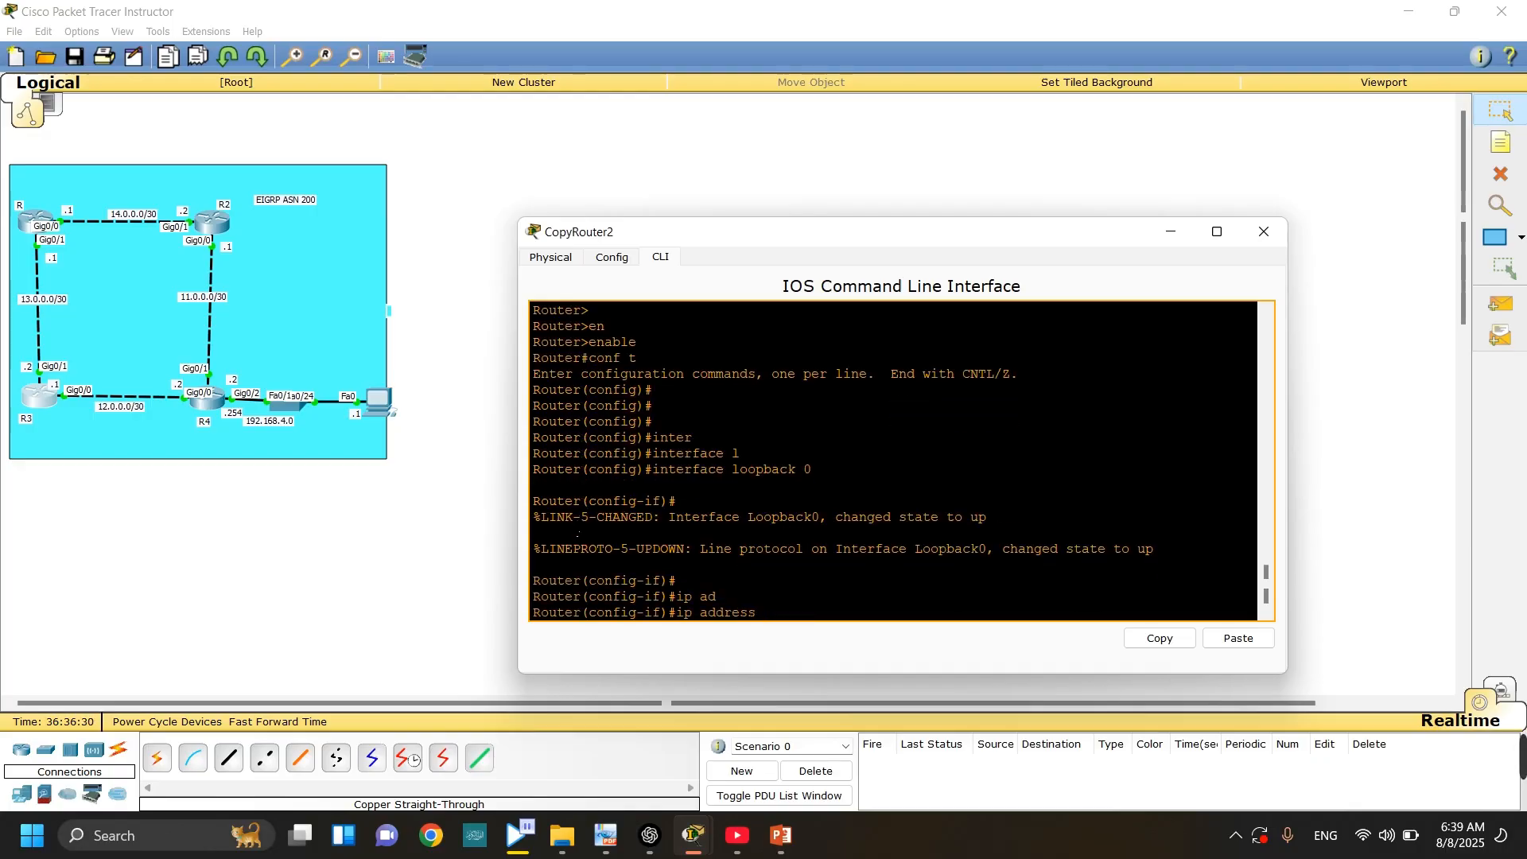
text(4.4.4.4 255.255.2552.)
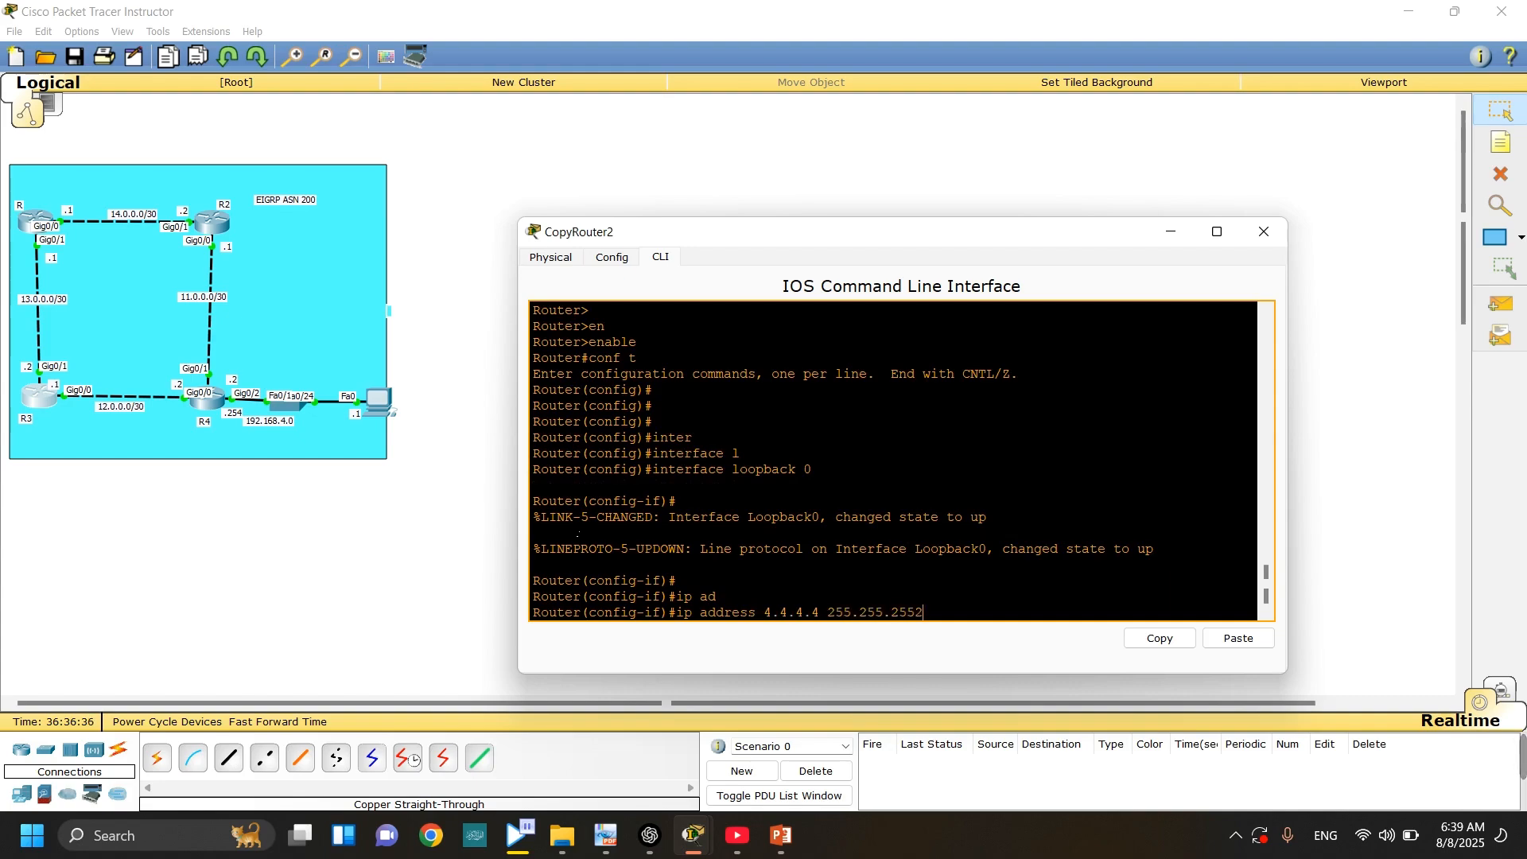
key(BackSpace)
text(.255)
key(Return)
key(Return)
key(Return)
key(Return)
- Leave R3's loopback 0 interface mode and return to global configuration mode
text(ex)
key(Return)
key(Return)
key(Return)
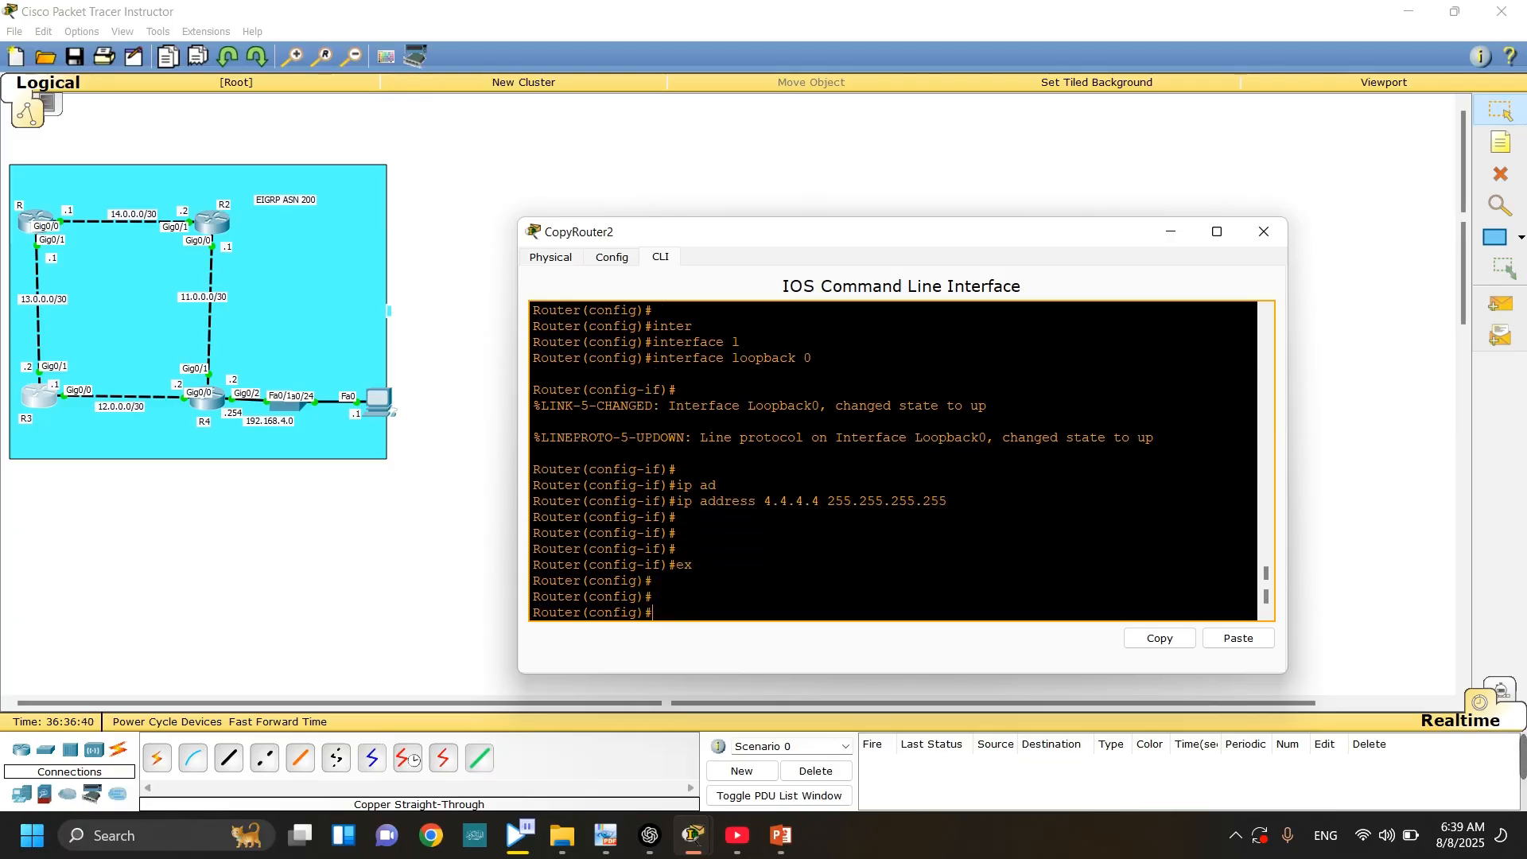
key(Return)
- Reopen R4's command line and start the EIGRP routing process with autonomous system number 200
click(469, 527)
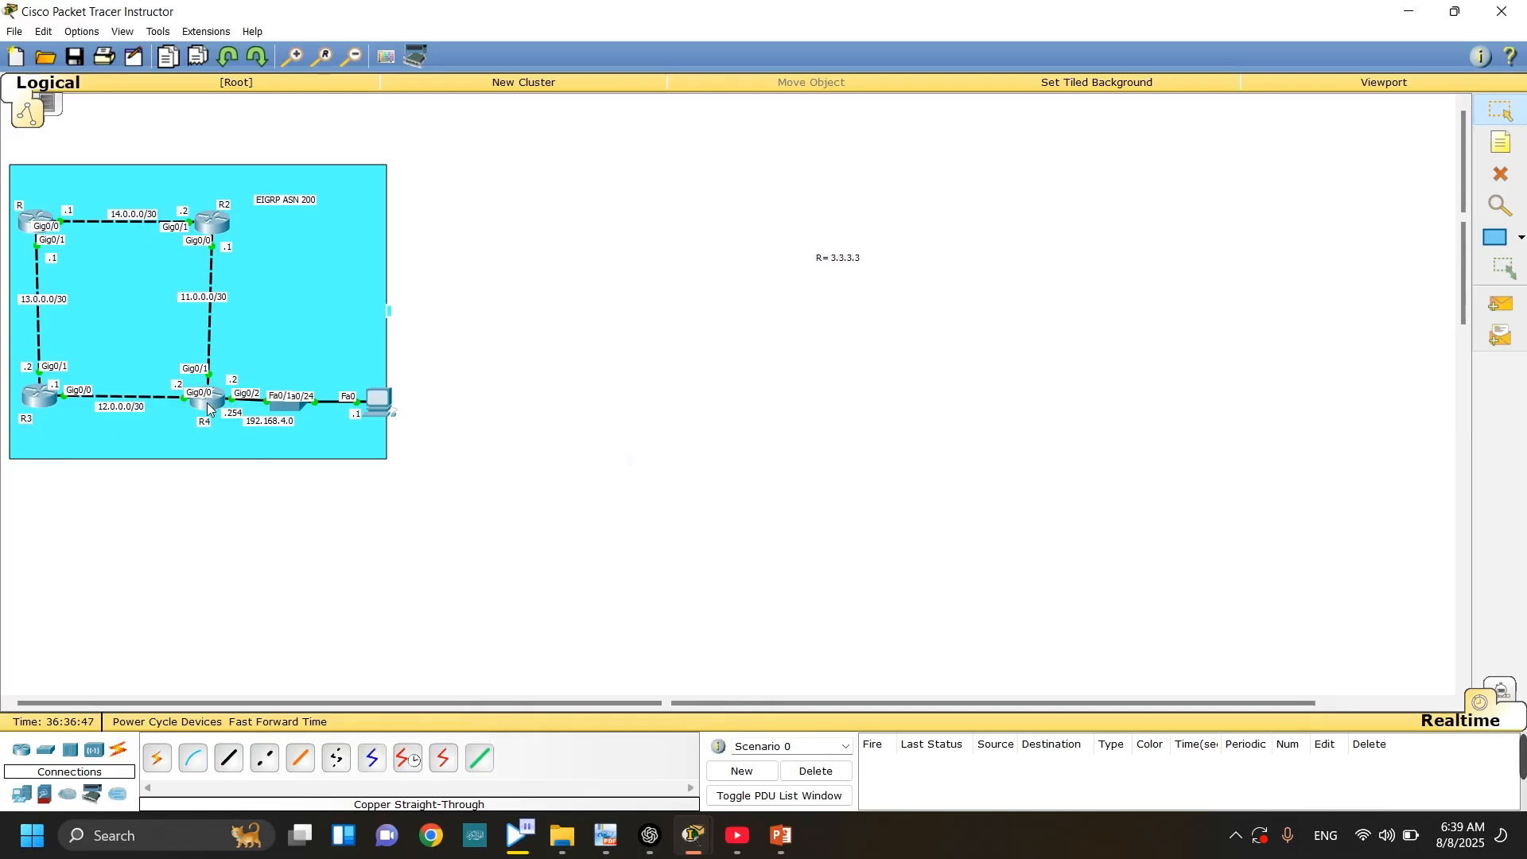
mouse_move(213, 407)
click(209, 407)
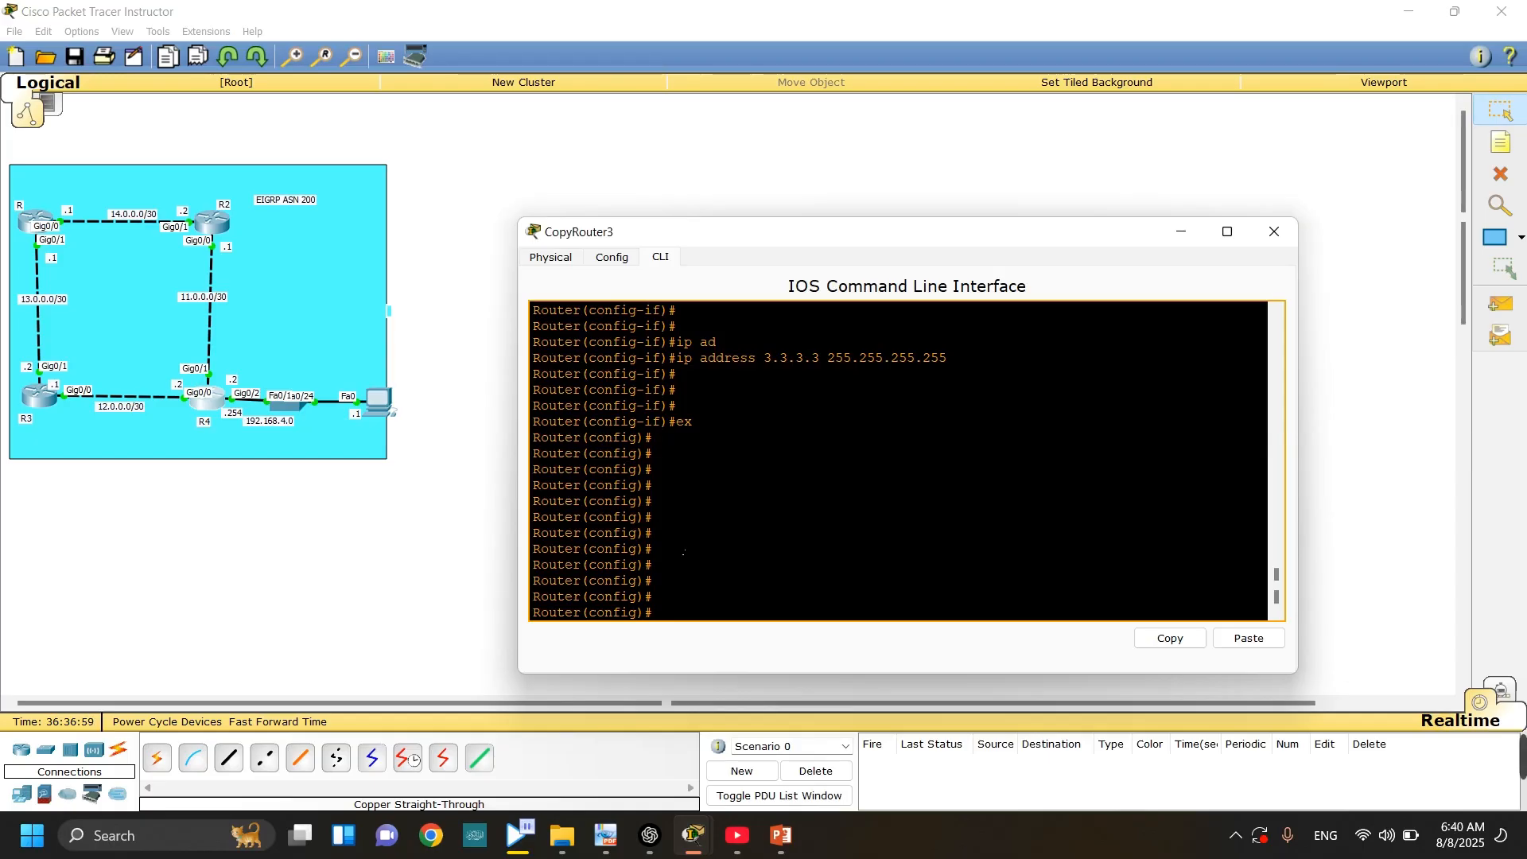
text(rou)
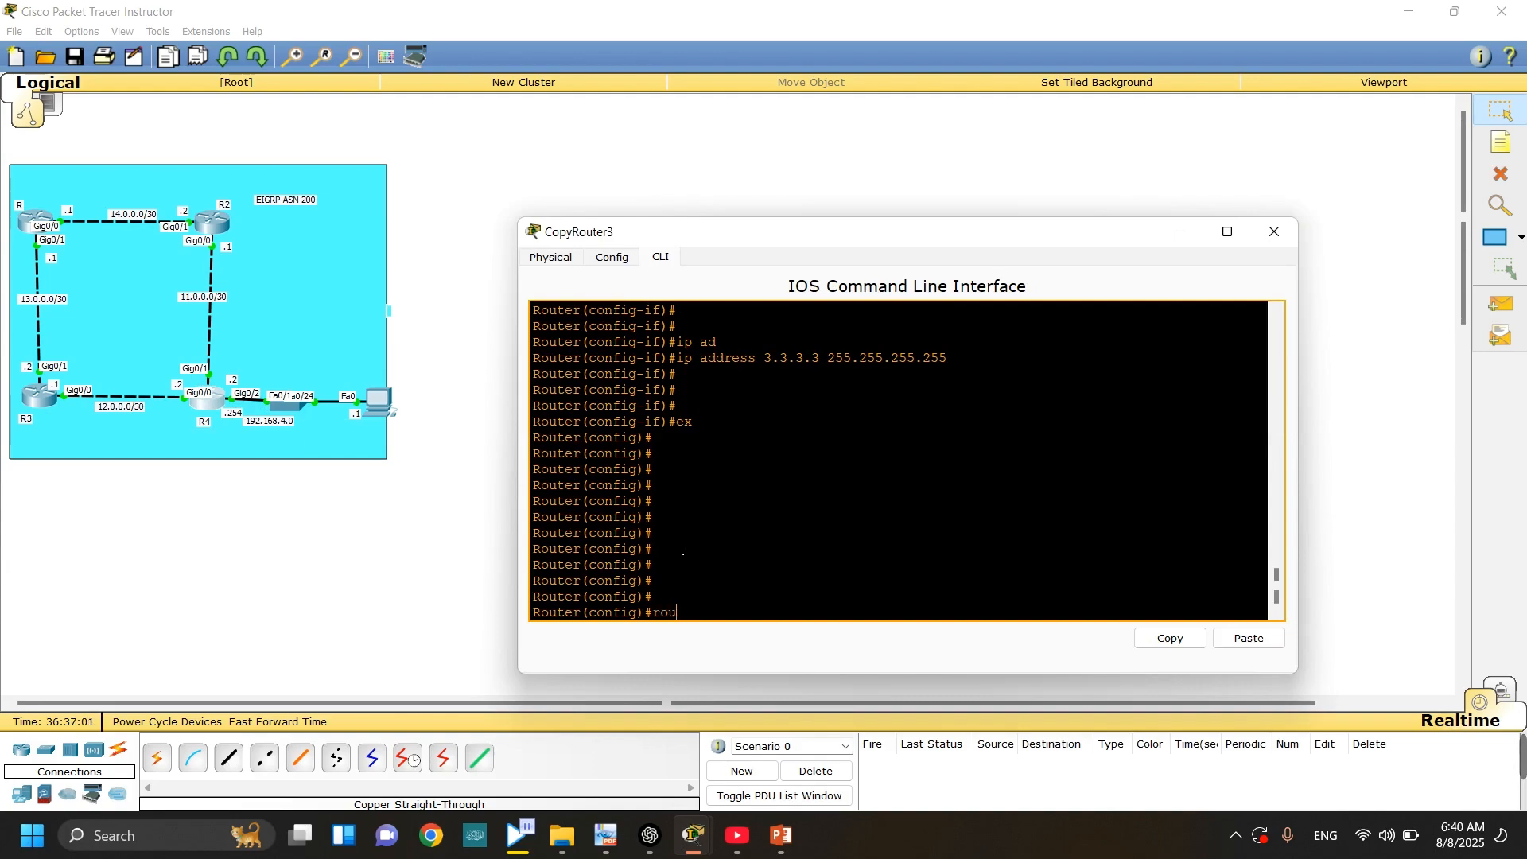
key(Tab)
text(e)
key(Tab)
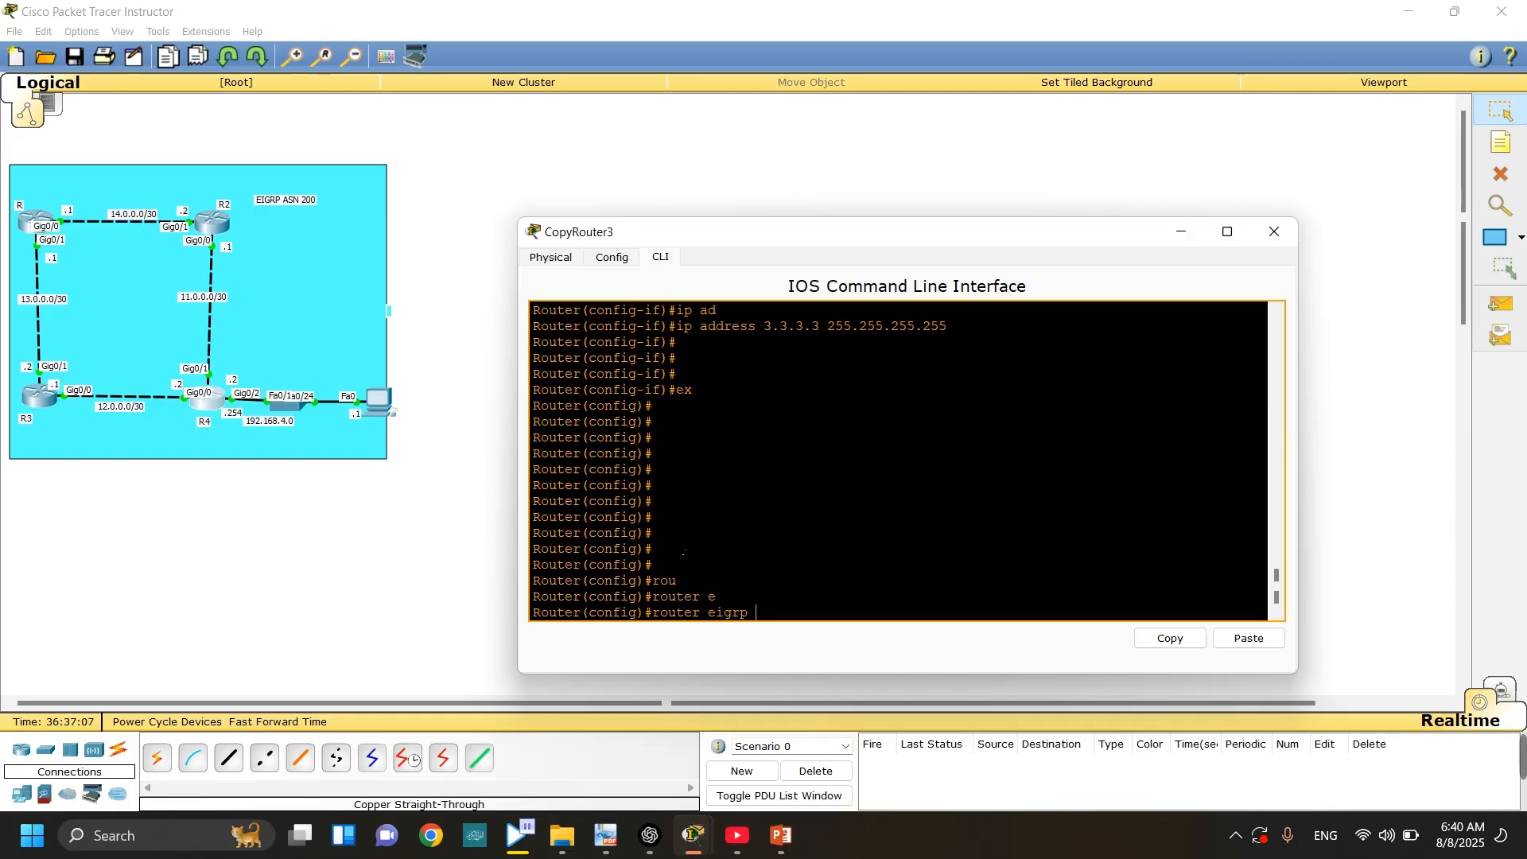
text(200)
key(Return)
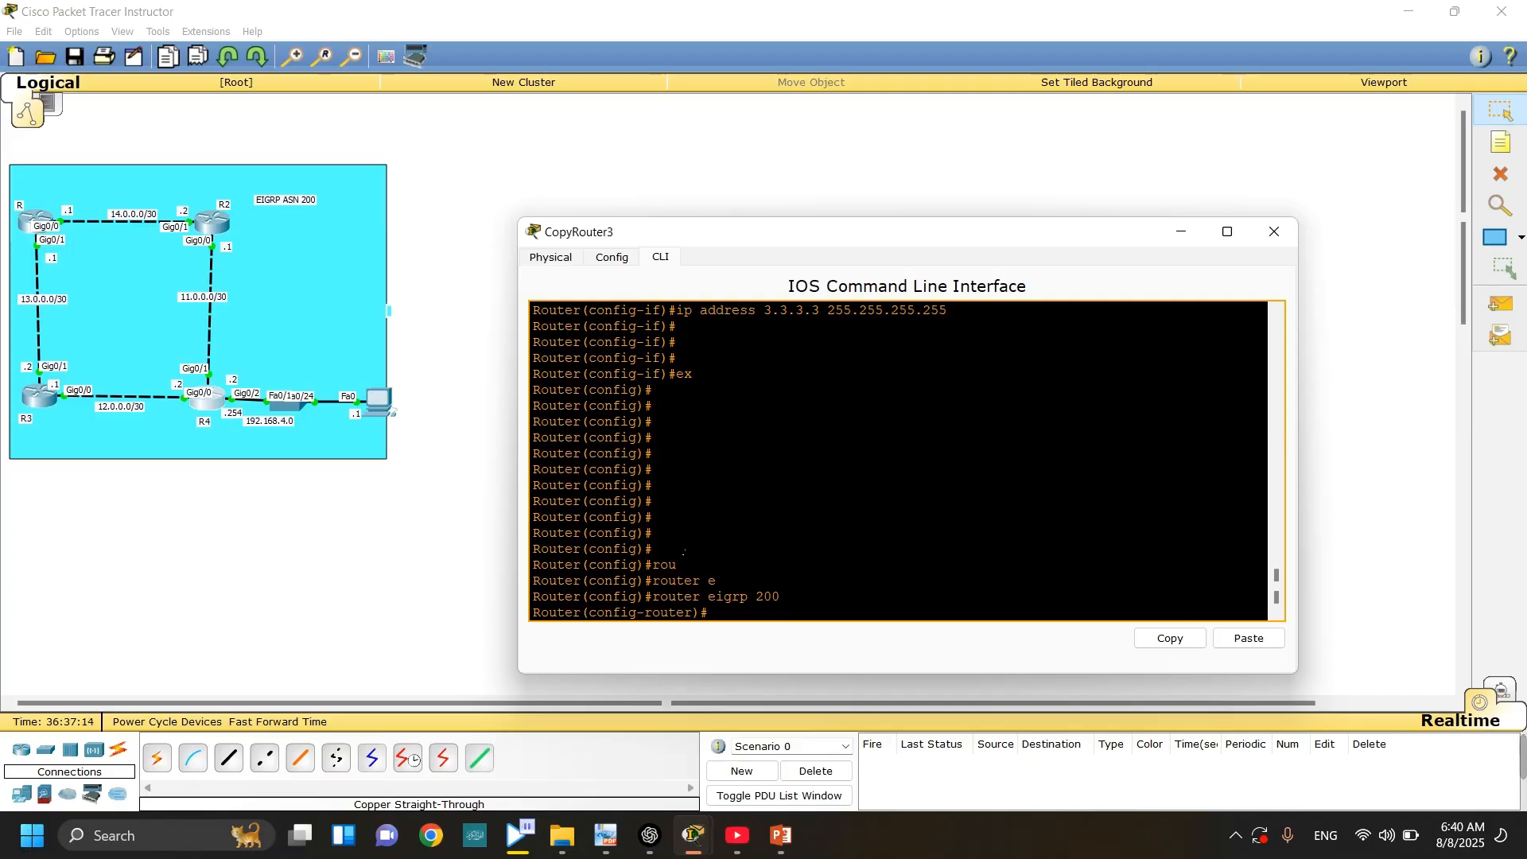
- Advertise all of R4's interfaces in EIGRP 200 with the network 0.0.0.0 0.0.0.0 statement
text(net)
key(Tab)
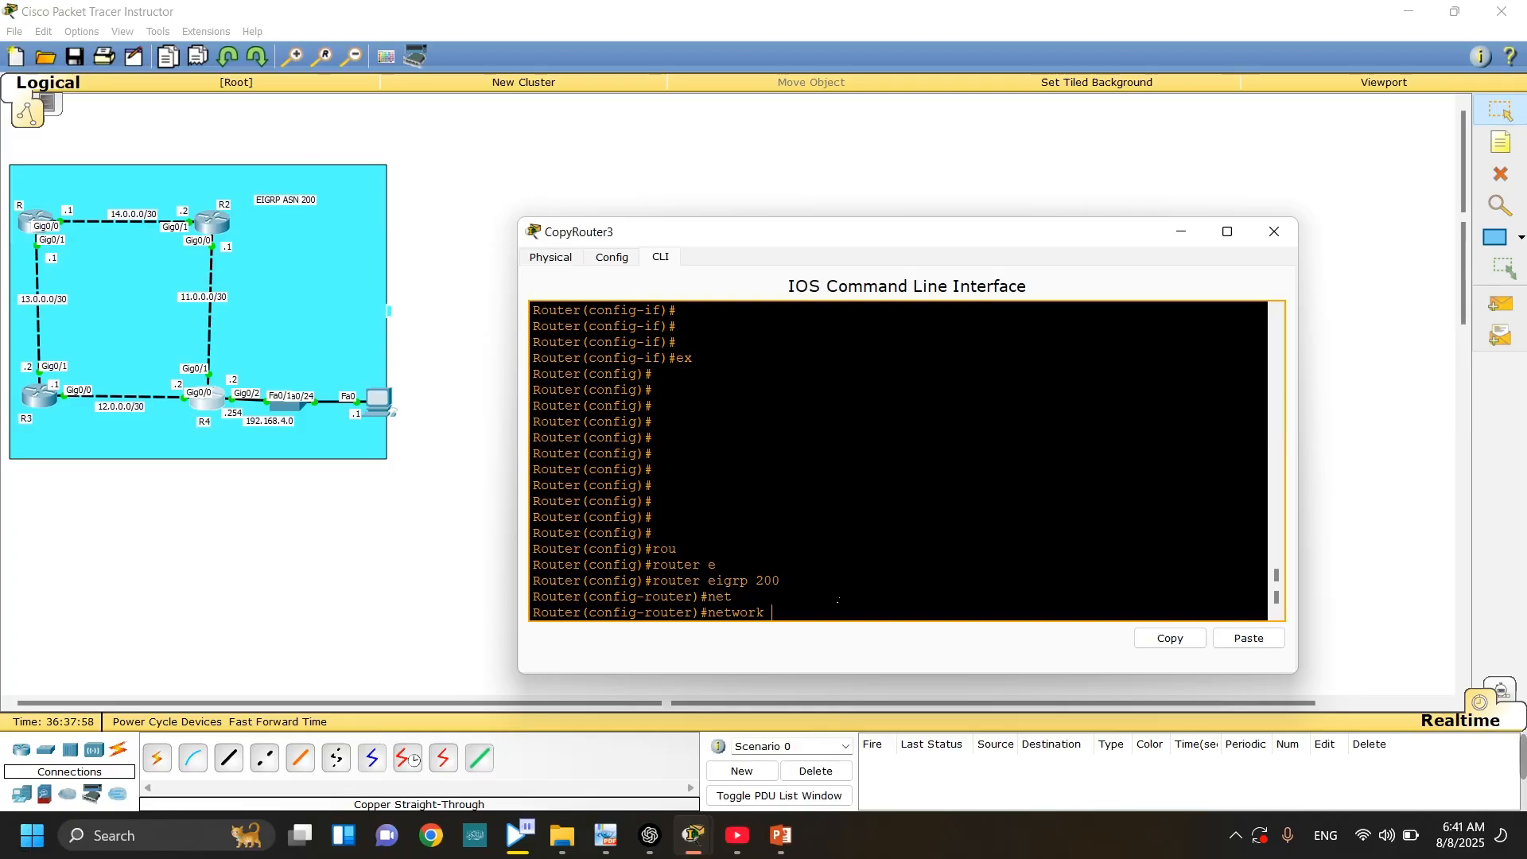
text(0.0.0.0)
text(0.0.0.0)
drag(835, 613, 794, 612)
click(877, 613)
drag(902, 620, 844, 628)
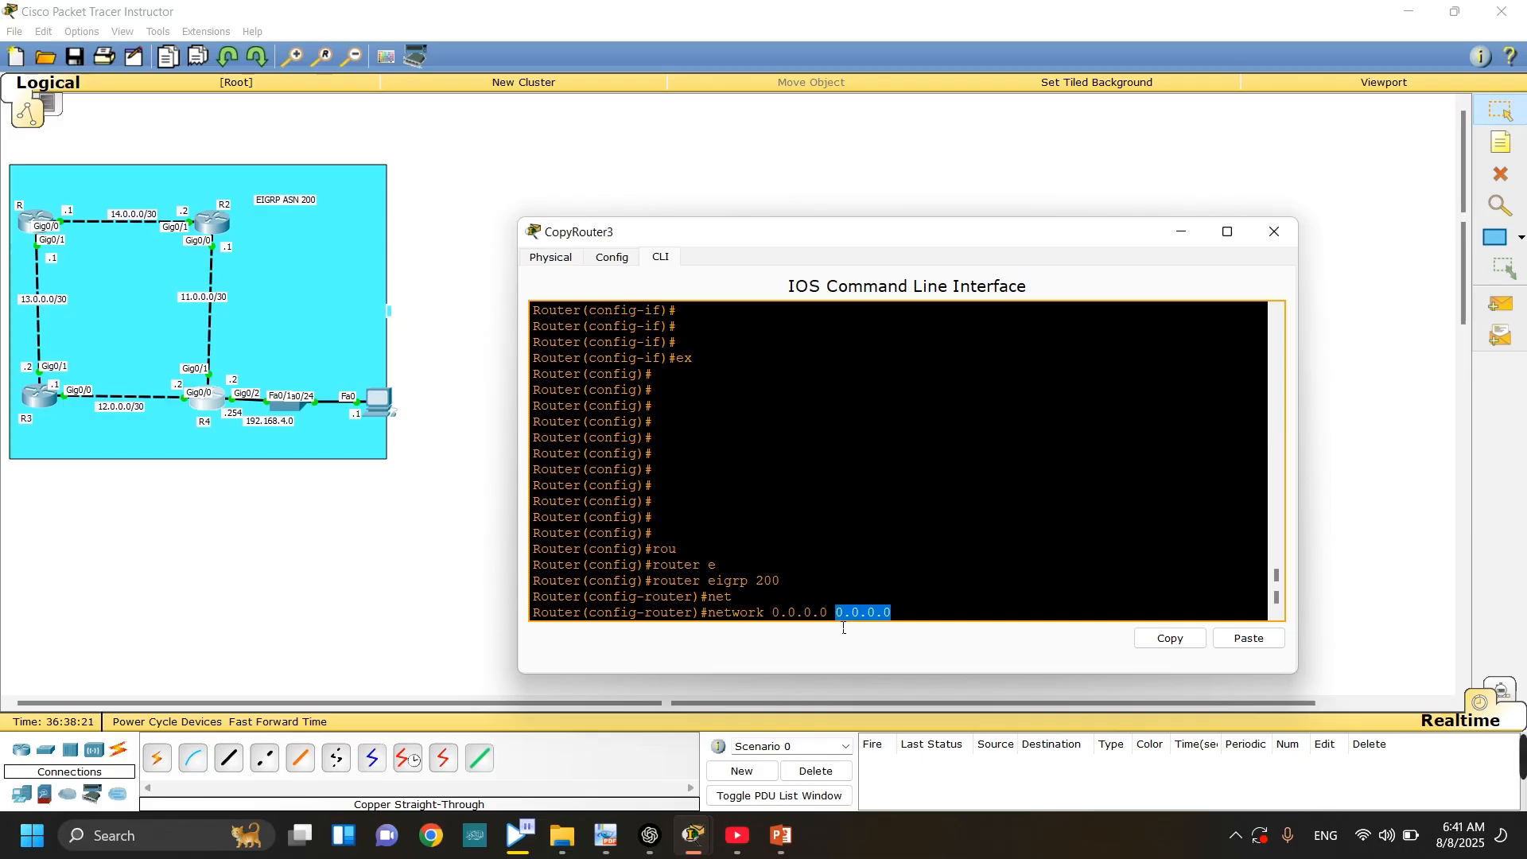
click(849, 619)
mouse_move(837, 617)
mouse_down()
mouse_move(843, 598)
mouse_move(860, 615)
mouse_up()
click(899, 611)
click(911, 616)
key(Return)
key(Return)
key(Return)
key(Return)
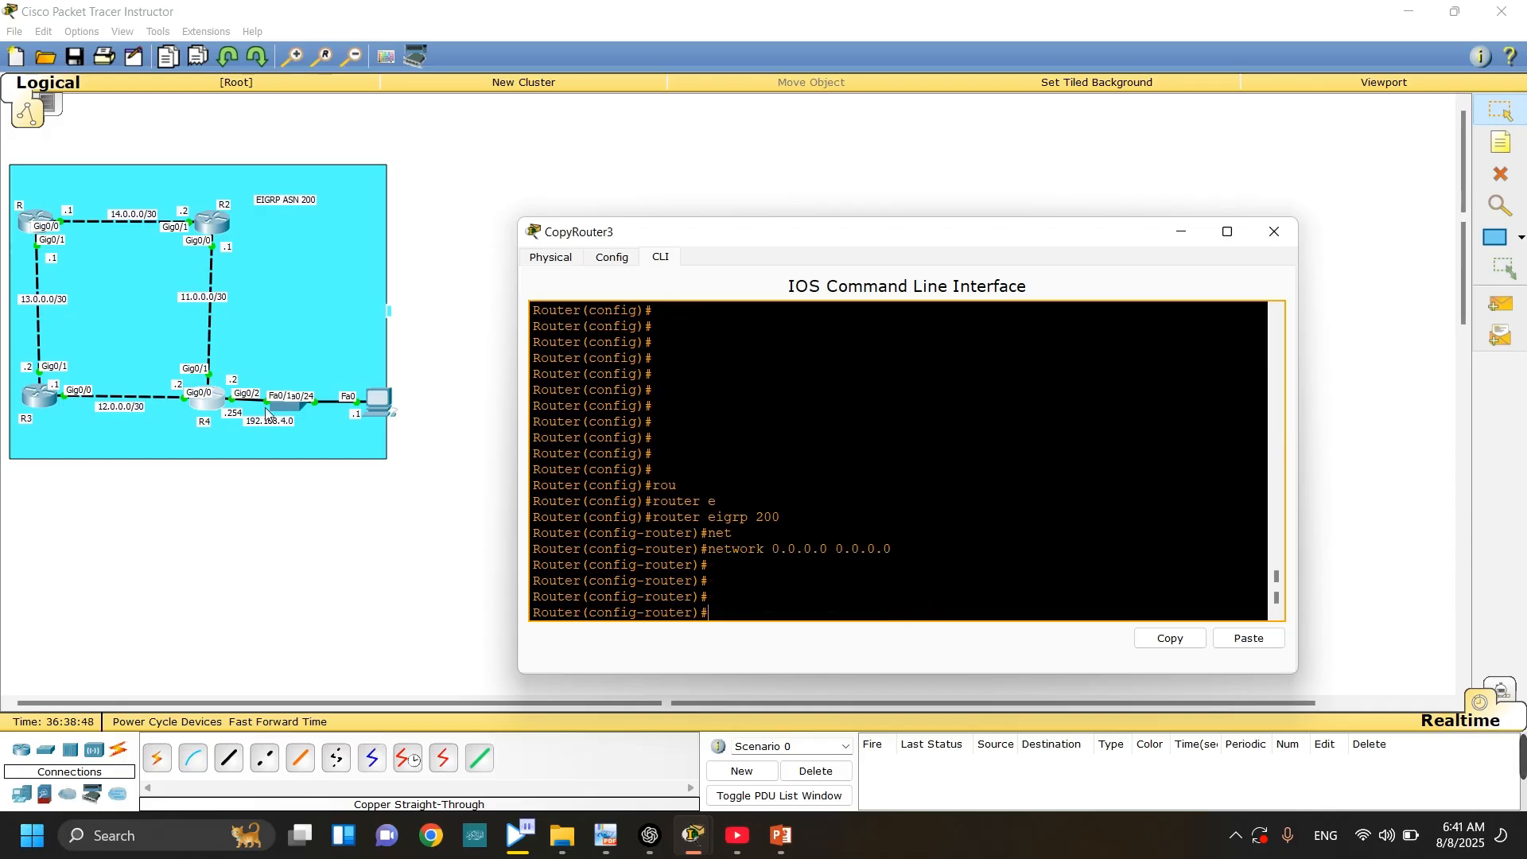
- Move the 192.168.4.0 label slightly lower beneath the link between R4 and the switch
drag(341, 609, 265, 388)
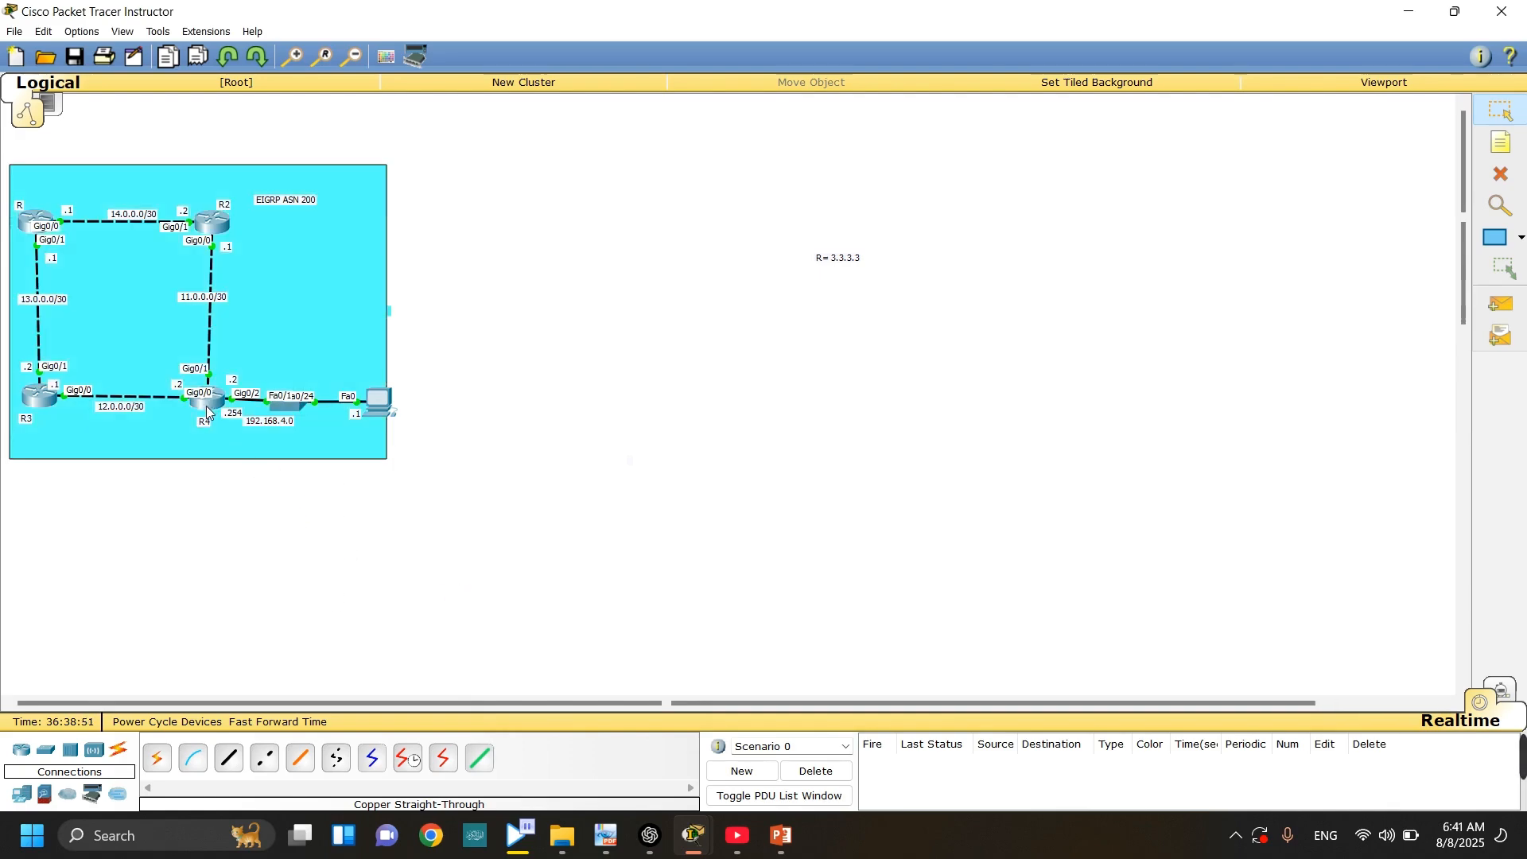
drag(363, 611, 269, 366)
drag(270, 422, 261, 429)
click(272, 507)
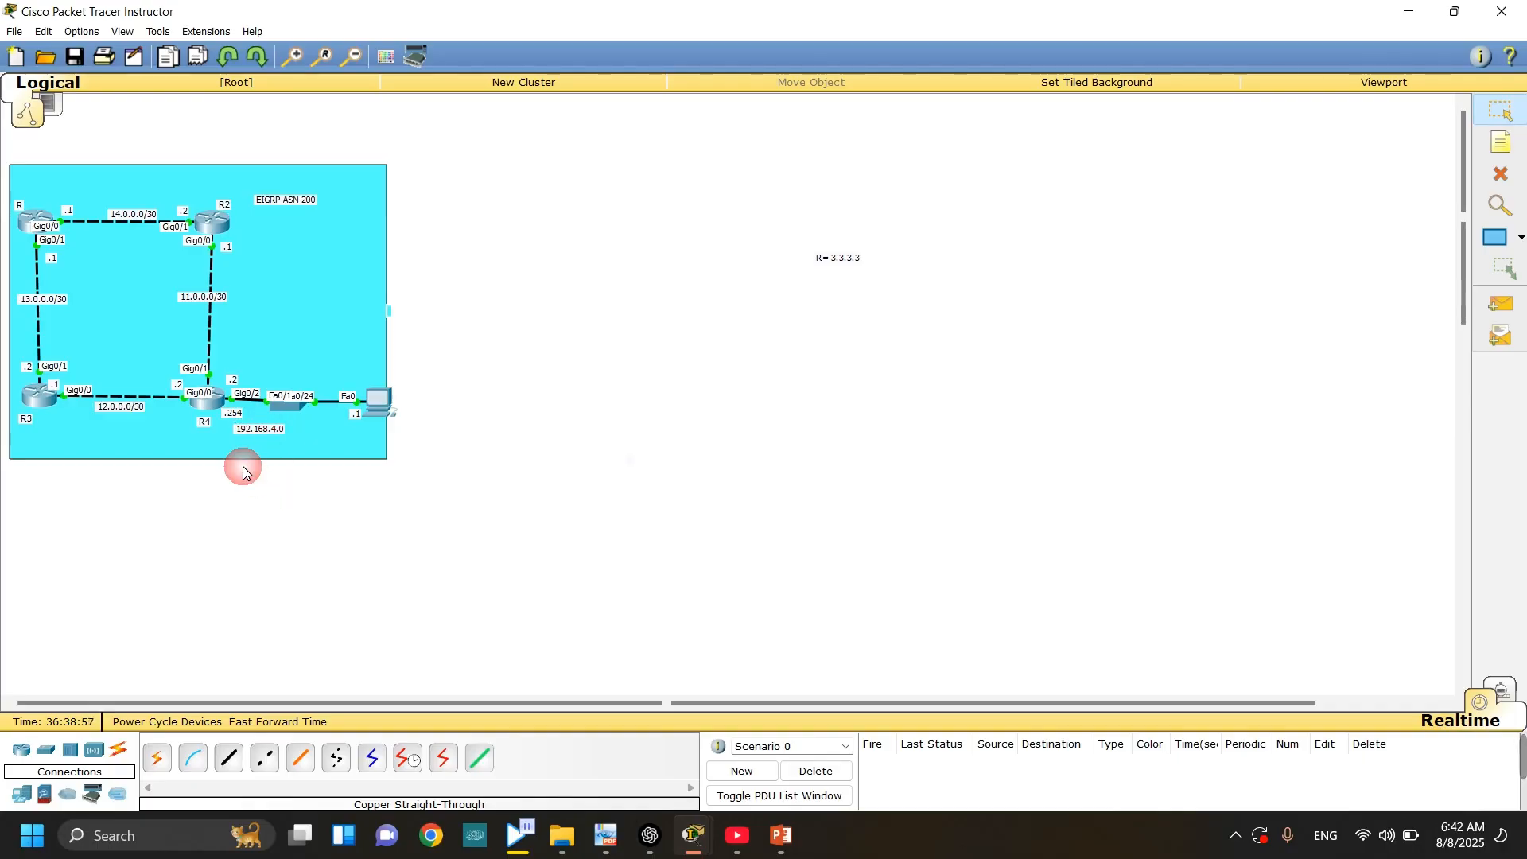
- Reopen R4's command line and make interface g0/2 passive in EIGRP 200
drag(212, 404, 207, 399)
click(216, 410)
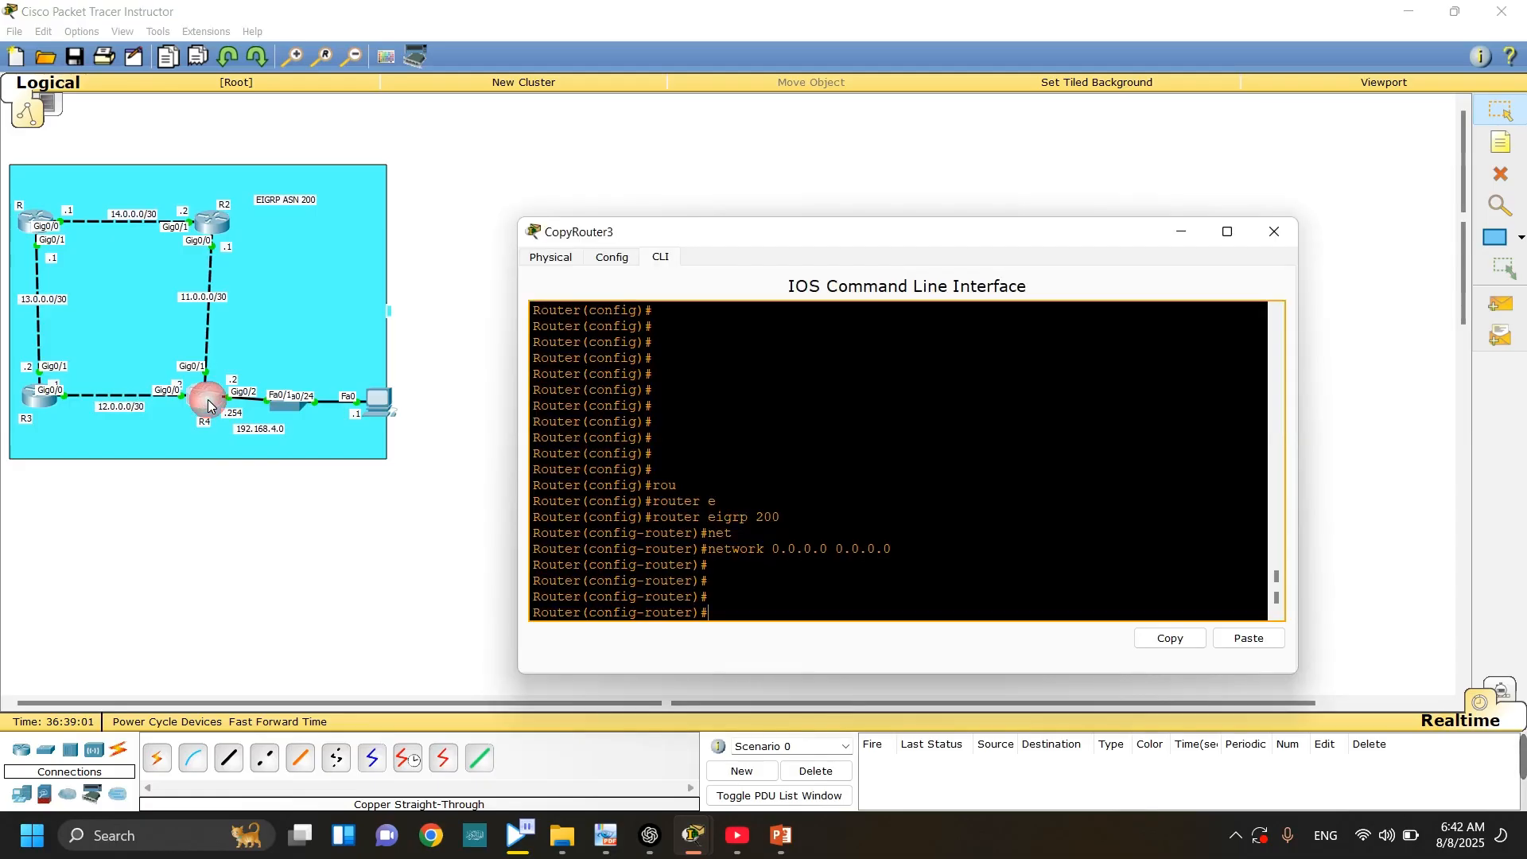
text(pas)
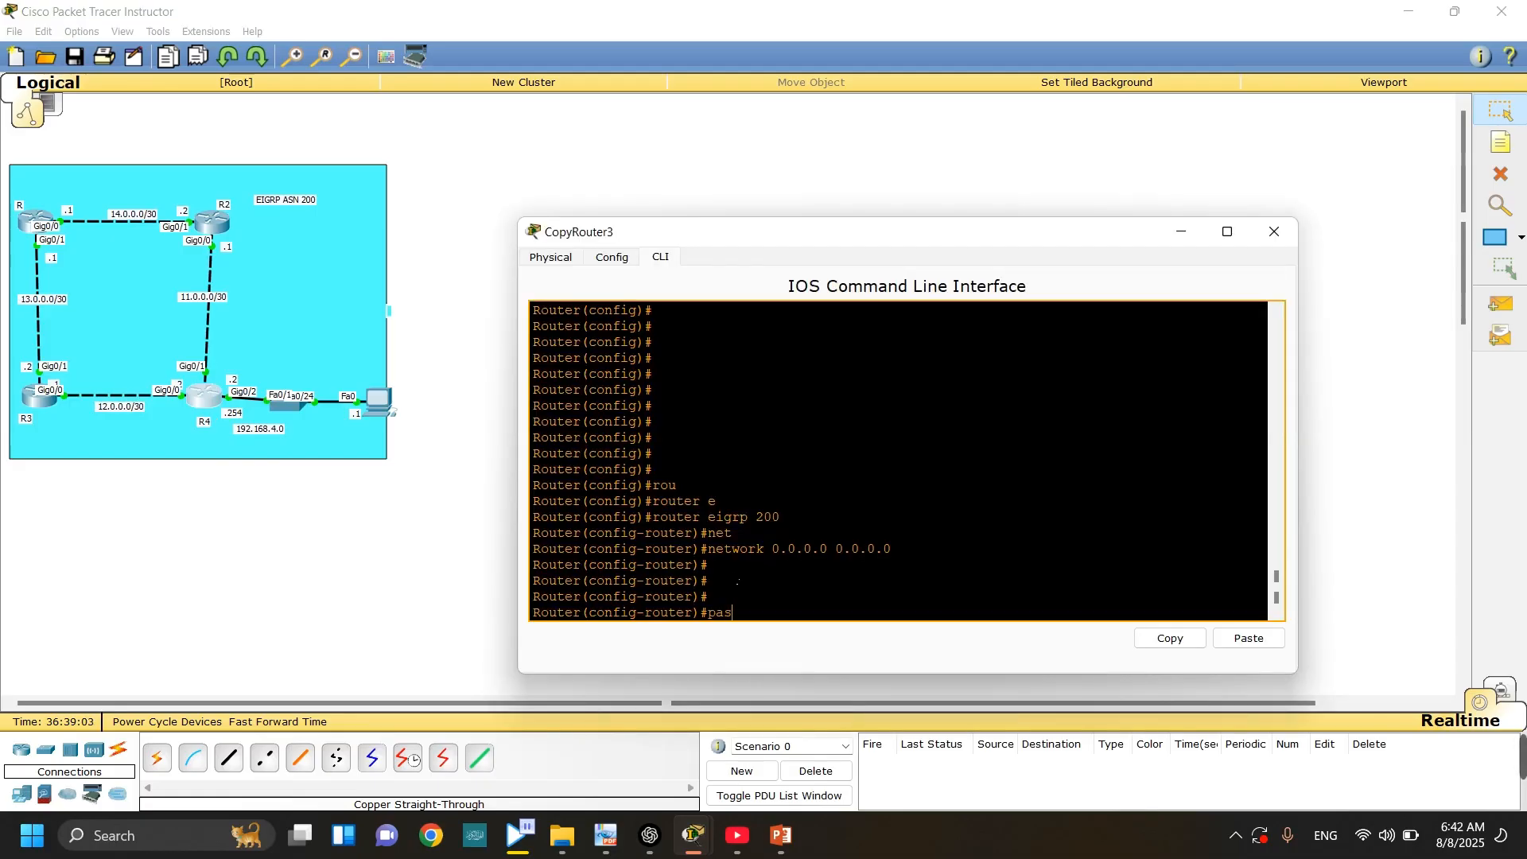
key(Tab)
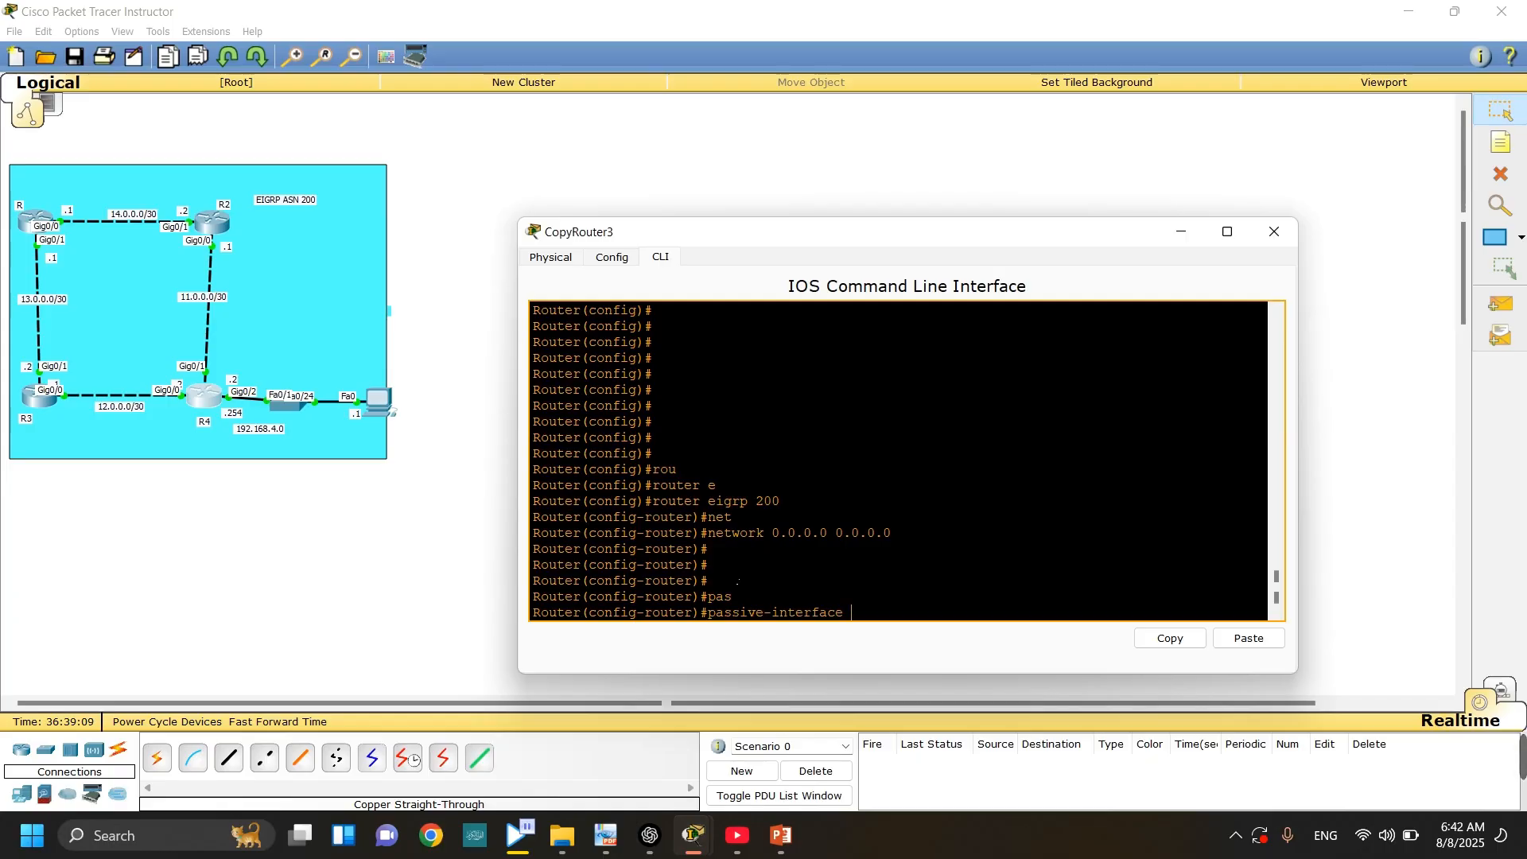
text(g0/2)
key(Return)
key(Return)
key(Return)
key(Return)
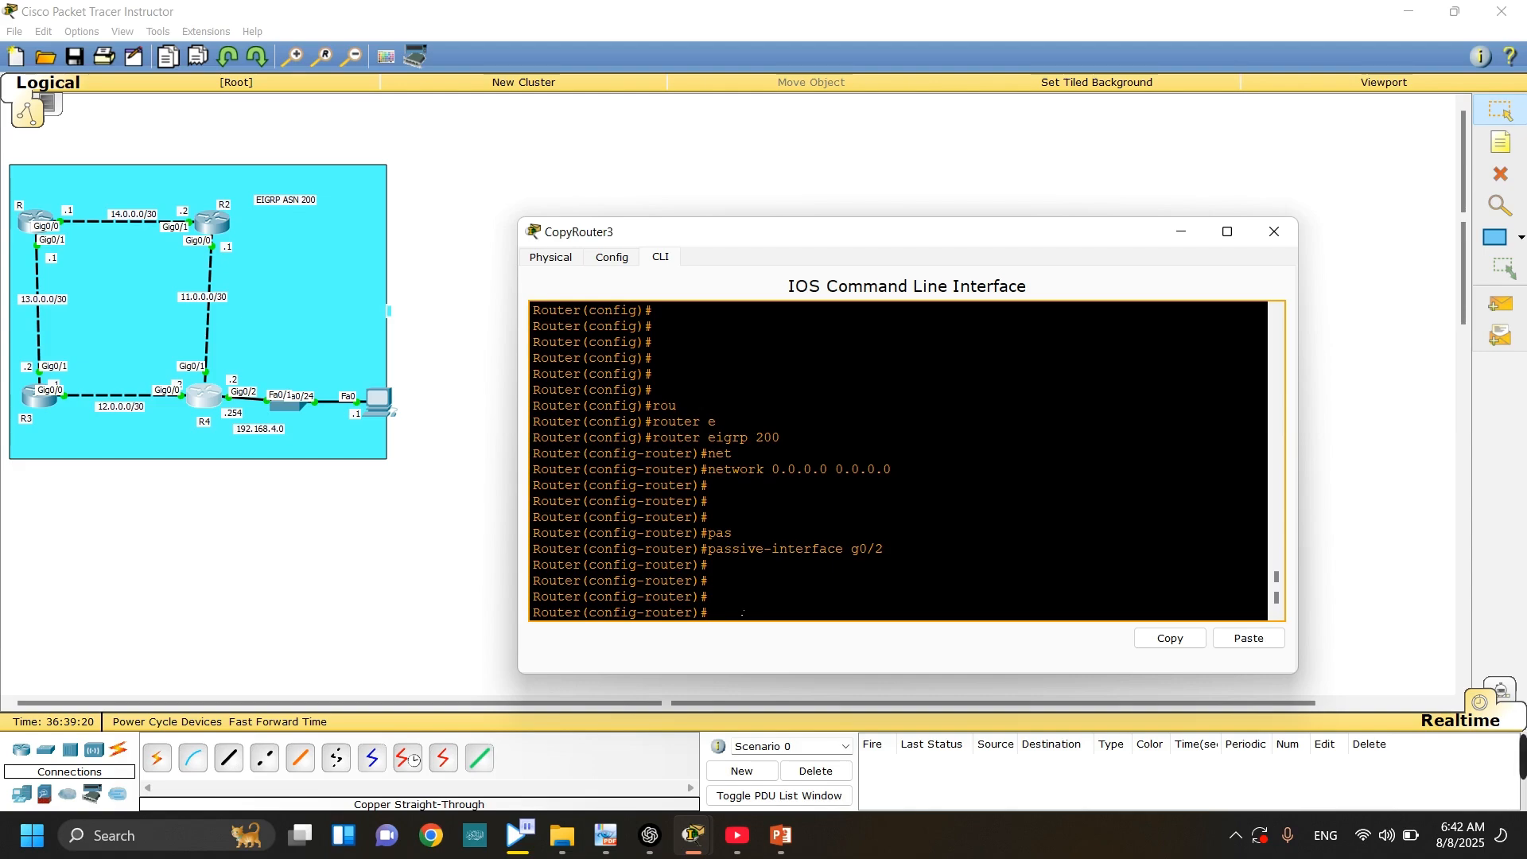
- Make interface loopback 0 passive in R4's EIGRP 200 process
text(pas)
key(Tab)
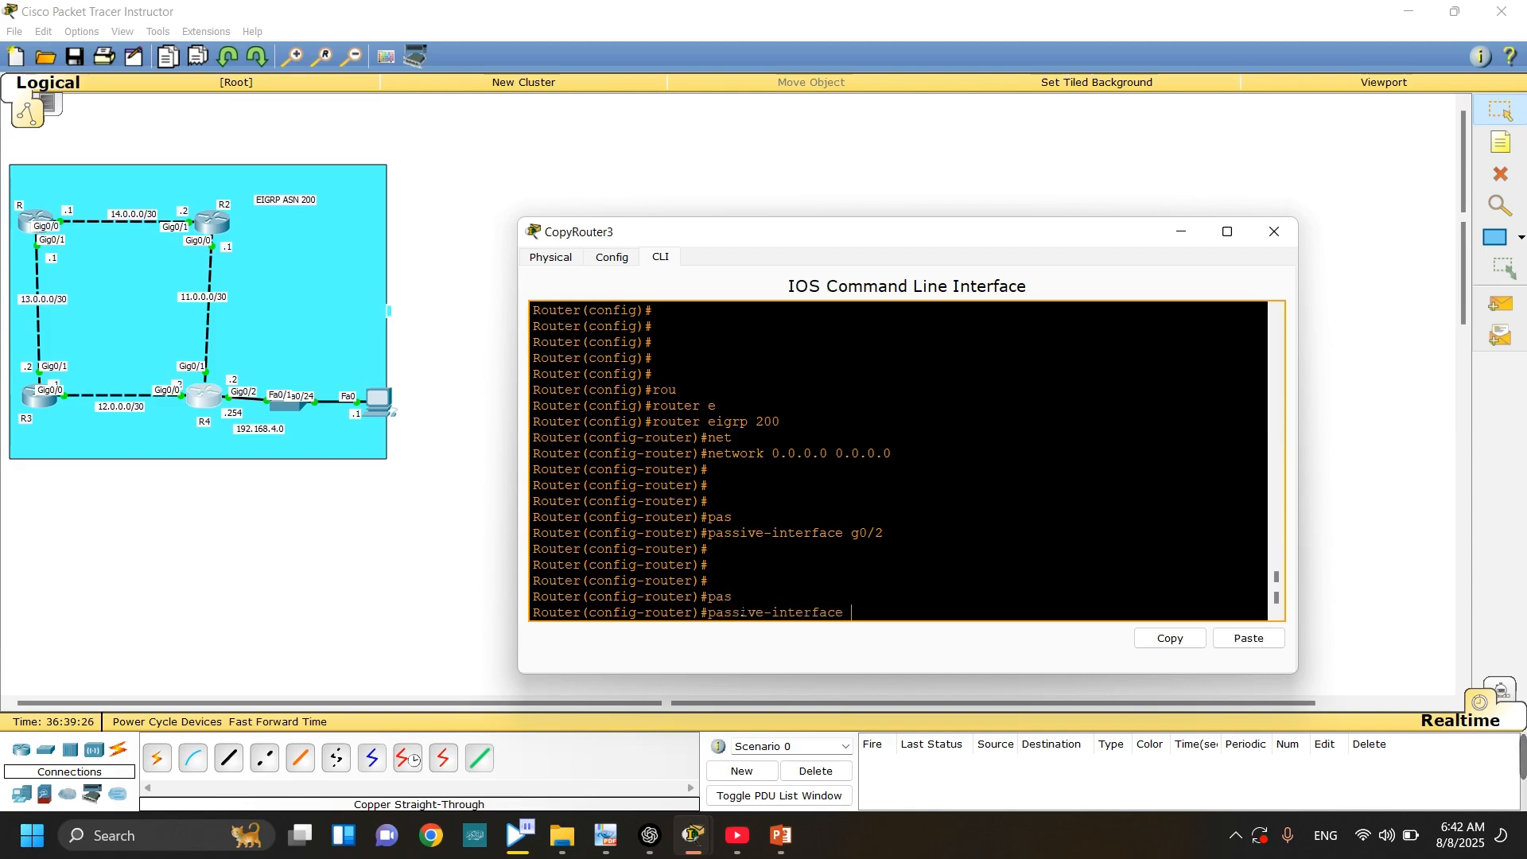
text(l)
key(Tab)
text(0)
key(Return)
key(Return)
key(Return)
key(Return)
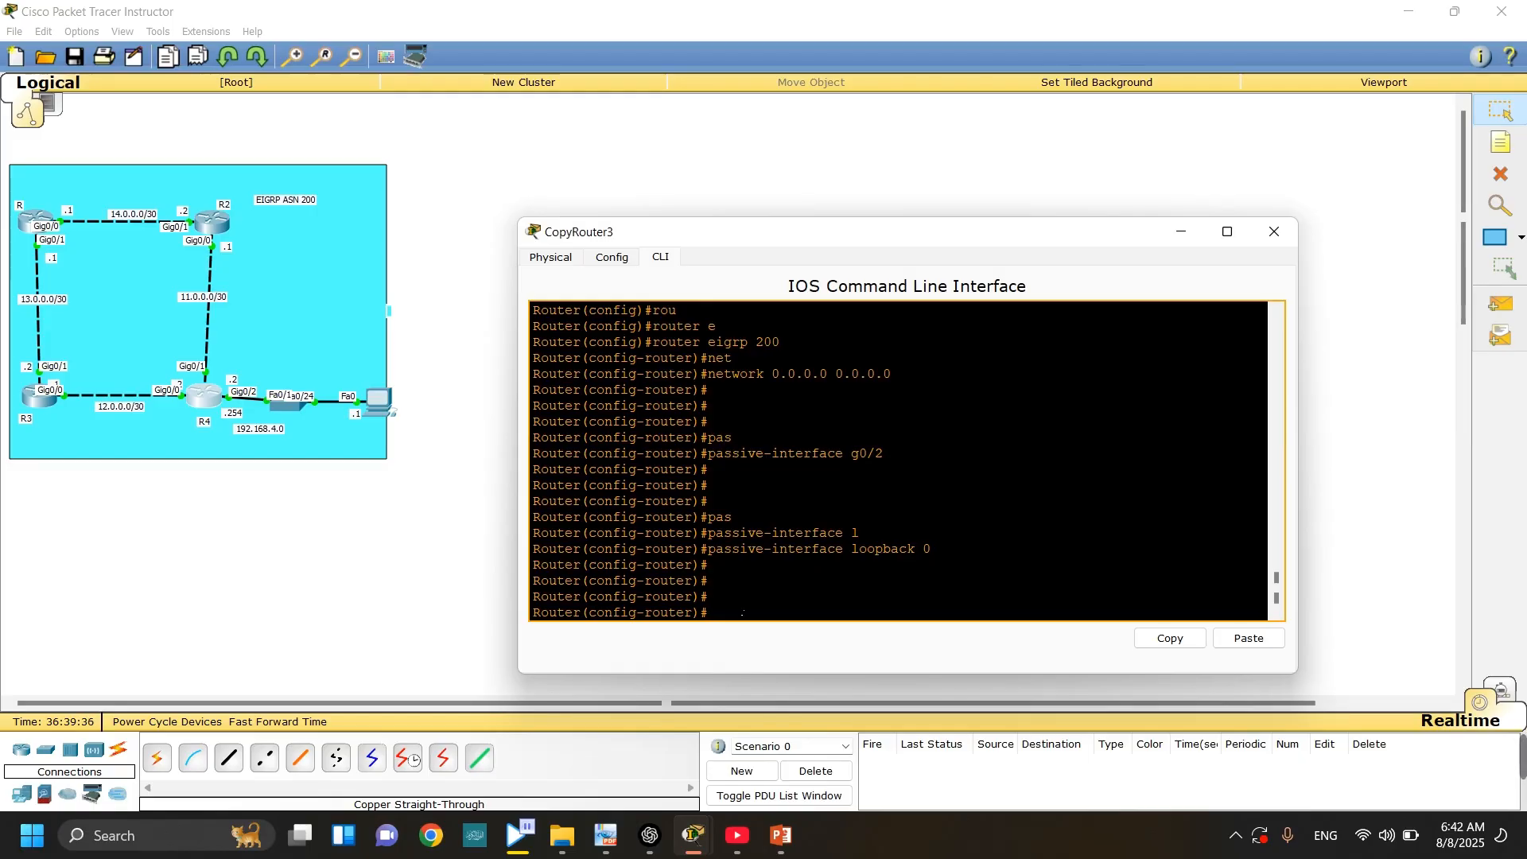
- Return to R4's global configuration mode and try to display its IP routing protocol information
text(ex)
key(Return)
key(Return)
text(sh)
key(Return)
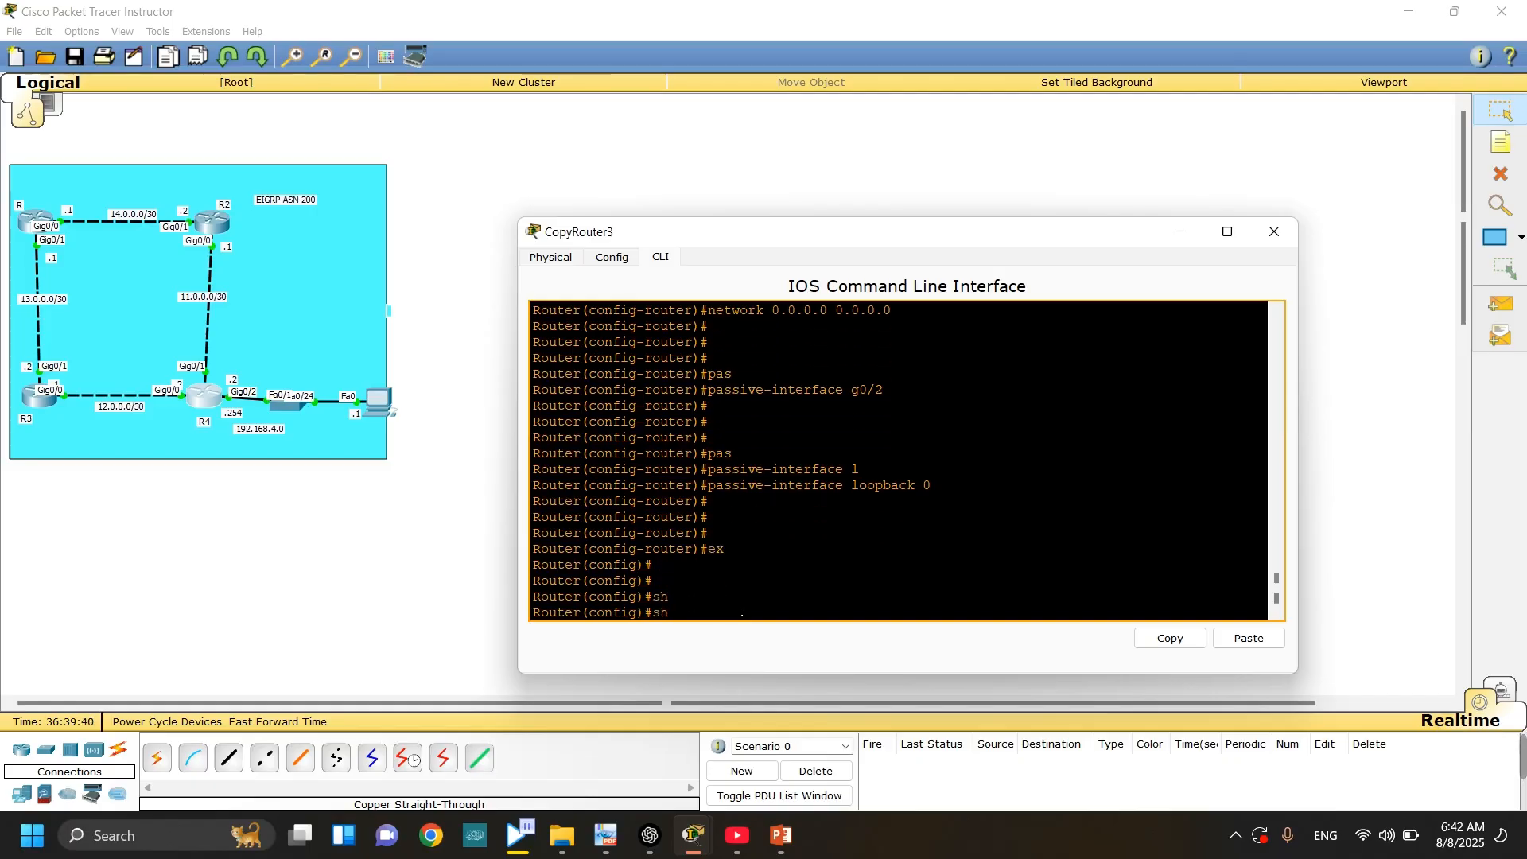
text(do sh ip protoct)
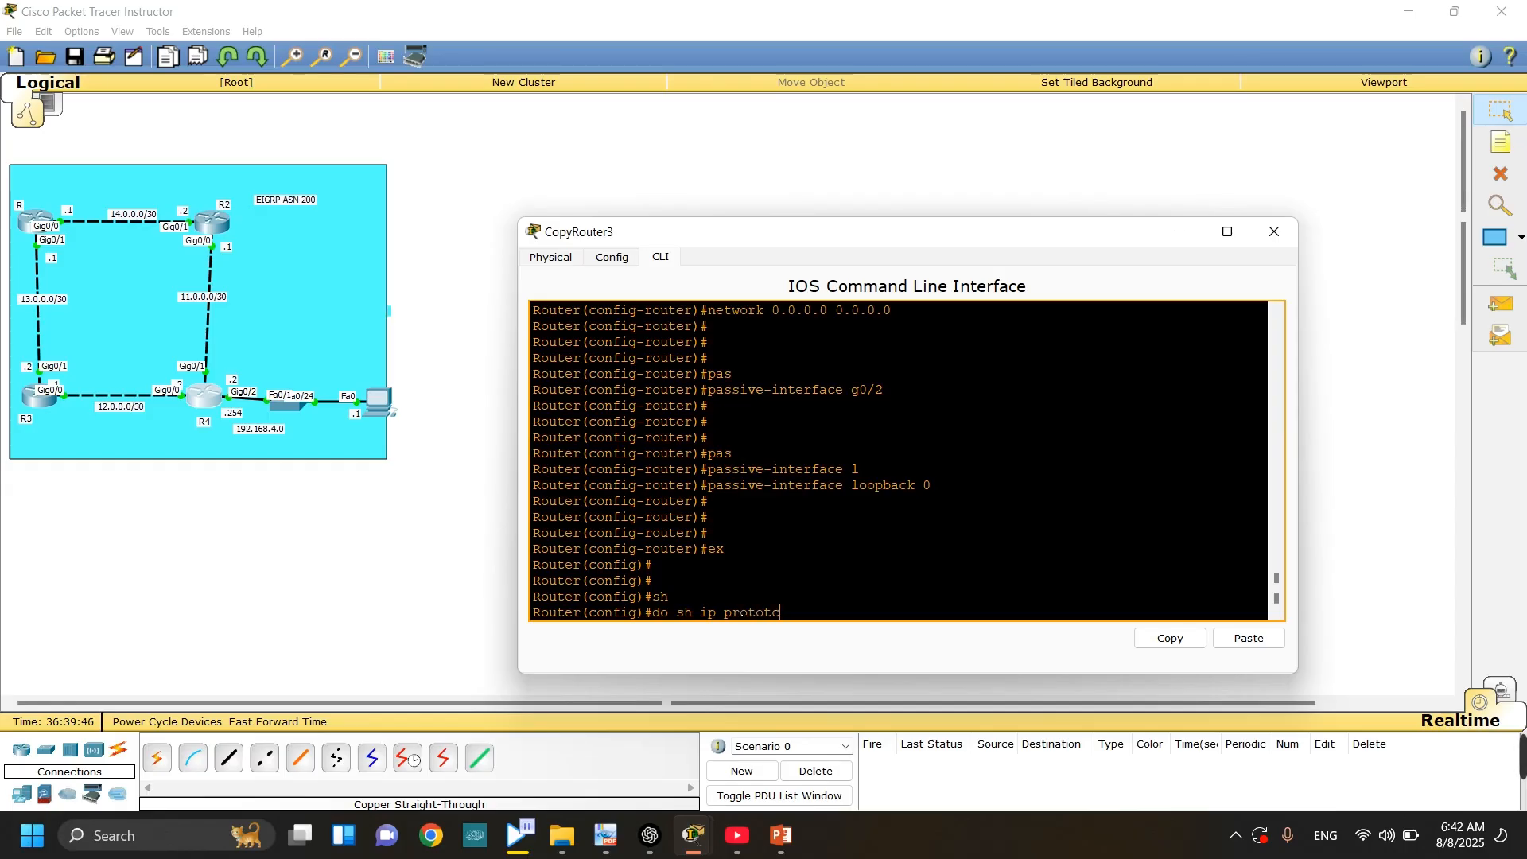
text(ol)
key(Return)
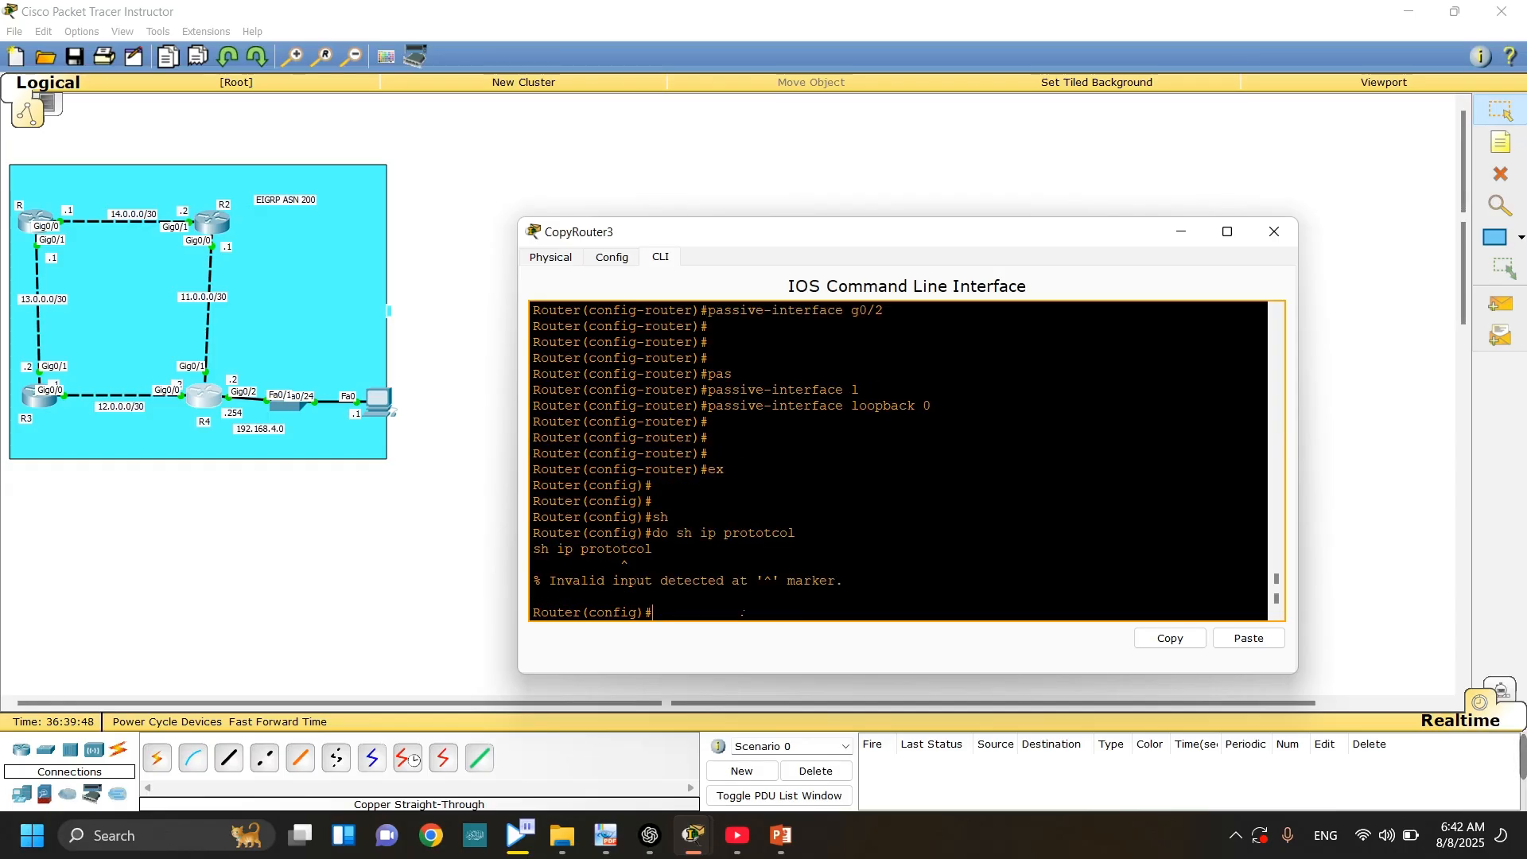
- Run do sh ip protocol on R4 and page through the routing protocol output
key(Up)
key(BackSpace)
key(BackSpace)
key(BackSpace)
key(BackSpace)
key(BackSpace)
key(BackSpace)
text(tocol)
key(Return)
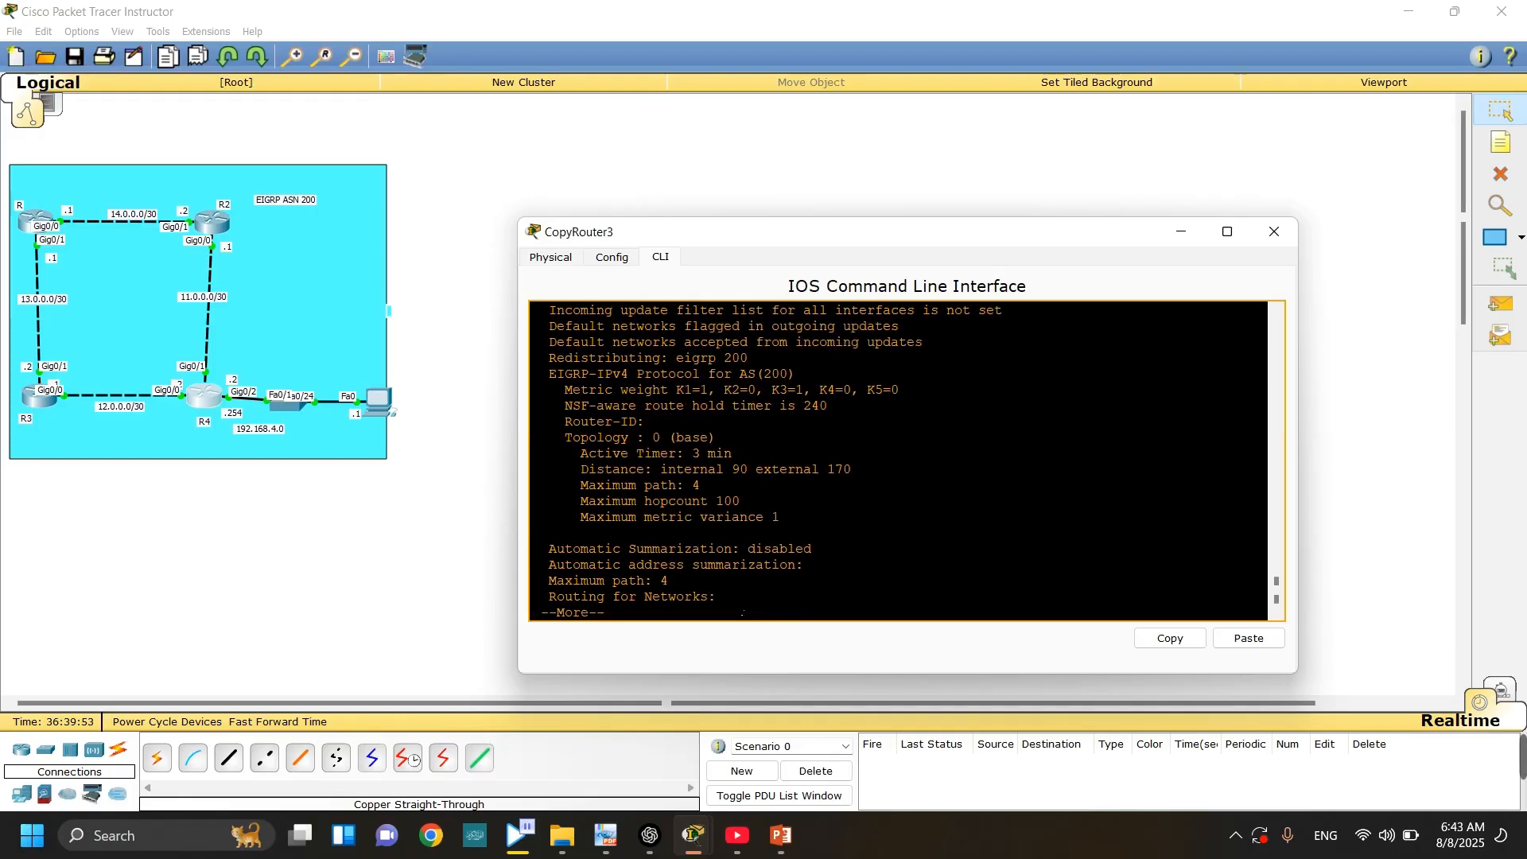
key(Return)
key(Return)
key(Return)
key(Return)
key(Return)
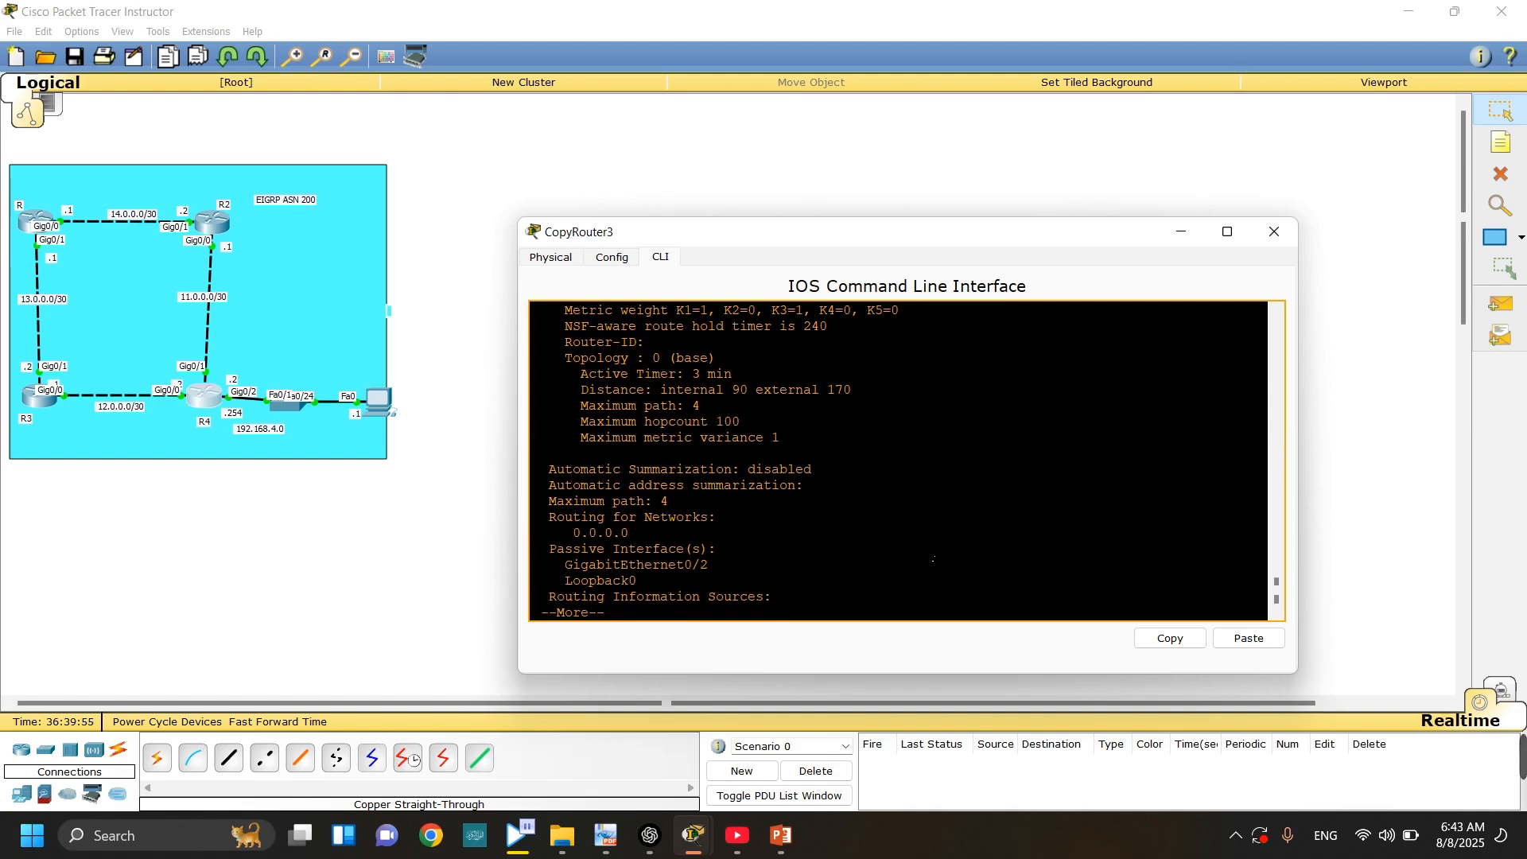
- Show R4's protocol output through to its end and examine the advertised networks, passive interfaces and administrative distances
drag(1059, 220, 1059, 1)
key(Return)
key(Return)
key(Return)
key(Return)
key(Return)
key(Return)
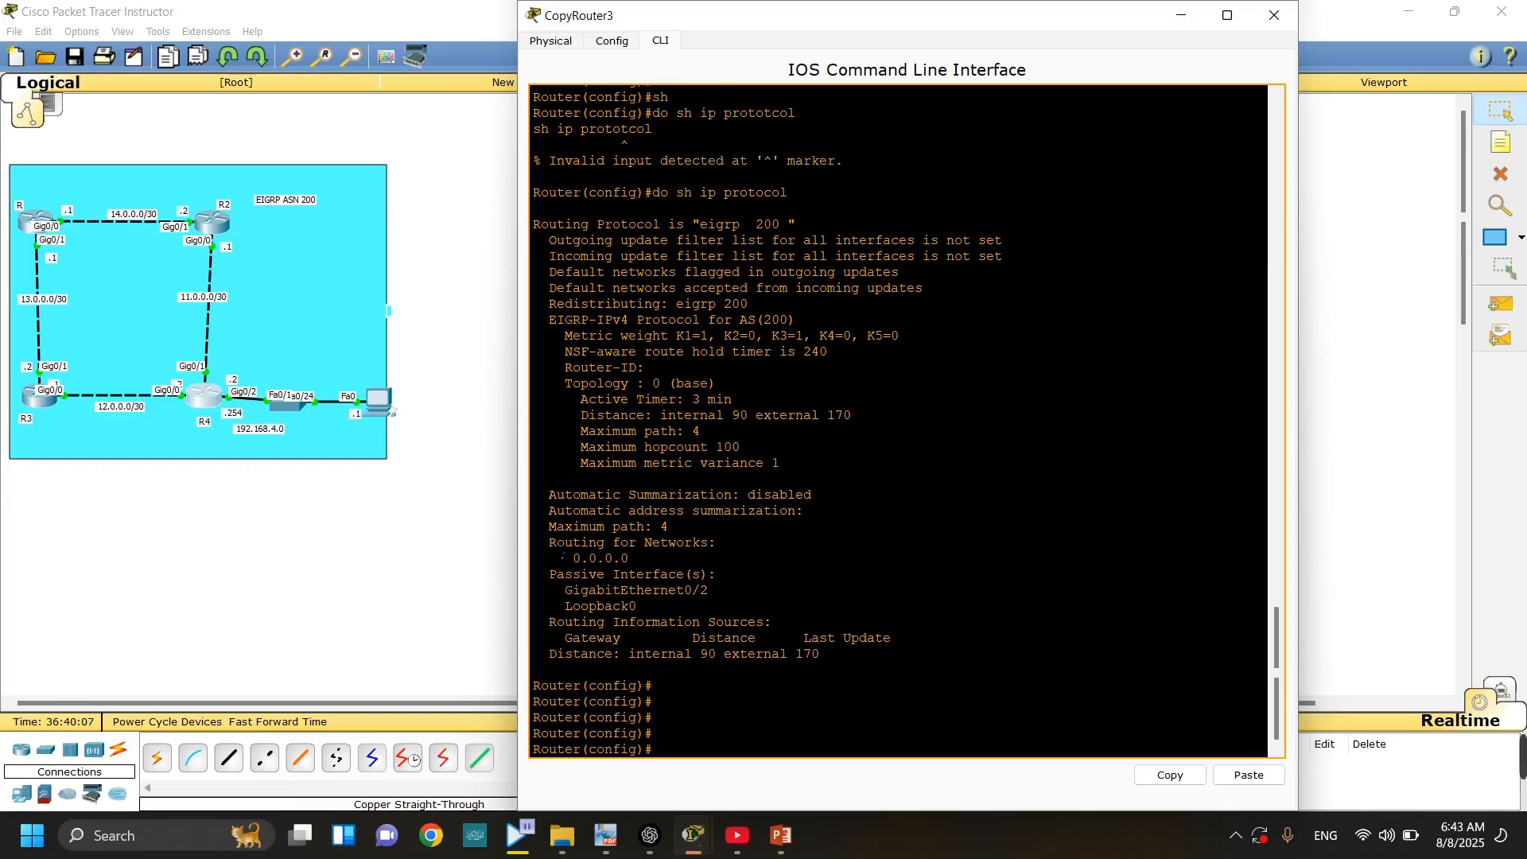
drag(533, 543, 707, 590)
click(630, 569)
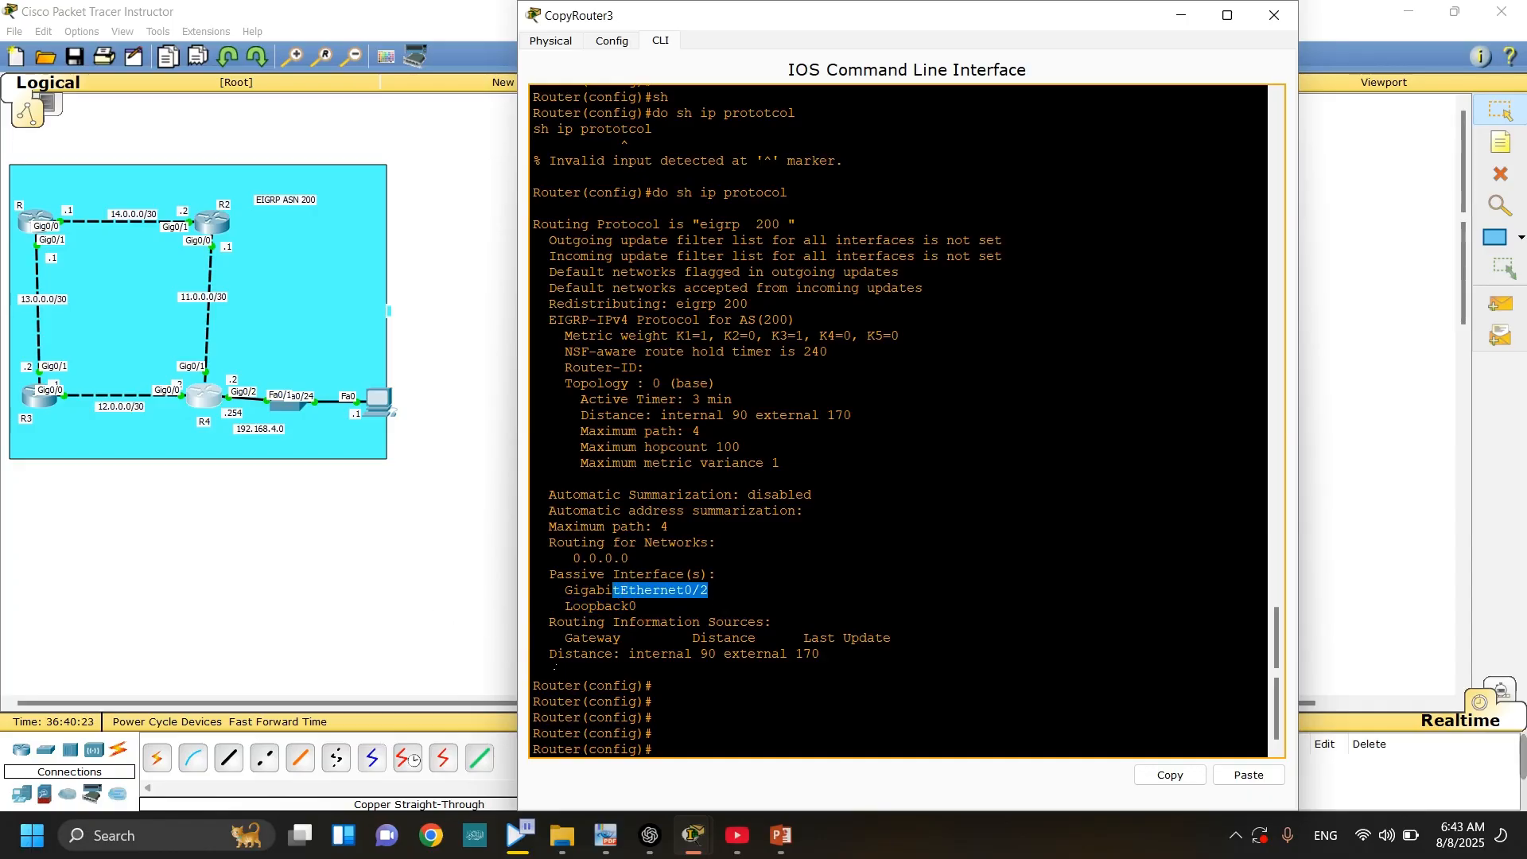
drag(551, 657, 823, 657)
click(851, 657)
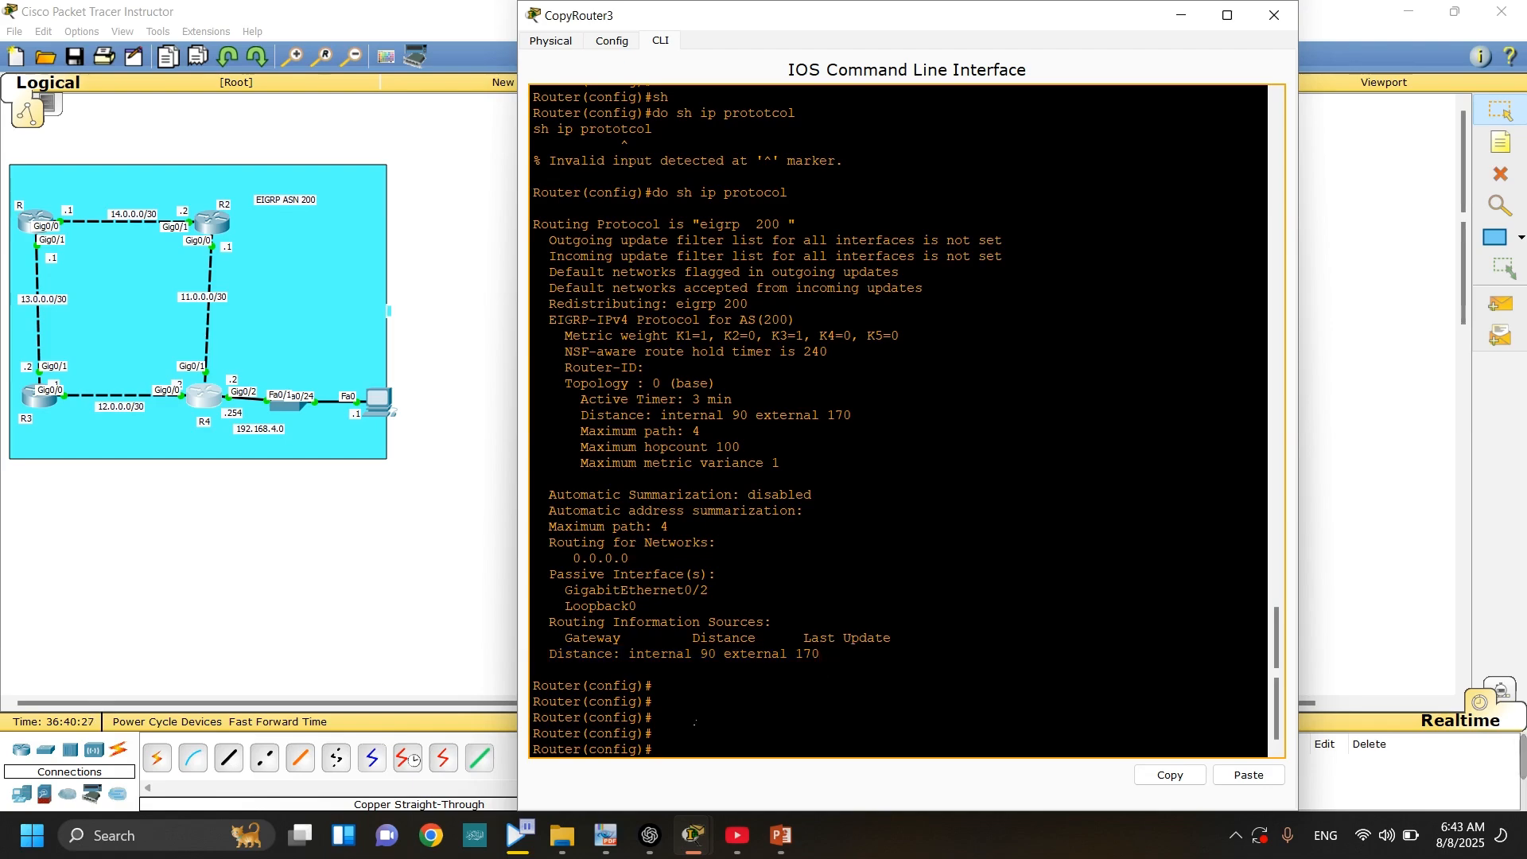
- Switch from R4 to R2's command line, ready at its global configuration prompt
click(236, 614)
click(212, 224)
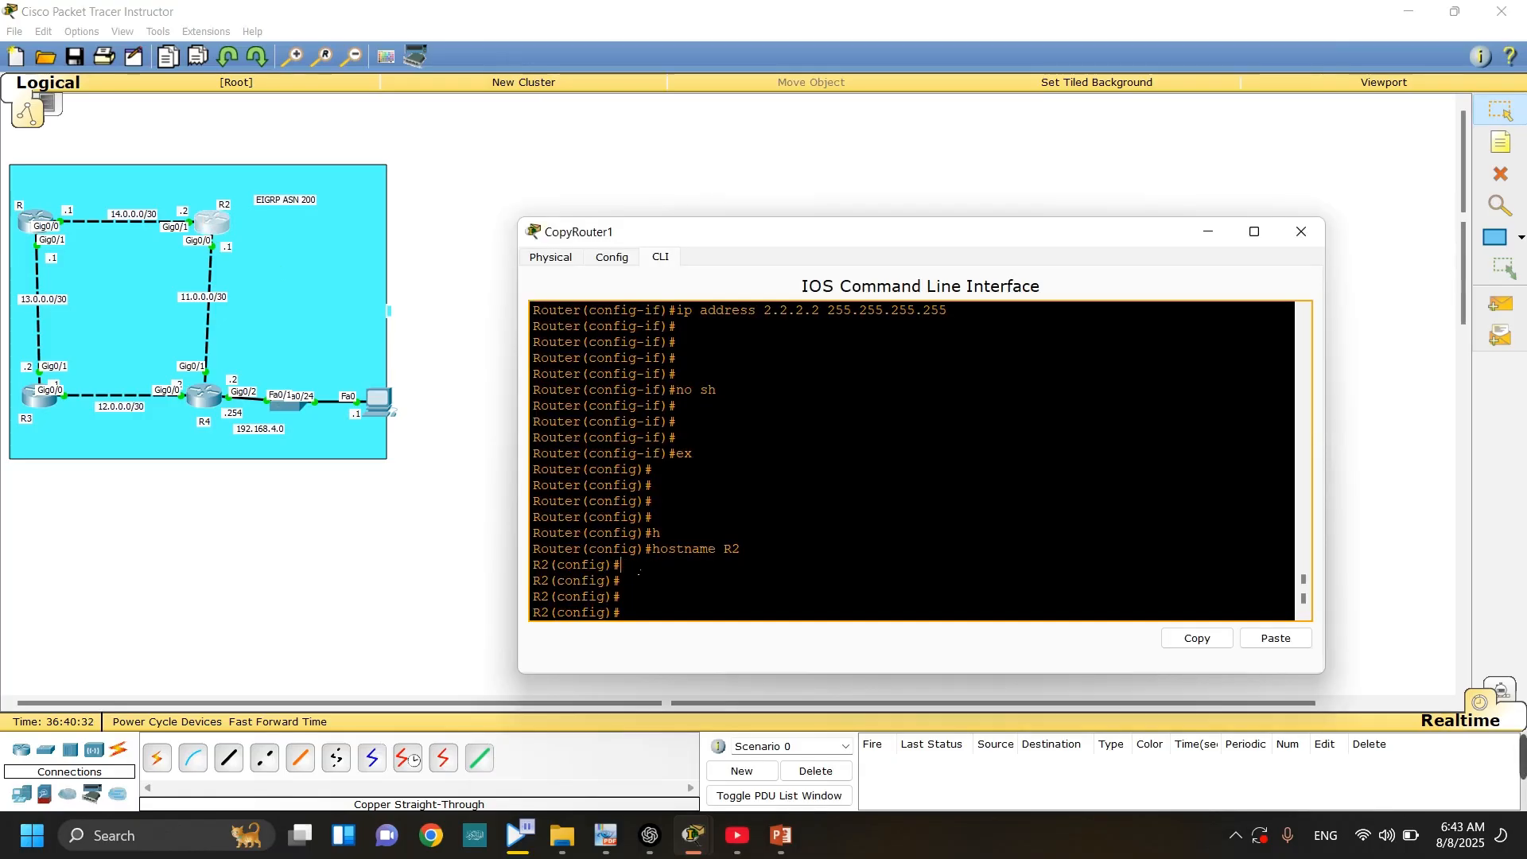
key(Return)
key(Return)
key(Return)
key(Return)
text(en)
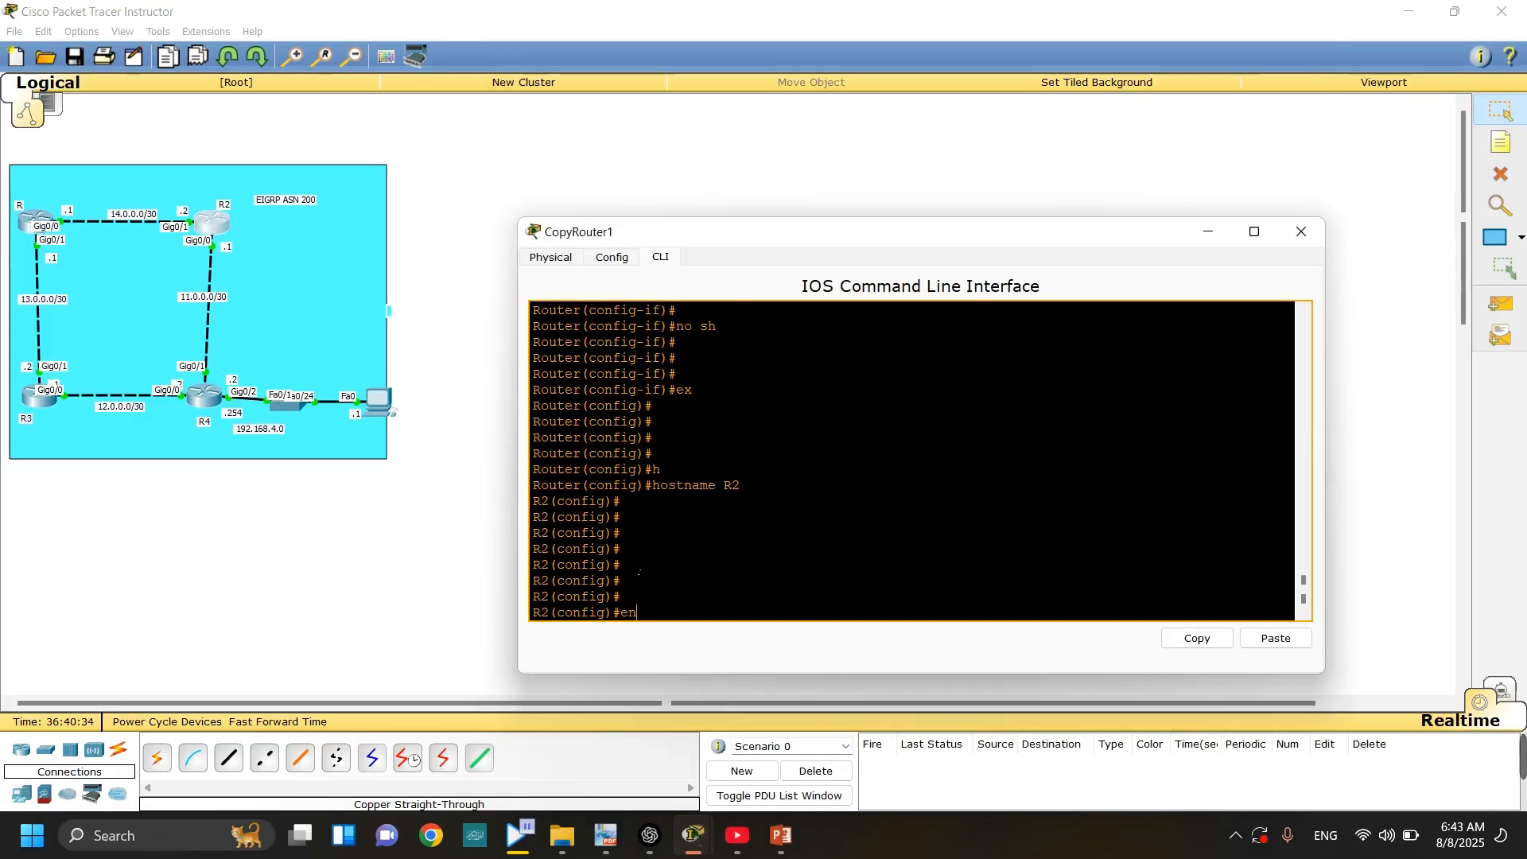
key(Tab)
key(Return)
text(conf)
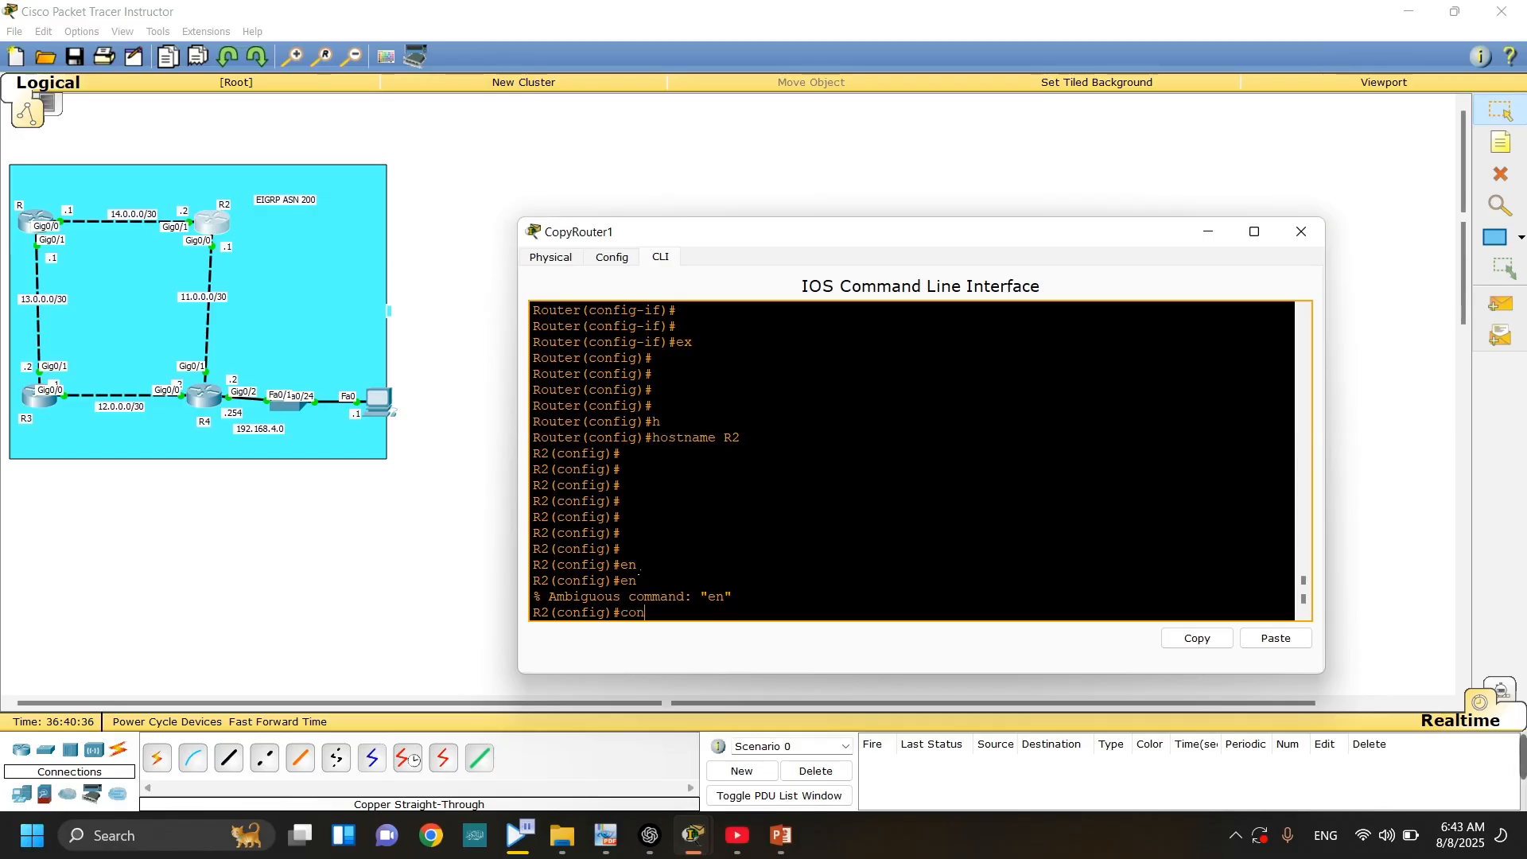
key(BackSpace)
key(BackSpace)
key(BackSpace)
- Start the EIGRP routing process with autonomous system number 200 on R2
text(r)
key(Tab)
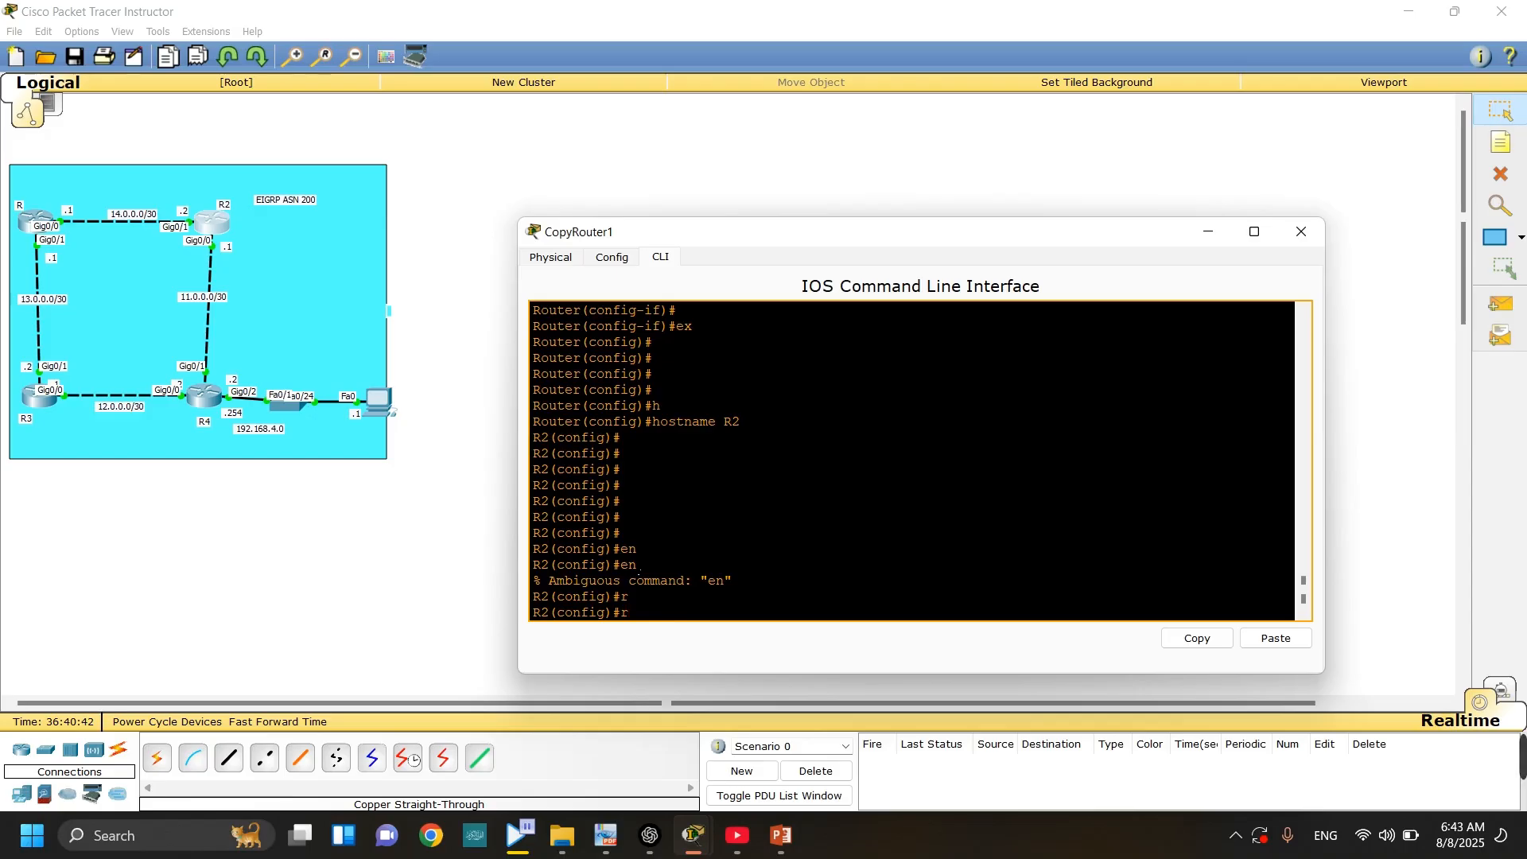
text(ou)
key(Tab)
text(e)
key(Tab)
text(e)
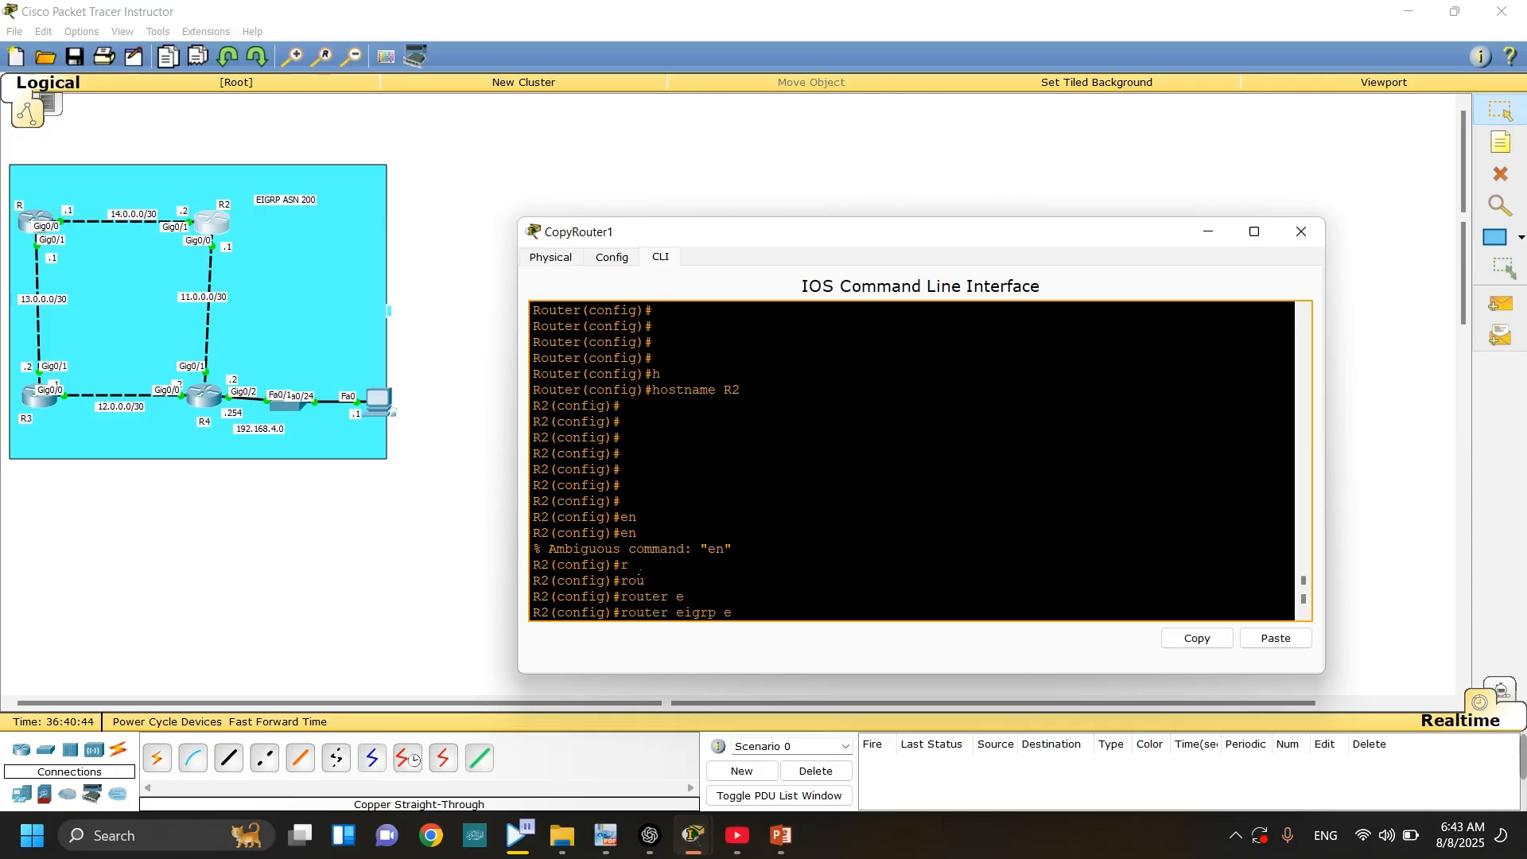
key(BackSpace)
text(200)
key(Return)
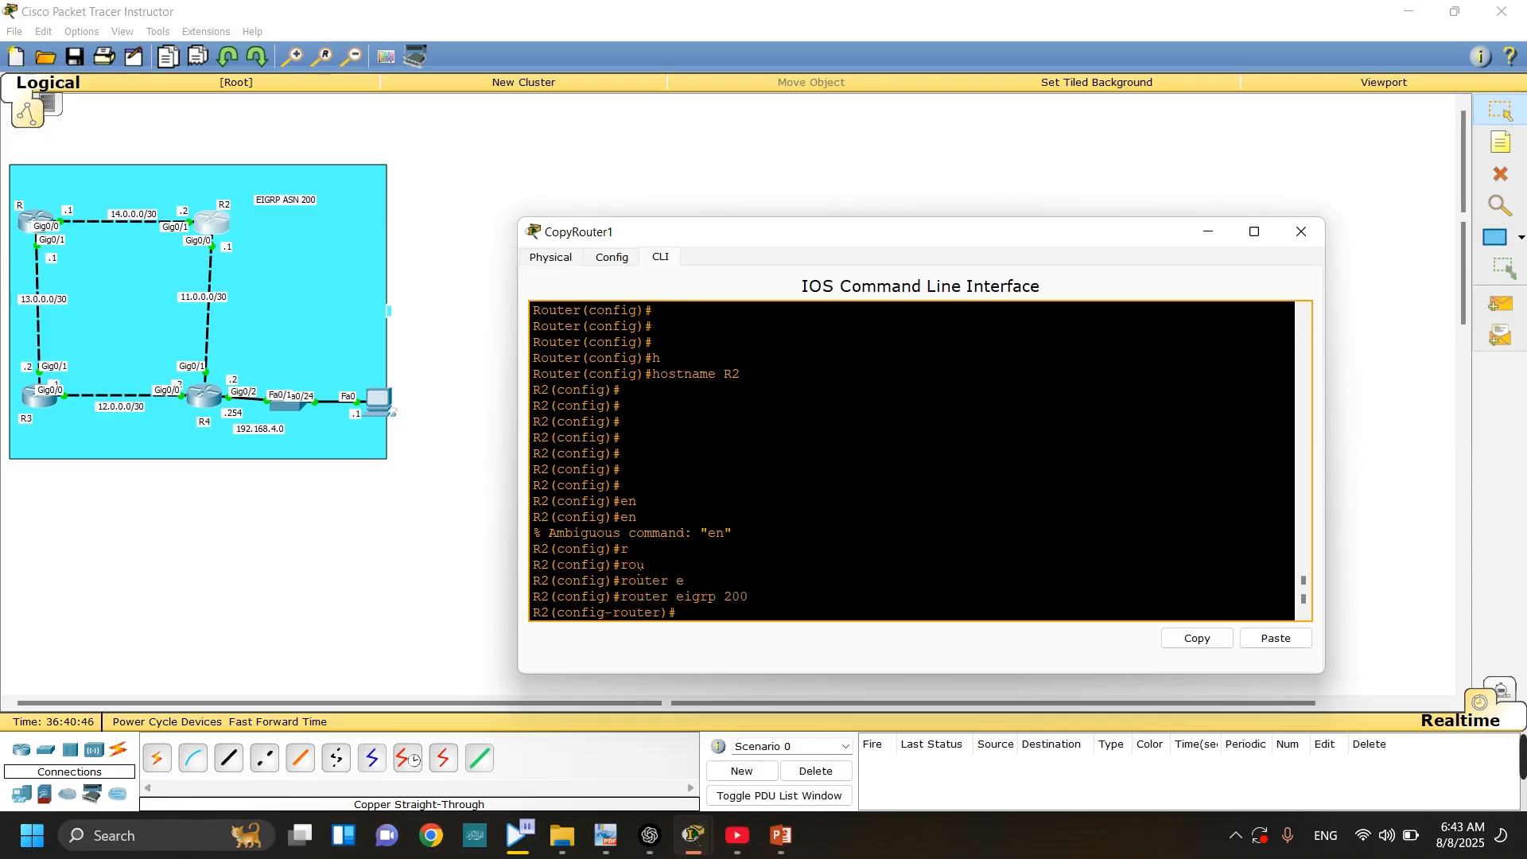
key(Return)
key(Return)
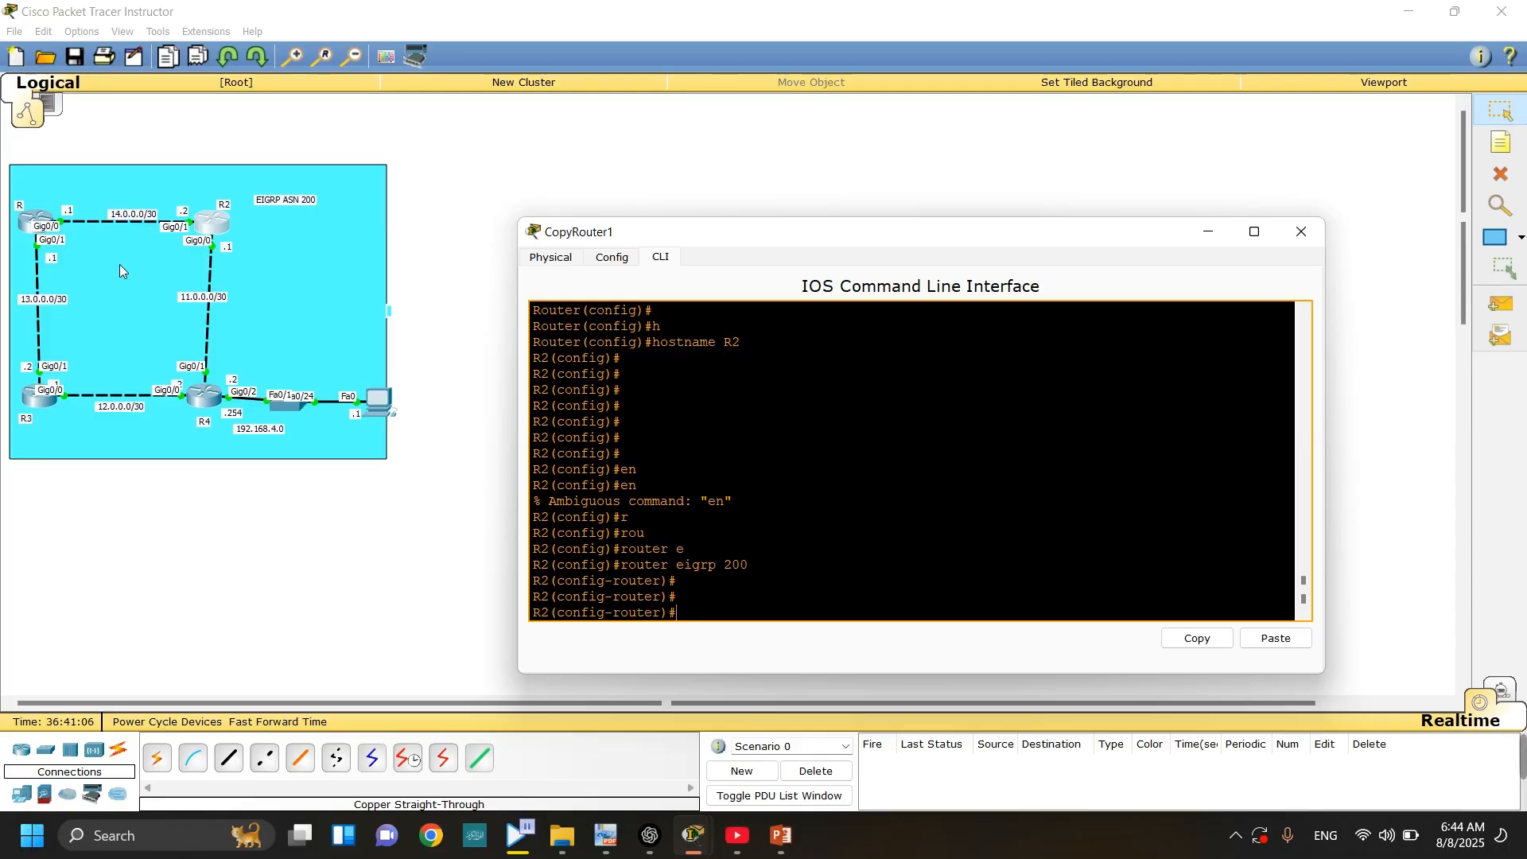
- Enter the EIGRP statement network 14.0.0.0 0.0.0.3 on R2 for its link to R1
text(net)
key(Tab)
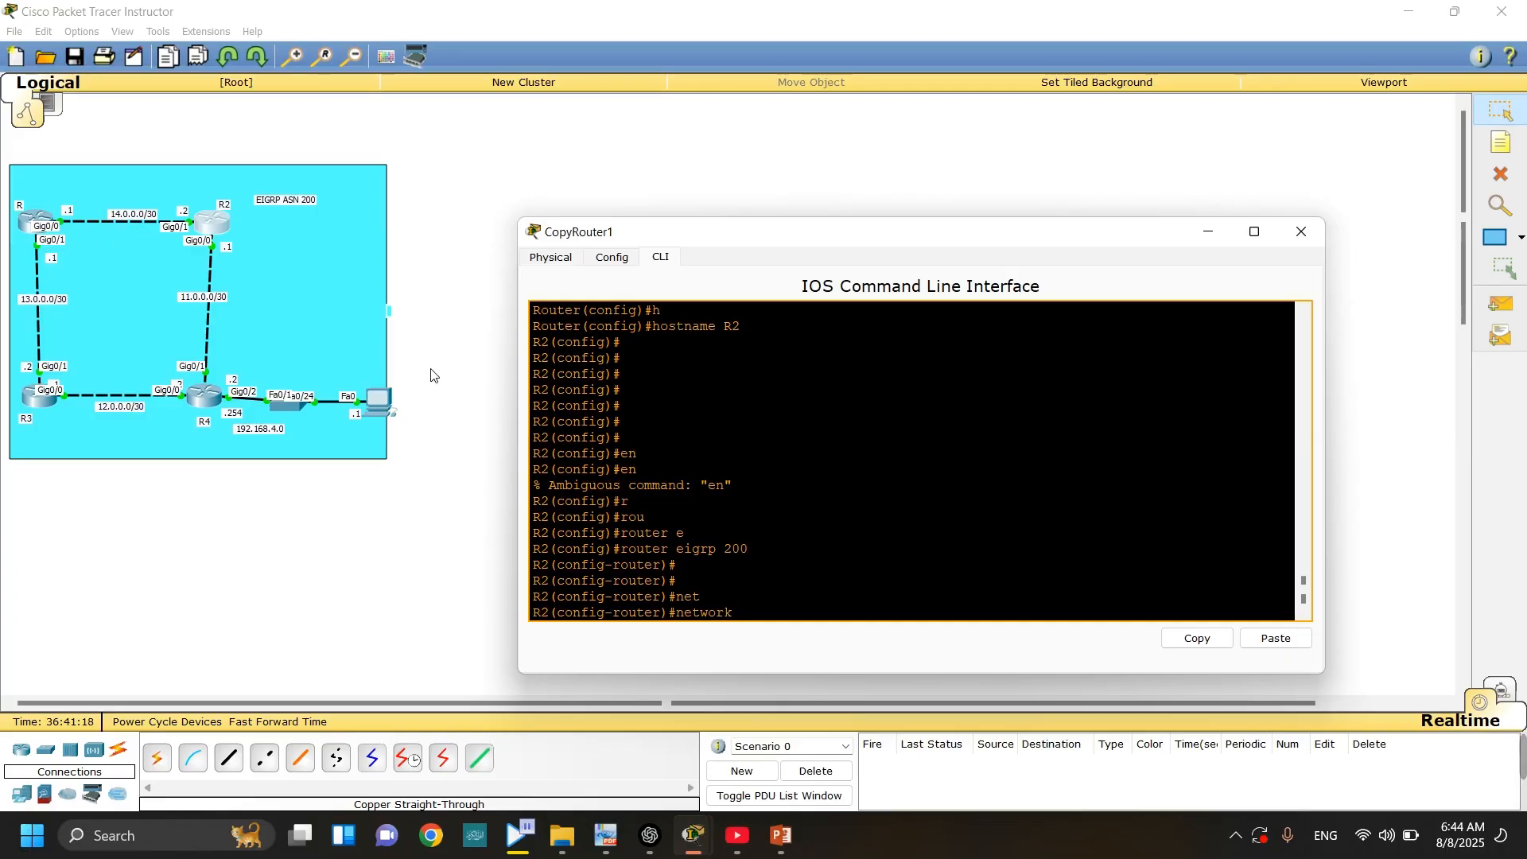
text(14.0.0.0 0.0.0.3)
drag(876, 623, 819, 623)
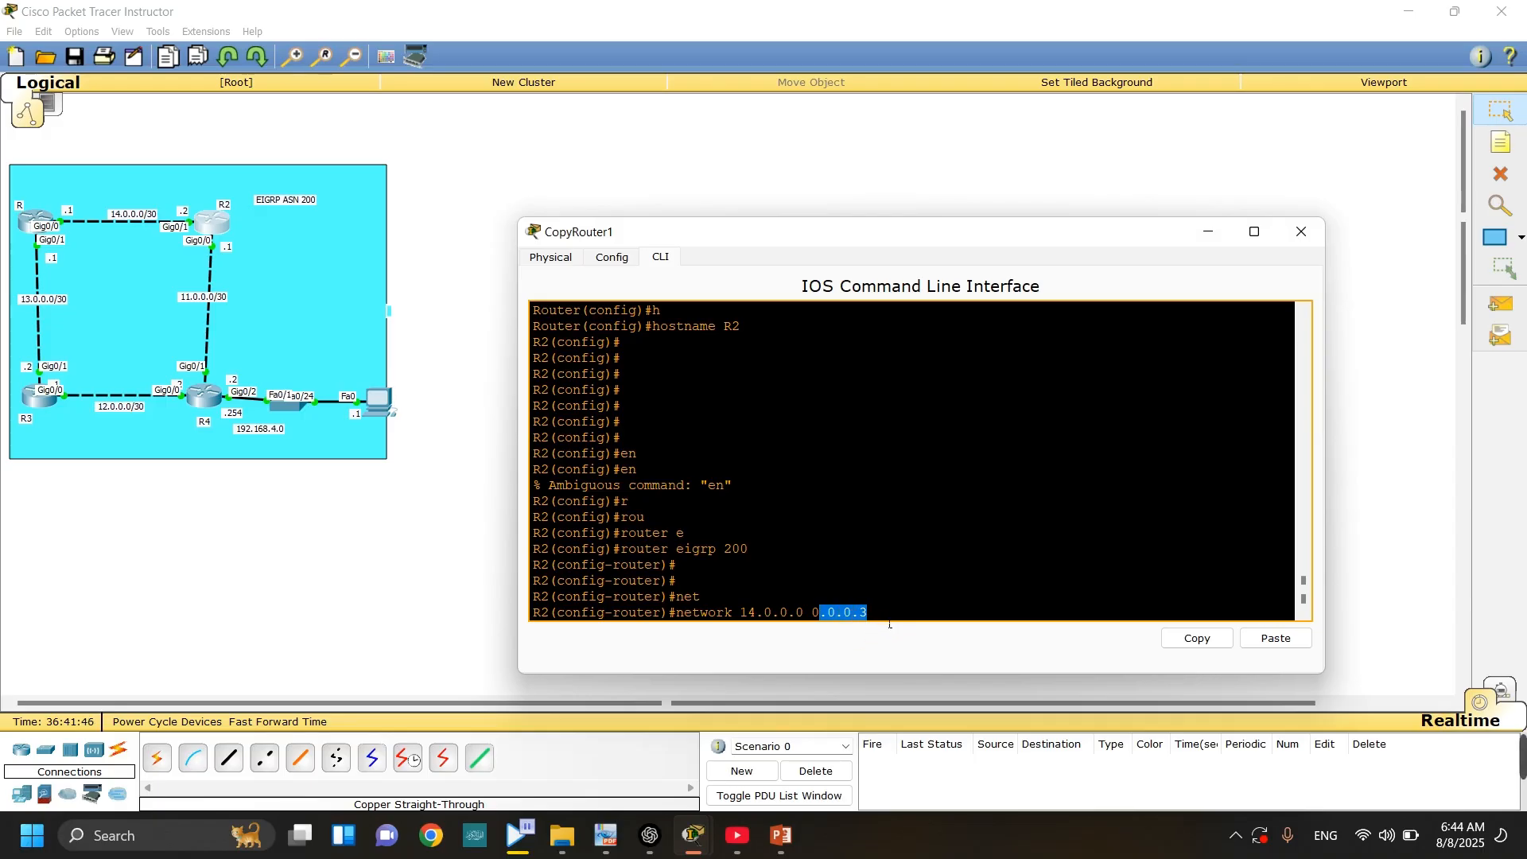
click(890, 623)
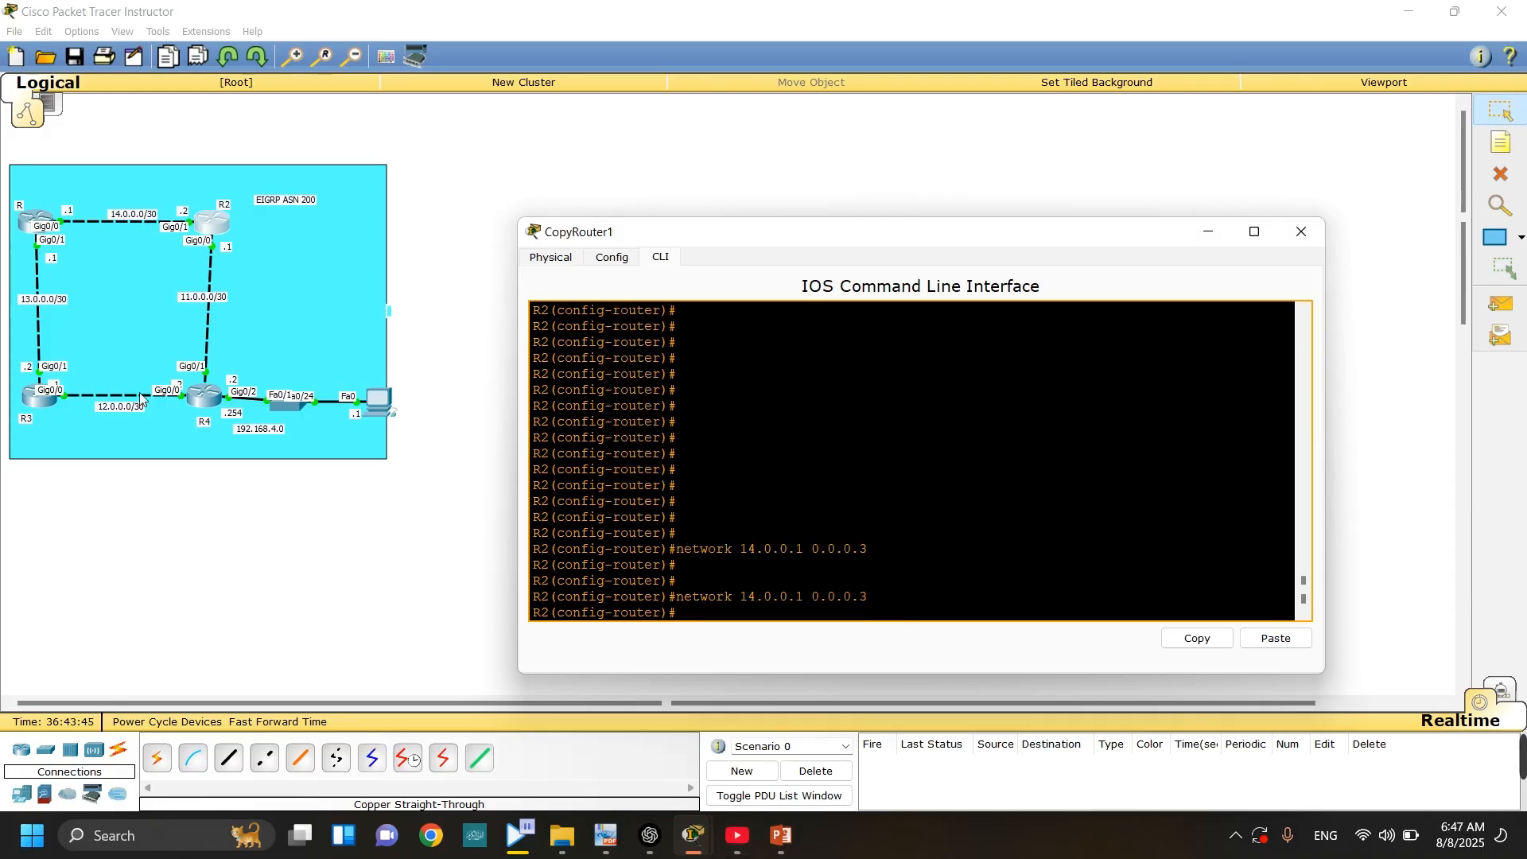
- Return to R2's command line and advertise its link to R4 in EIGRP with network 11.0.0.0 0.0.0.3
click(30, 230)
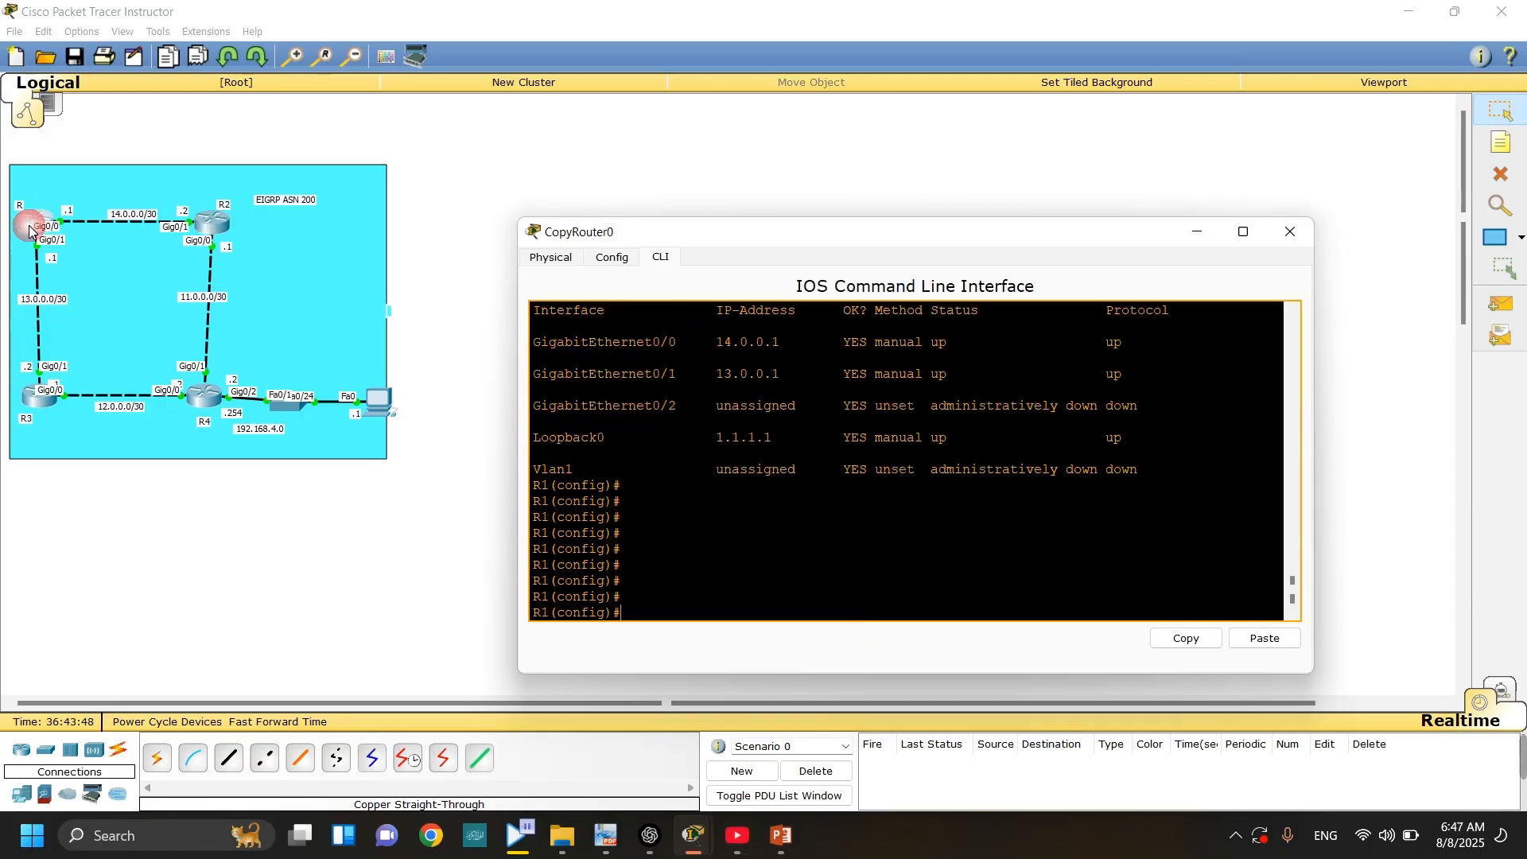
click(213, 233)
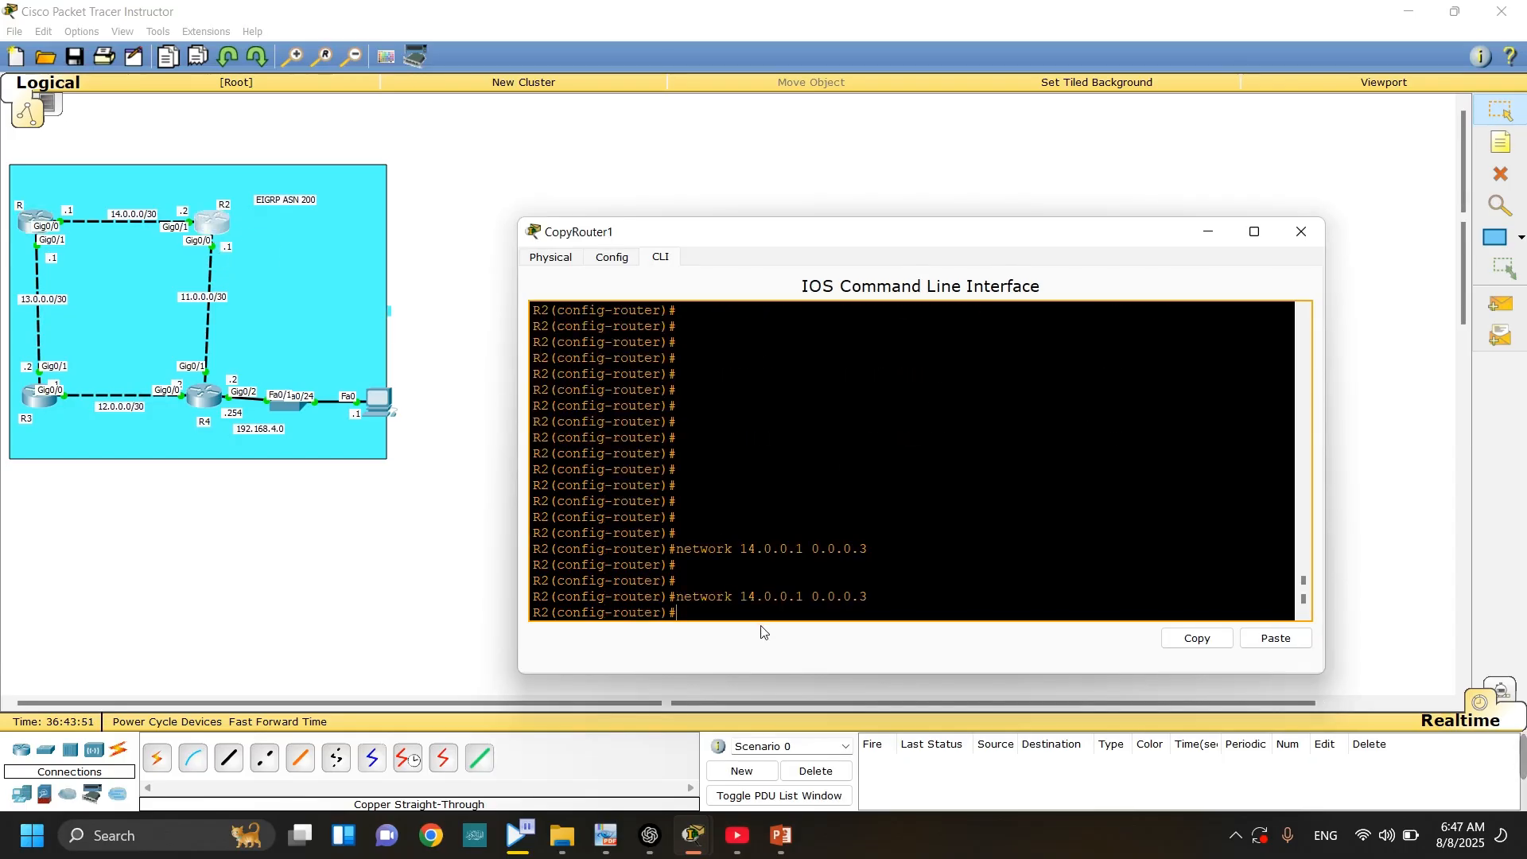
text(net)
key(Tab)
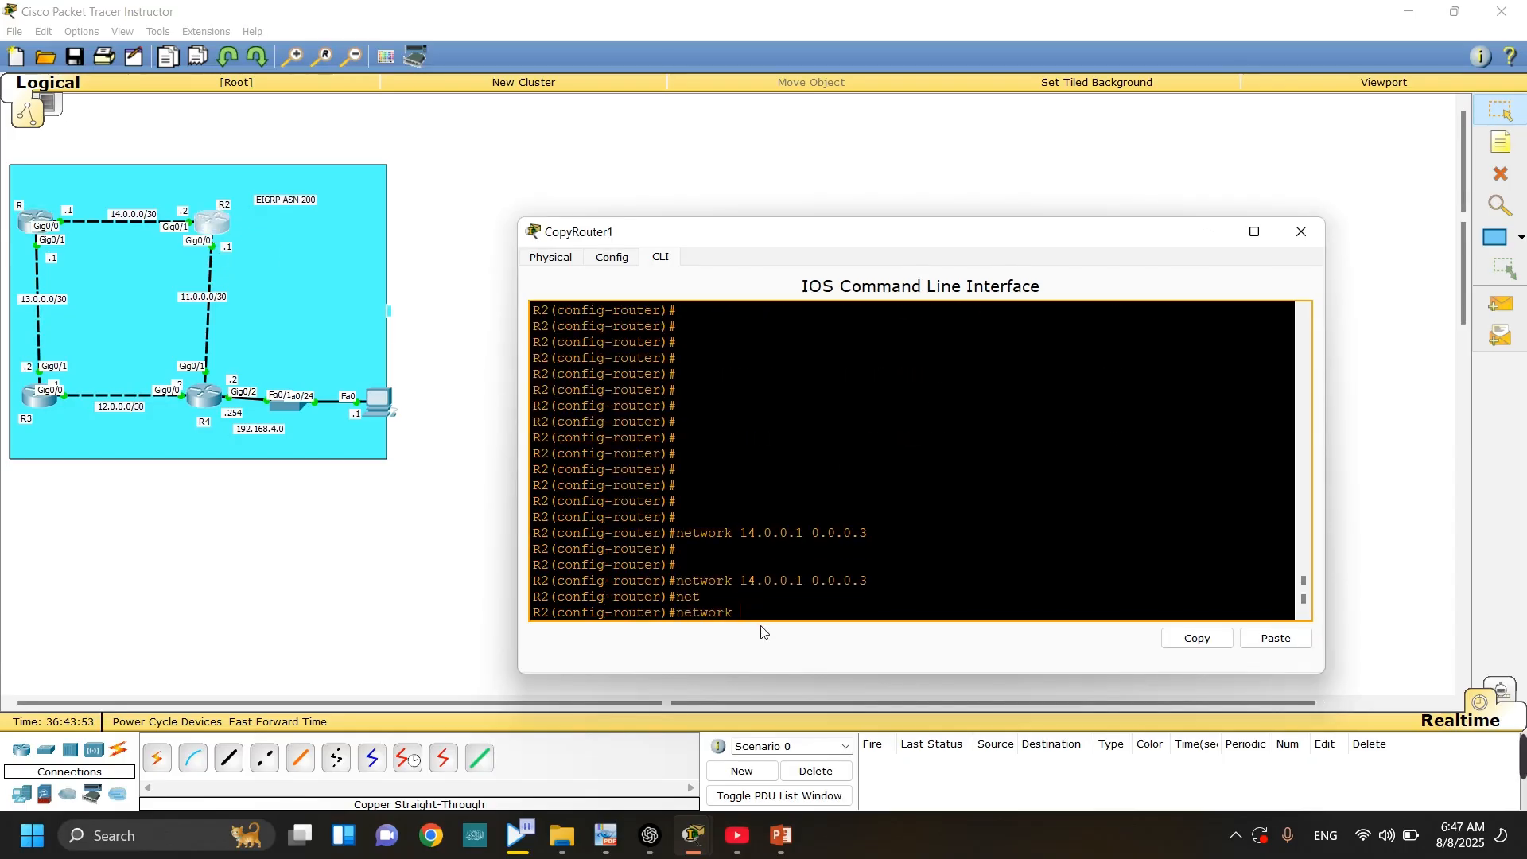
text(11.0.0.0)
key(BackSpace)
text(0.0.0.3)
key(Return)
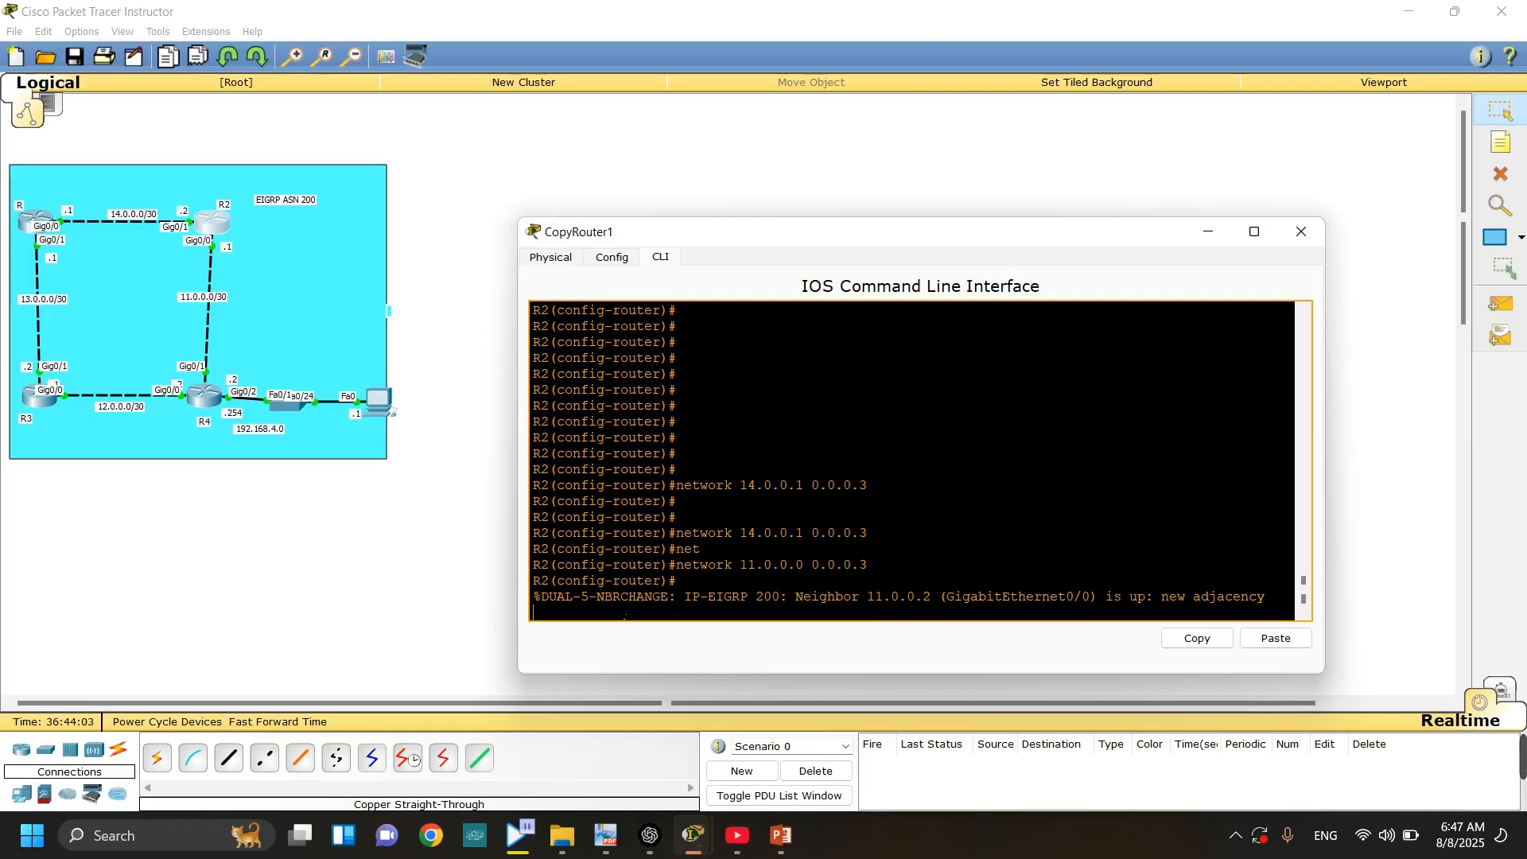
- Examine the EIGRP neighbor address and interface reported in R2's console
drag(603, 607, 1105, 610)
click(822, 620)
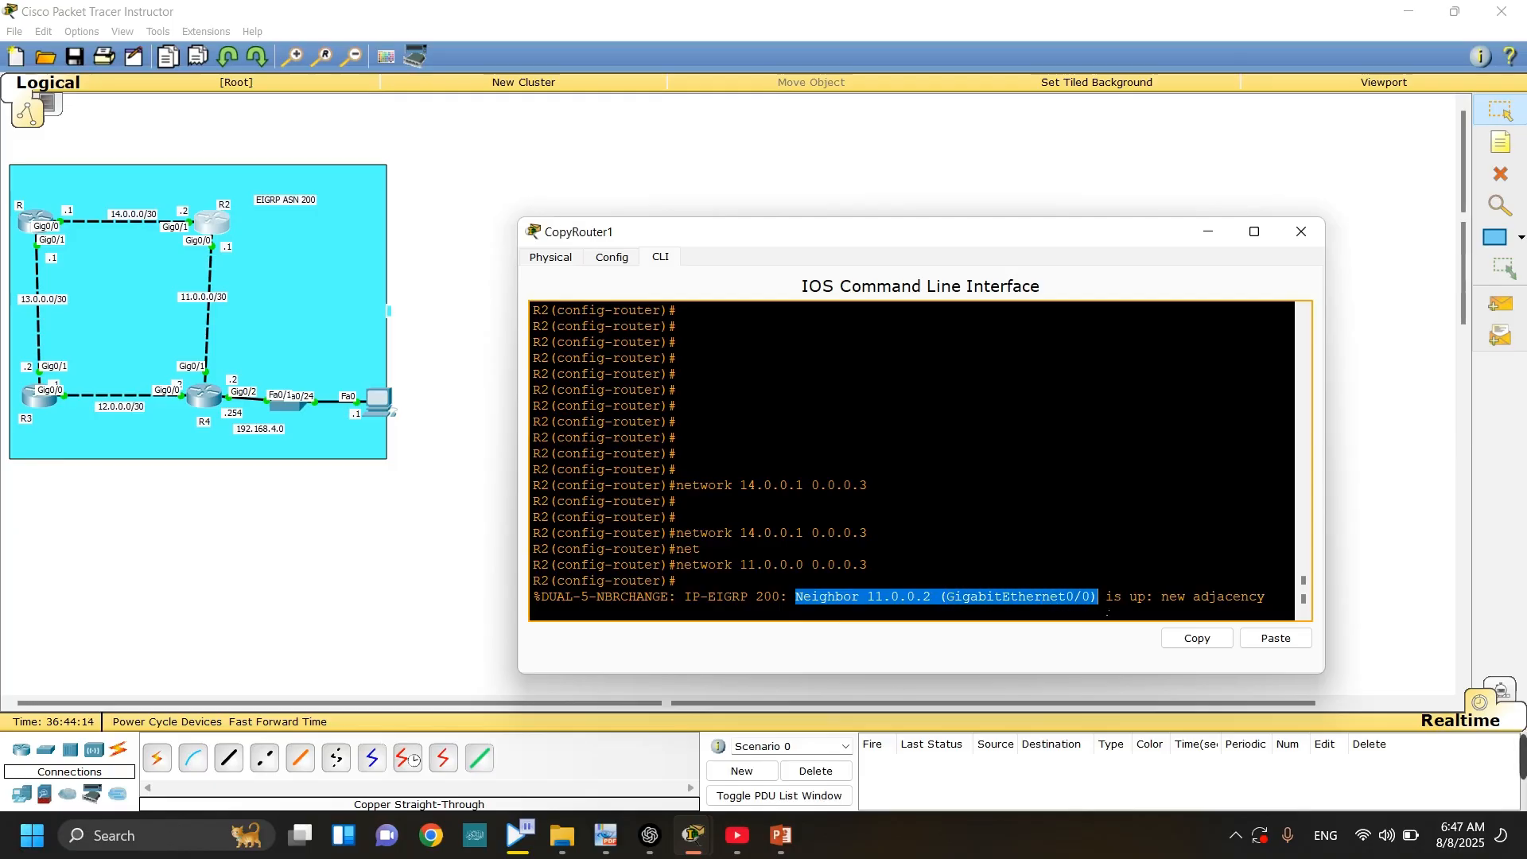
click(1013, 621)
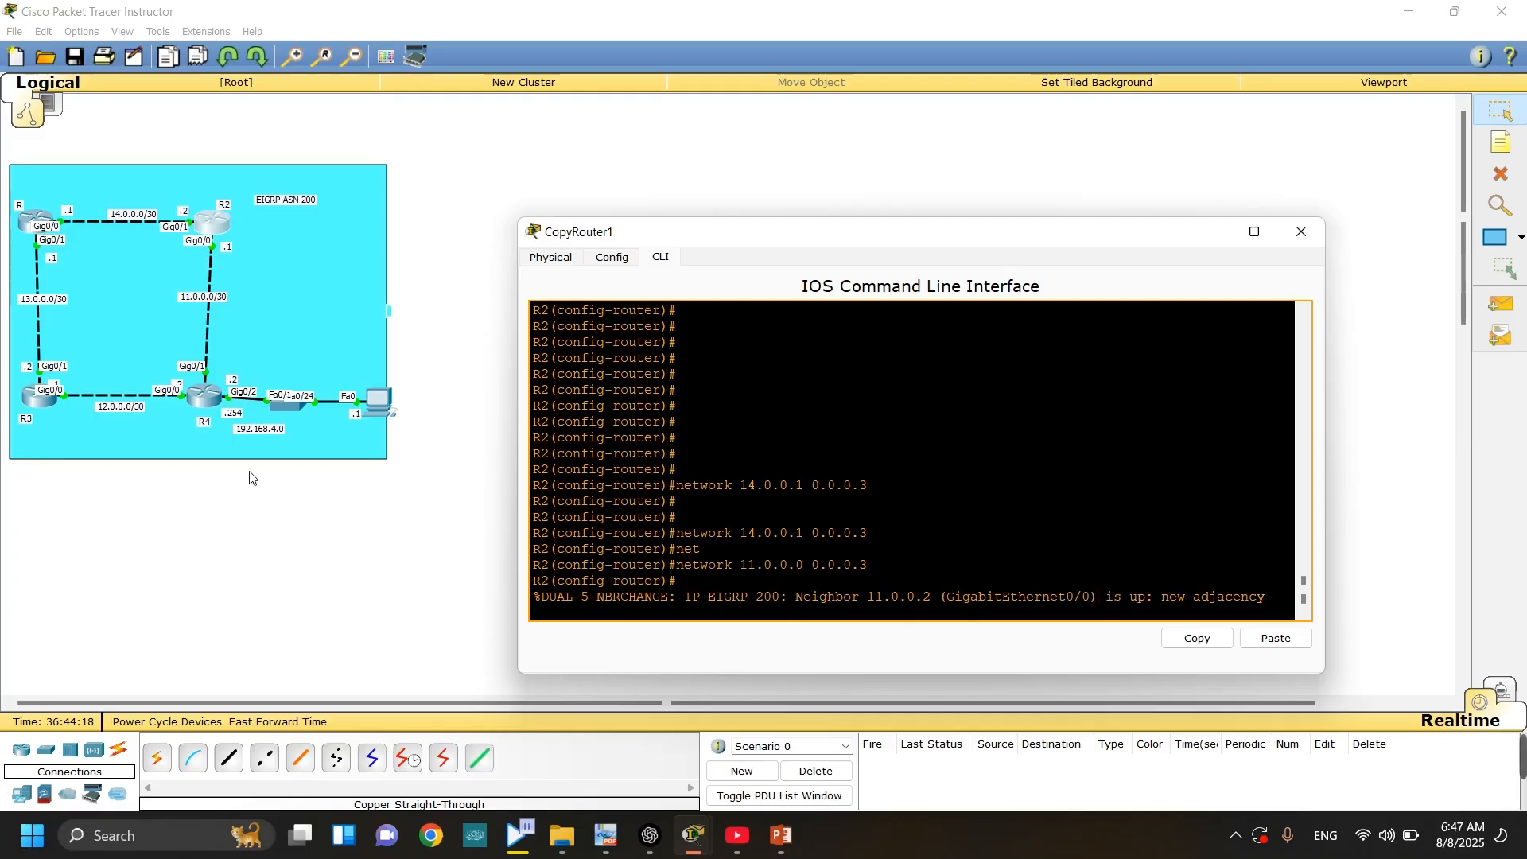
- Shift the .2 label near R4's Gig0/1 port slightly left and reopen R2's command line at a fresh prompt
click(235, 380)
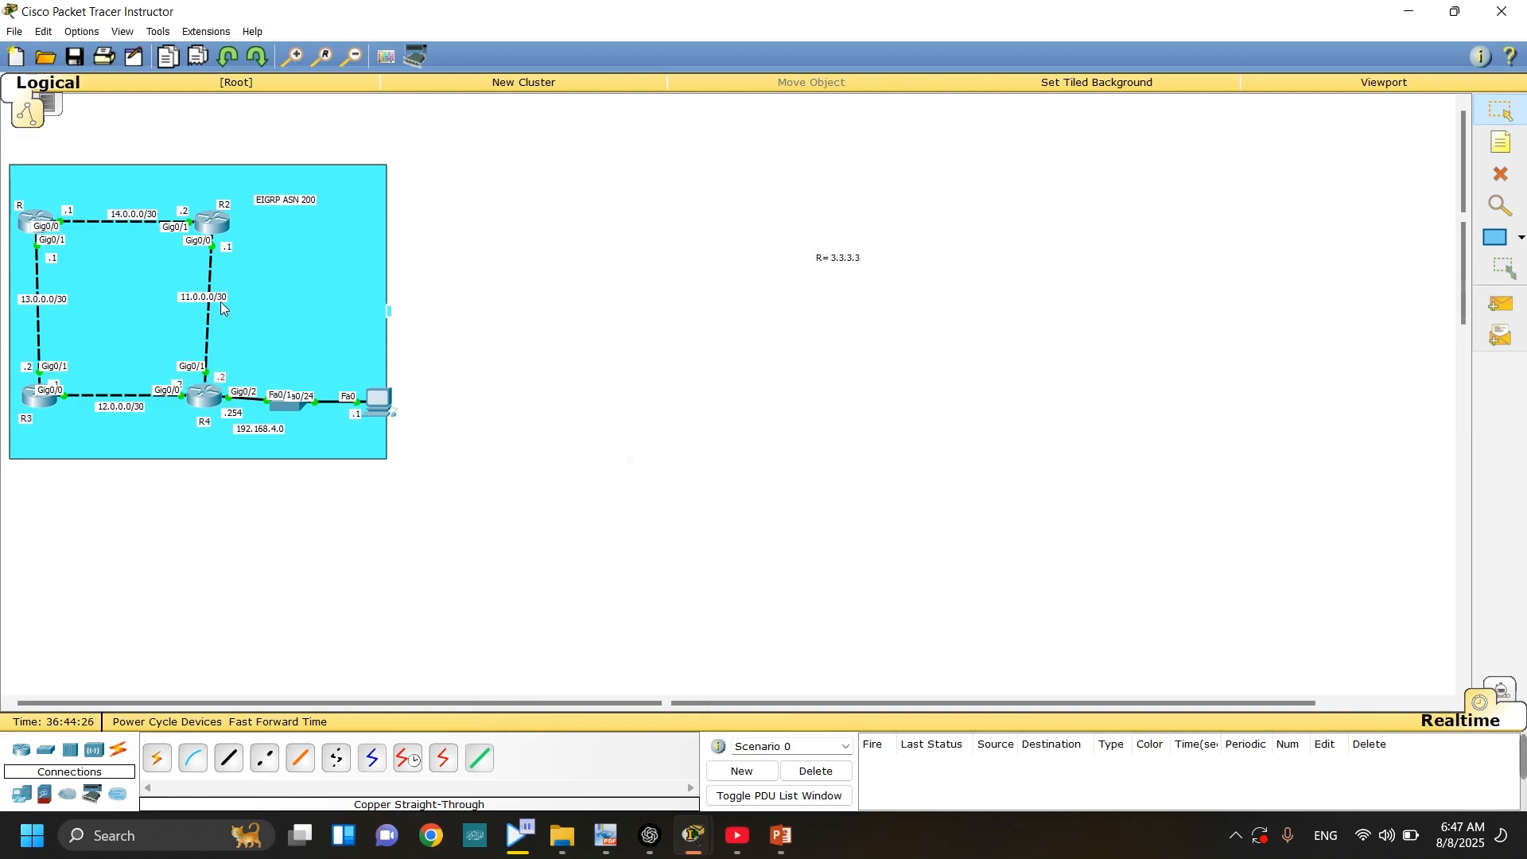
click(215, 222)
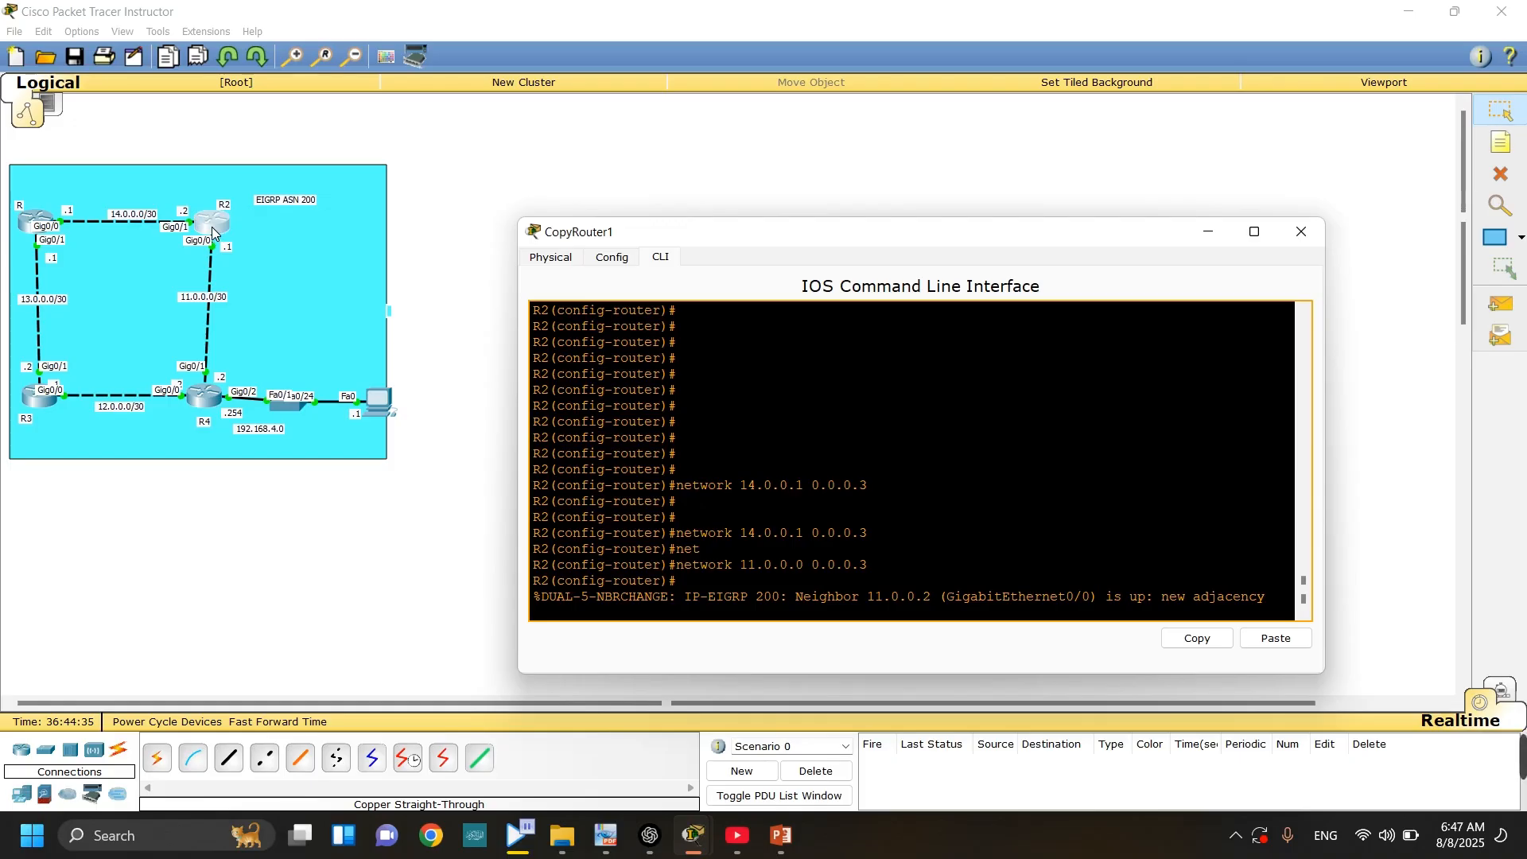
key(Return)
key(Return)
key(Return)
key(Return)
key(Return)
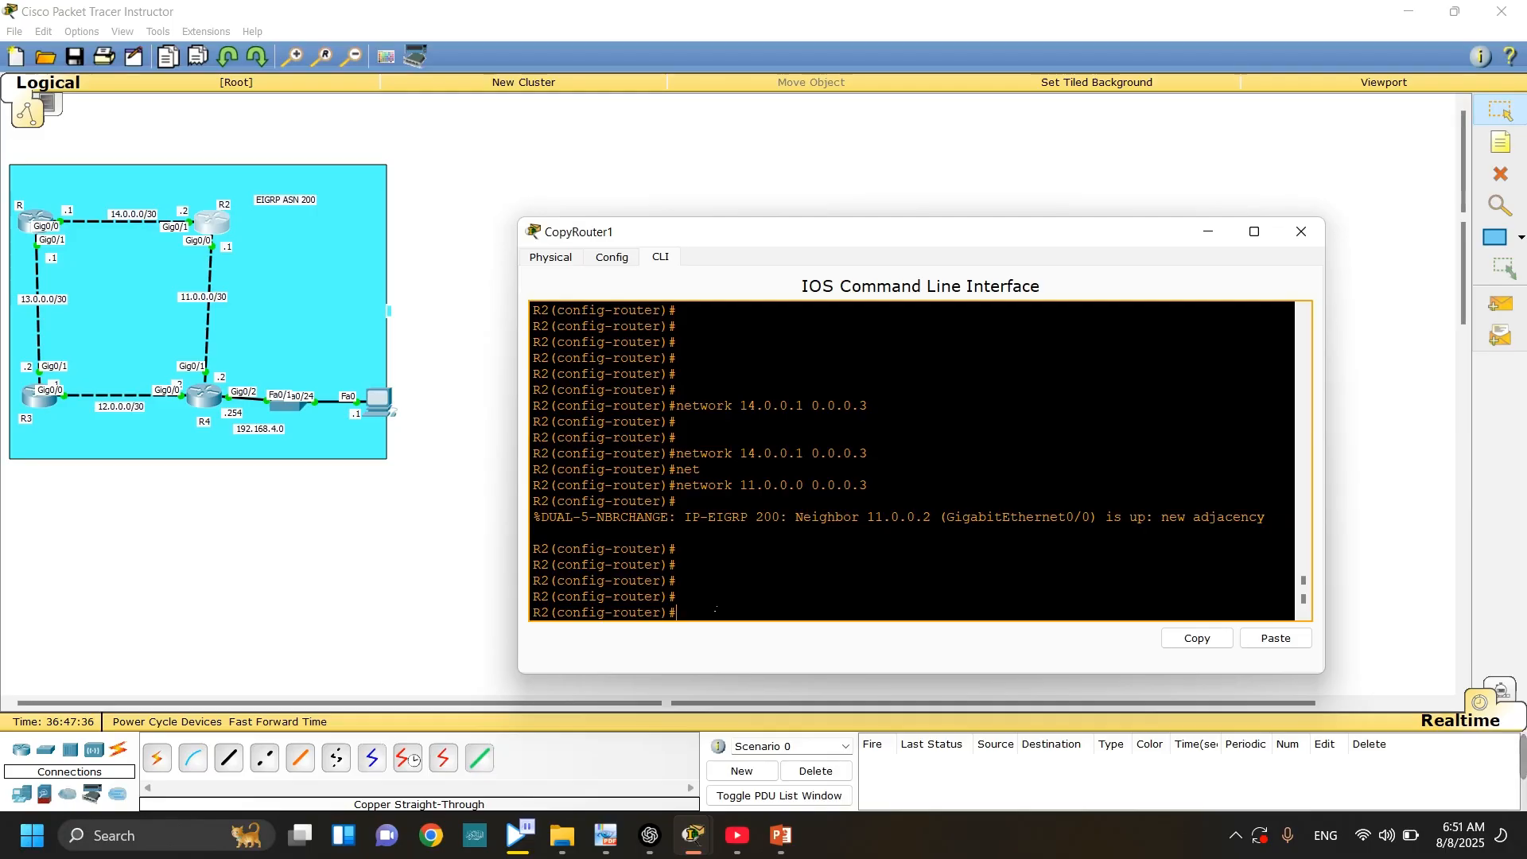
- Advertise R2's loopback address in EIGRP 200 with network 2.2.2.2 0.0.0.0
text(net)
key(Tab)
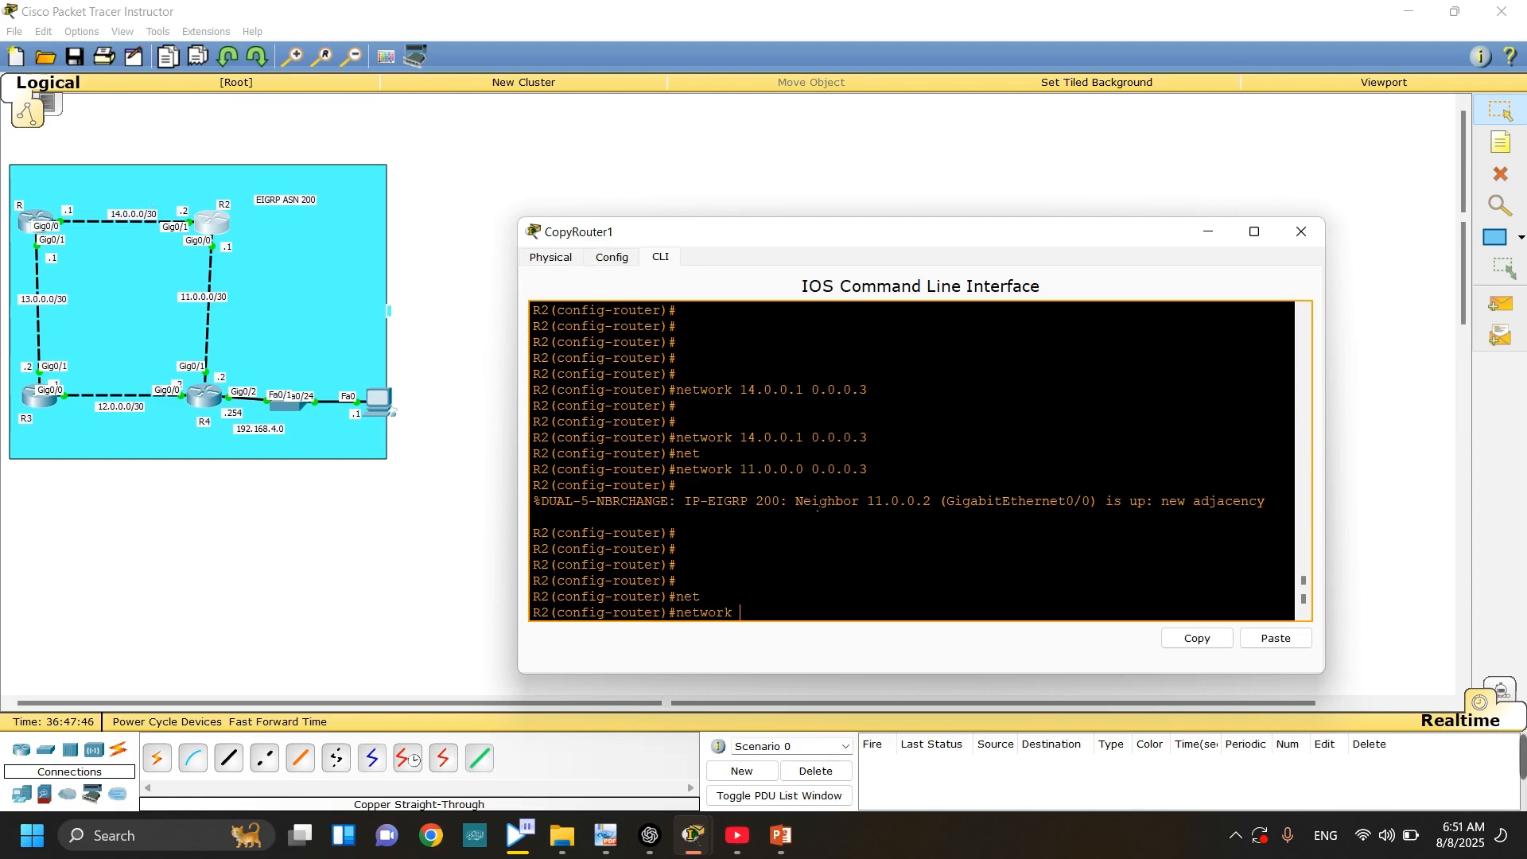
text(2.2.2.2 0.0)
key(BackSpace)
key(BackSpace)
key(BackSpace)
key(BackSpace)
text(0.0.0)
key(Return)
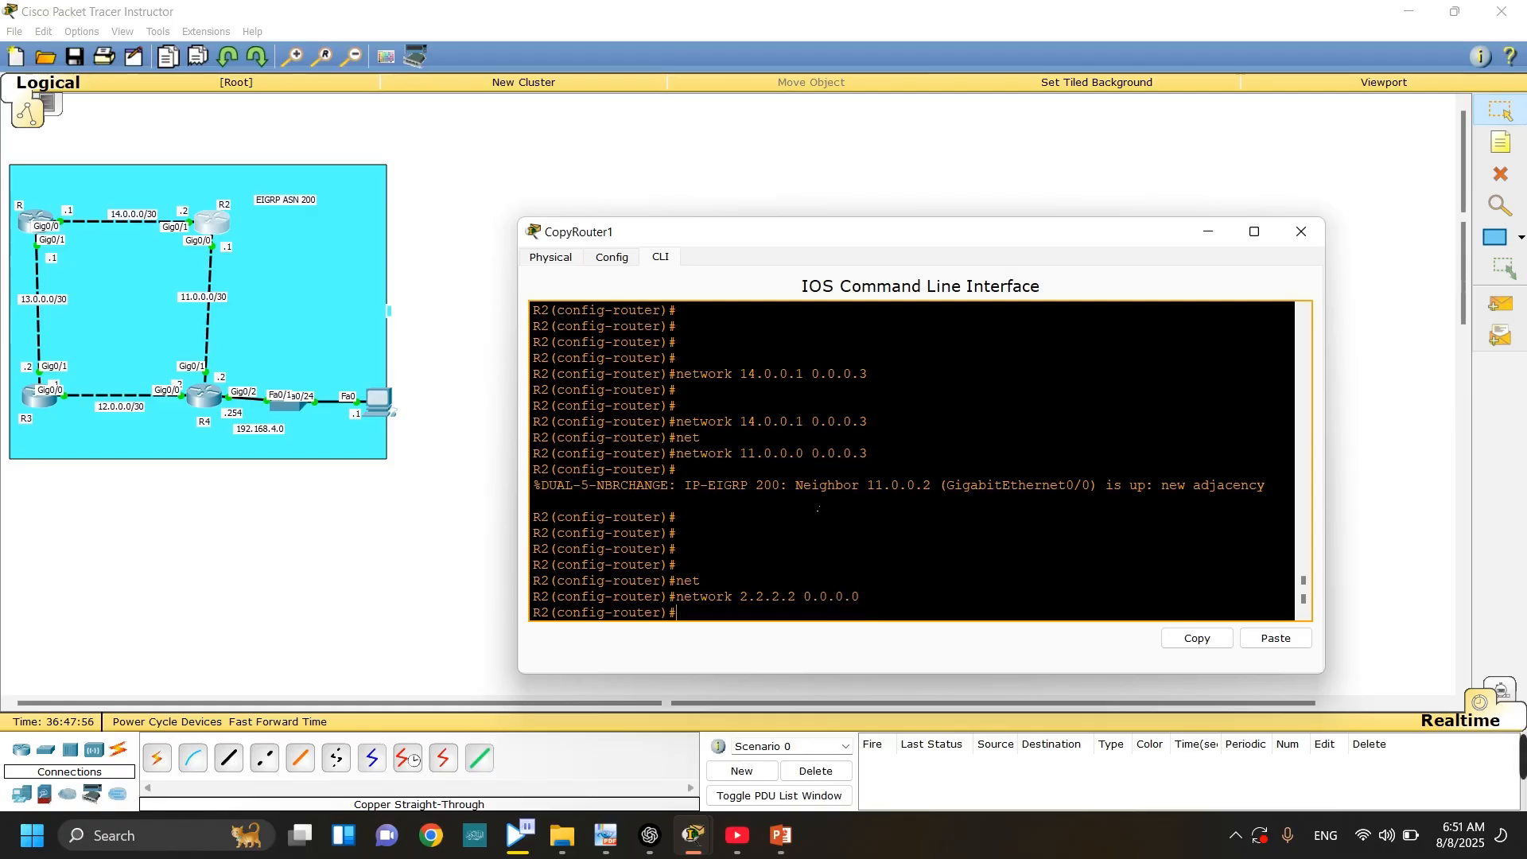
- Make interface loopback 0 passive in R2's EIGRP 200 process
text(pas)
key(Tab)
text(l)
key(Tab)
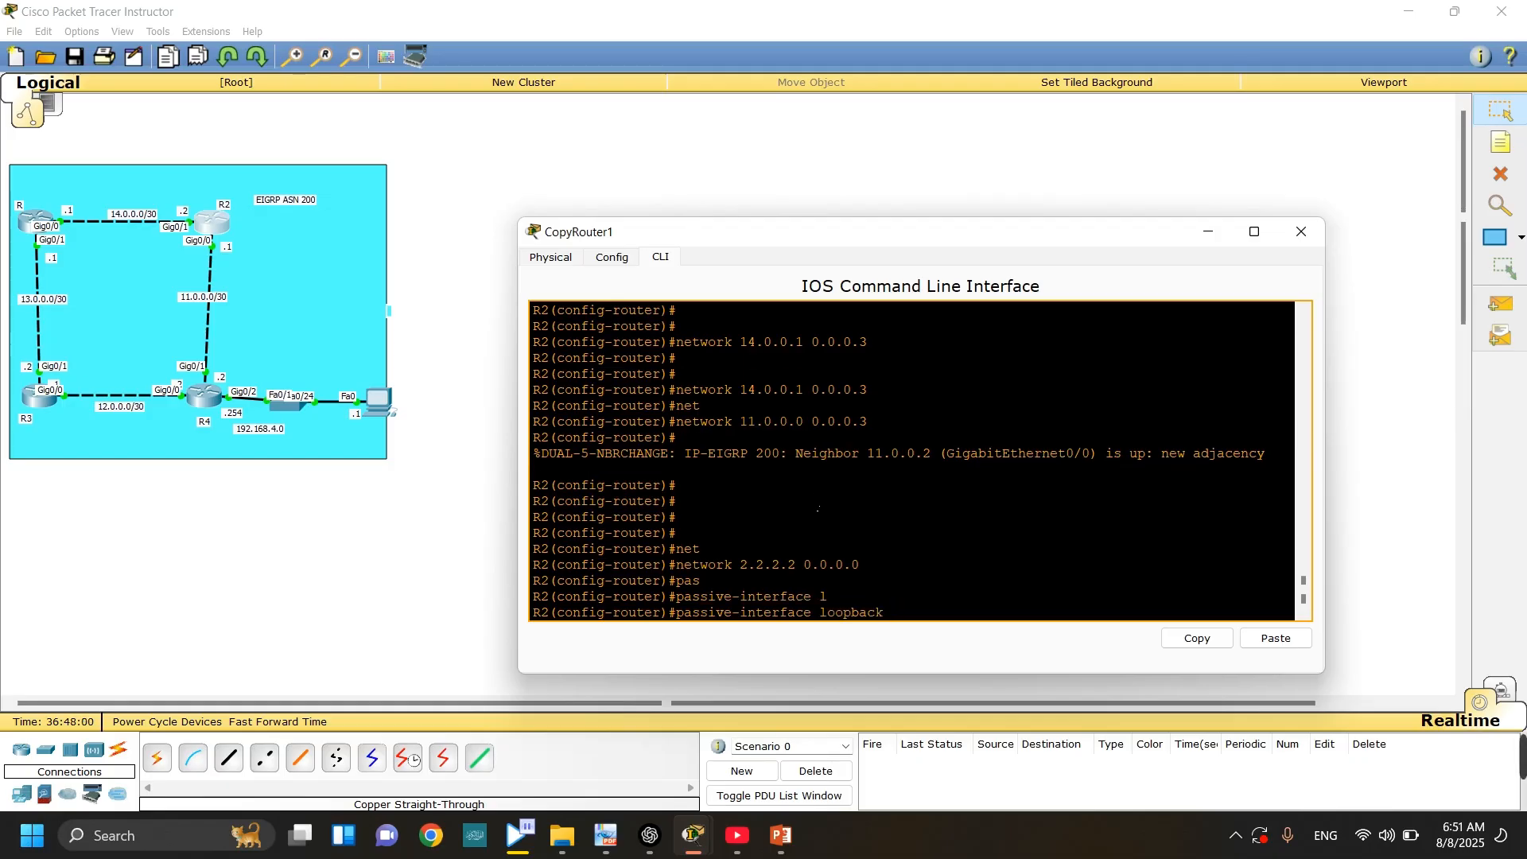
text(0)
key(Return)
key(Return)
key(Return)
key(Return)
key(Return)
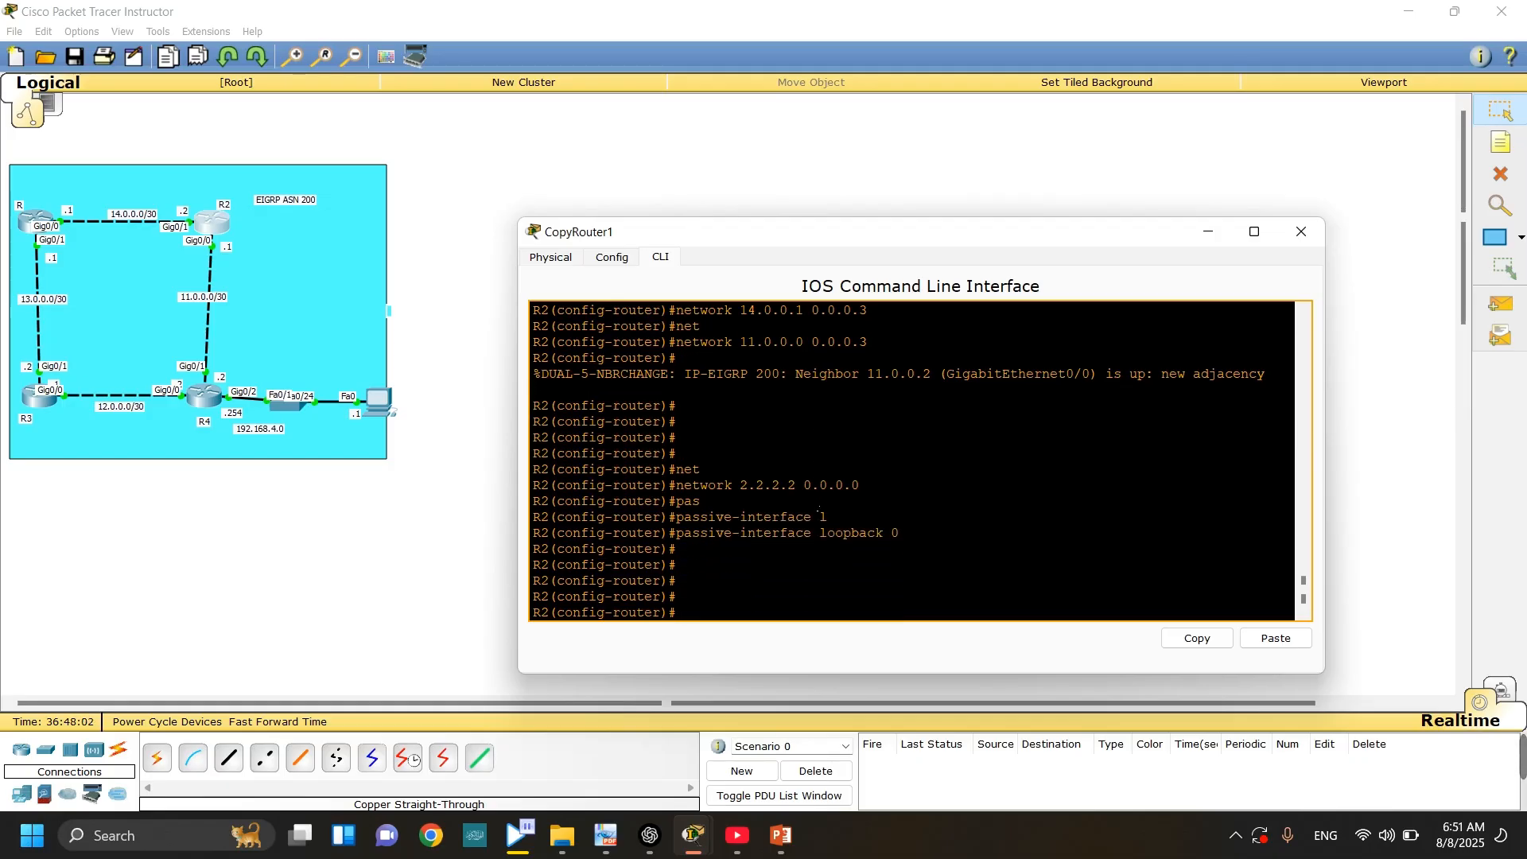
- Disable automatic summarization in R2's EIGRP 200 process with no auto-summary
text(no a)
key(Tab)
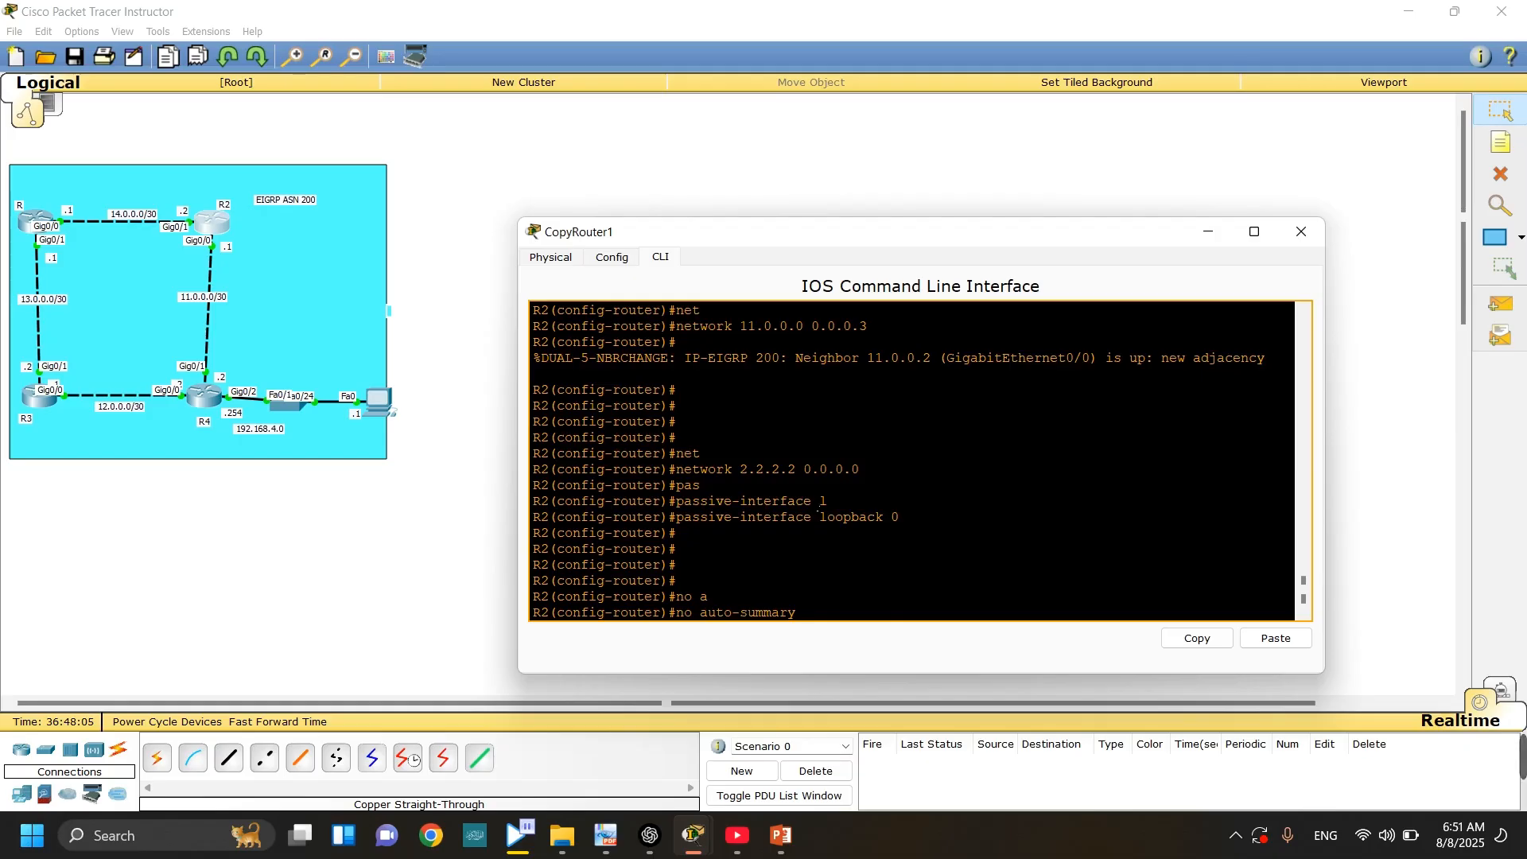
key(Return)
key(Return)
key(Return)
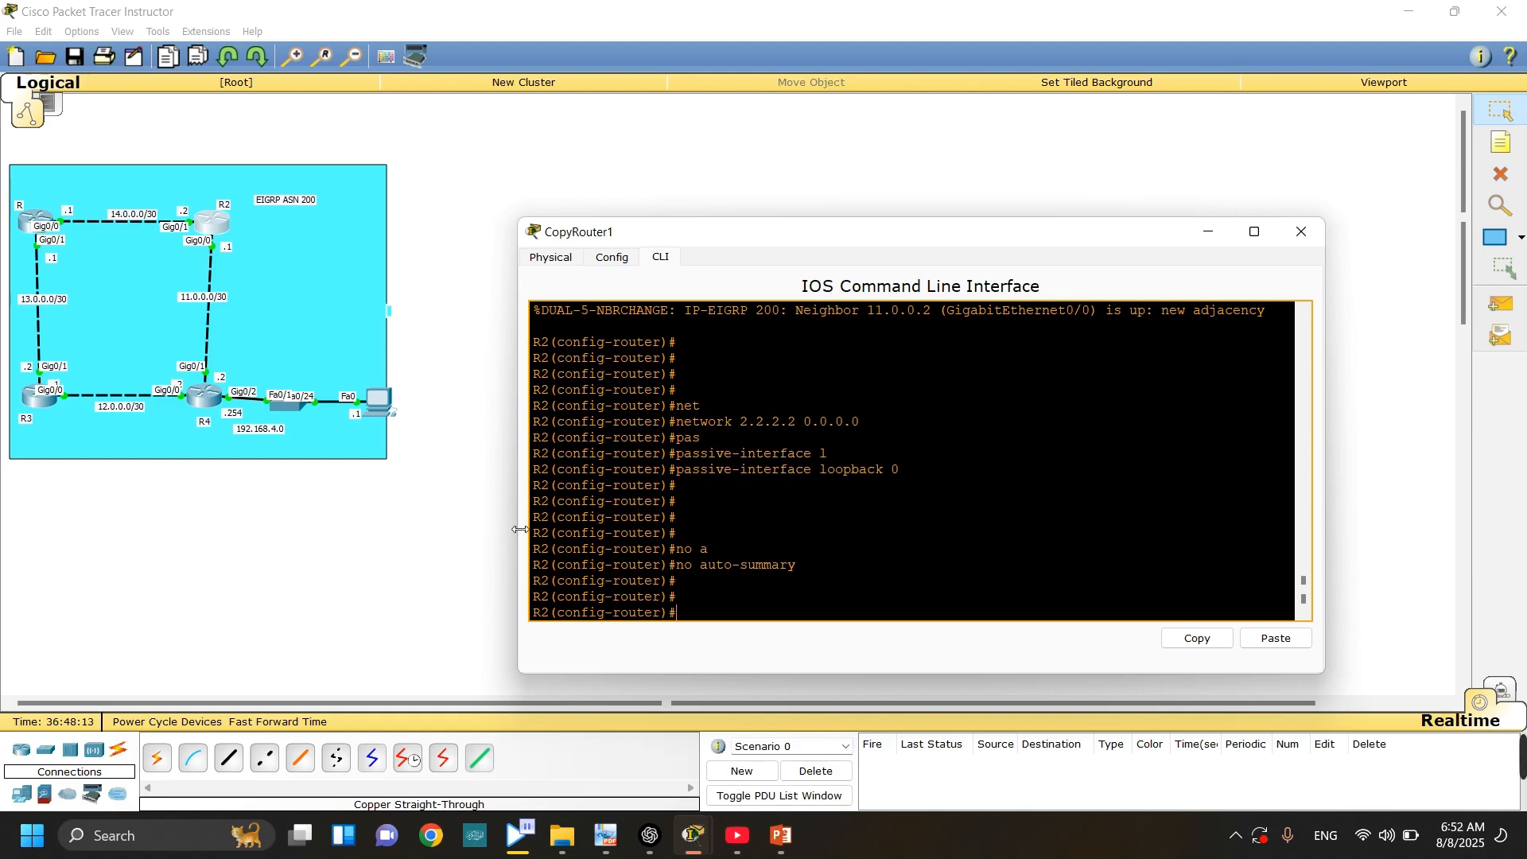
- Reopen R2's command line and exit EIGRP router configuration back to global configuration mode
click(487, 533)
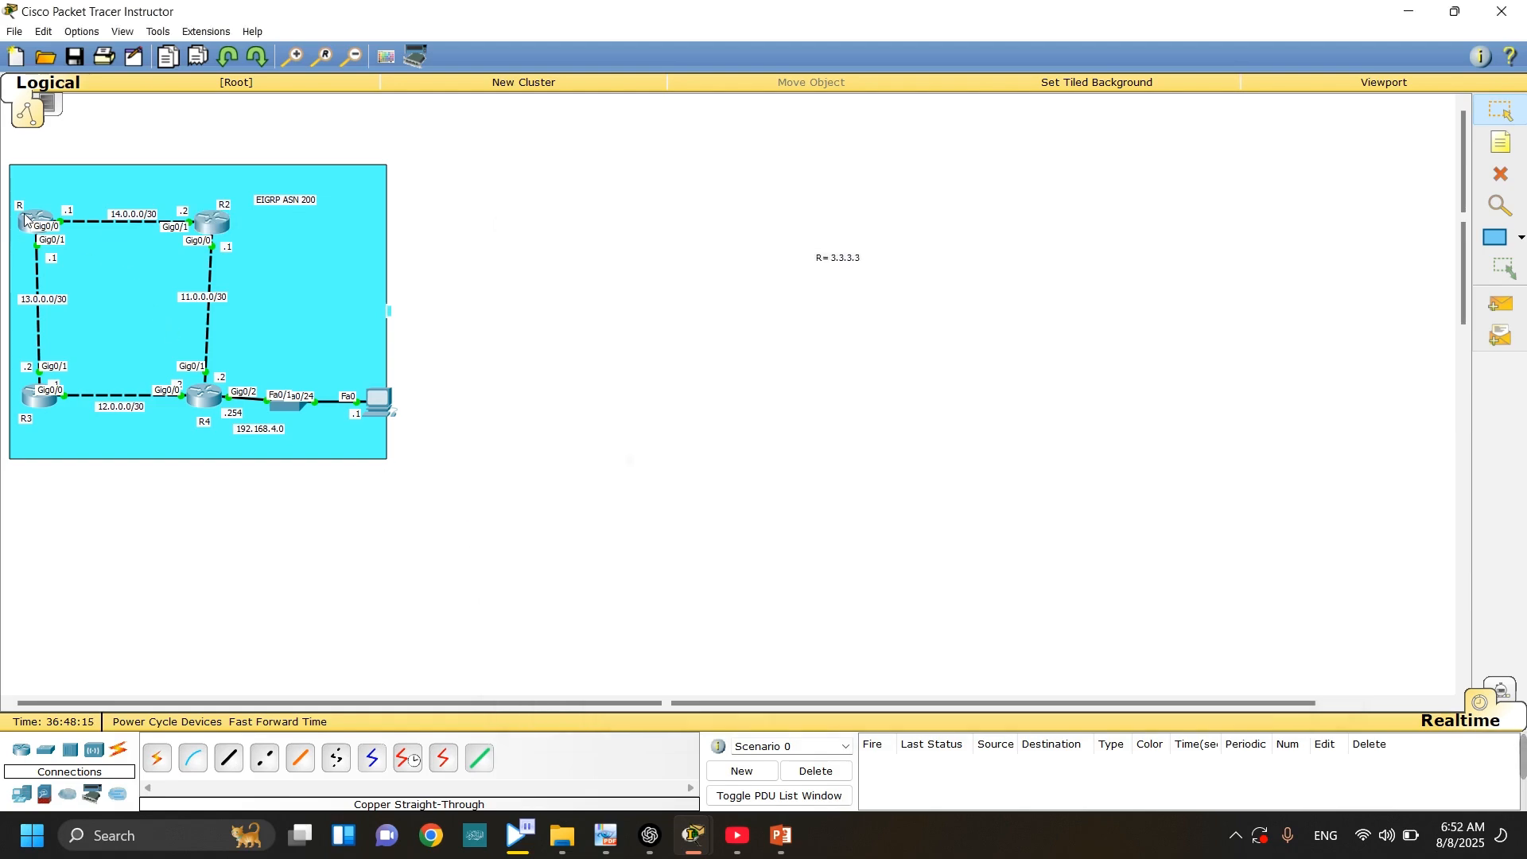
click(211, 228)
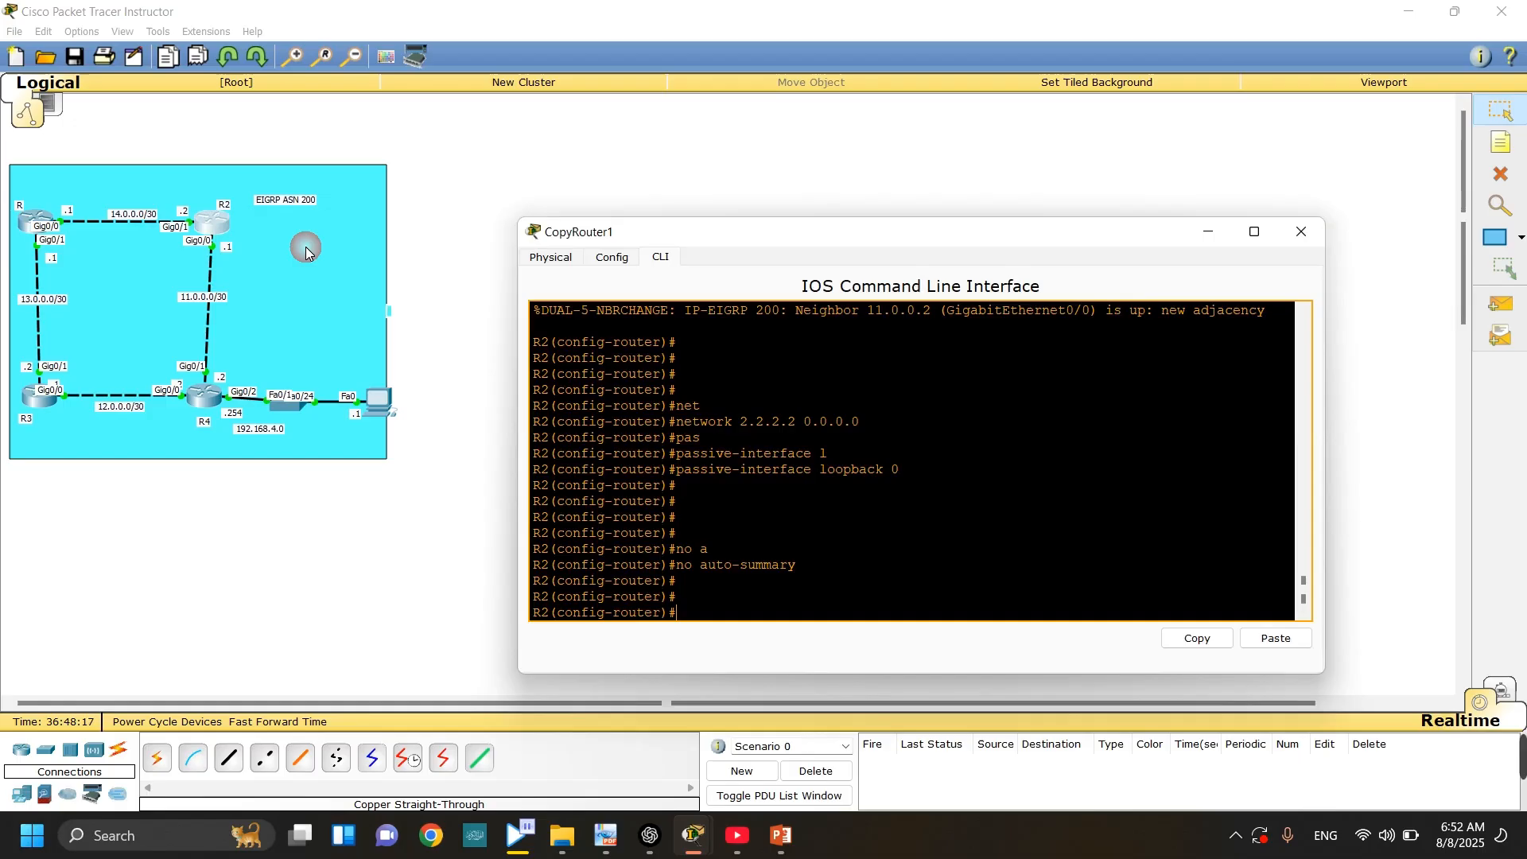
click(745, 598)
text(ex)
key(Return)
key(Return)
key(Return)
- Show R2's routing protocol details with do sh ip protocol and page through to the end of the output
text(do sh ip)
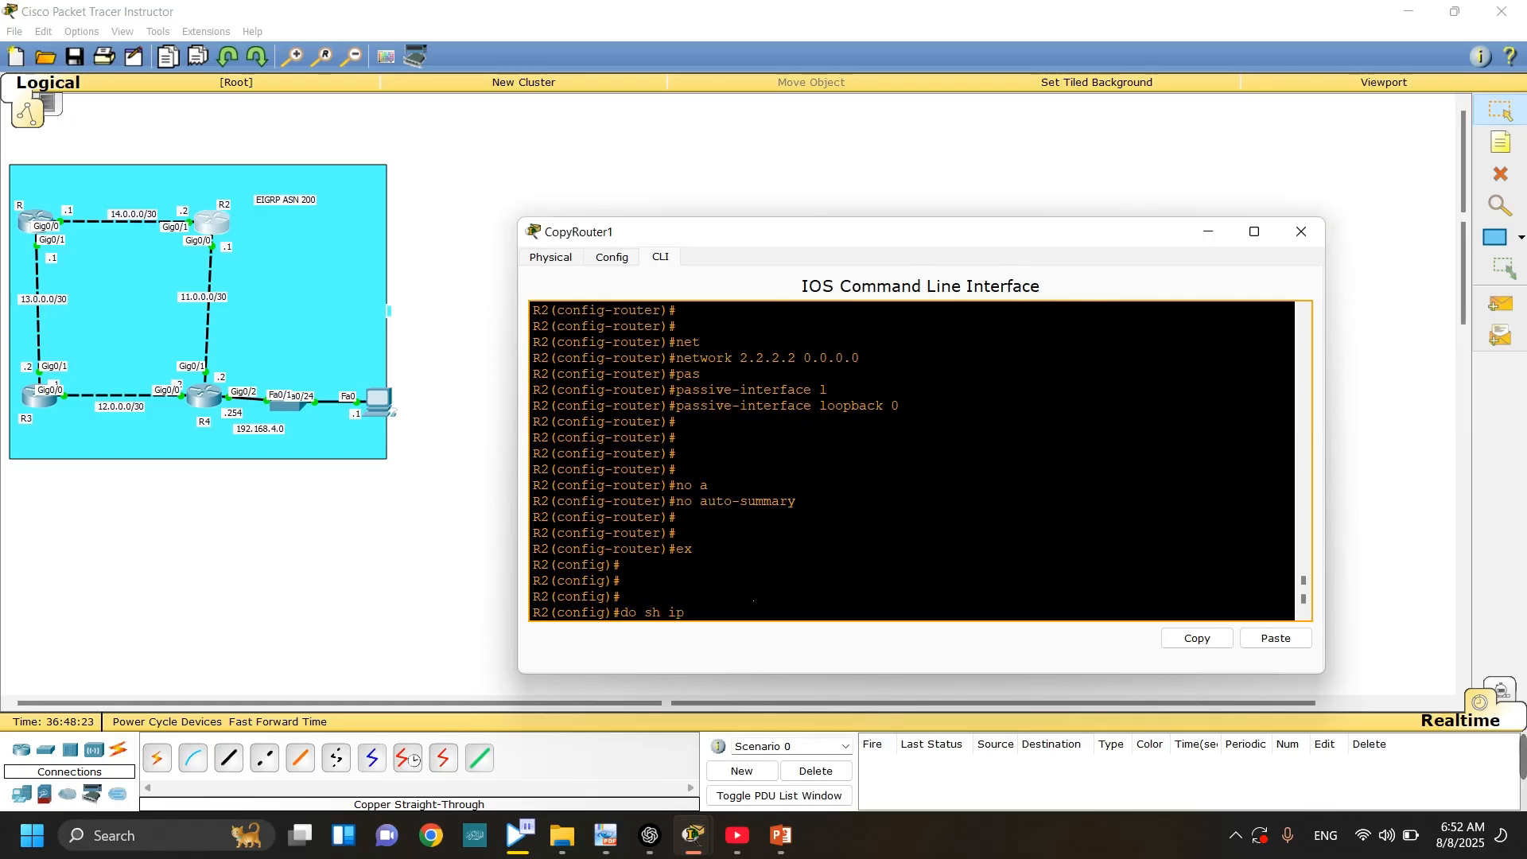
text( protocol)
key(Return)
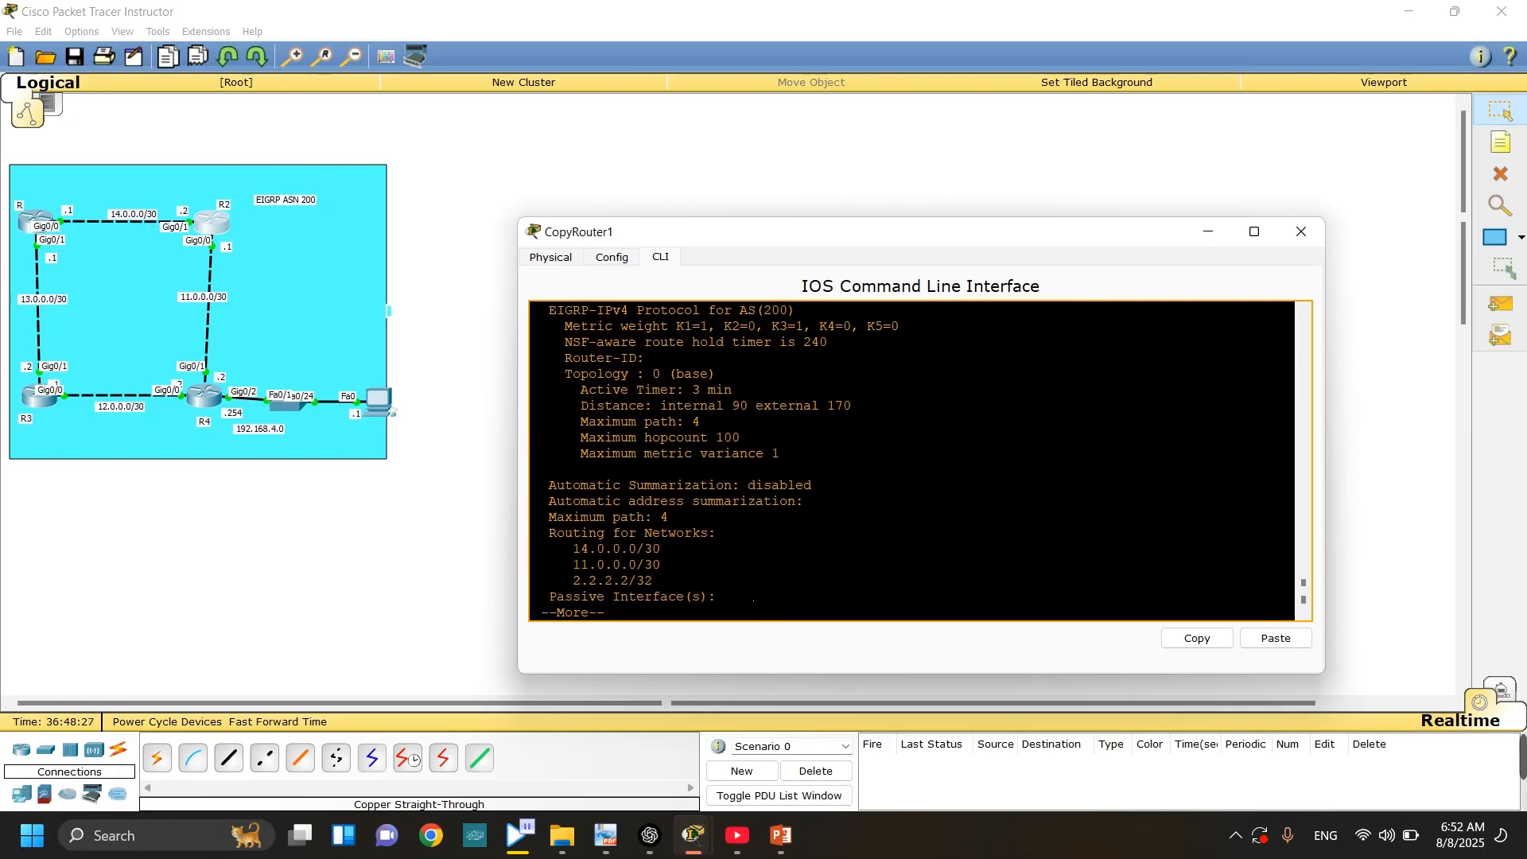
key(Return)
key(Return)
key(Return)
key(Return)
key(Return)
key(Return)
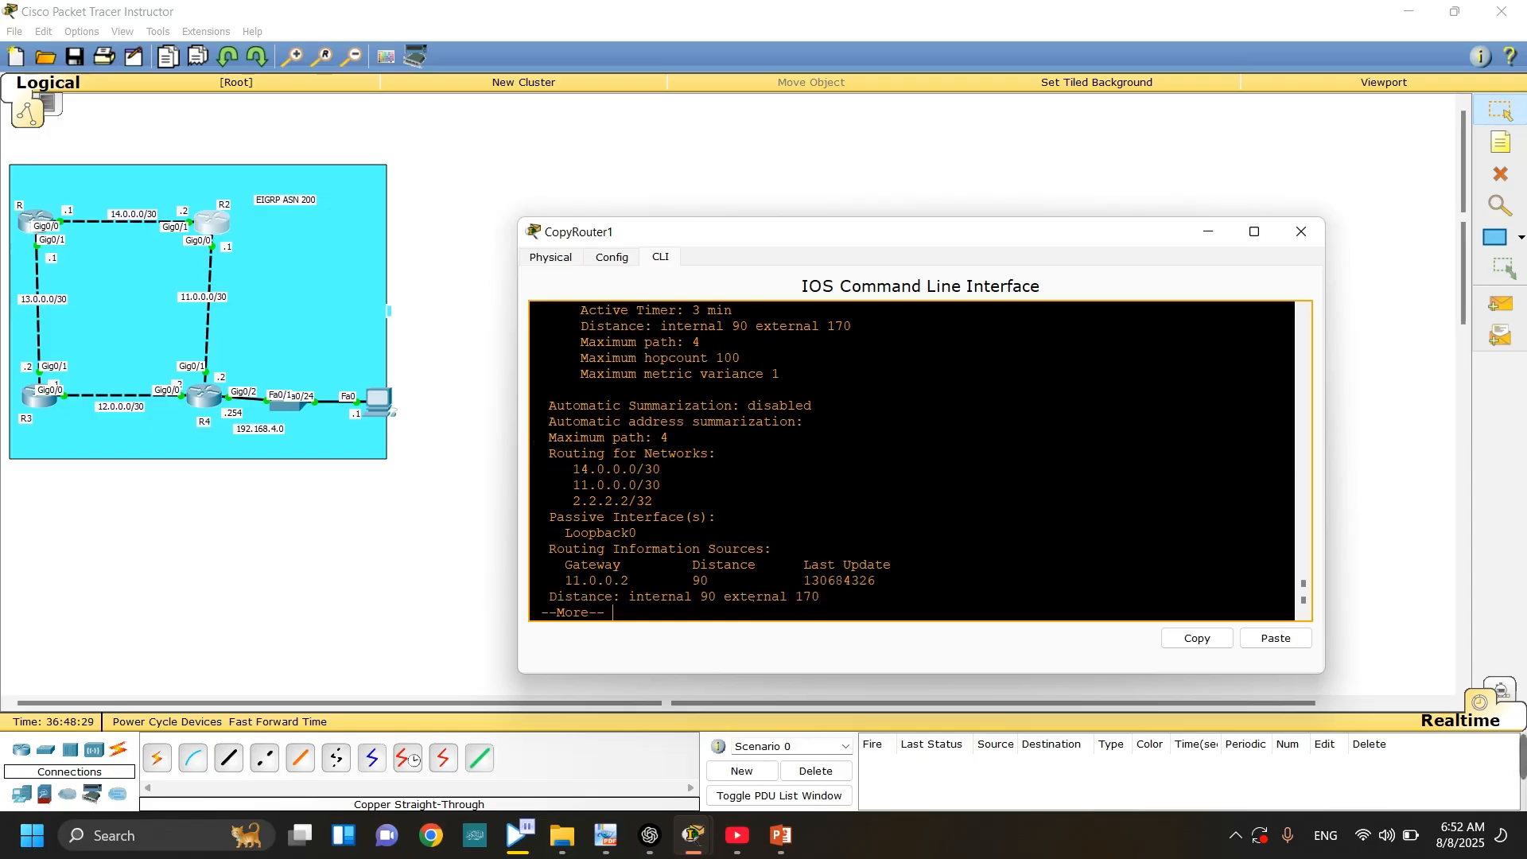
key(Return)
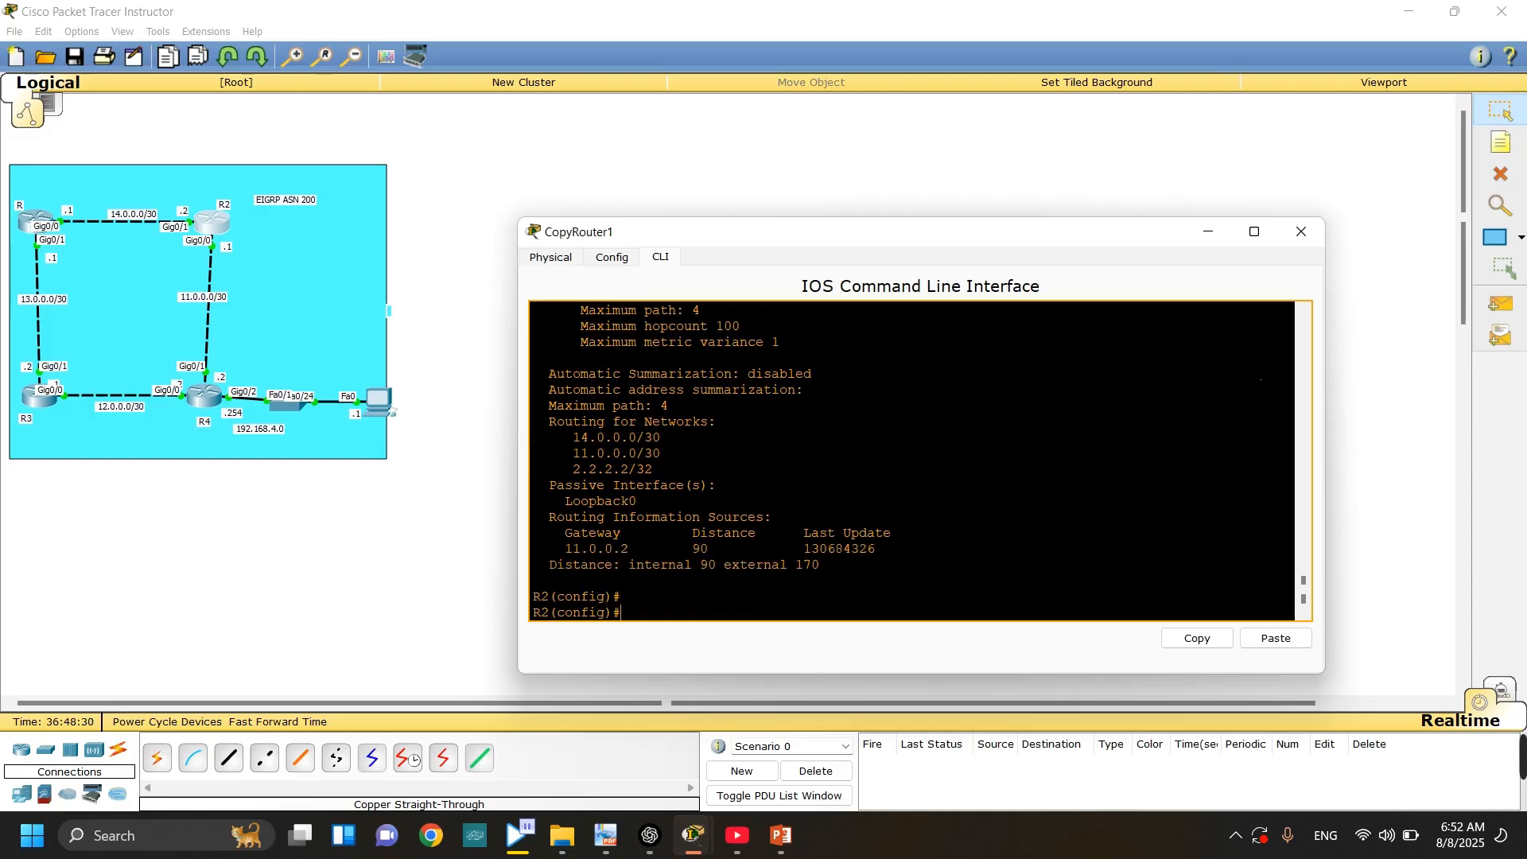
- Enlarge R2's command-line window and examine the EIGRP process, router ID, summarization, advertised networks, passive interface and gateway in the protocol output
click(1039, 215)
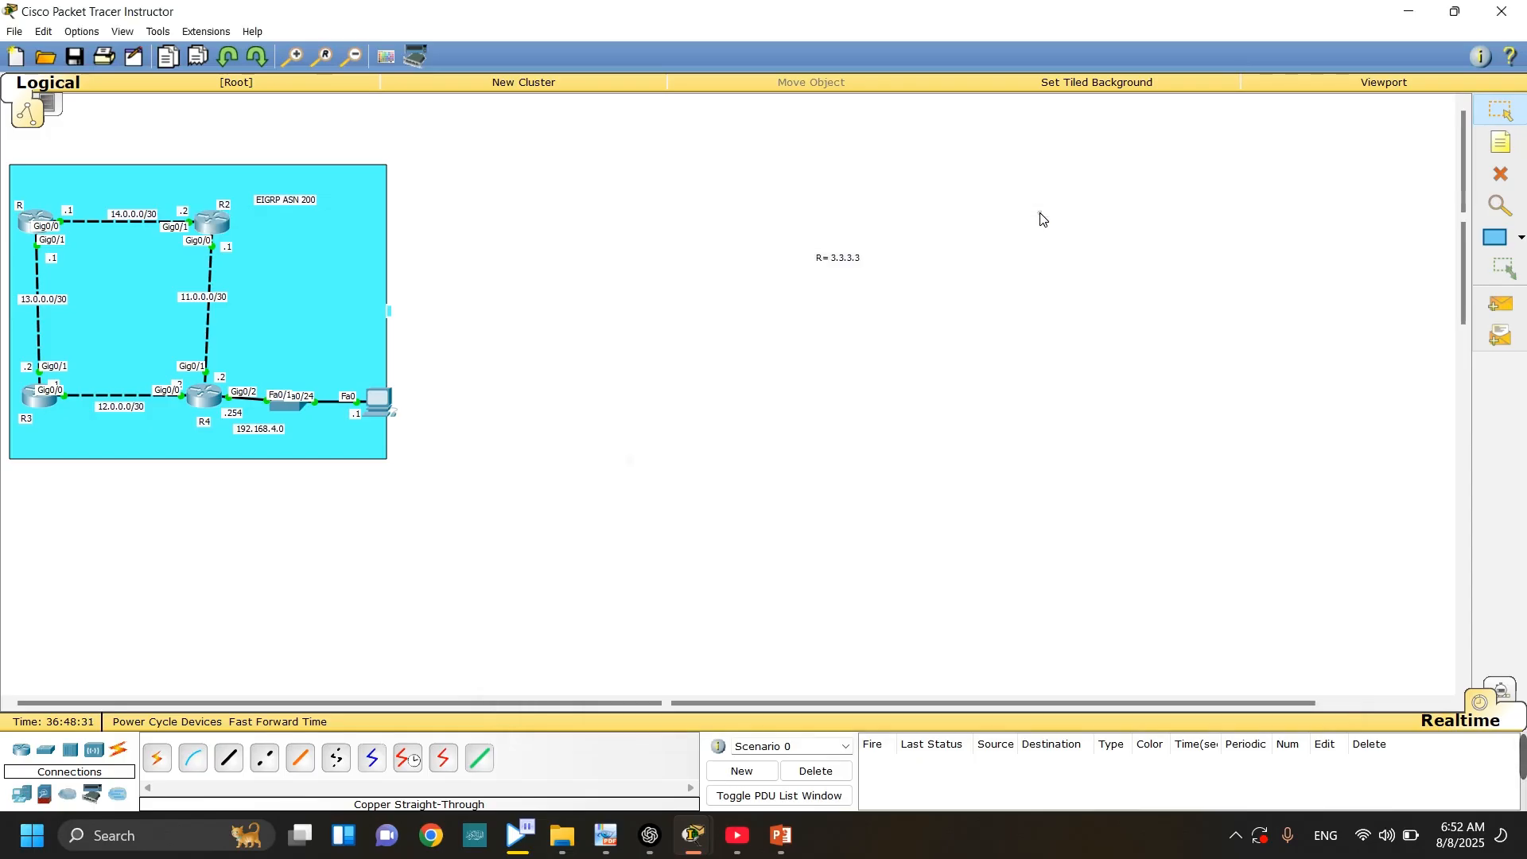
click(218, 227)
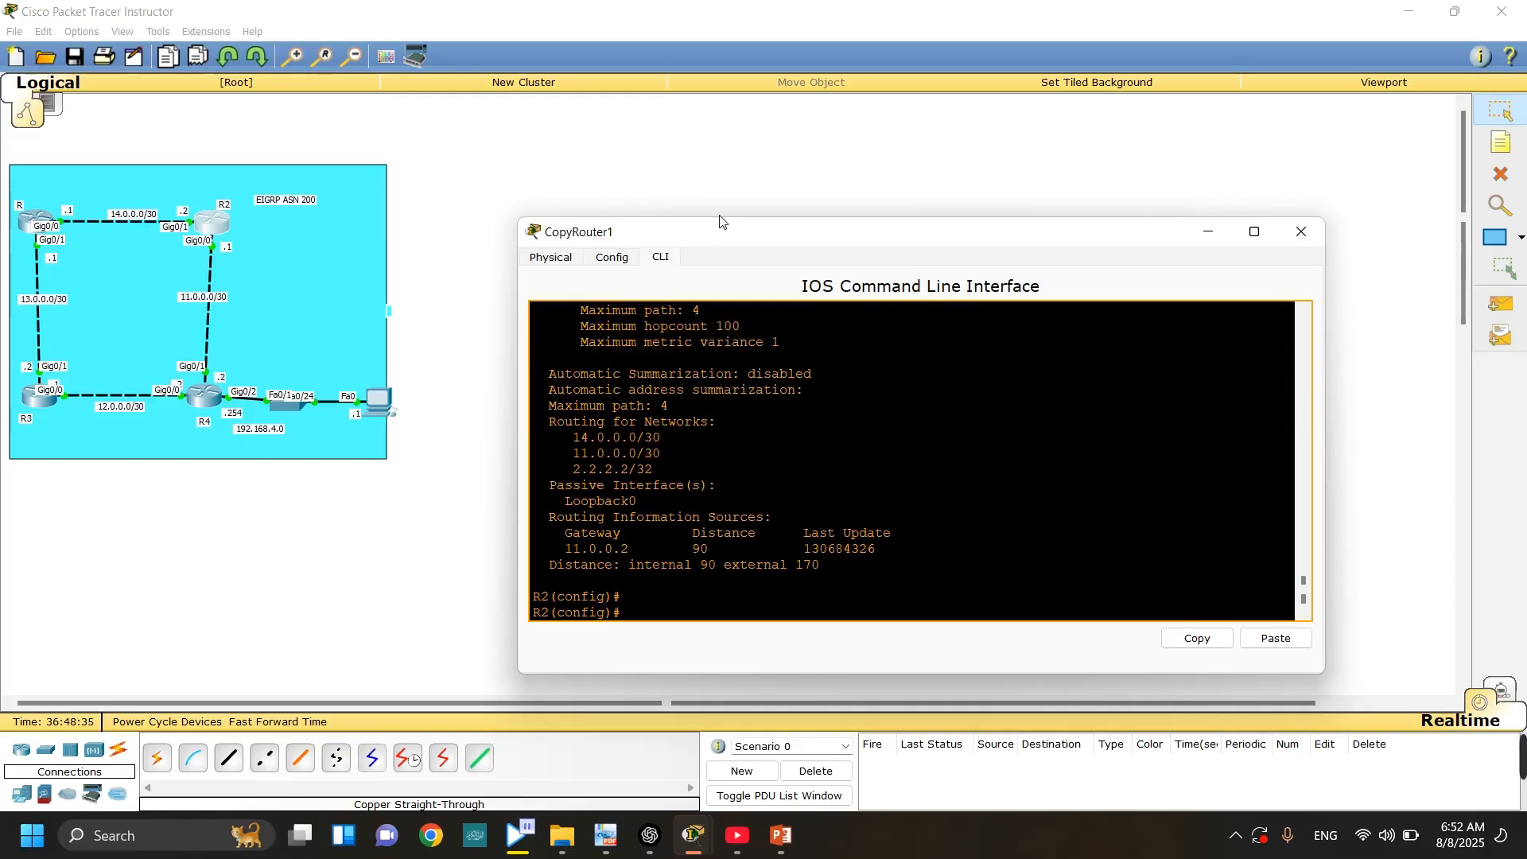
drag(720, 222, 721, 3)
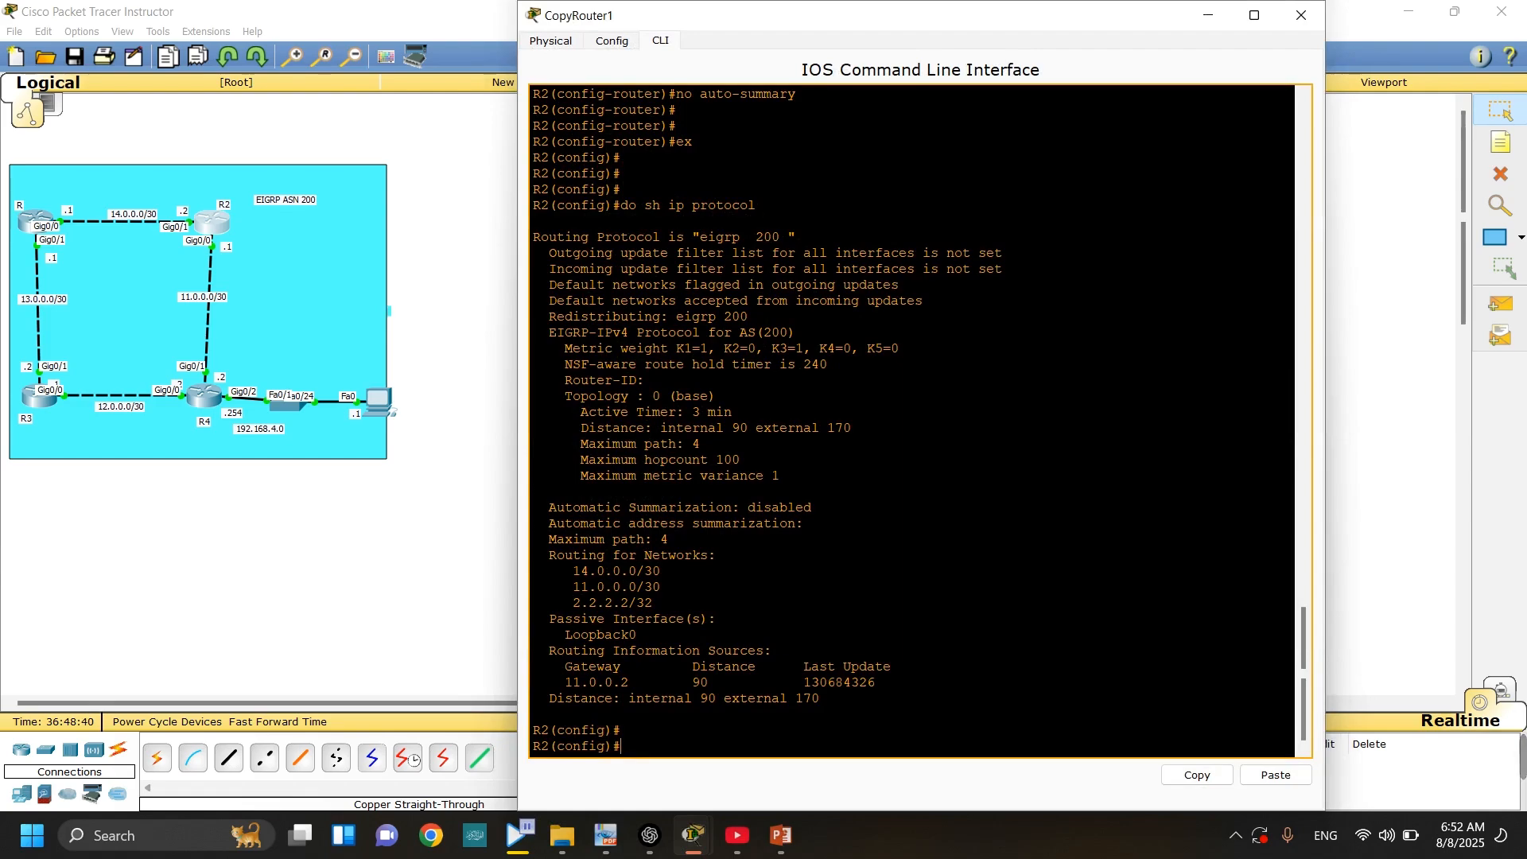
drag(533, 221, 787, 237)
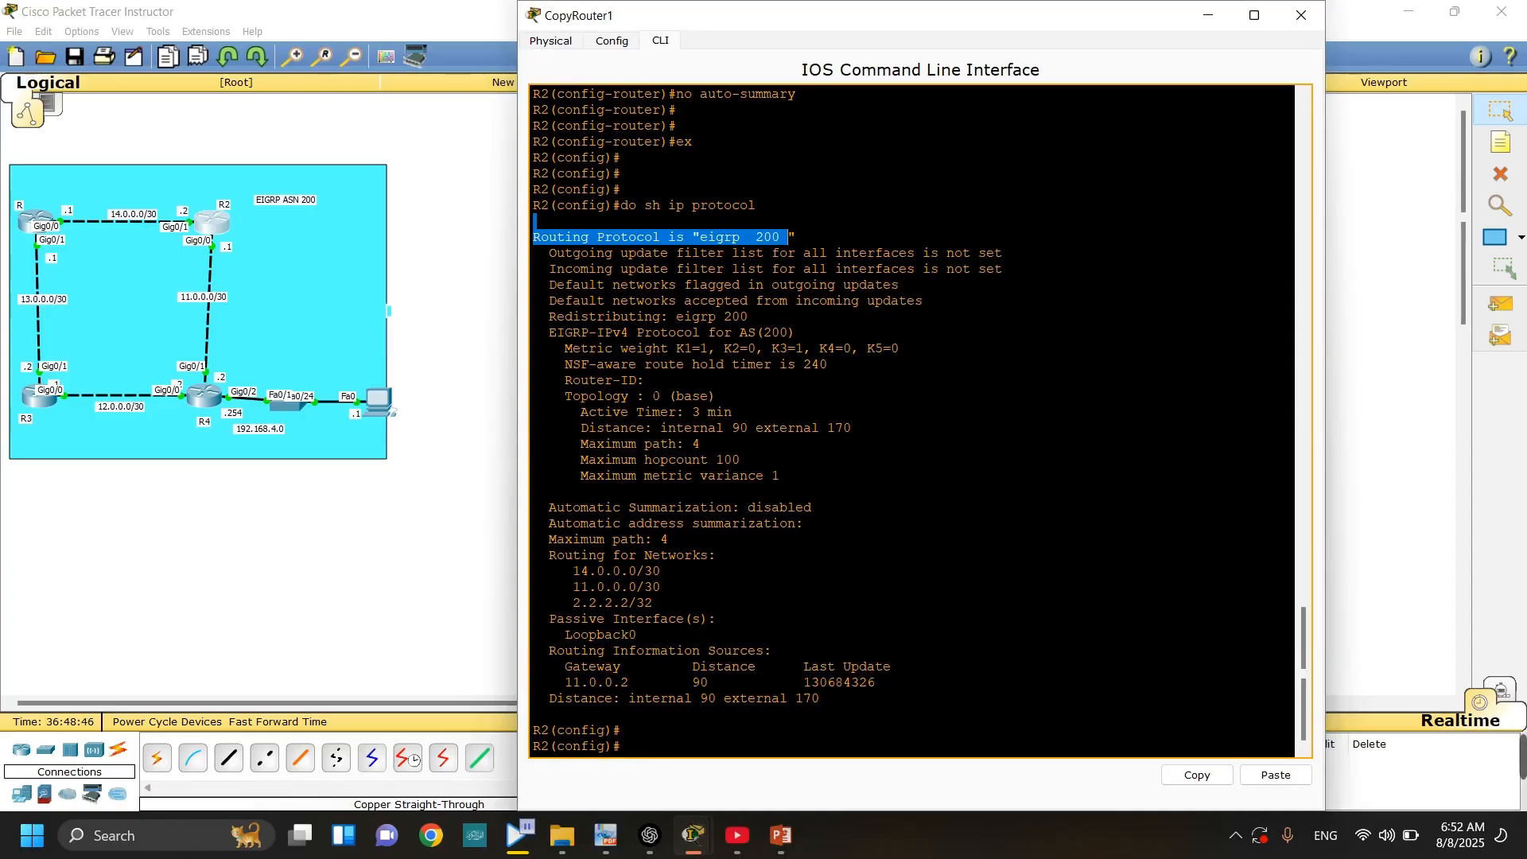
drag(652, 380, 557, 380)
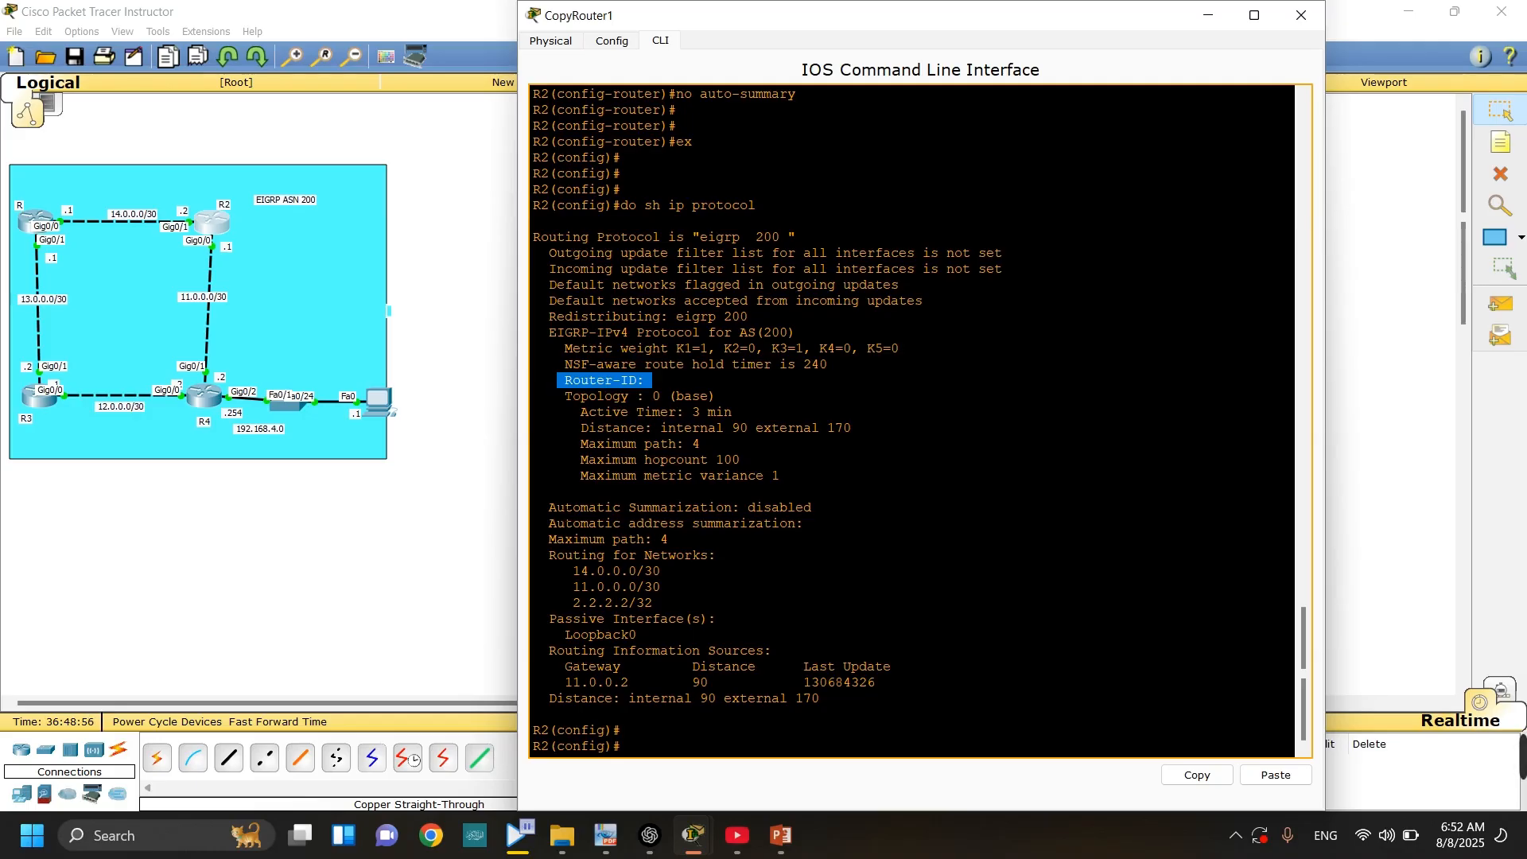
drag(557, 508, 886, 500)
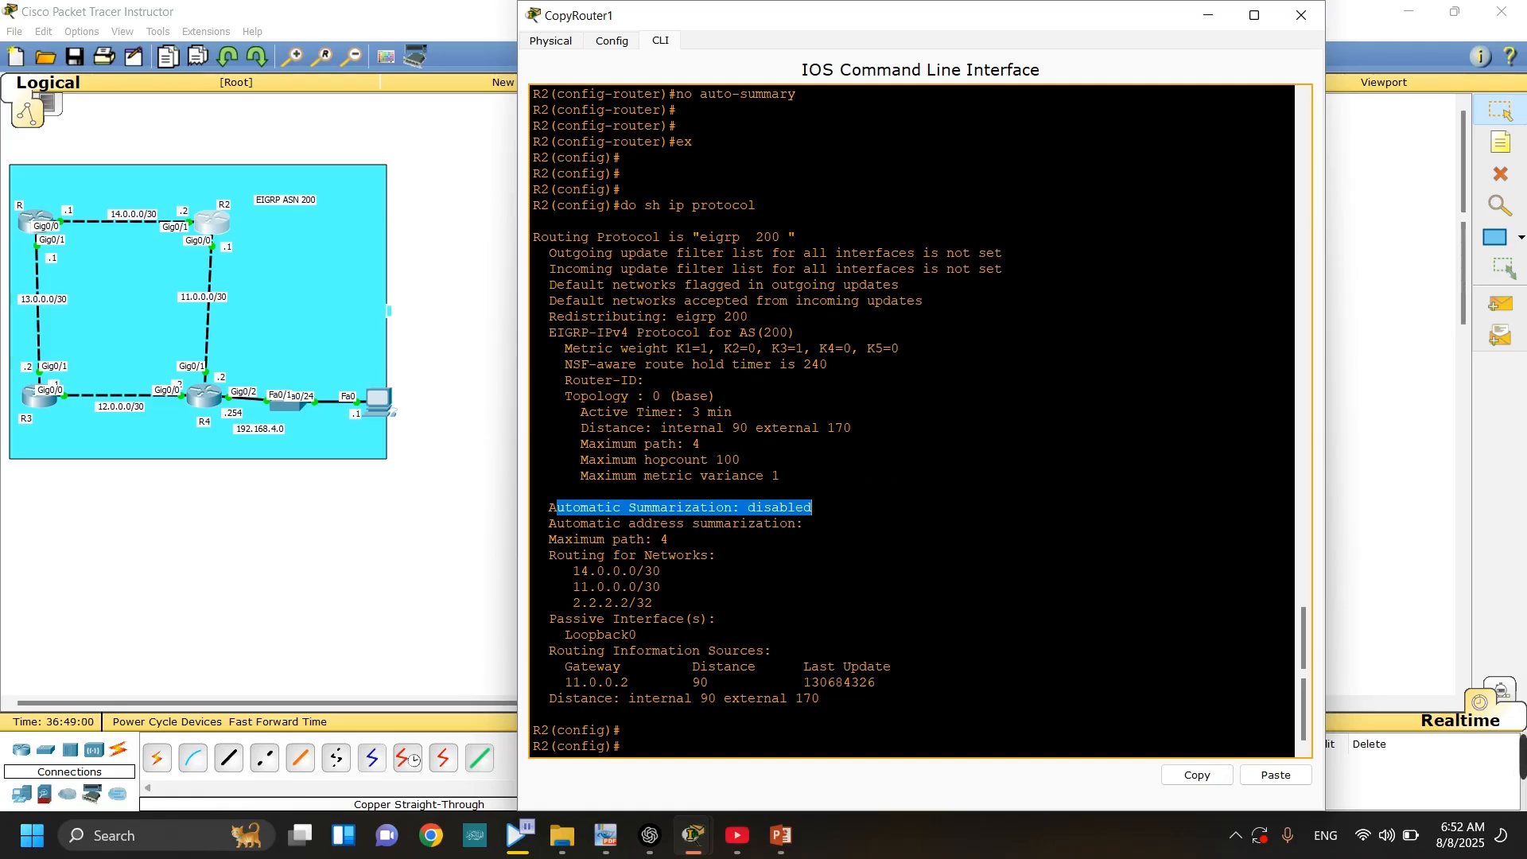
drag(549, 555, 732, 555)
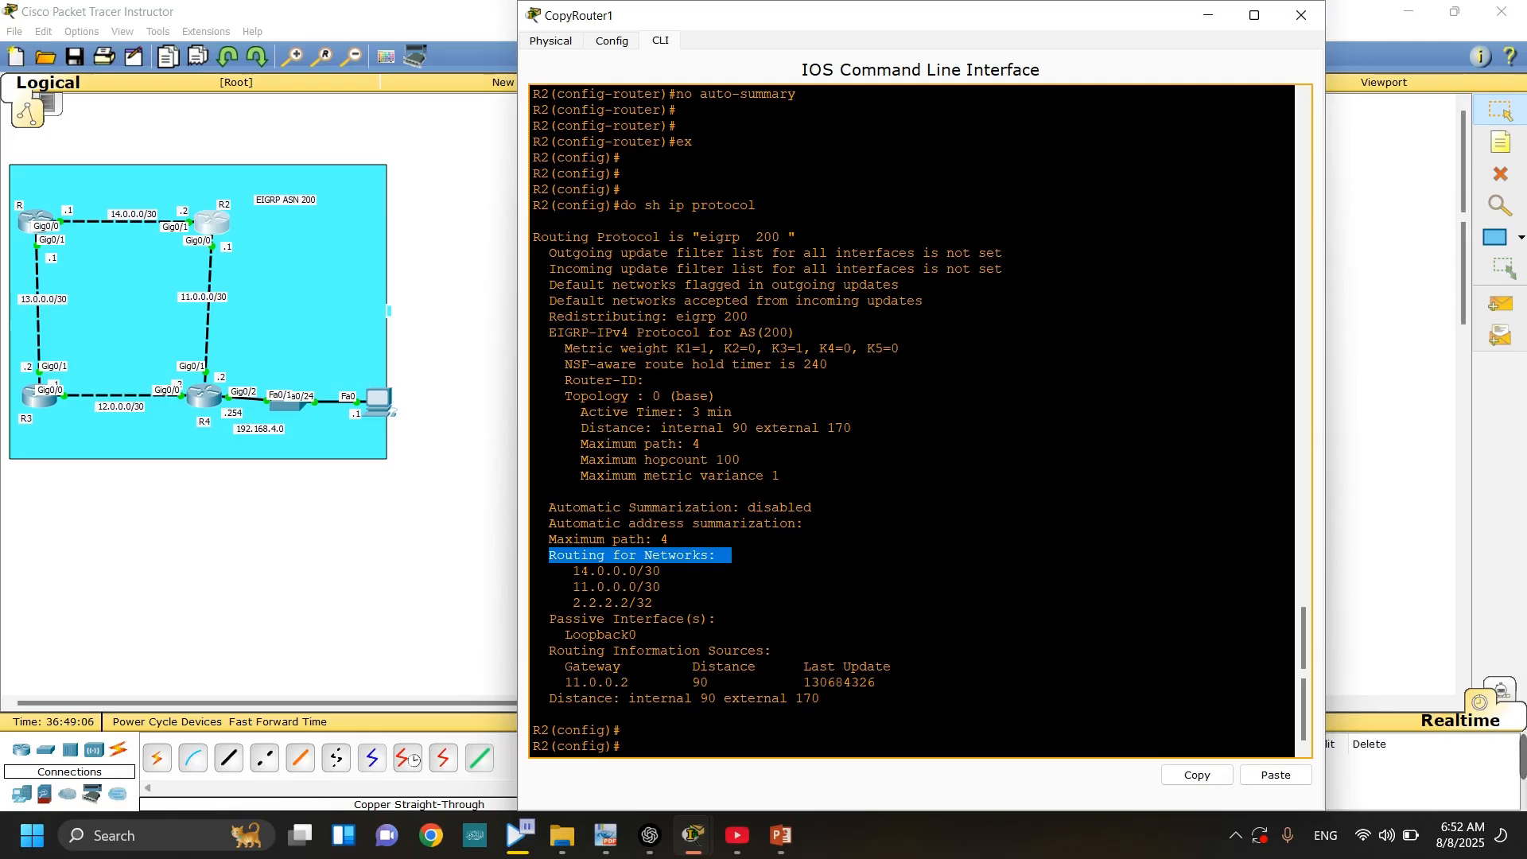
double_click(652, 571)
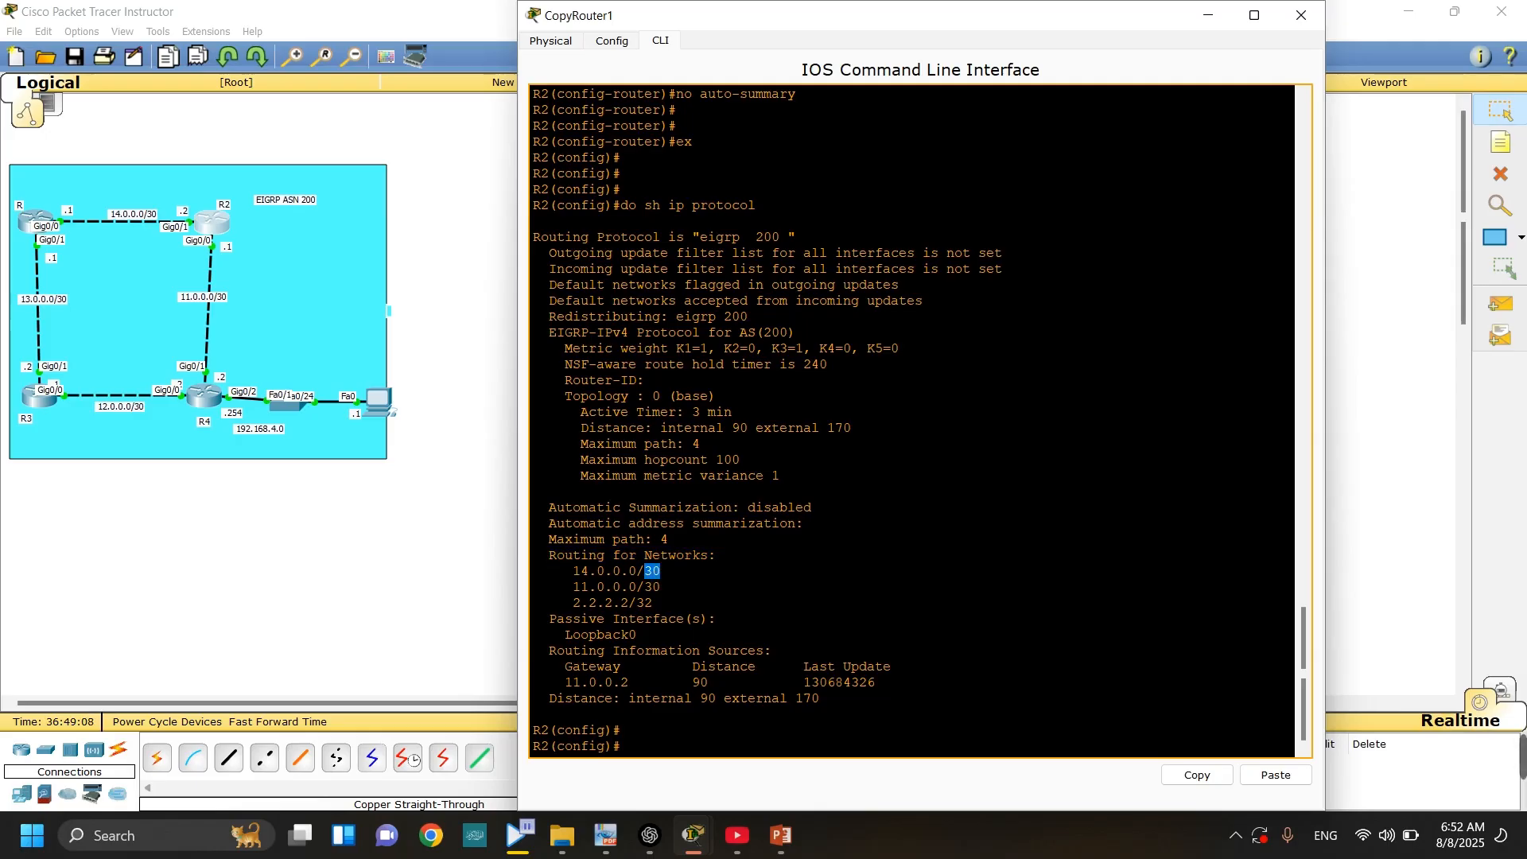
double_click(644, 603)
click(644, 605)
mouse_move(597, 634)
mouse_down()
mouse_move(641, 635)
mouse_move(620, 634)
mouse_up()
drag(557, 682, 654, 682)
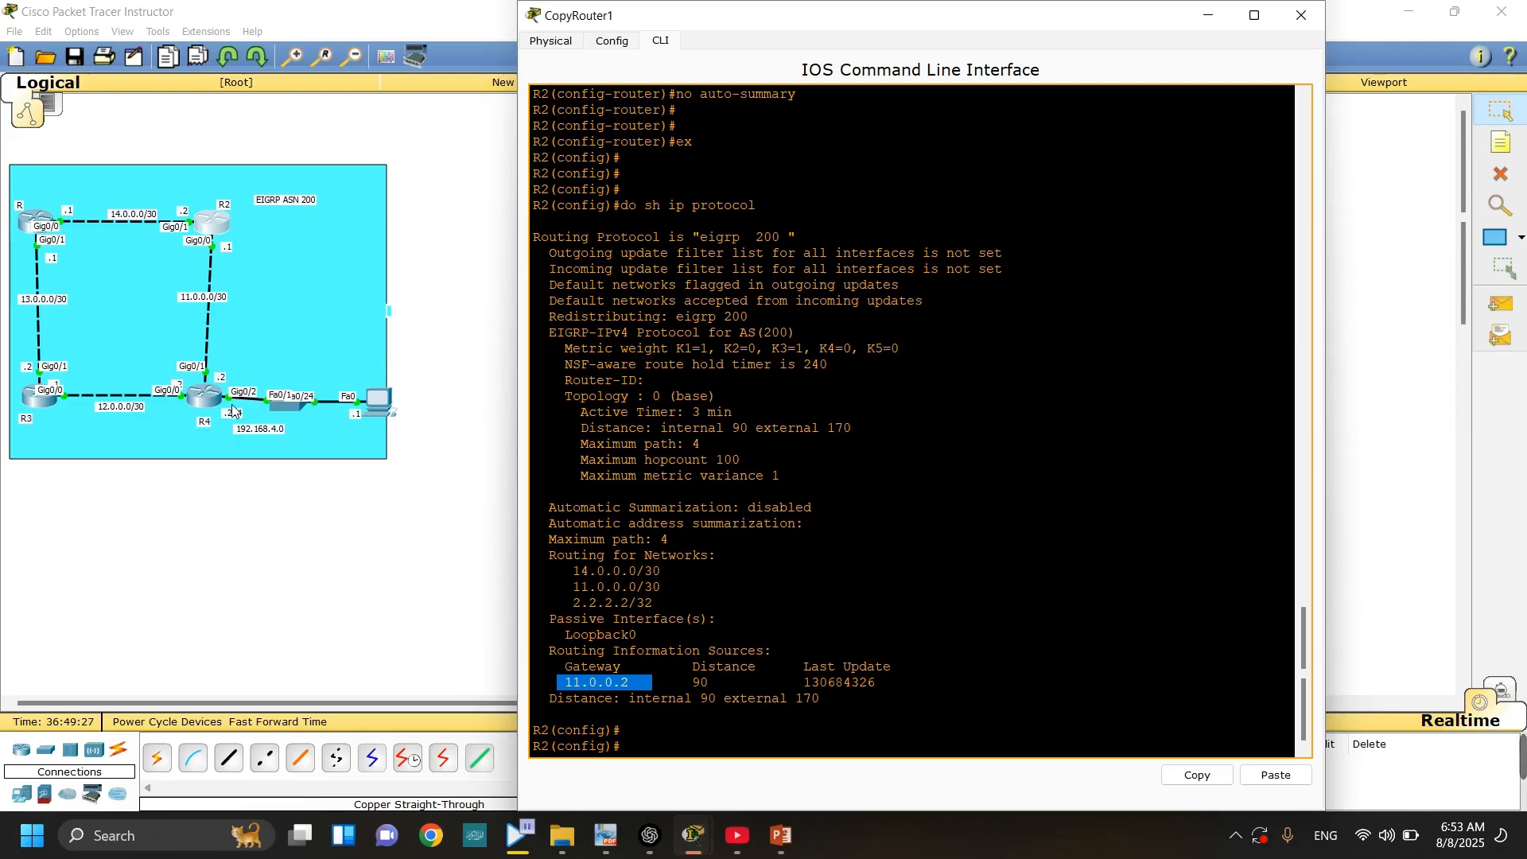
- Open R1's command line and enter global configuration mode with en and conf t
click(34, 224)
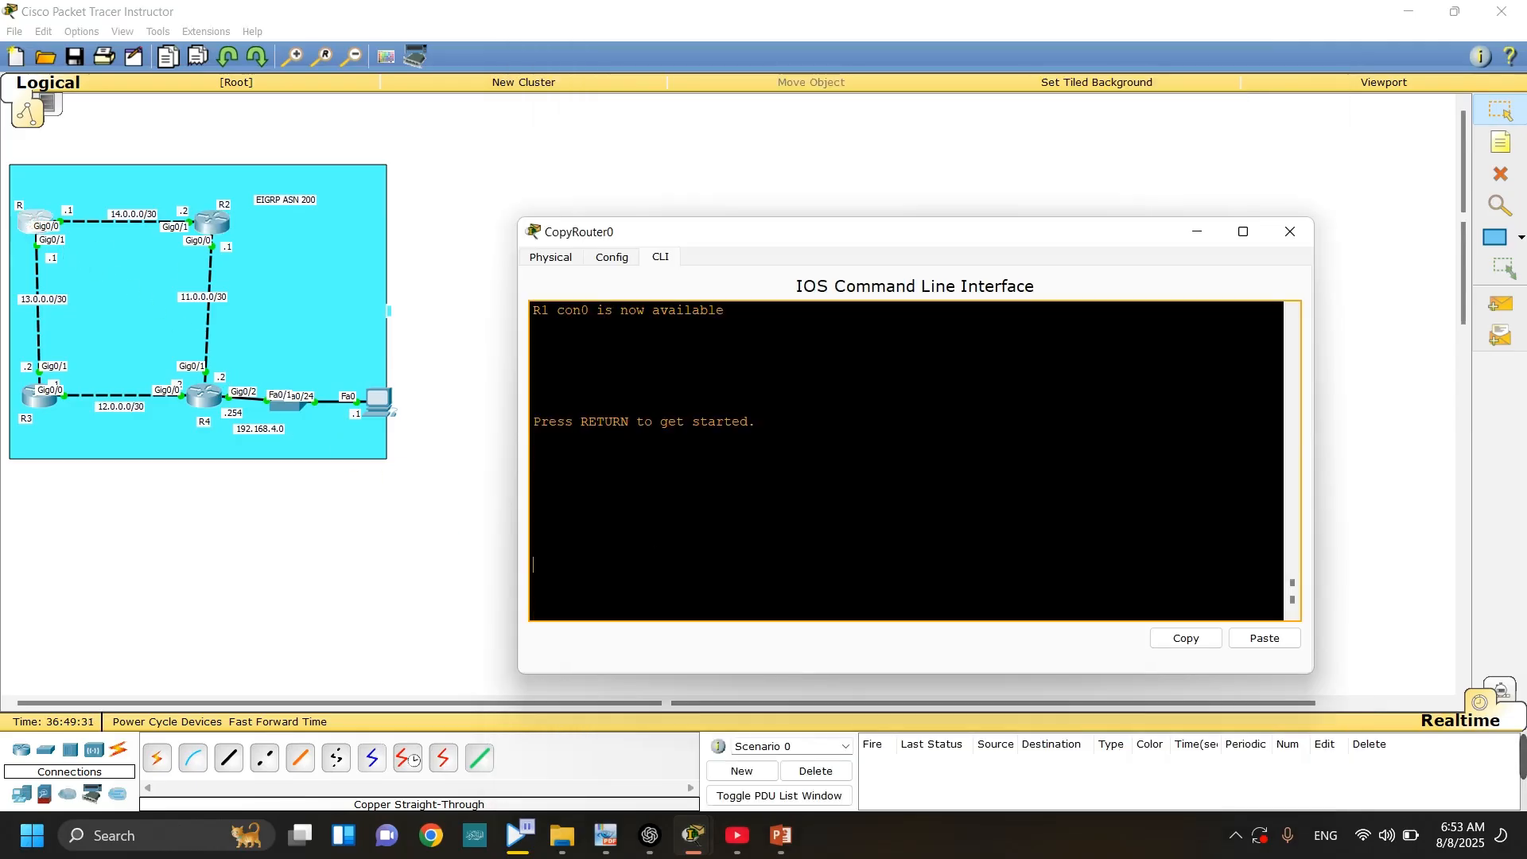
key(Return)
key(Return)
key(Return)
key(Return)
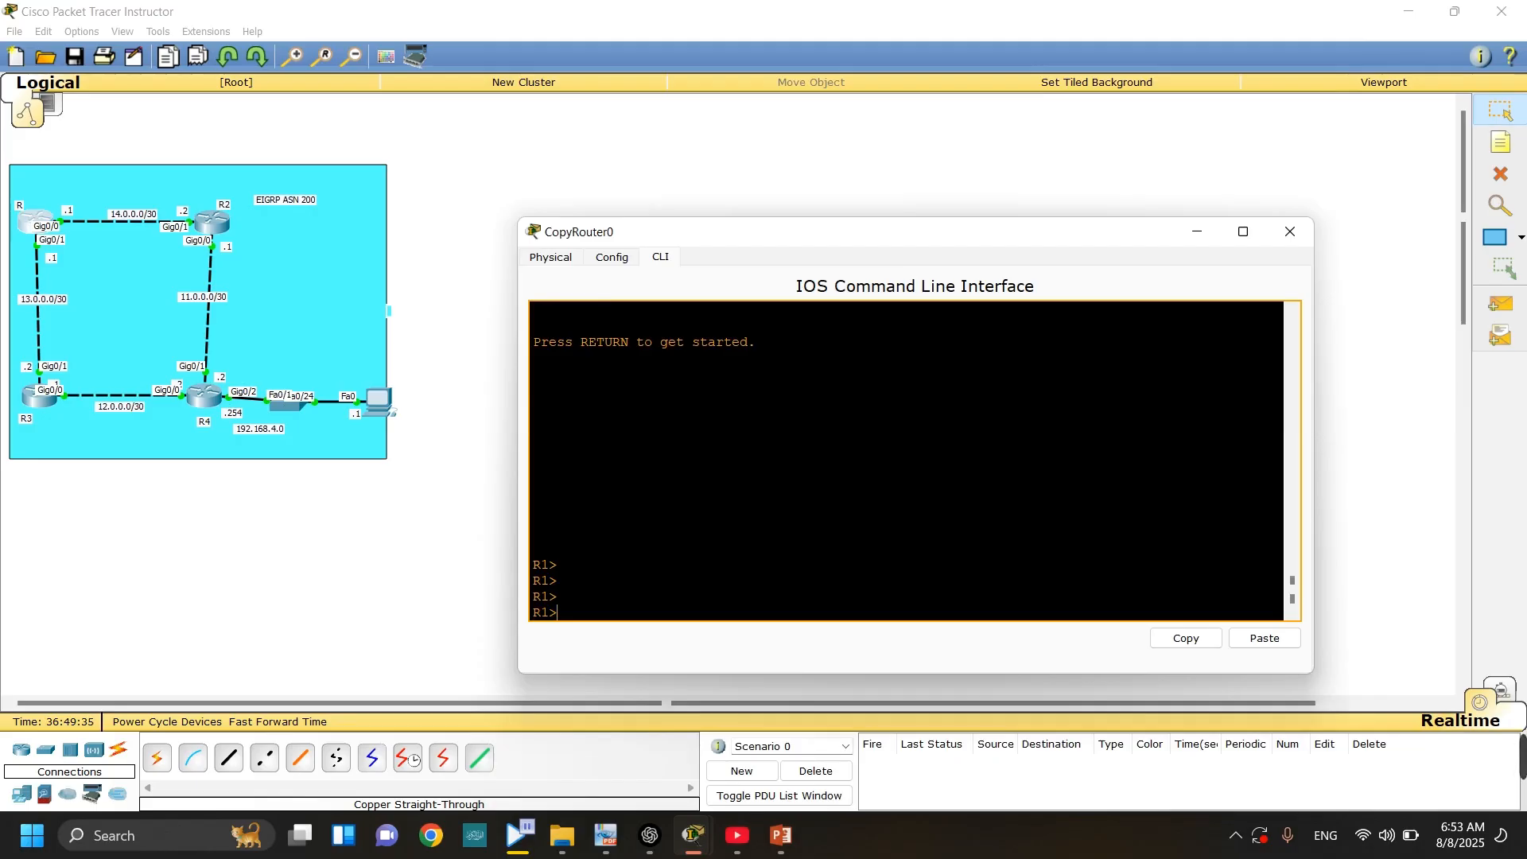
text(en)
key(Return)
key(Return)
text(co)
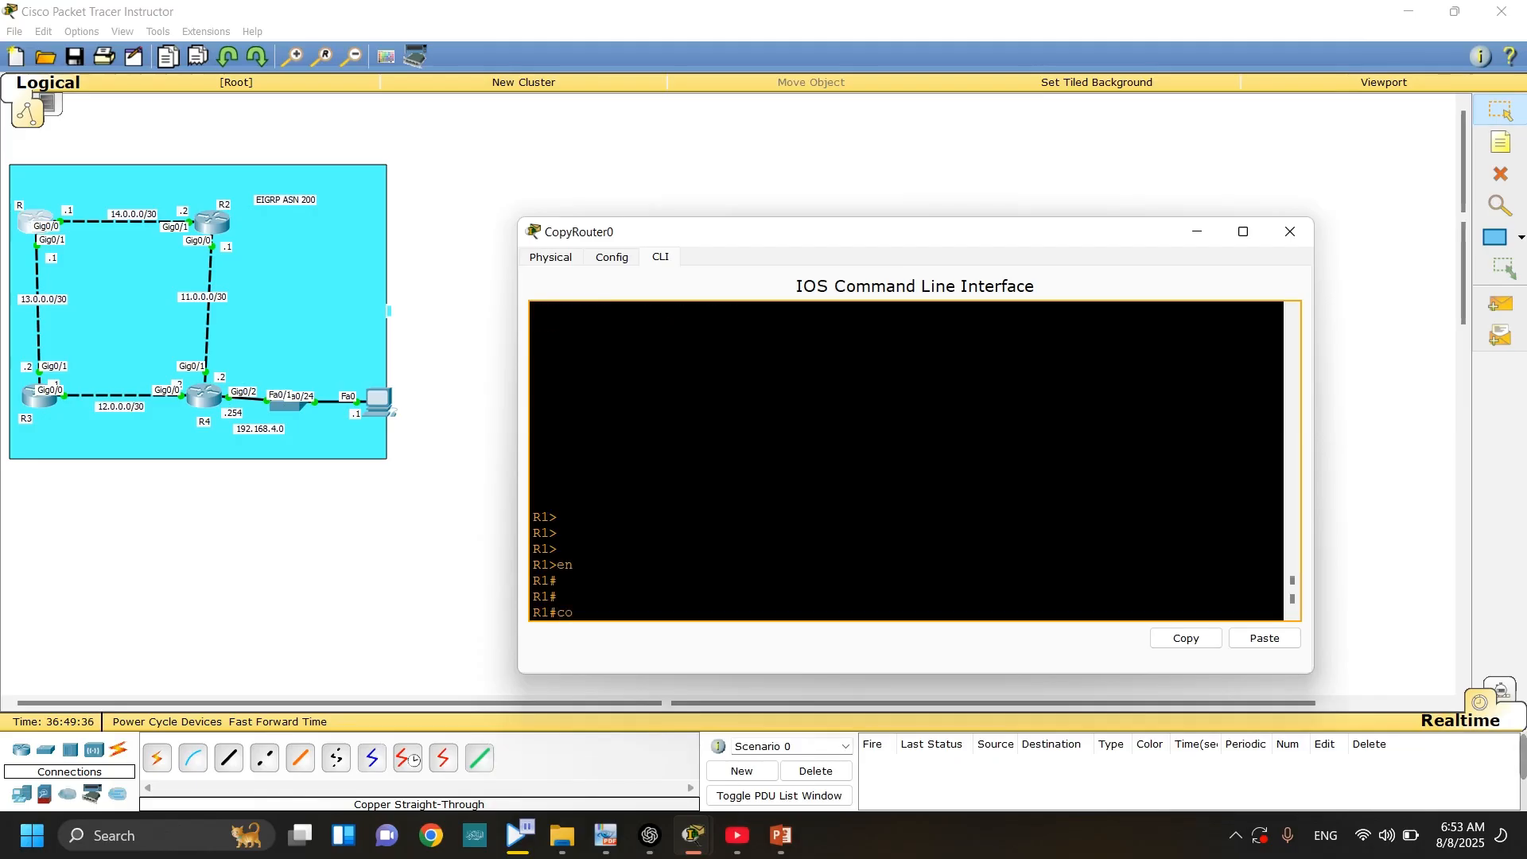
text(nf t)
key(Return)
key(Return)
key(Return)
key(Return)
key(Return)
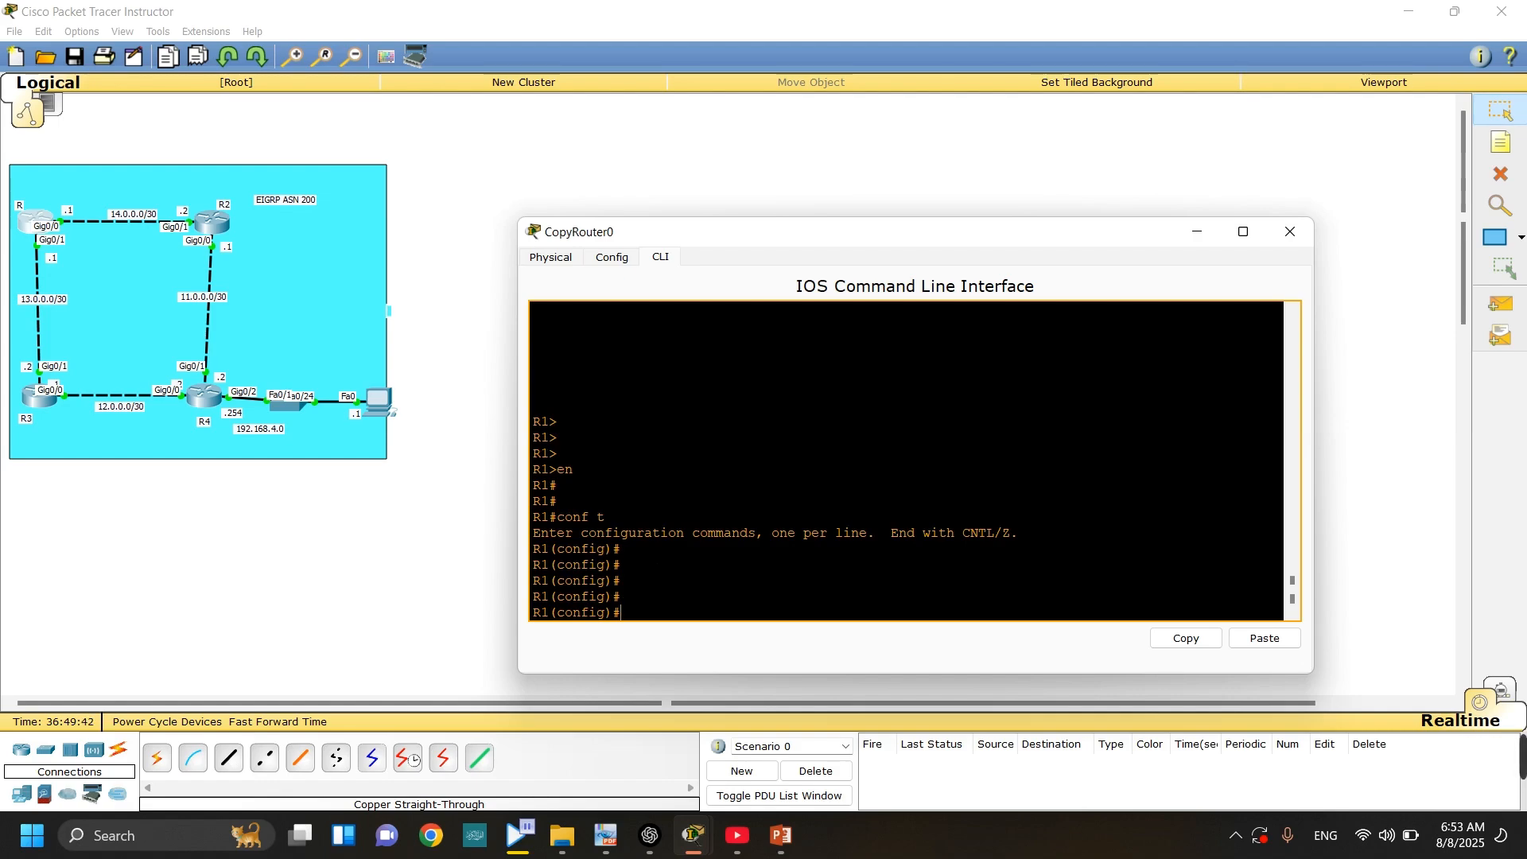
- Start the EIGRP routing process with autonomous system number 200 on R1 using router eigrp 200
text(r)
key(Tab)
text(ou)
key(Tab)
text(ter )
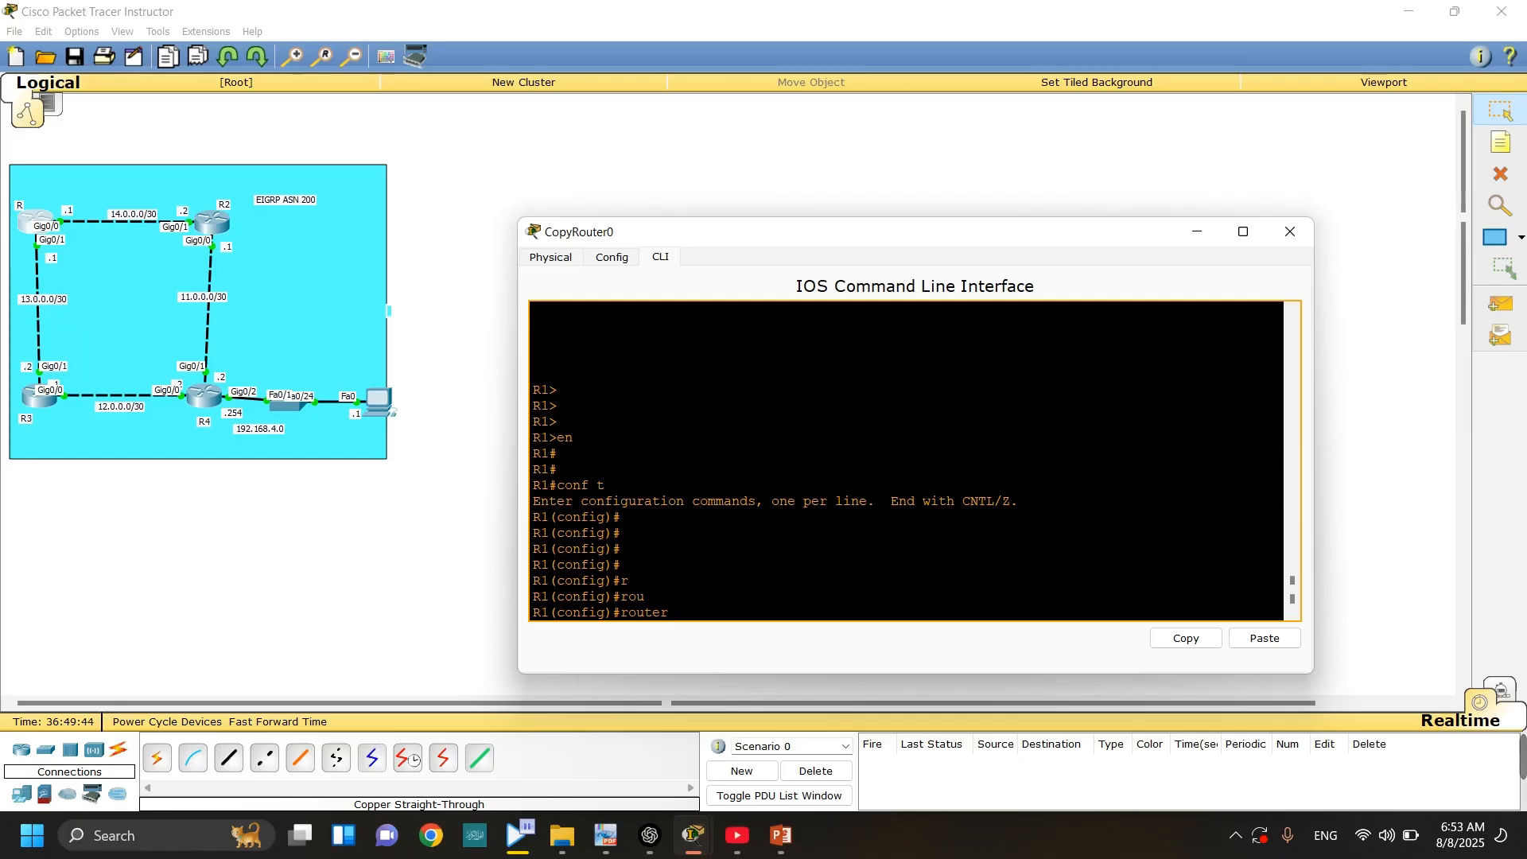
text(e)
key(Tab)
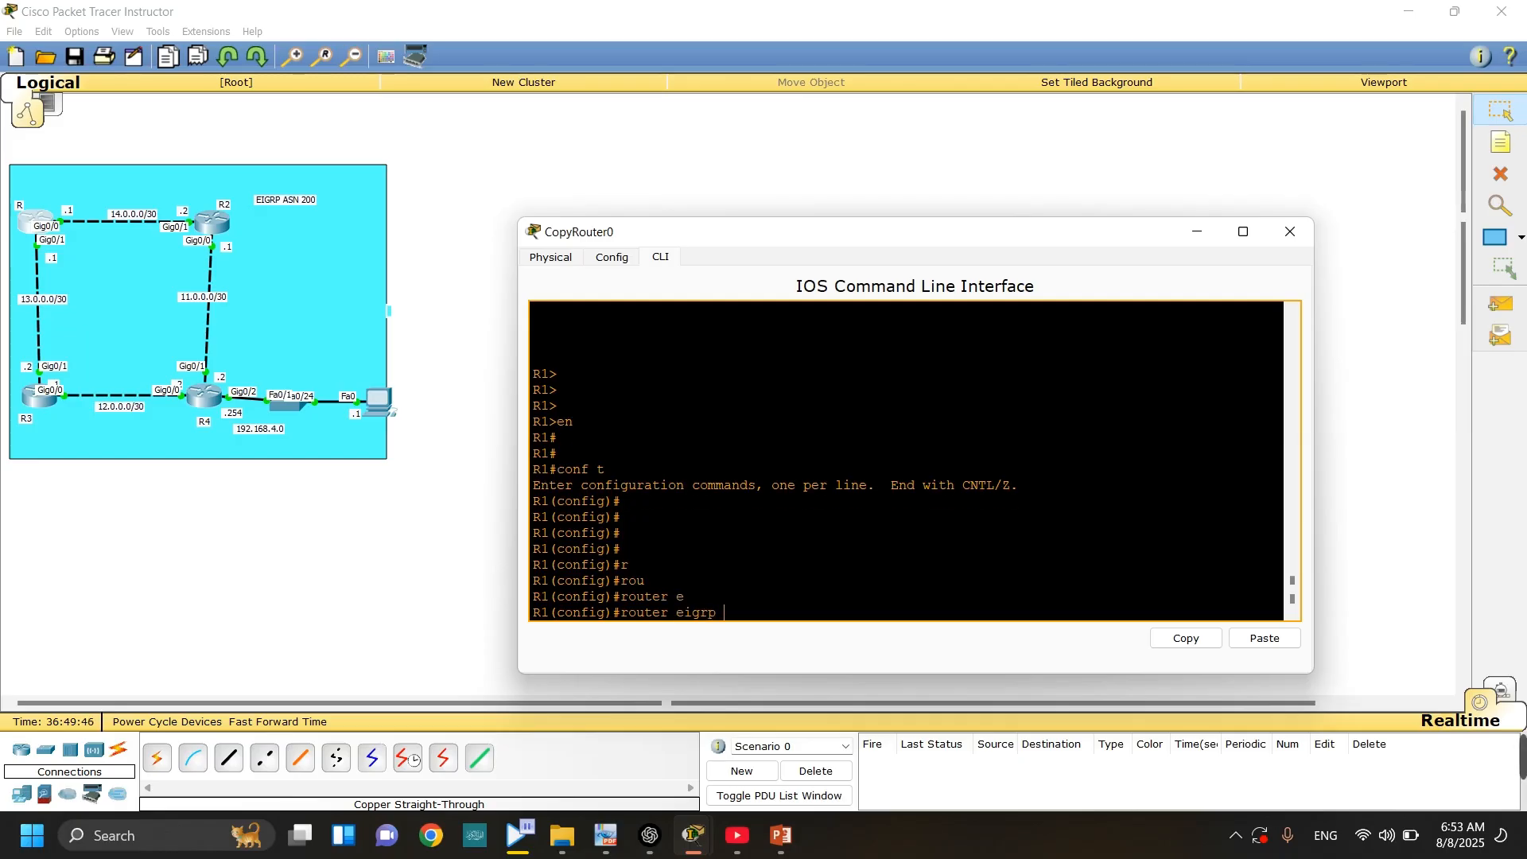
text(200)
key(Return)
key(Return)
key(Return)
key(Return)
- Advertise R1's link to R2 in EIGRP 200 with network 14.0.0.0 0.0.0.3
text(net)
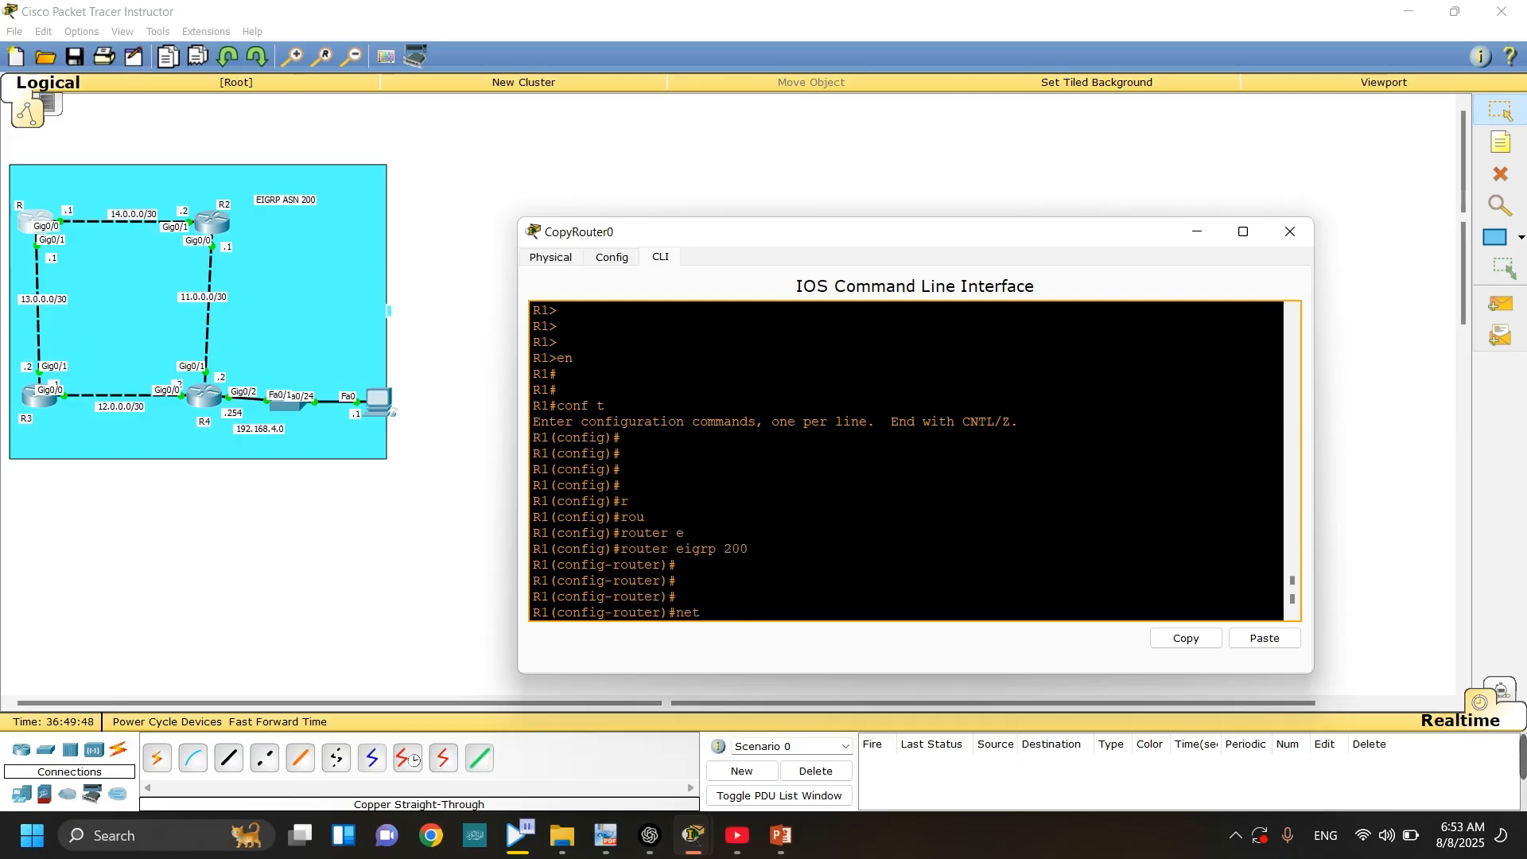
key(Tab)
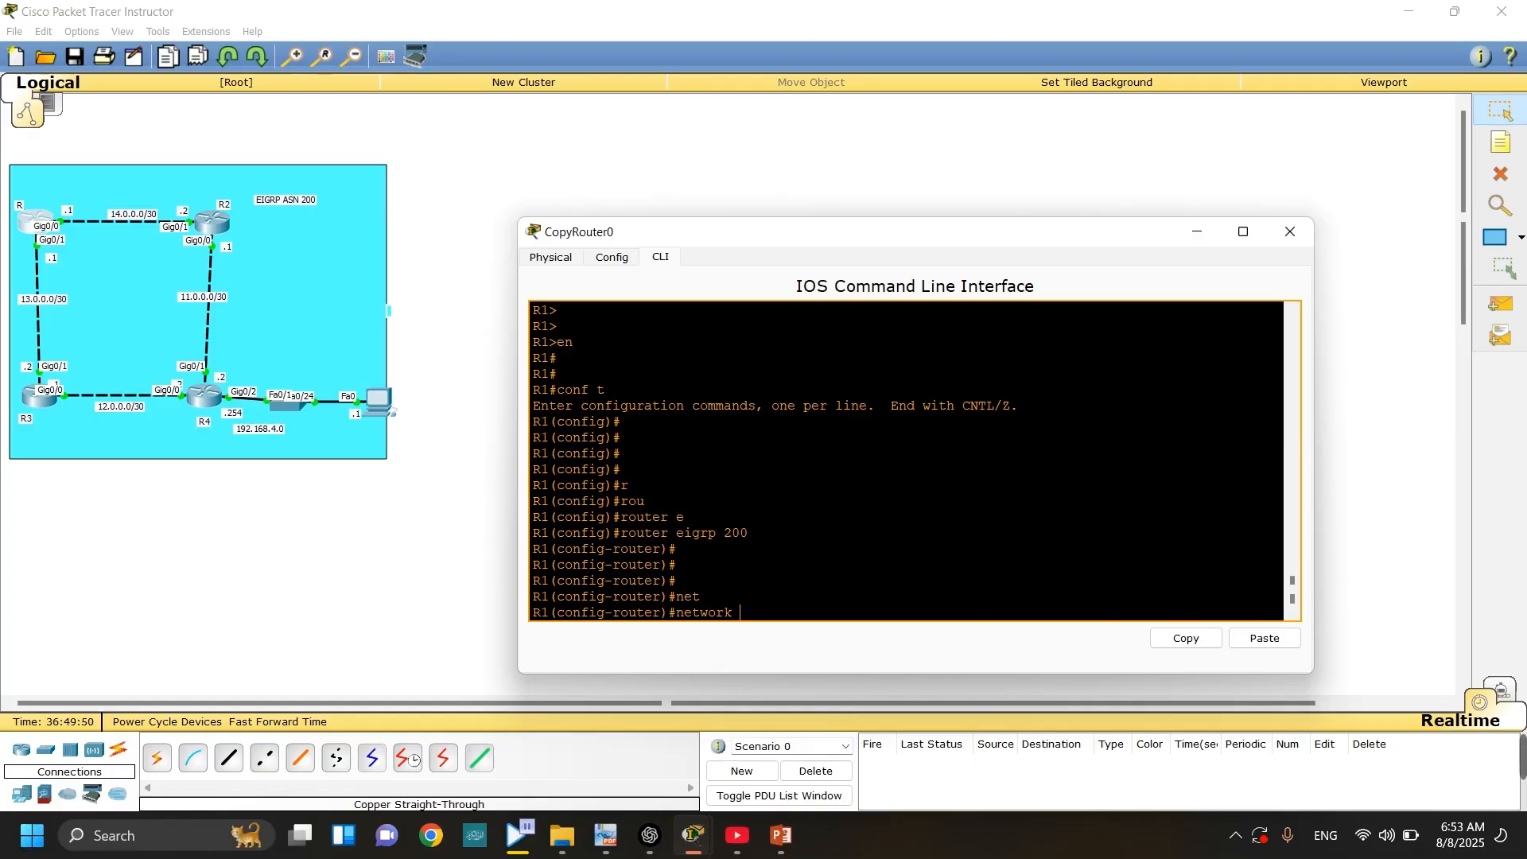
text(14.0)
text(.00)
text(.0 )
text(0)
text(.0.0.0)
key(BackSpace)
text(3)
key(Return)
key(Return)
key(Return)
key(Return)
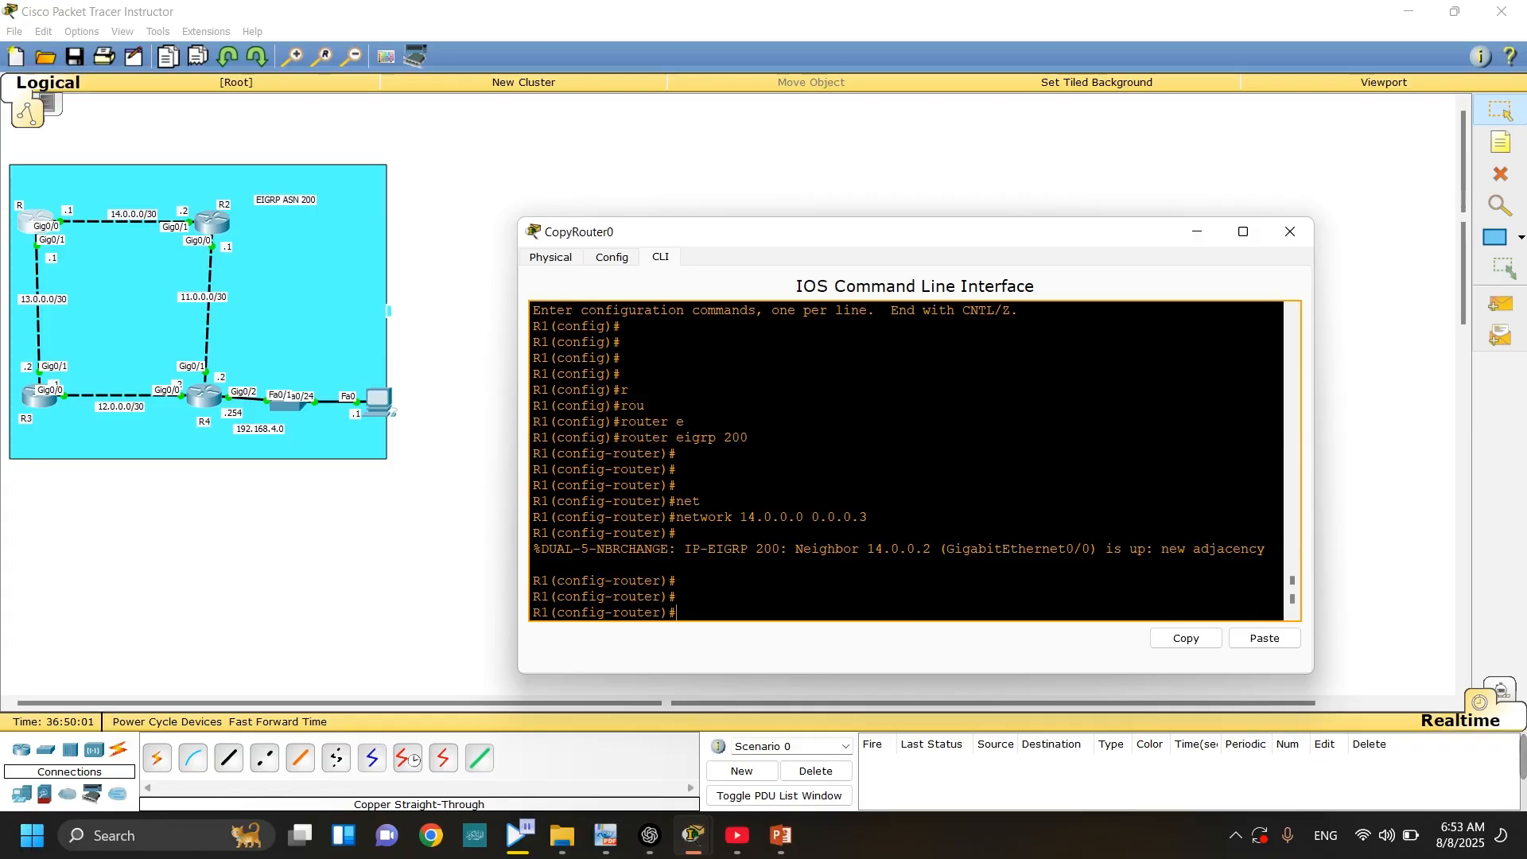
- Advertise R1's link to R3 in EIGRP 200 with network 13.0.0.0 0.0.0.3
drag(875, 548, 900, 548)
click(36, 229)
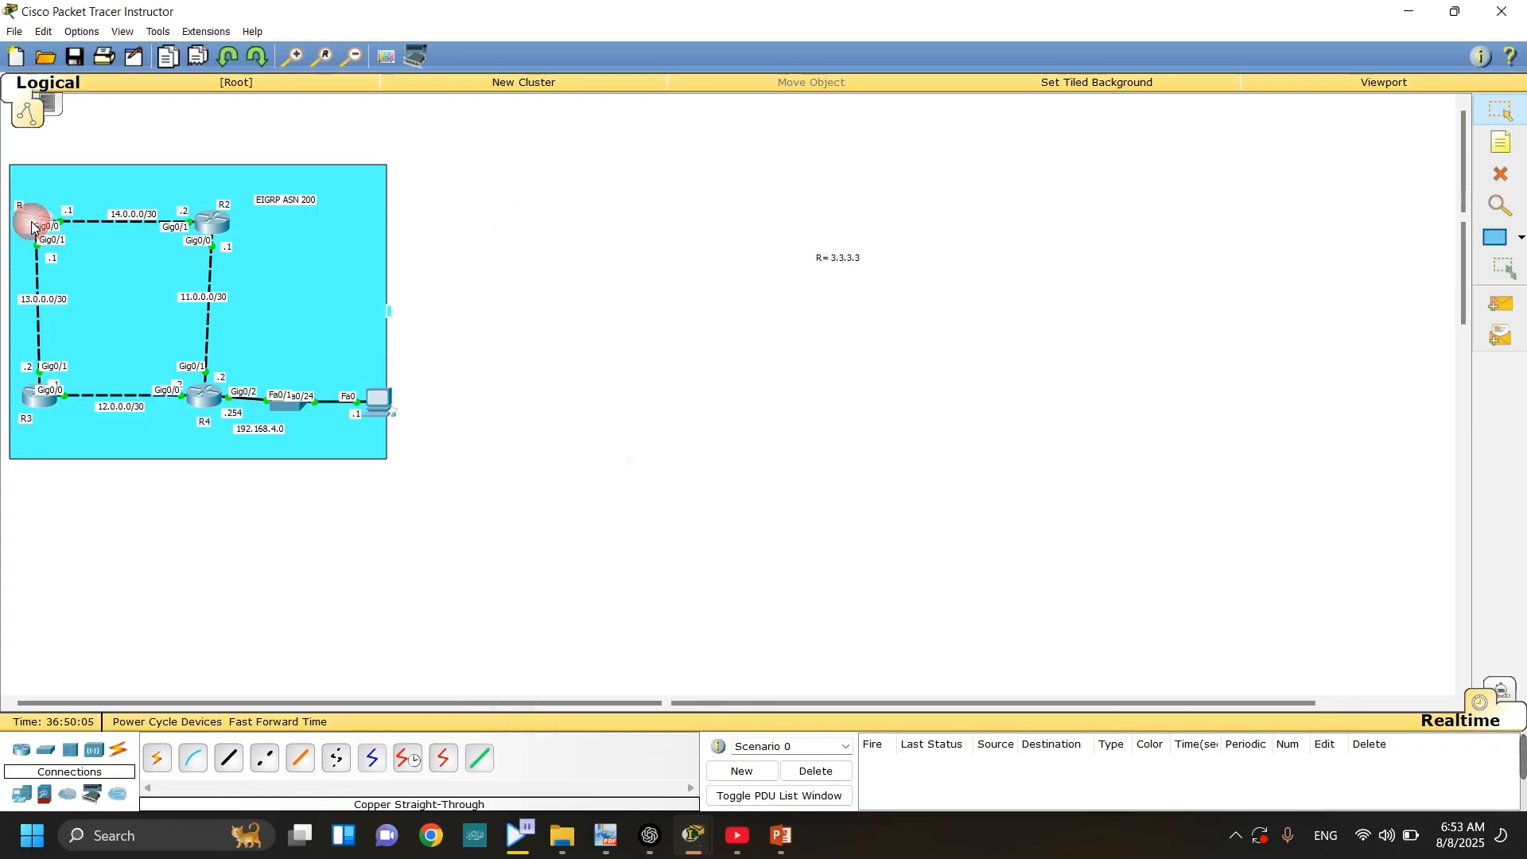
click(36, 233)
click(693, 590)
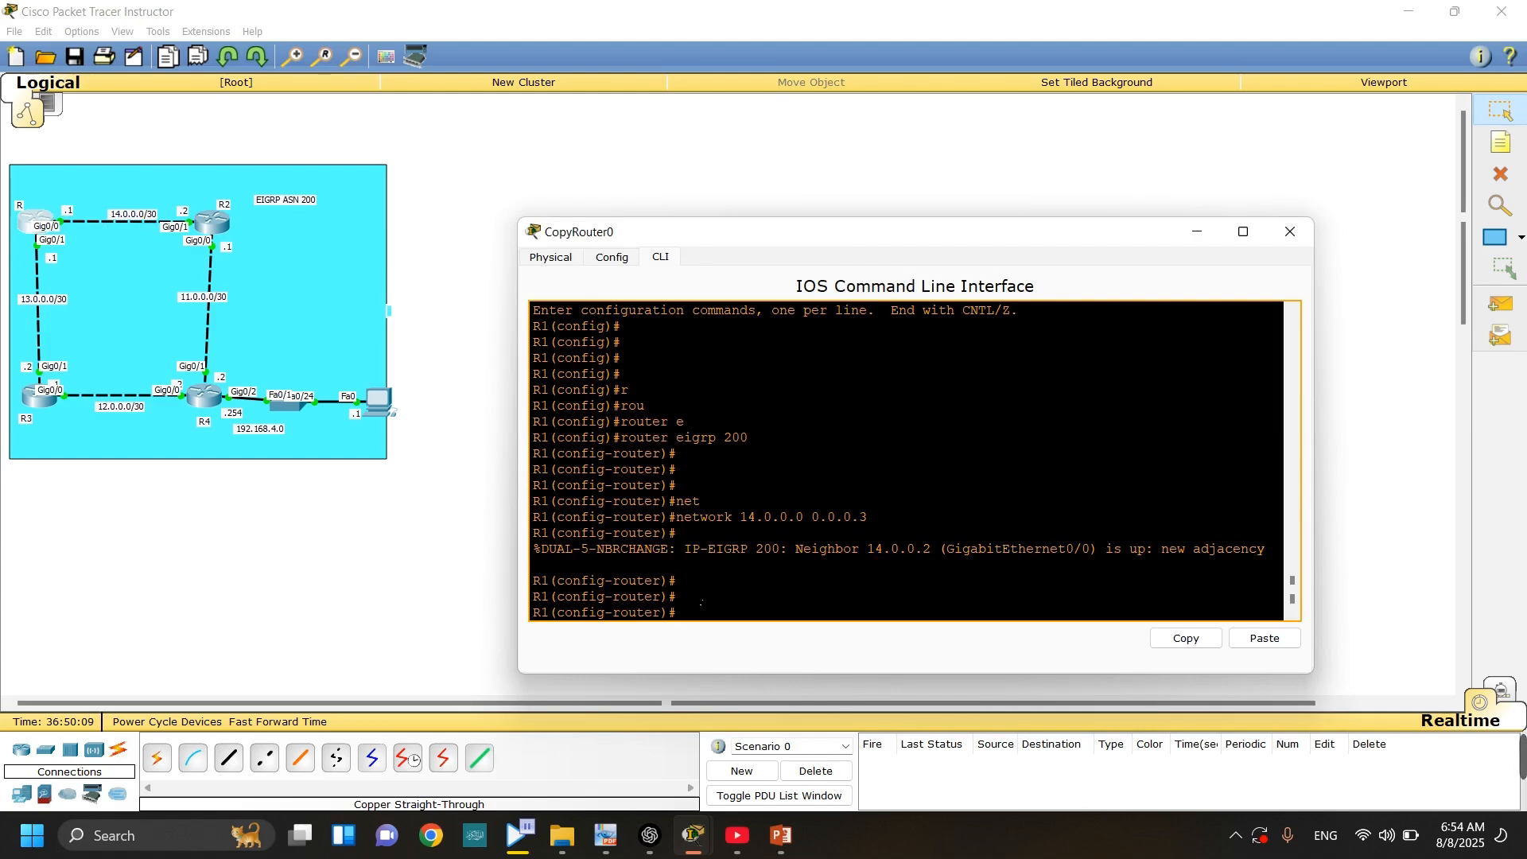
text(net)
key(Tab)
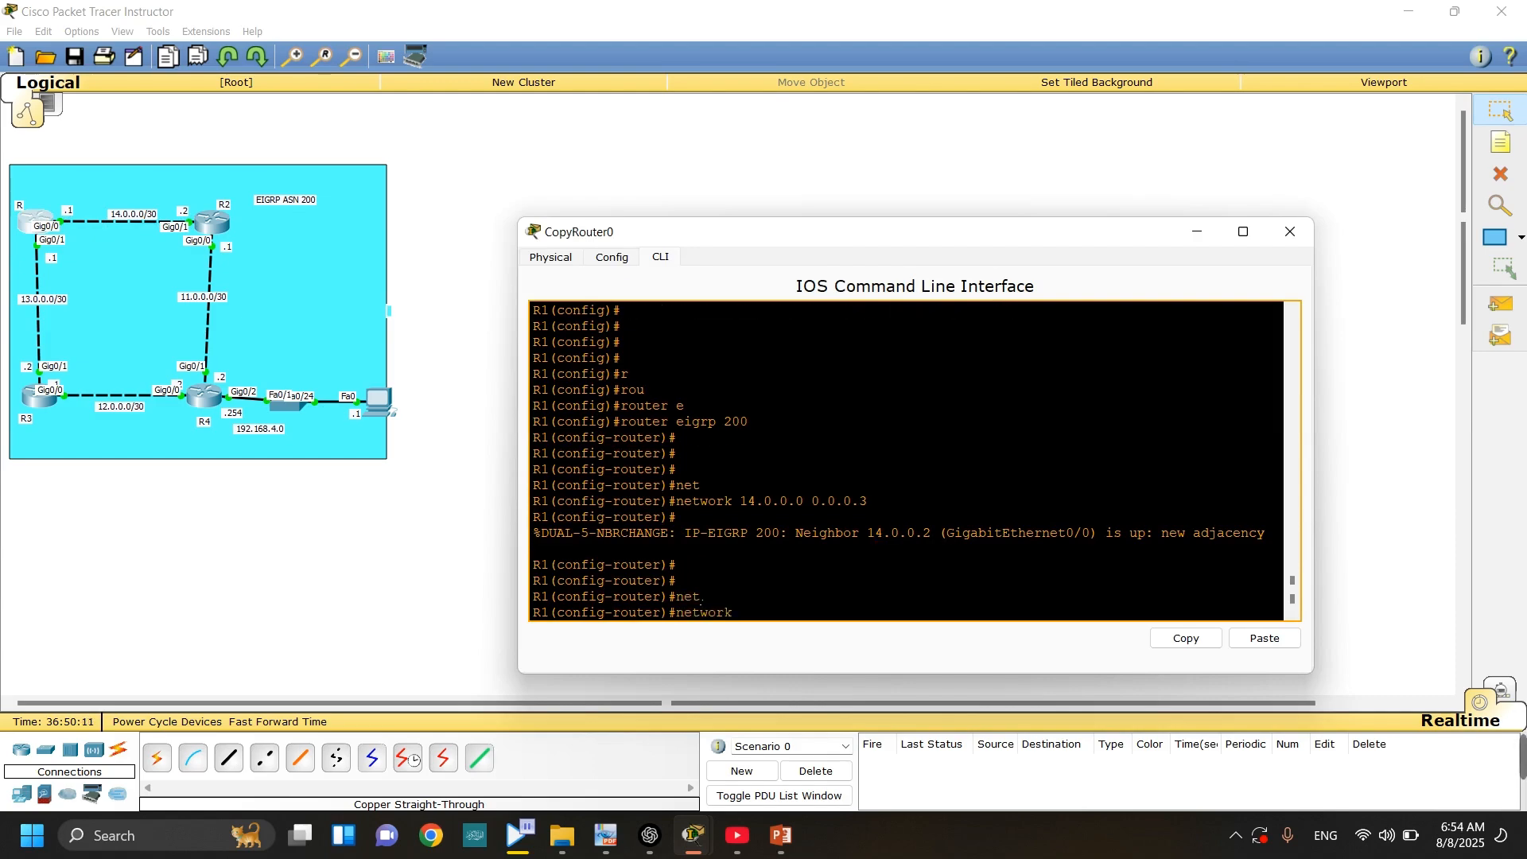
text(13.0.0.0 0.0.0.3)
key(Return)
key(Return)
key(Return)
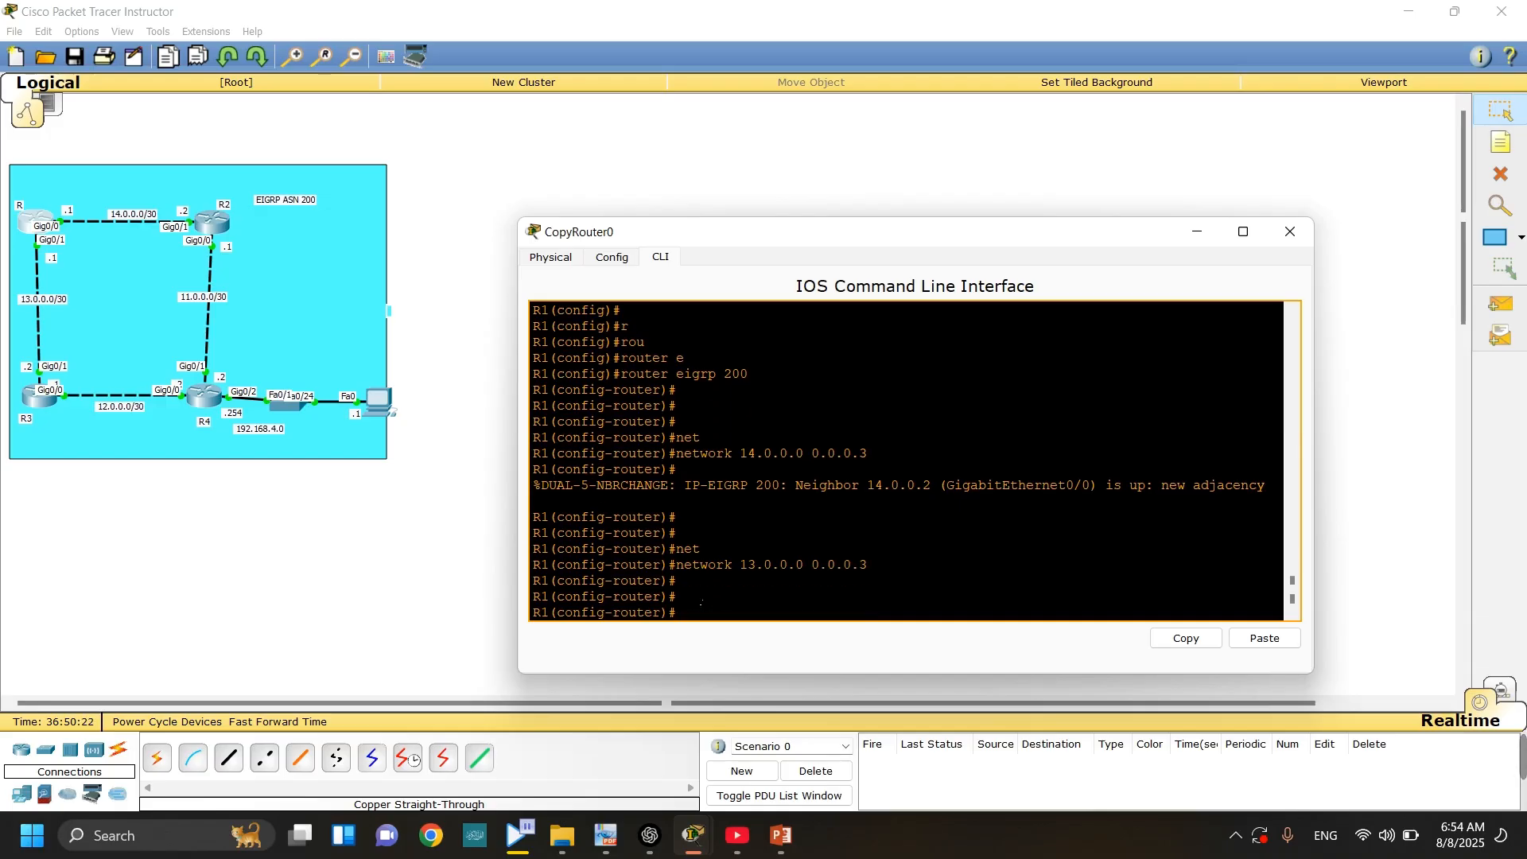
- Advertise R1's loopback address in EIGRP 200 with network 1.1.1.1 0.0.0.0
text(network)
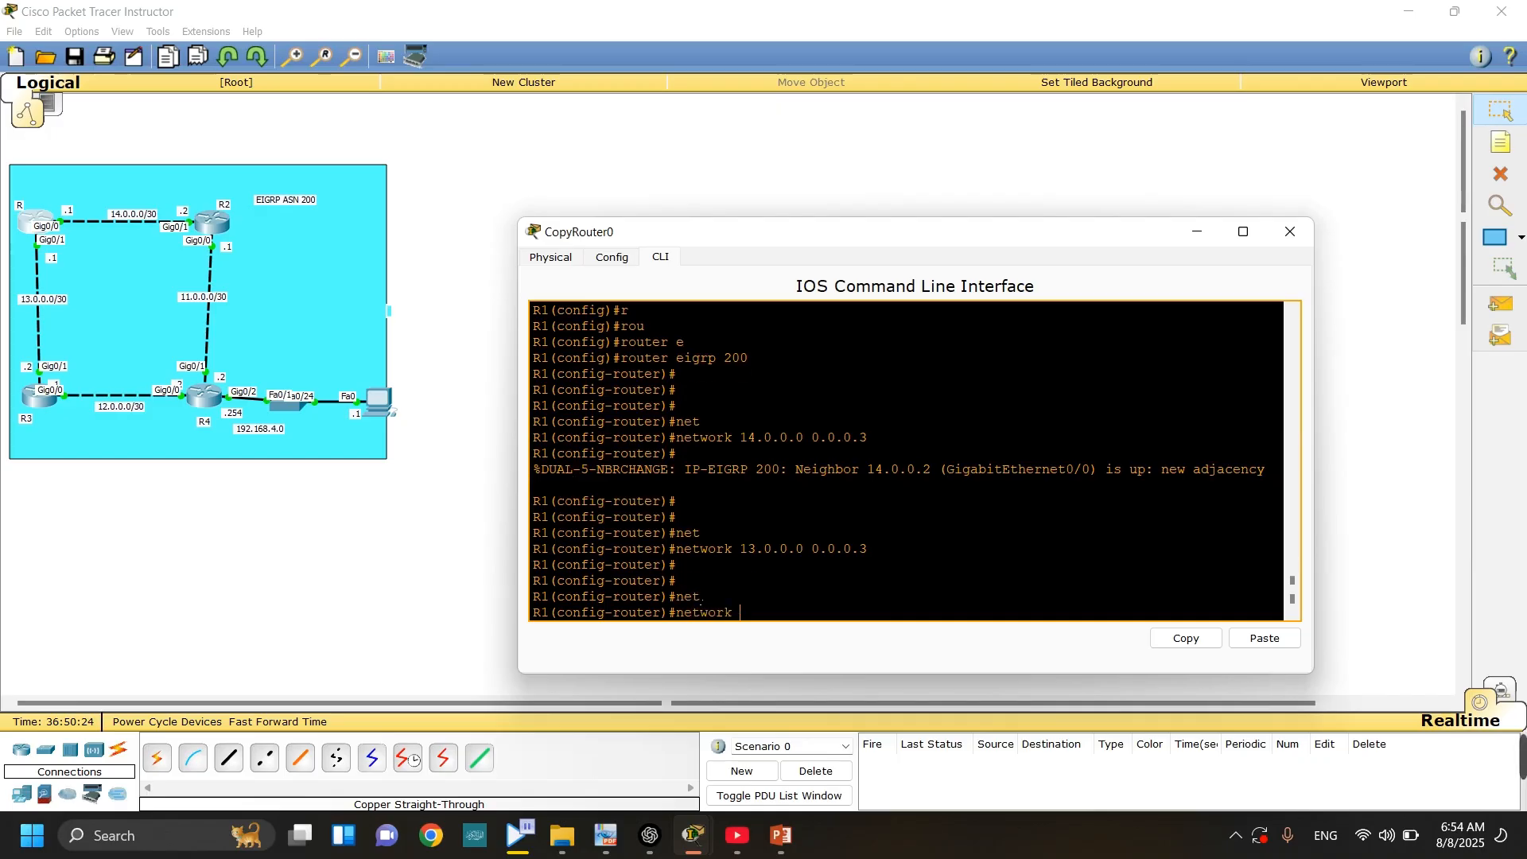
key(Tab)
text(1.1.1.1)
text(0.0.0.0)
key(Return)
key(Return)
key(Return)
key(Return)
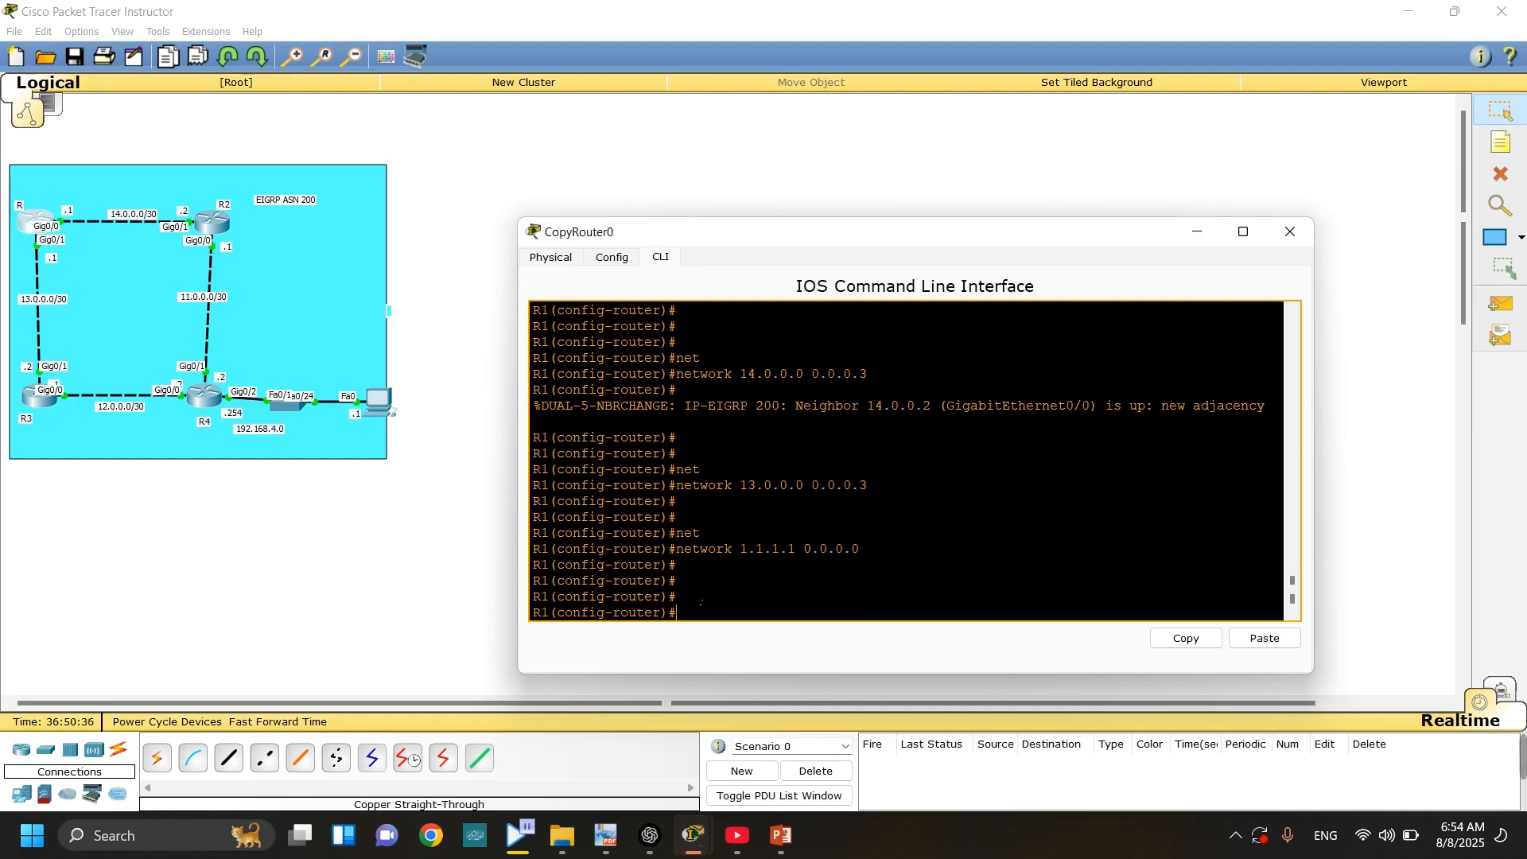
- Make interface loopback 0 passive in R1's EIGRP 200 process
text(pas)
key(Tab)
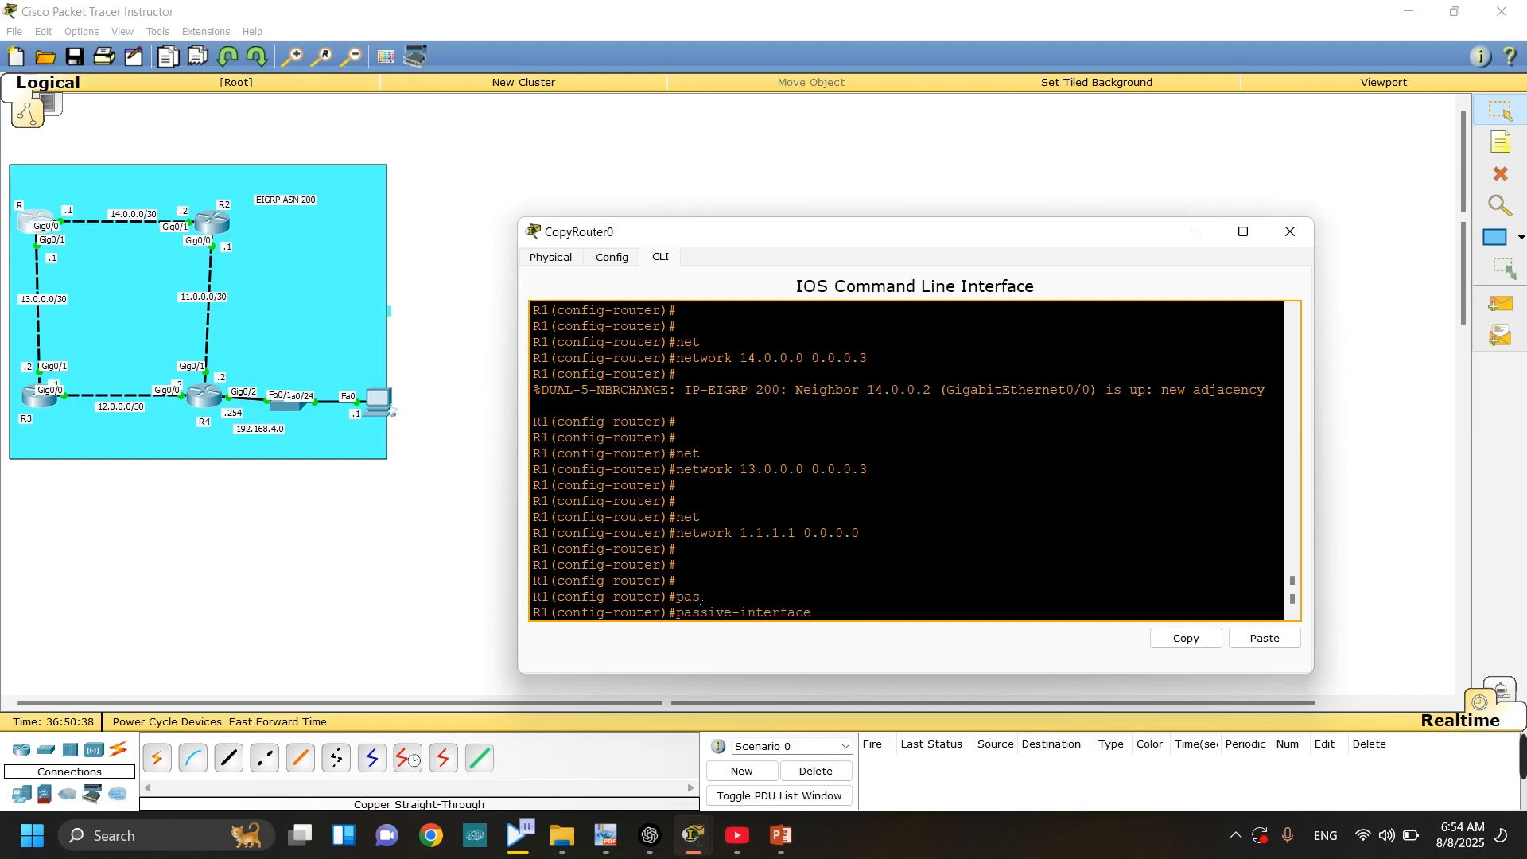
text(l)
key(Tab)
text(0)
key(Return)
key(Return)
key(Return)
key(Return)
key(Return)
key(Return)
key(Return)
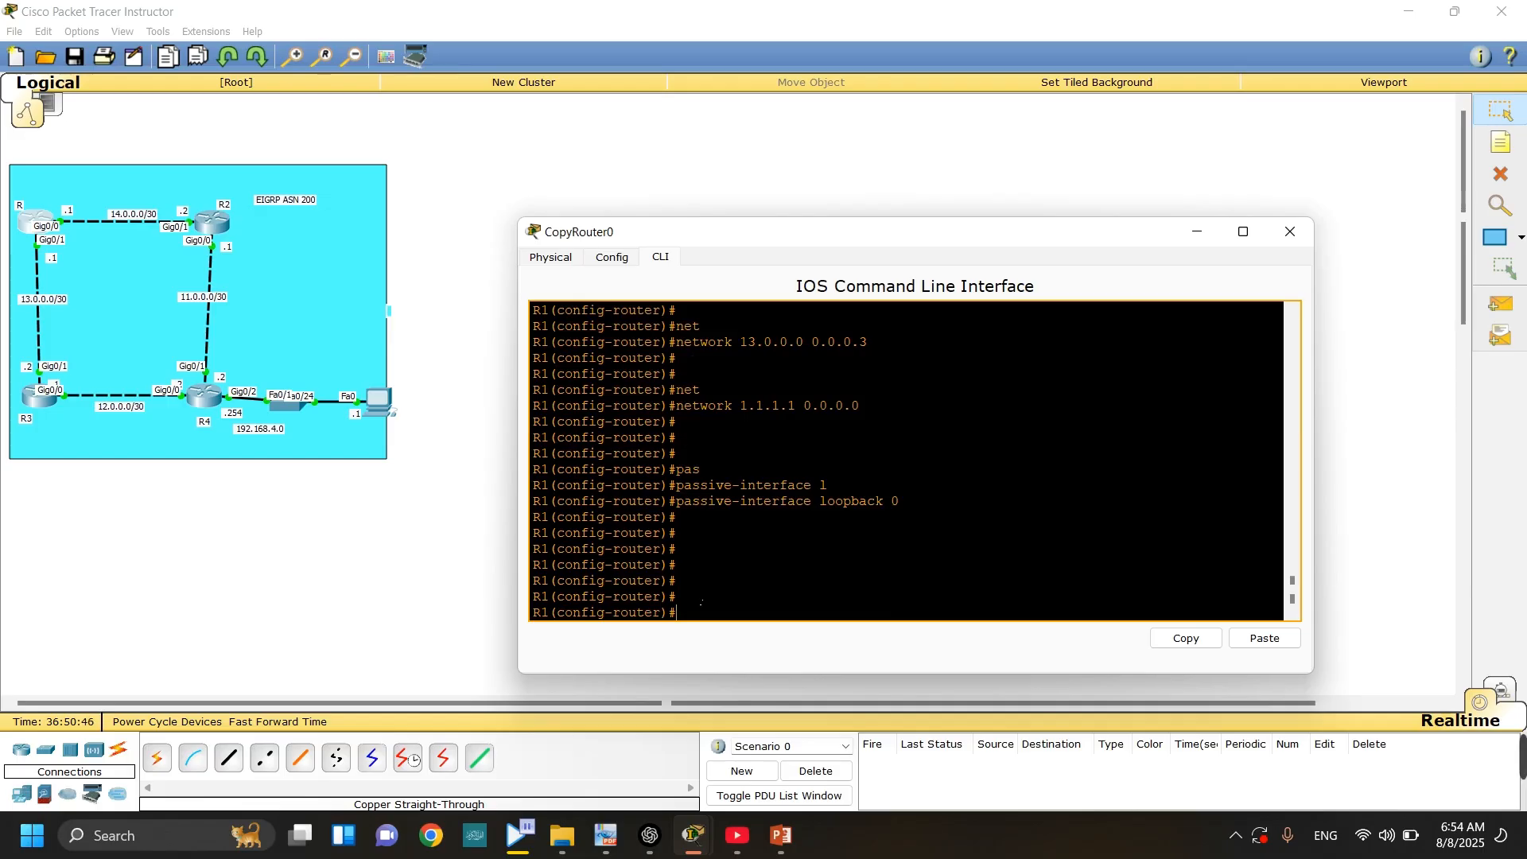
- Exit R1's EIGRP router configuration back to global configuration mode
text(ex)
key(Return)
key(Return)
key(Return)
key(Return)
key(Return)
key(Return)
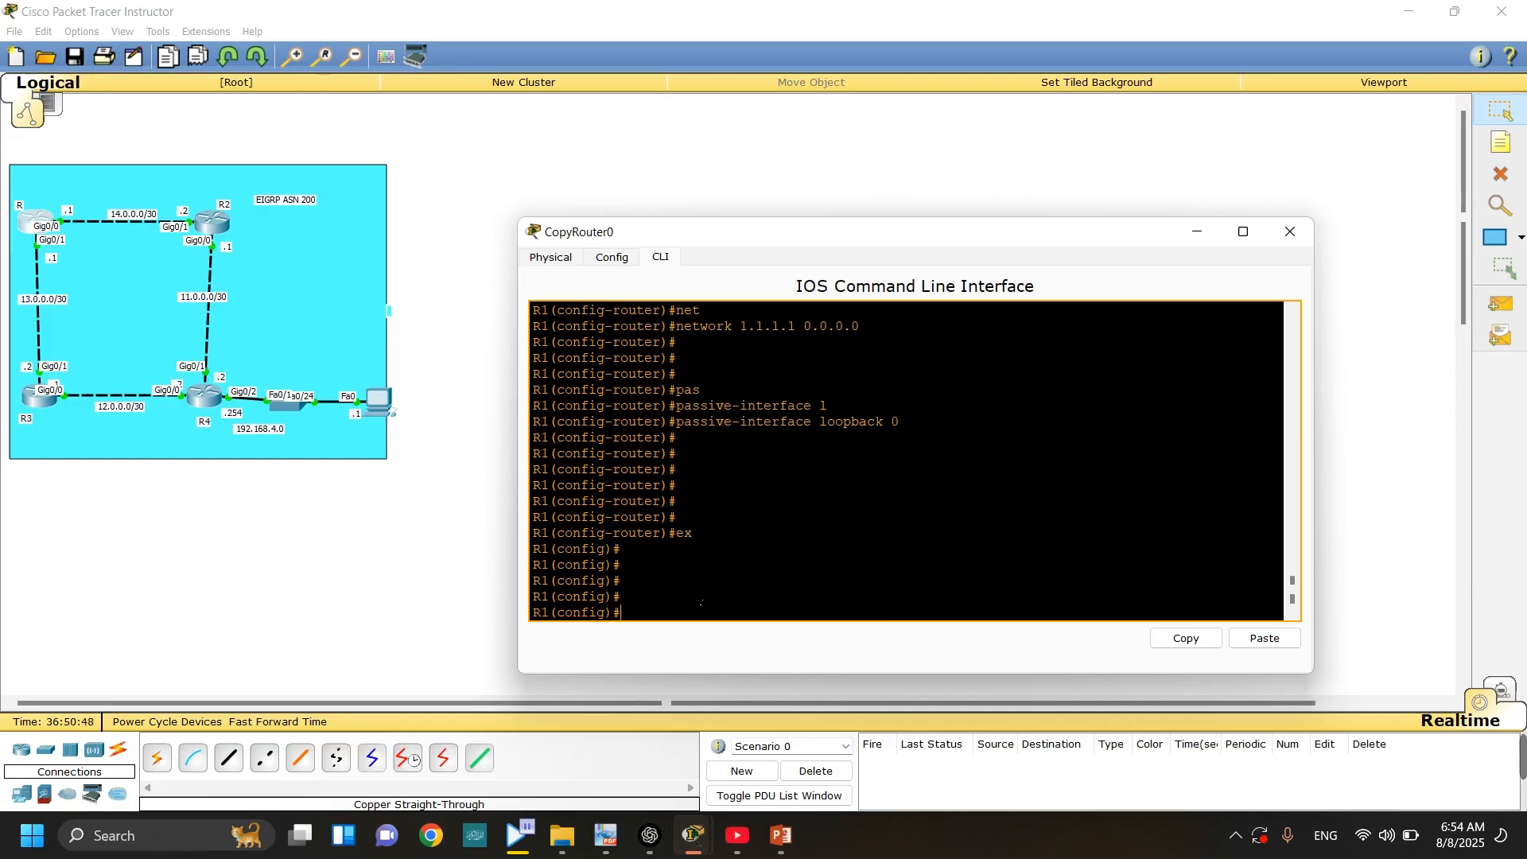
- Display R1's full routing protocol details with do sh ip protocol
text(do sh i)
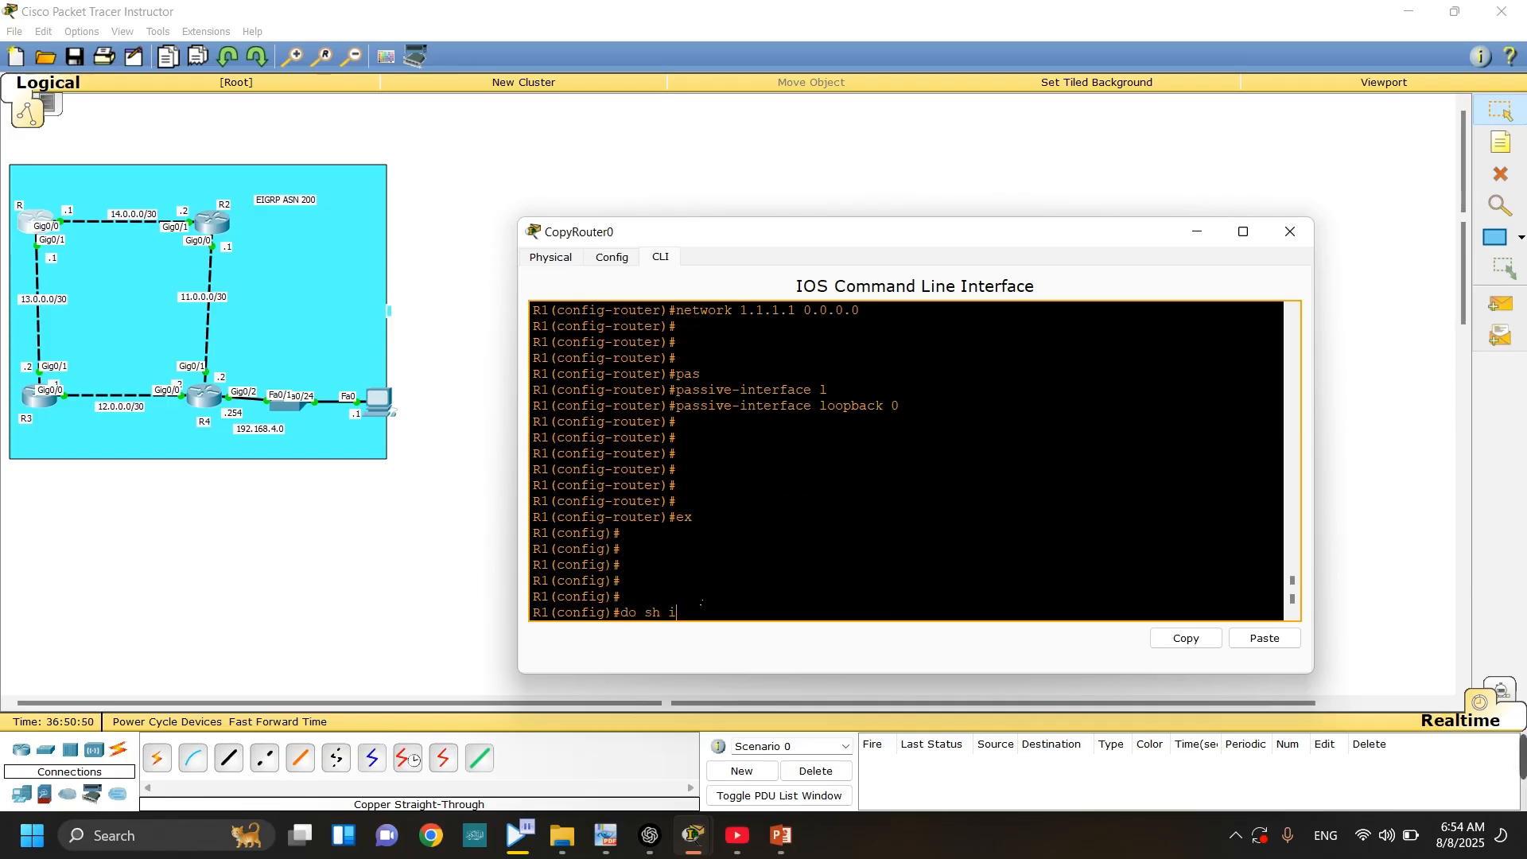
text(p protocol)
key(Return)
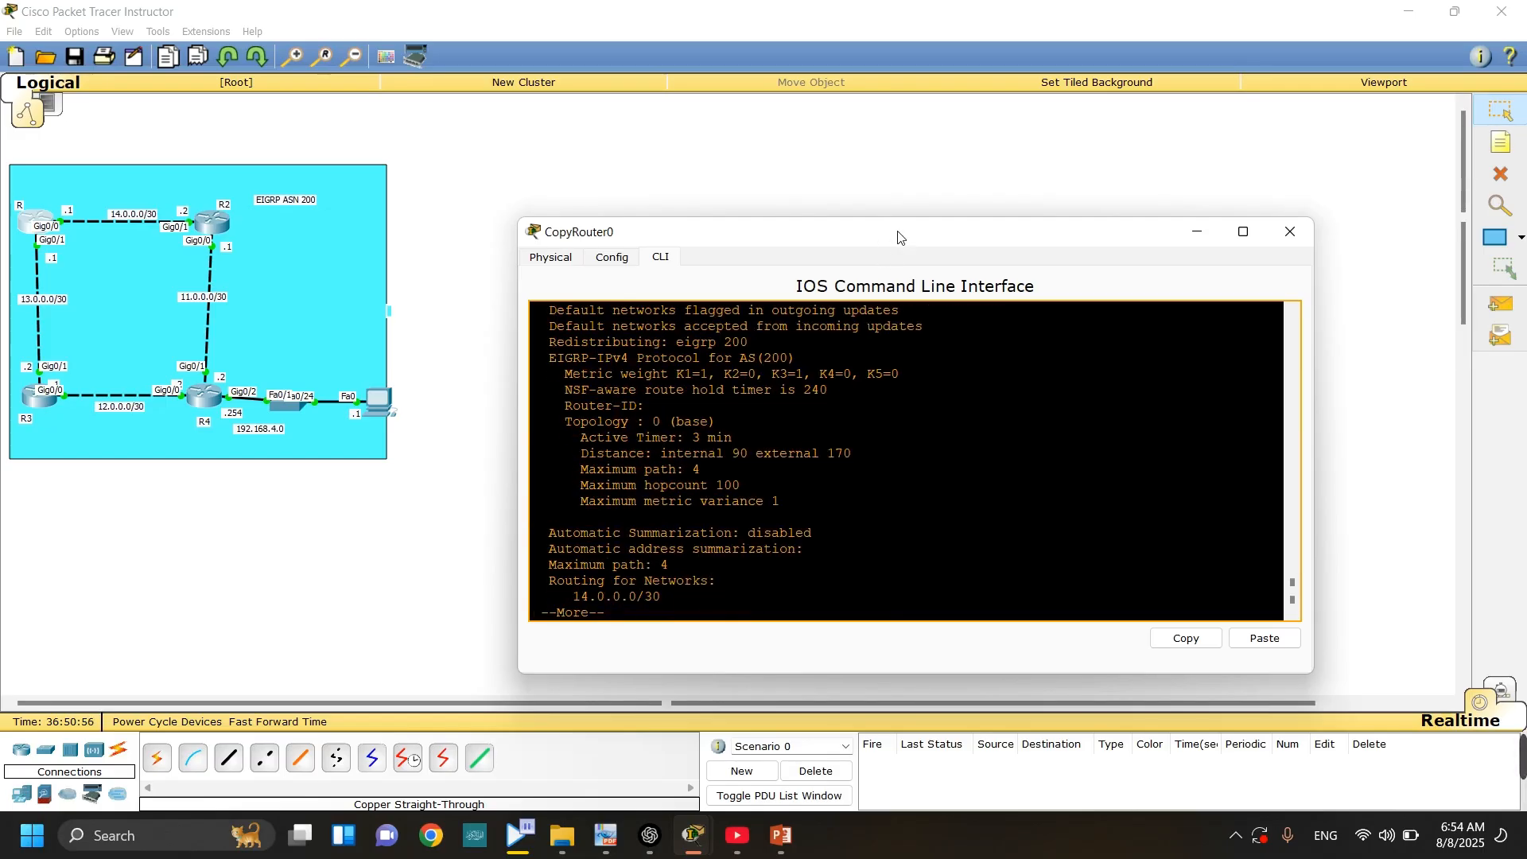
drag(912, 225, 876, 37)
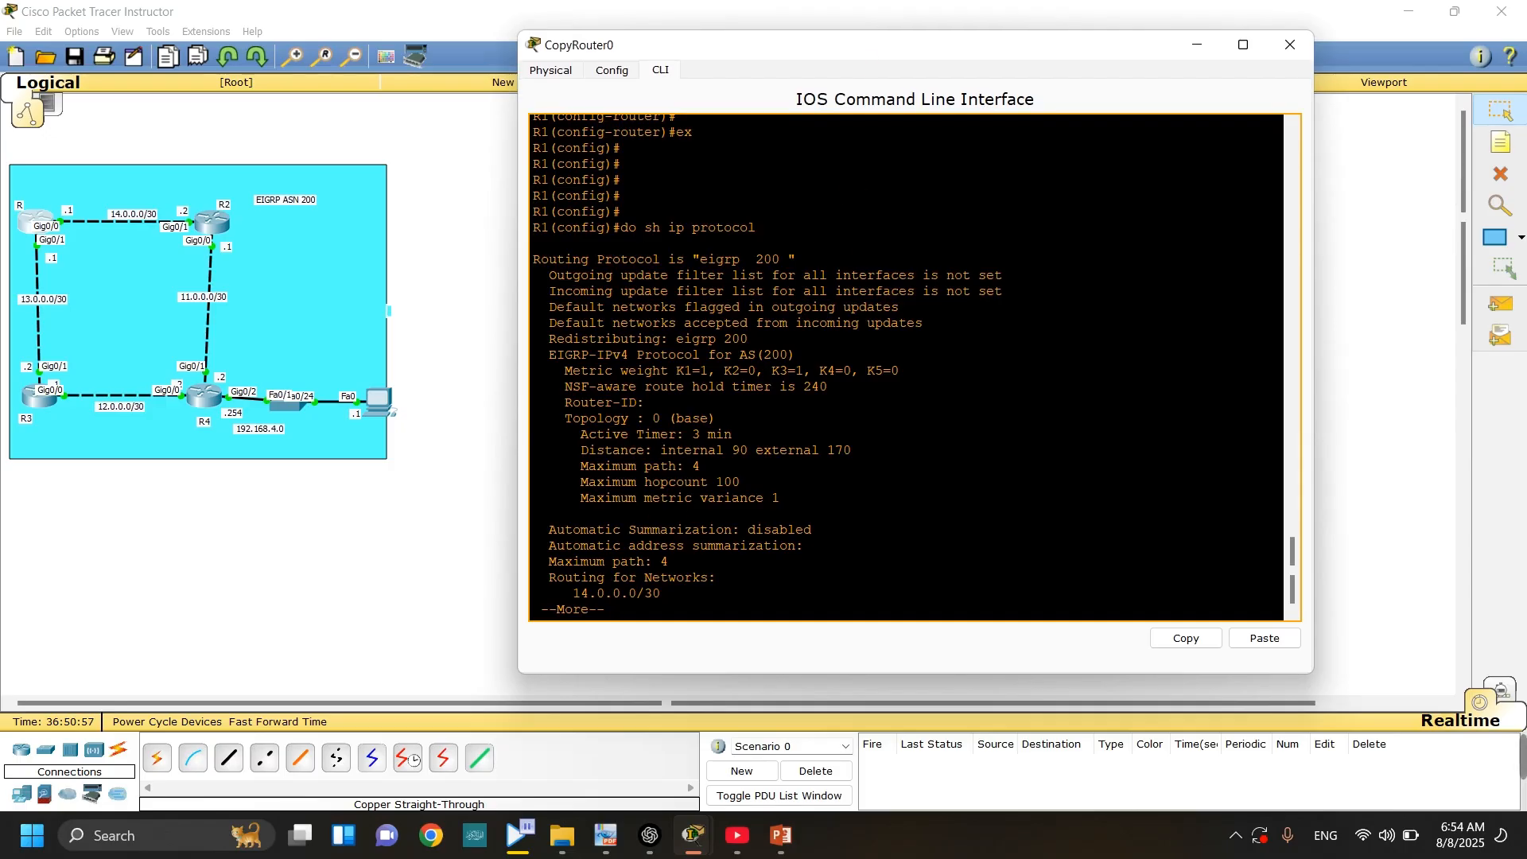
key(Return)
key(Return)
key(Return)
key(Return)
key(Return)
key(Return)
key(Return)
key(Return)
key(Return)
key(Return)
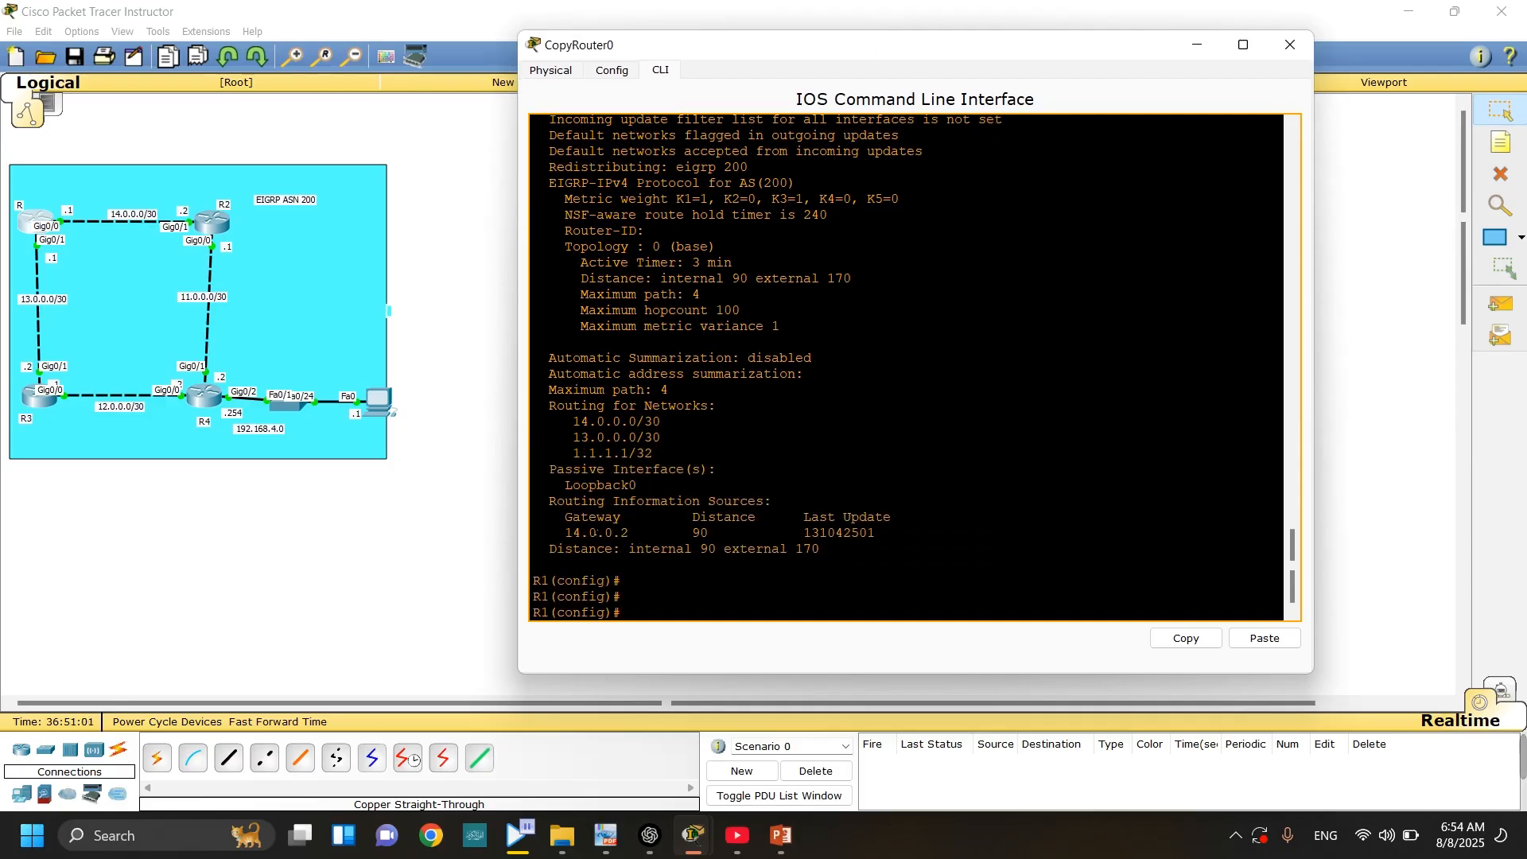
- Examine the gateway, passive interface and advertised networks in R1's protocol output, and dismiss its console
drag(564, 533, 699, 546)
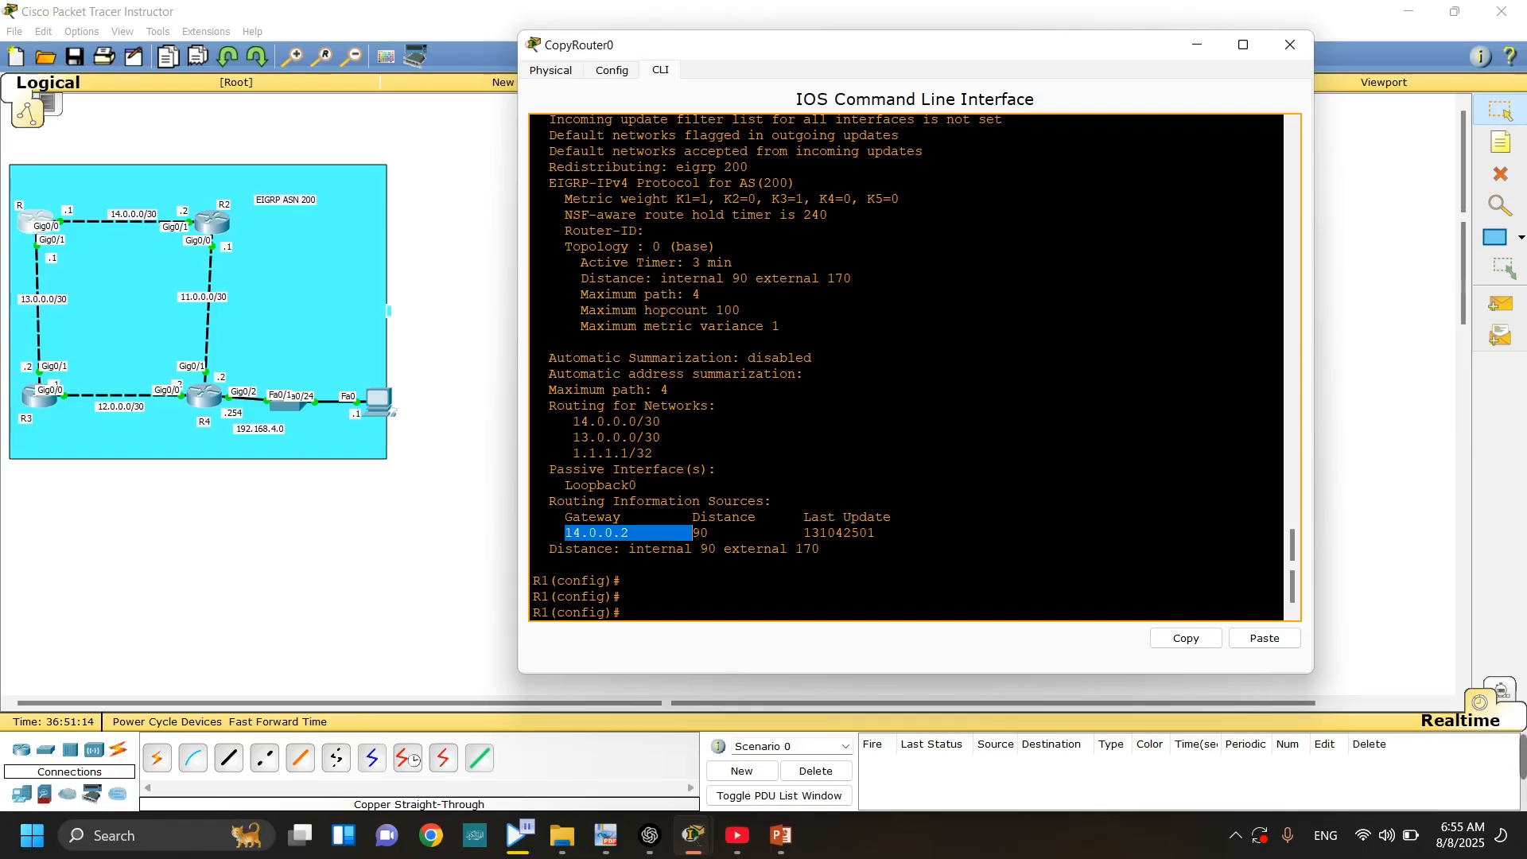
mouse_move(549, 469)
mouse_down()
mouse_move(726, 469)
mouse_move(620, 501)
mouse_move(694, 501)
mouse_move(565, 501)
mouse_move(638, 483)
mouse_up()
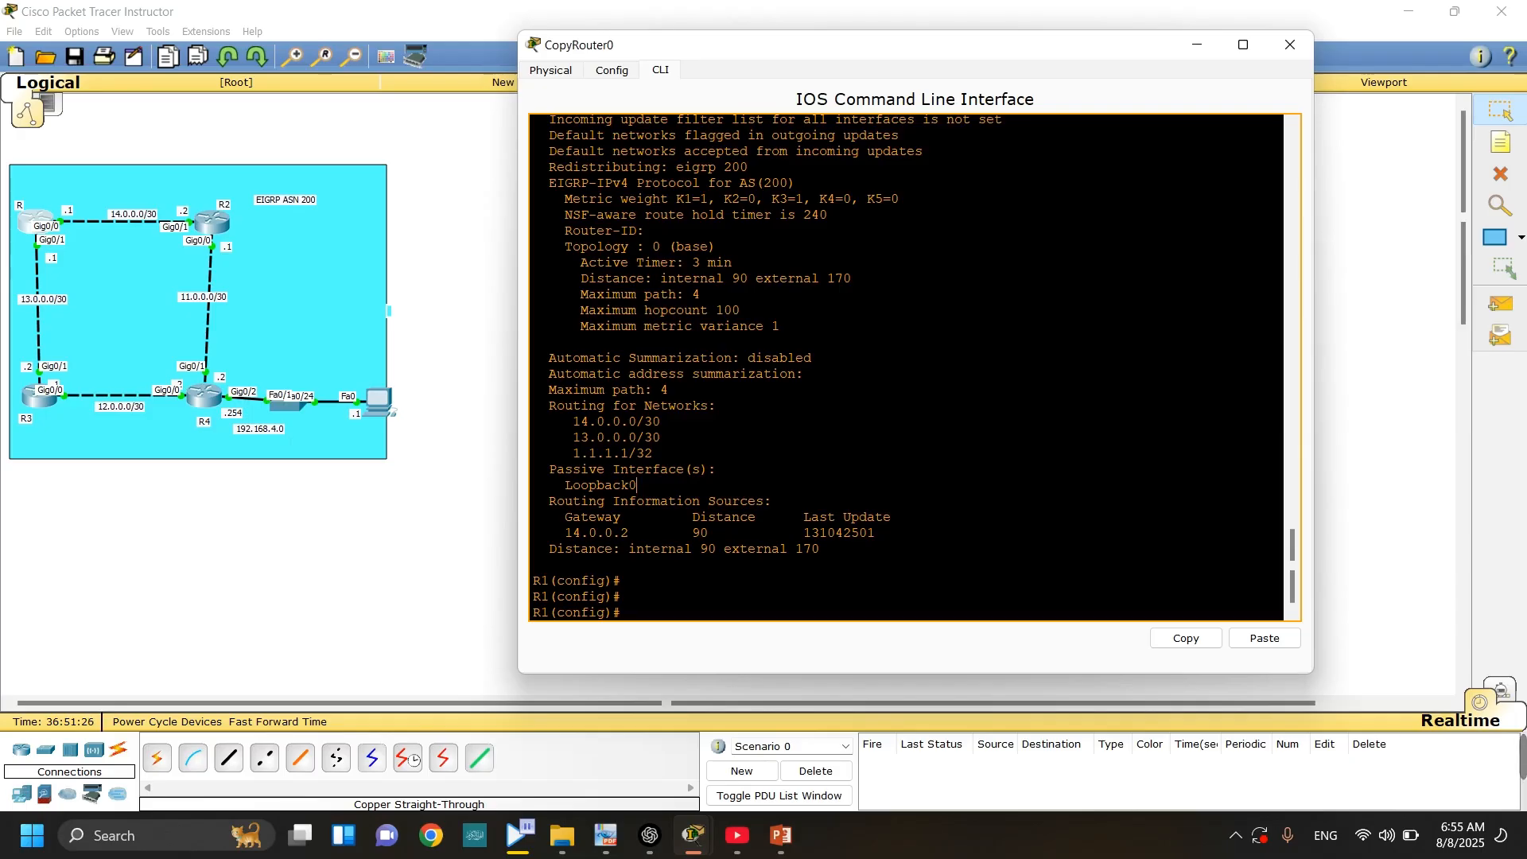
triple_click(585, 406)
triple_click(631, 453)
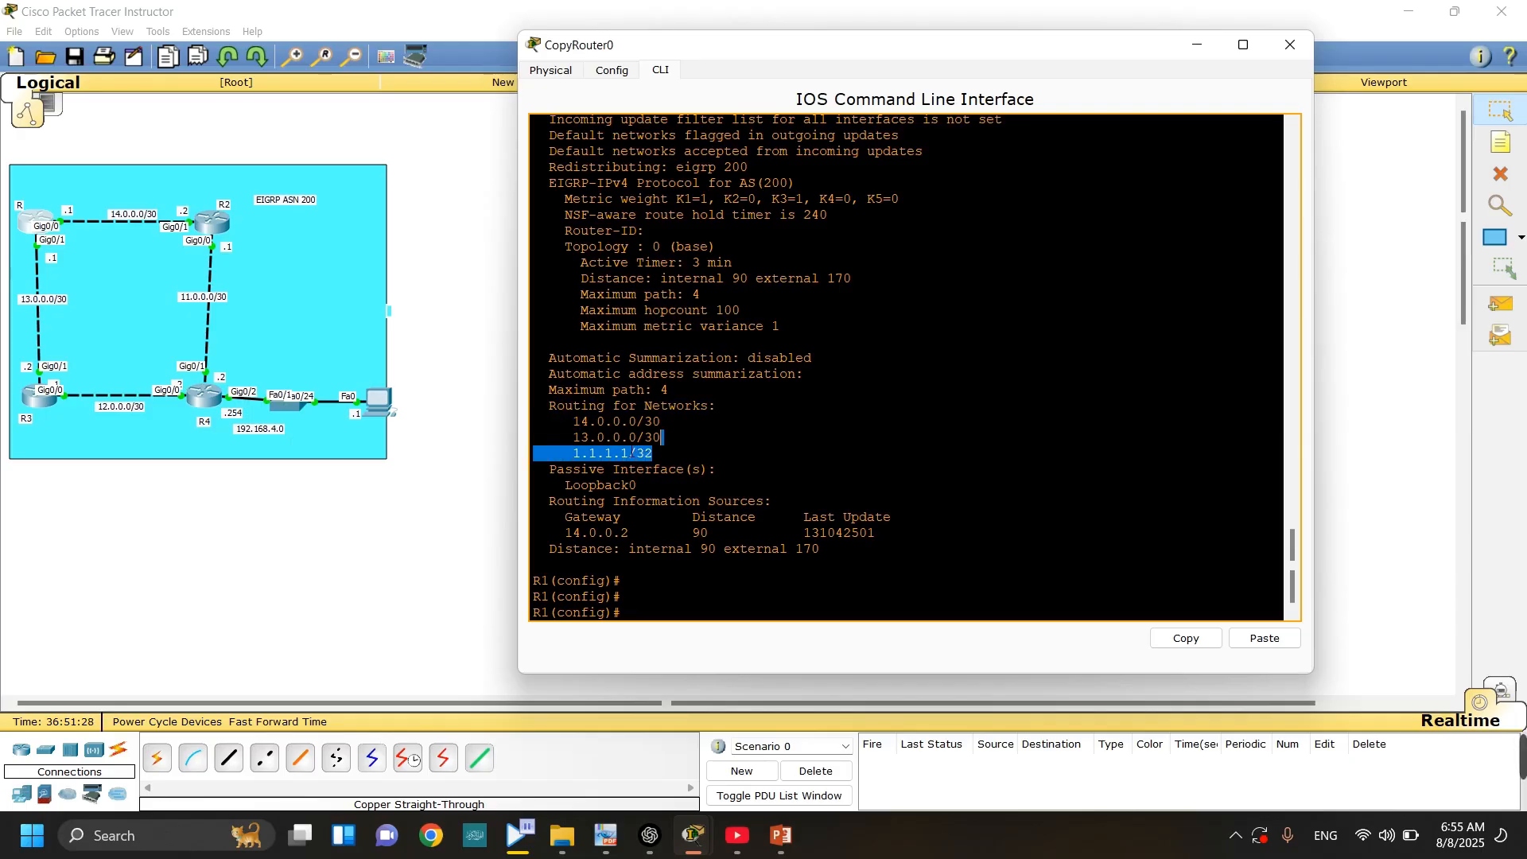
mouse_move(631, 453)
mouse_down()
mouse_move(589, 422)
mouse_move(629, 438)
mouse_move(614, 453)
mouse_move(654, 453)
mouse_up()
click(666, 451)
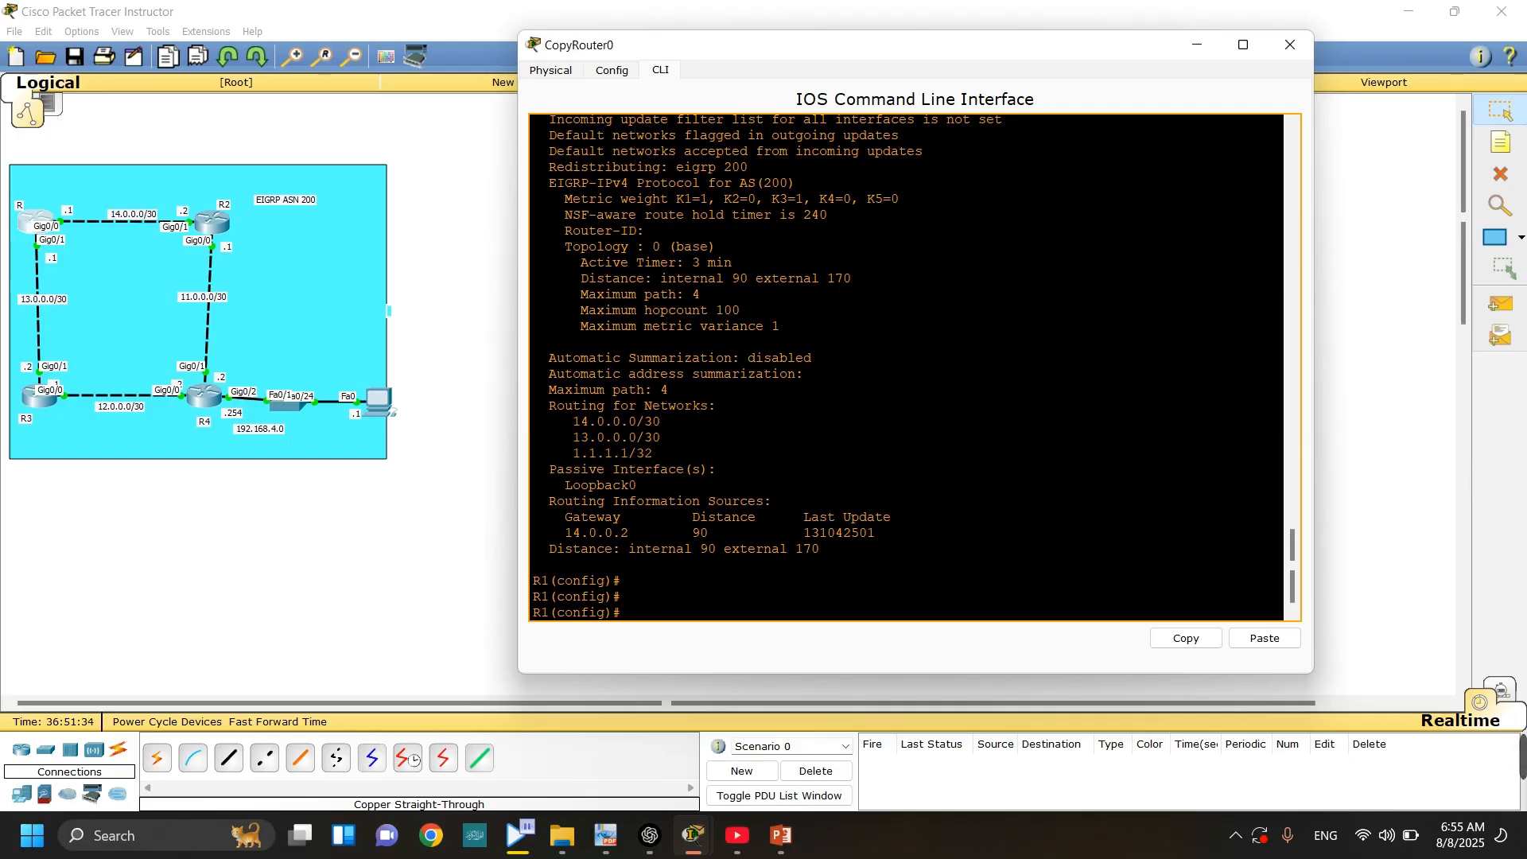
click(375, 628)
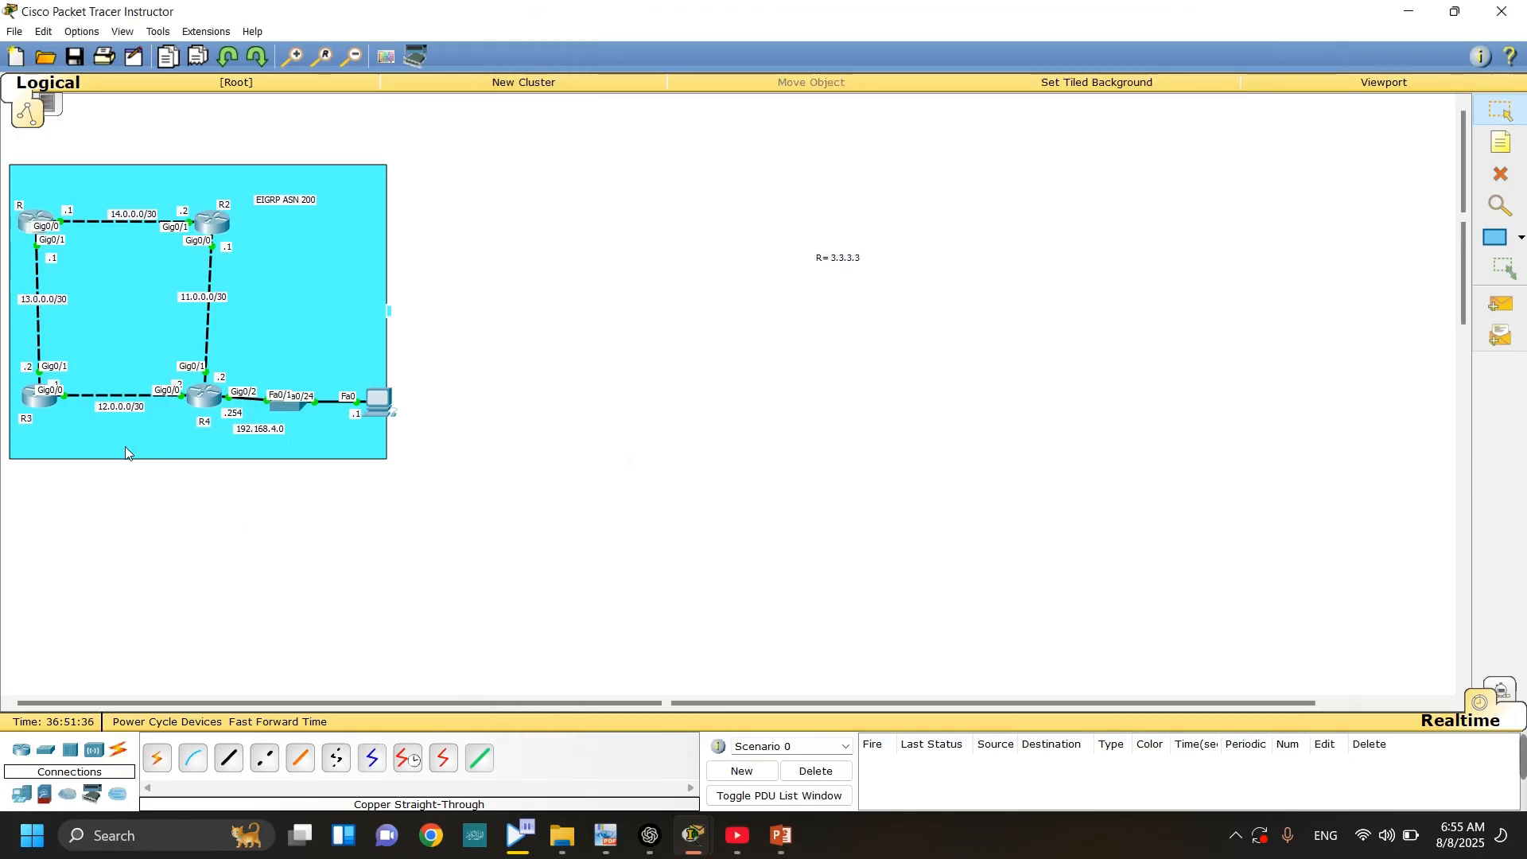
- Open R3's console, place its window lower, and move the R= 3.3.3.3 note slightly up in the workspace
click(41, 396)
drag(789, 245, 816, 331)
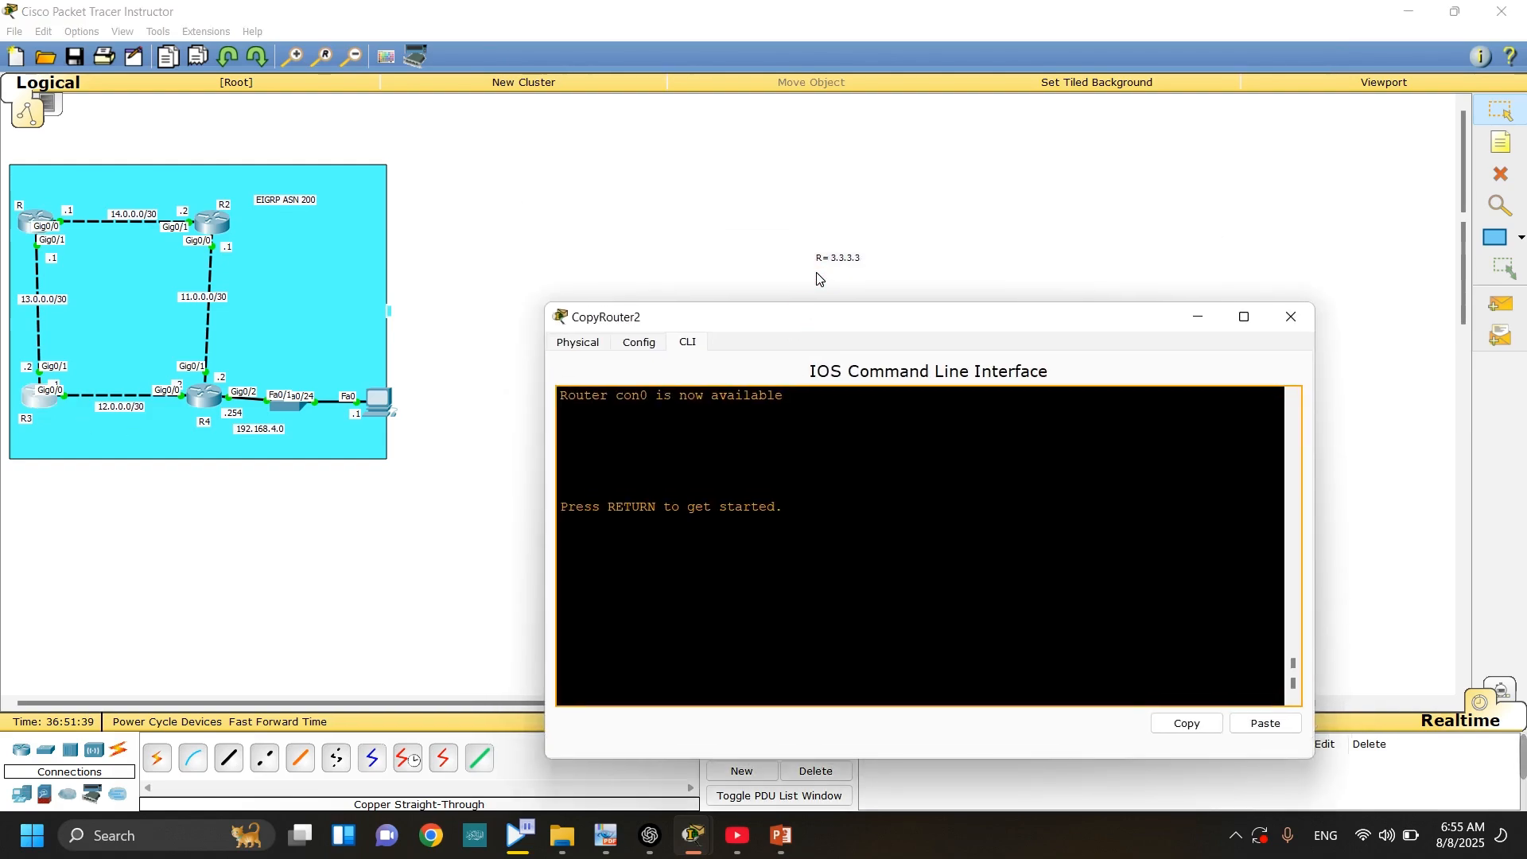
drag(835, 266, 807, 232)
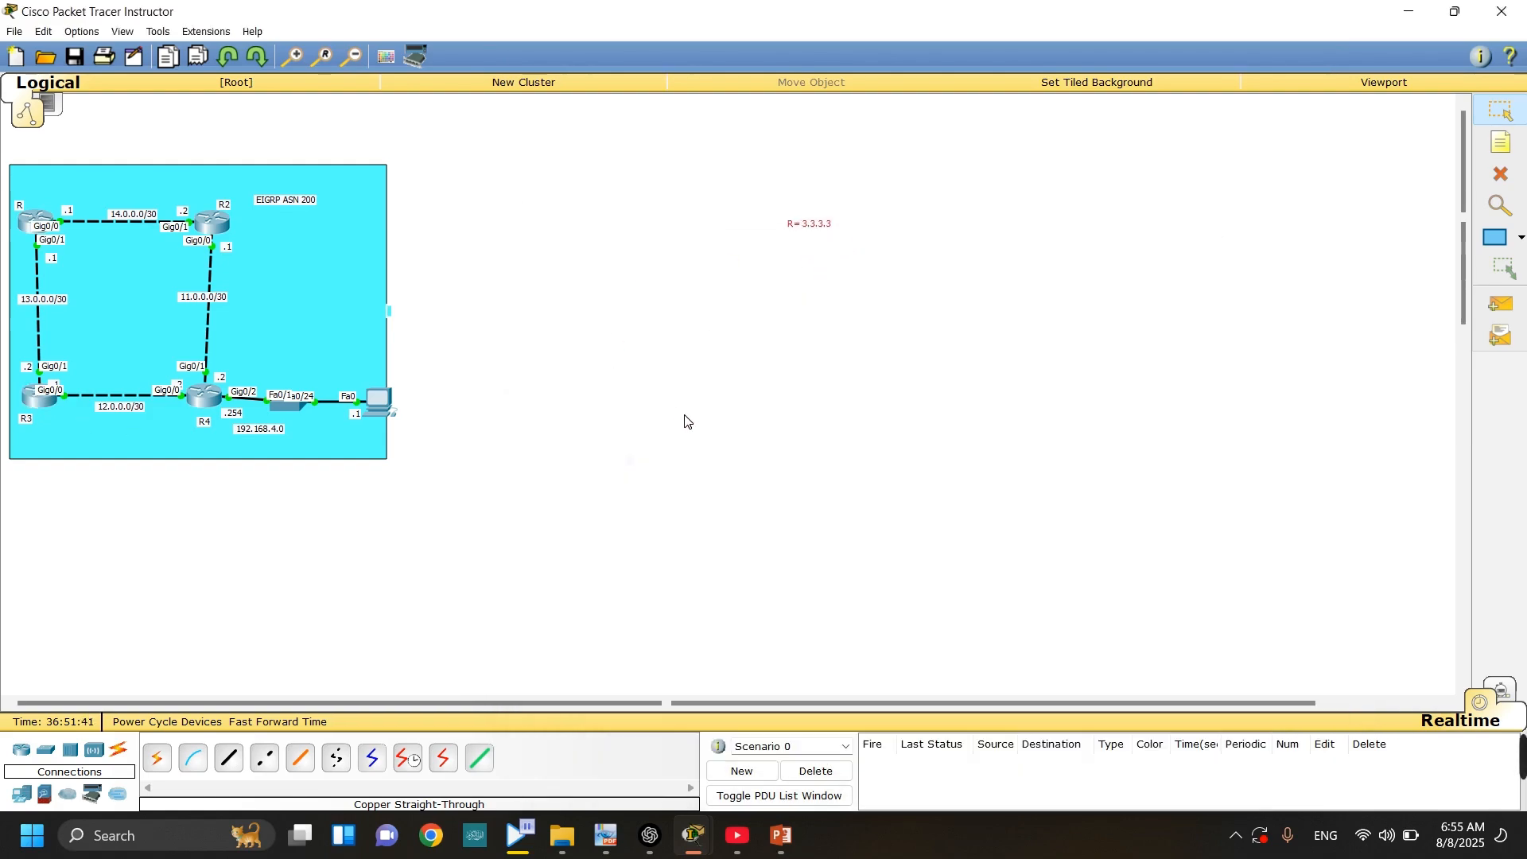
- Bring up R3's command line and enter privileged EXEC mode
click(40, 398)
key(Return)
key(Return)
key(Return)
key(Return)
key(Return)
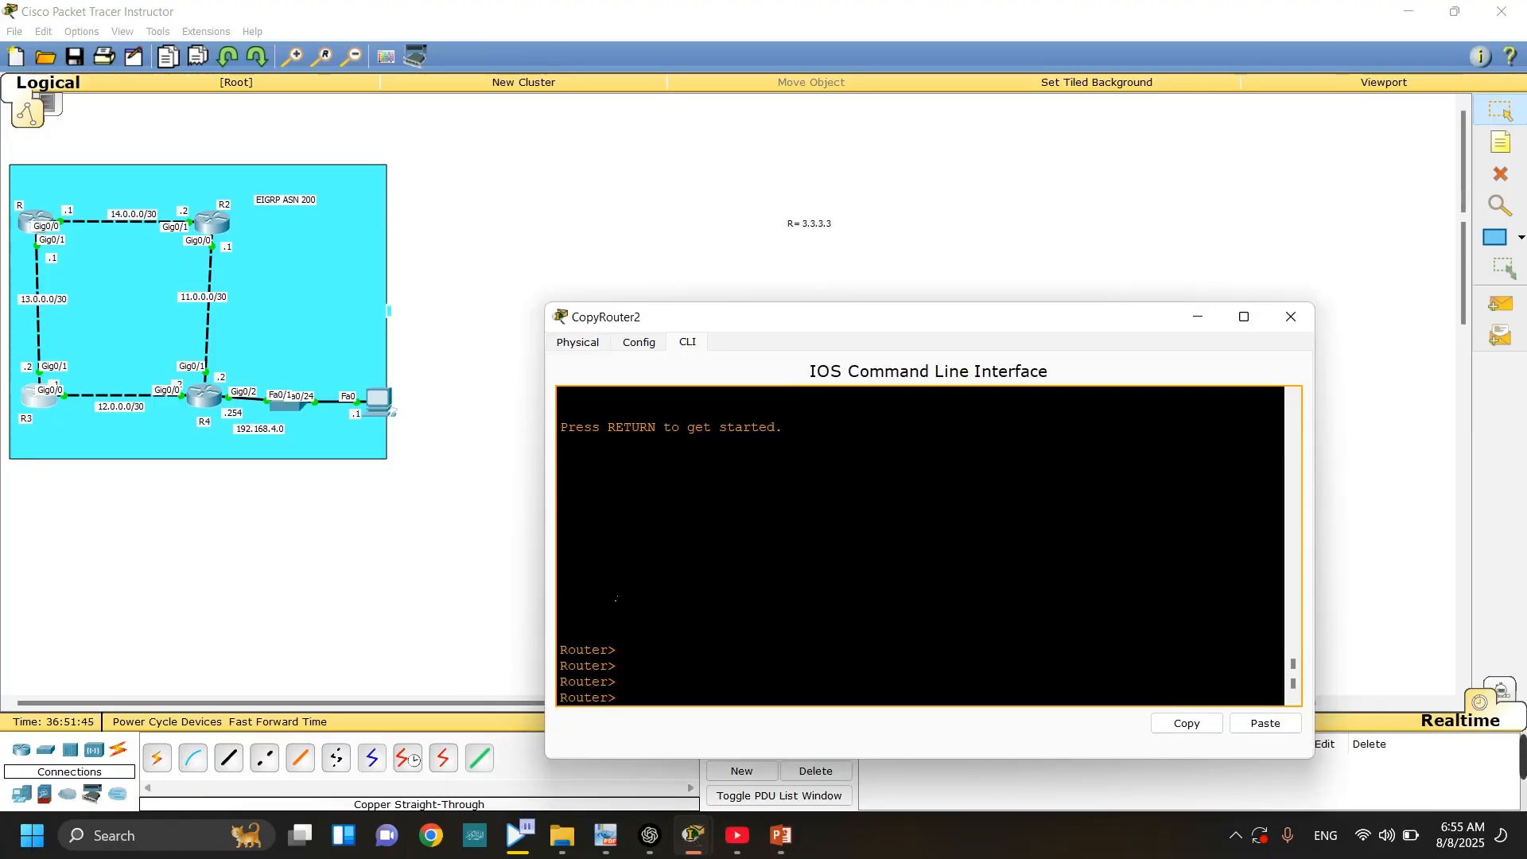
text(en)
key(Tab)
key(Return)
key(Return)
key(Return)
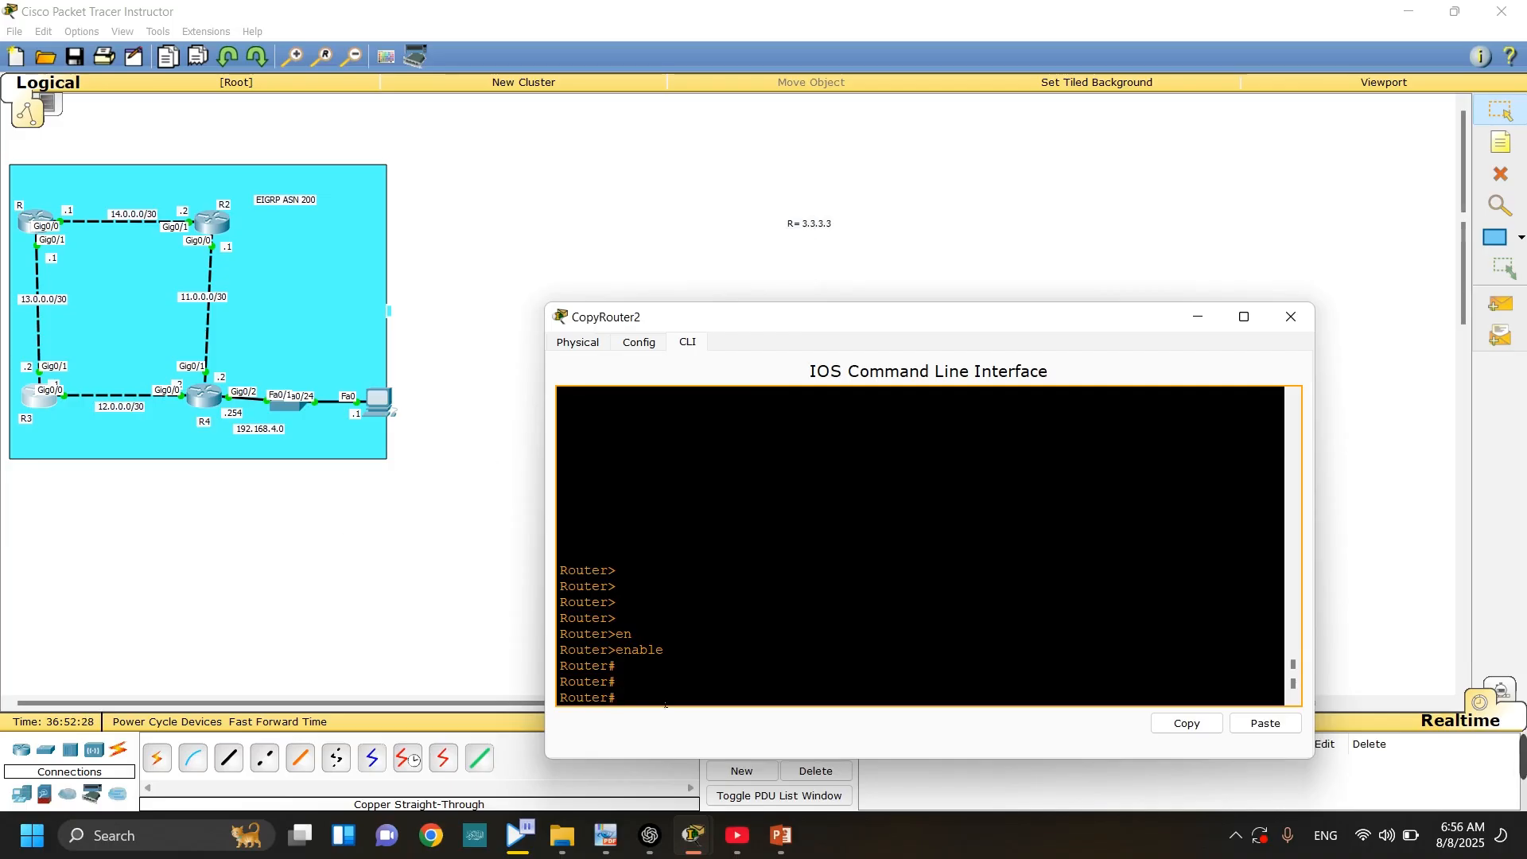
- Enter global configuration mode on R3 with conf t
text(en)
key(Tab)
key(Return)
key(Return)
key(Return)
key(Return)
text(conf t)
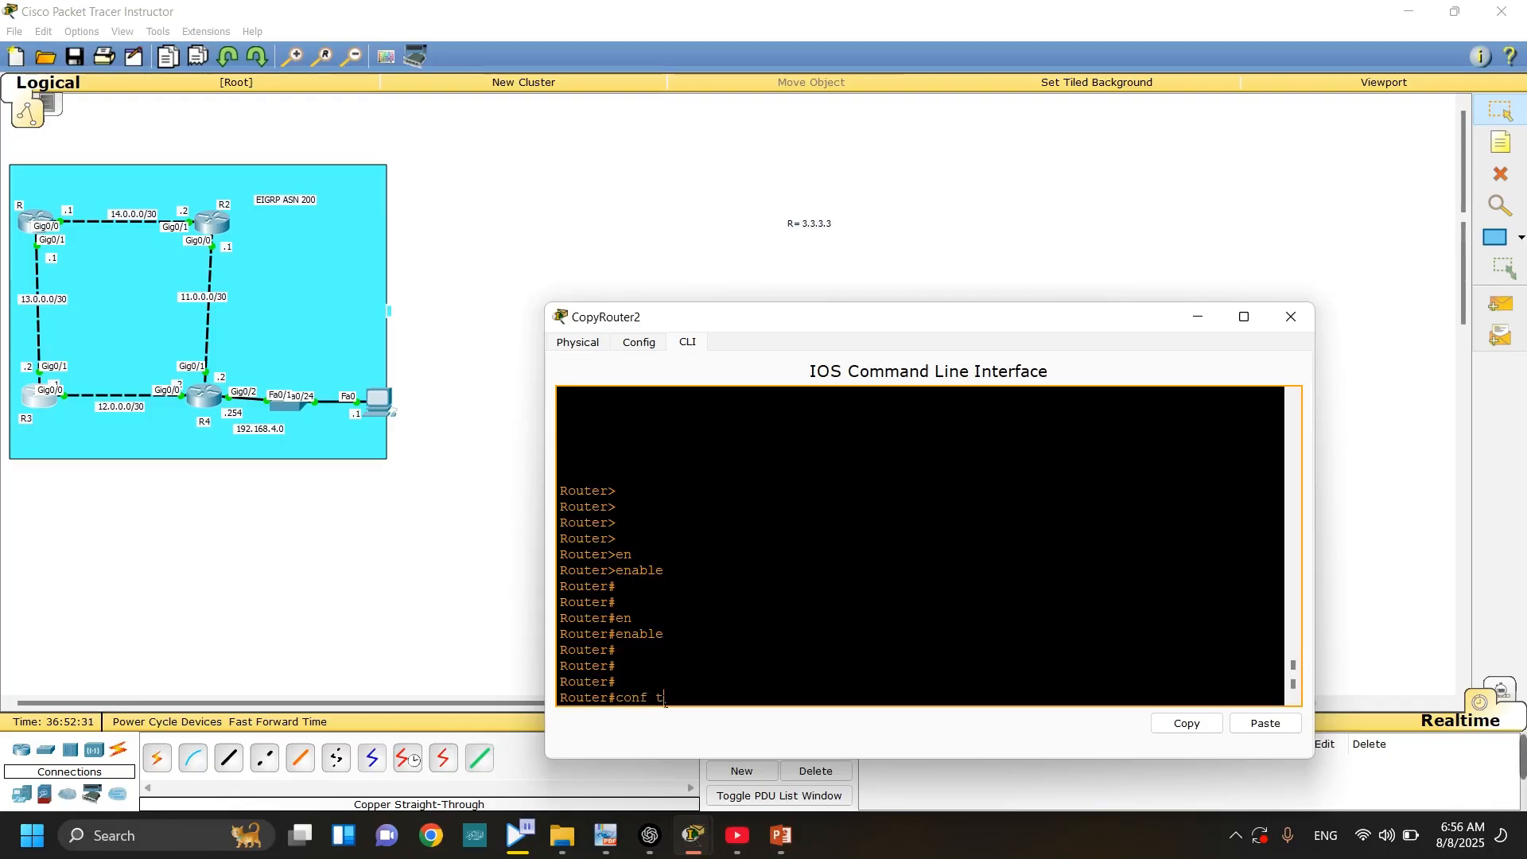
key(Return)
key(Return)
key(Return)
key(Return)
key(Return)
- Start the EIGRP routing process on R3 with autonomous system number 200
text(r(config)#r)
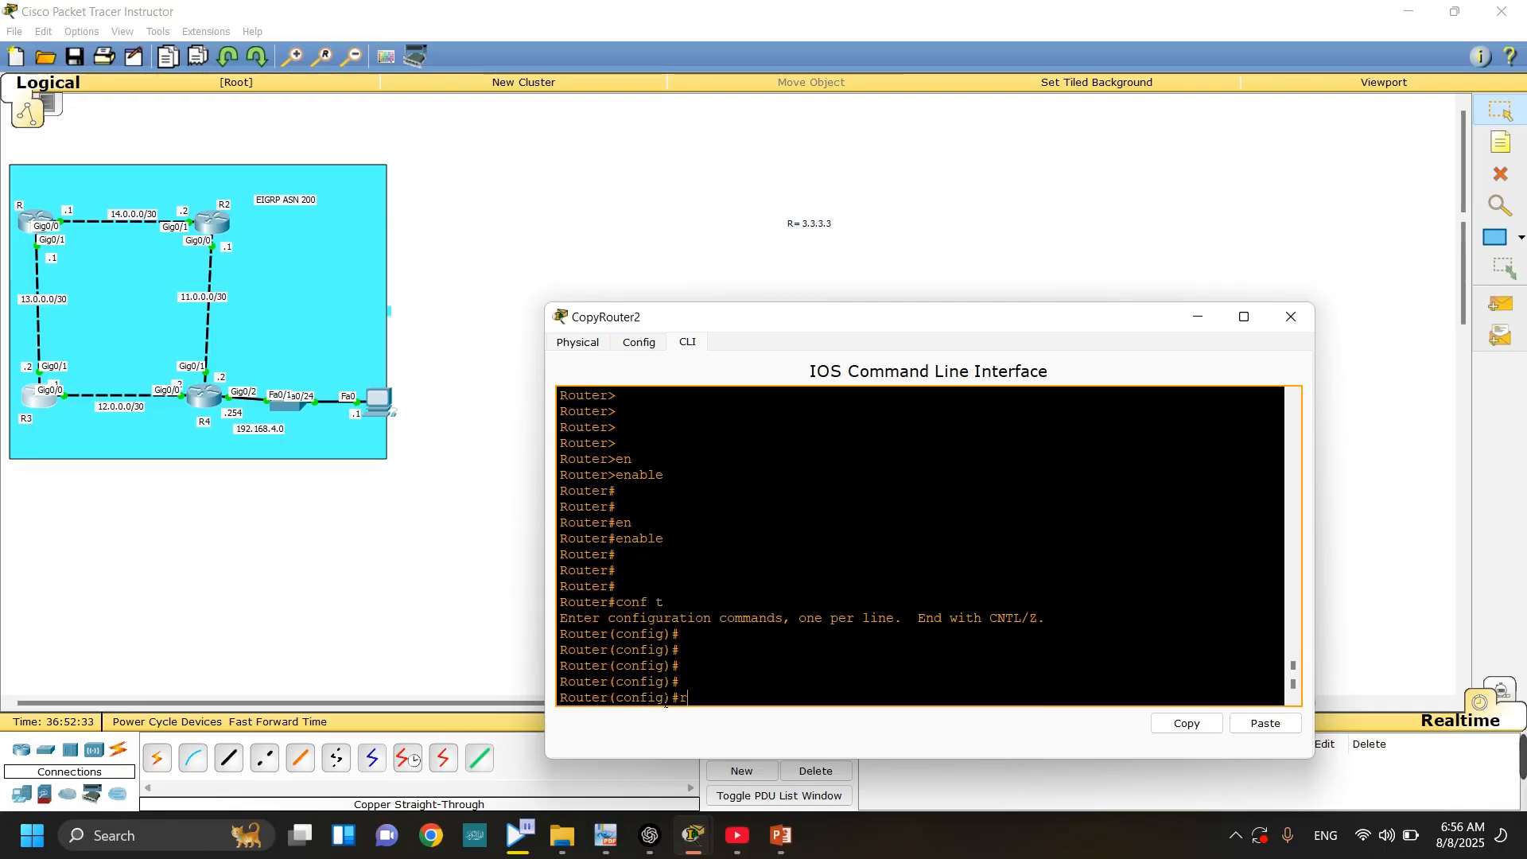
key(Tab)
text(ou)
key(Tab)
text(ter )
text(er)
key(Tab)
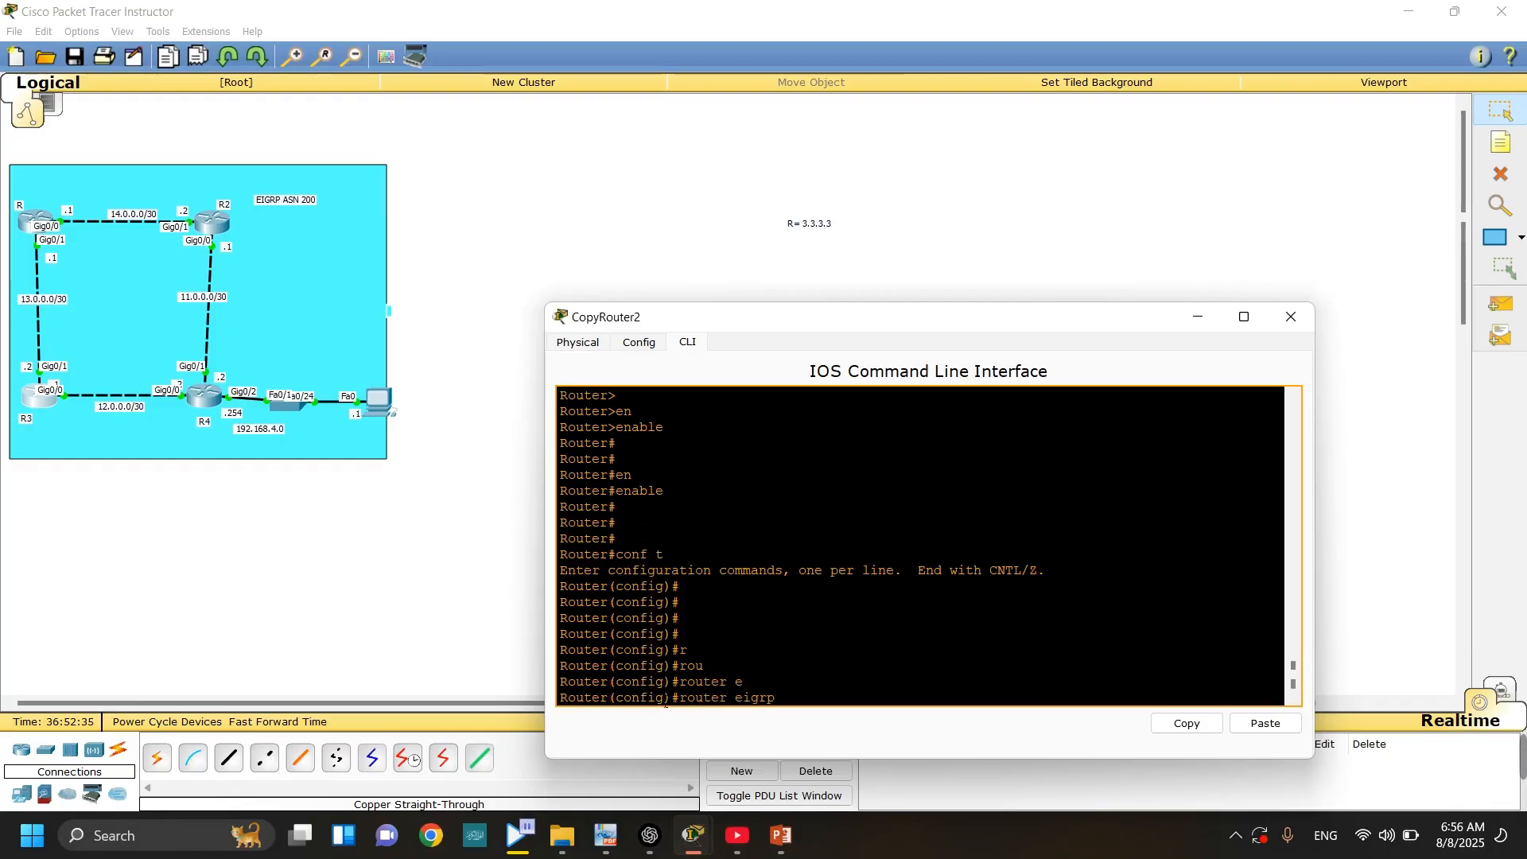
text(200)
key(Return)
key(Return)
key(Return)
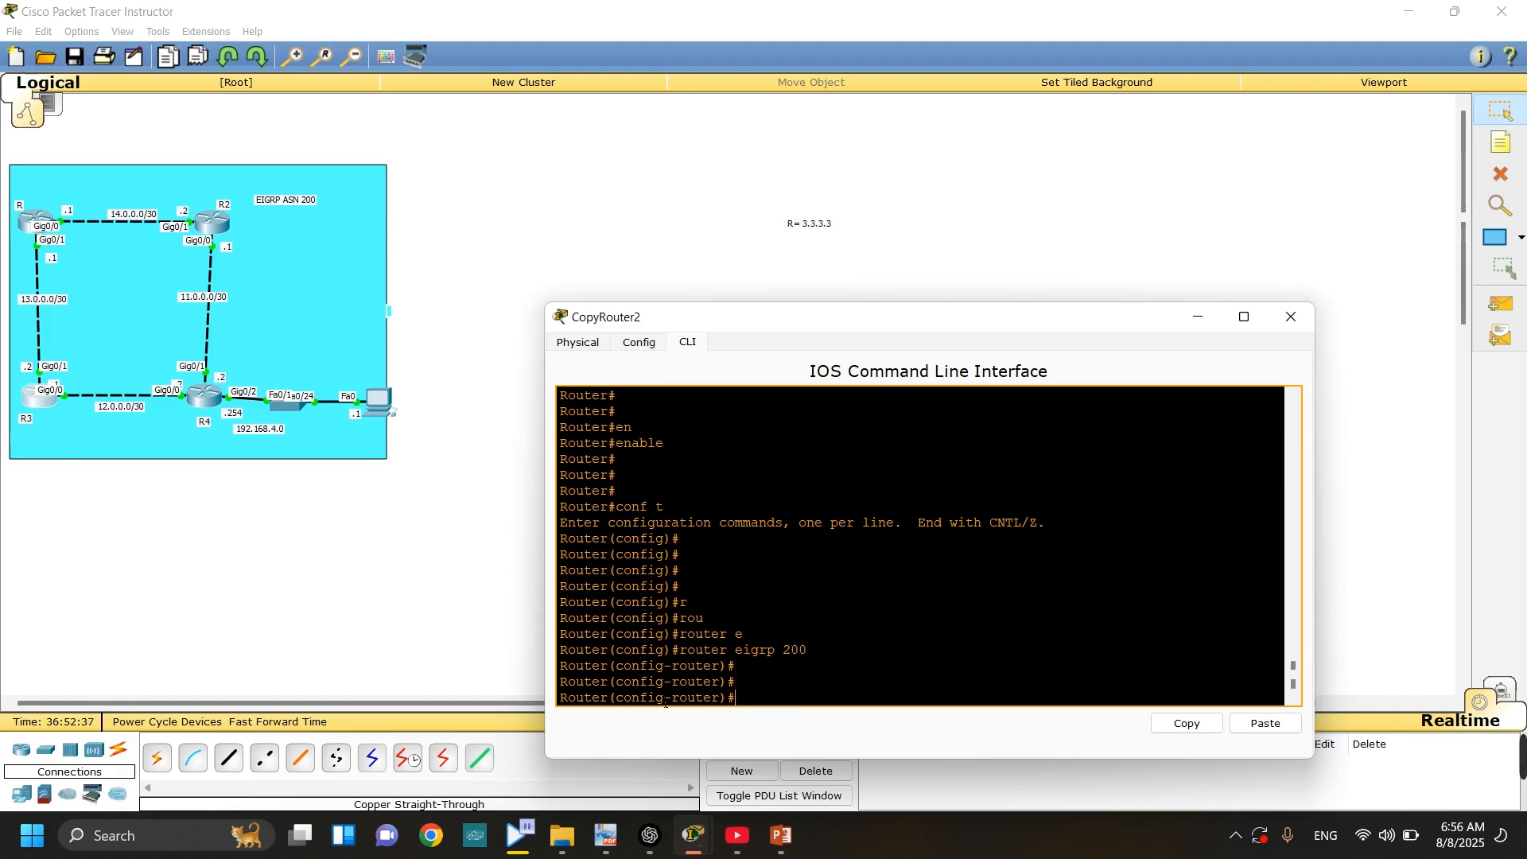
- Advertise R3's link to R4 in EIGRP 200 with network 12.0.0.0 0.0.0.3
text(net)
key(Tab)
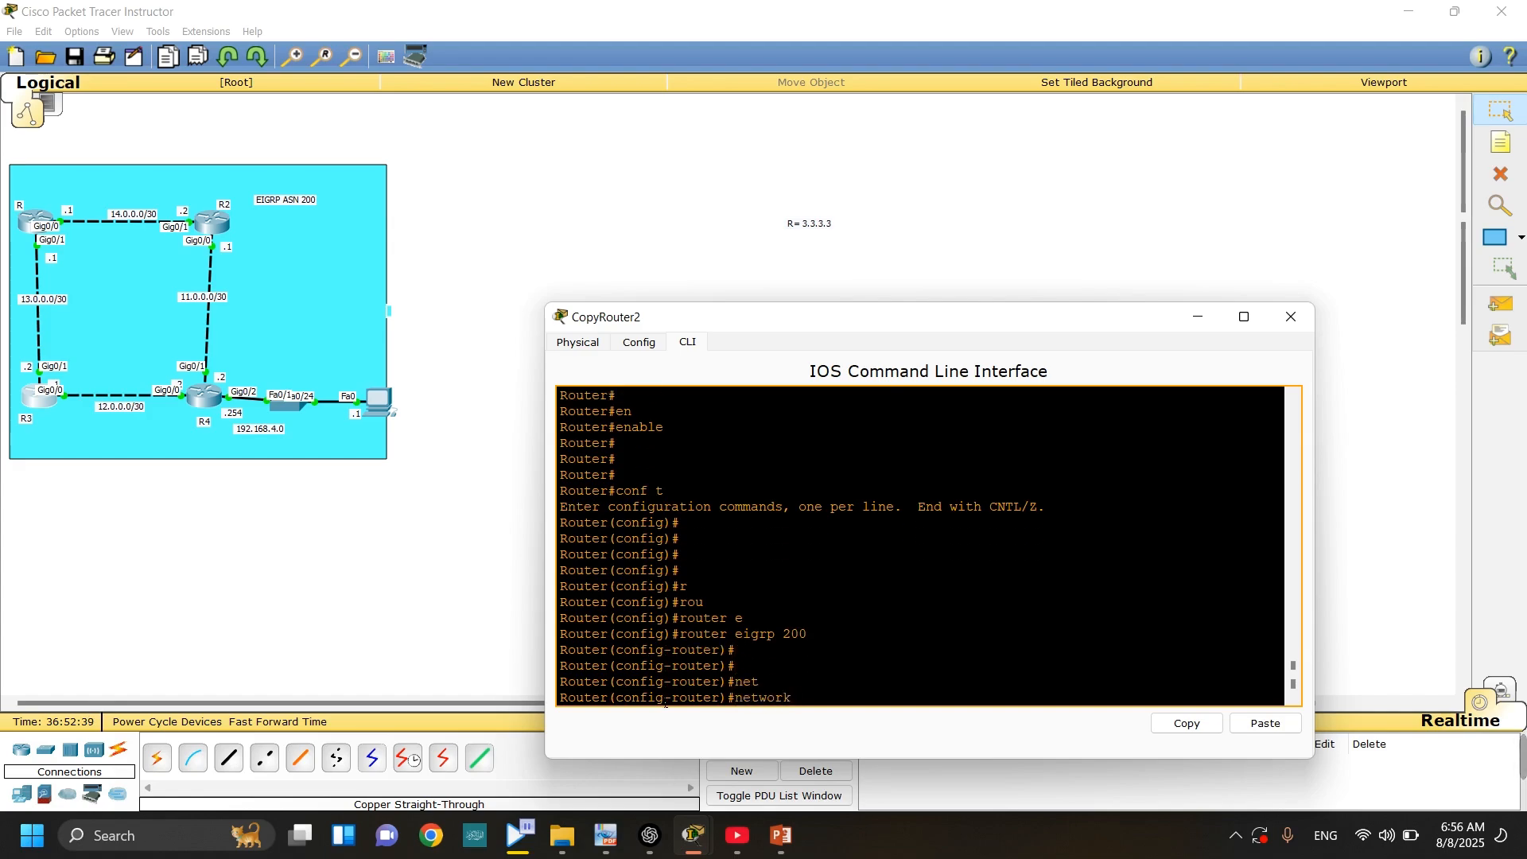
text(12.0.0.0 0.0.0.3)
key(Return)
key(Return)
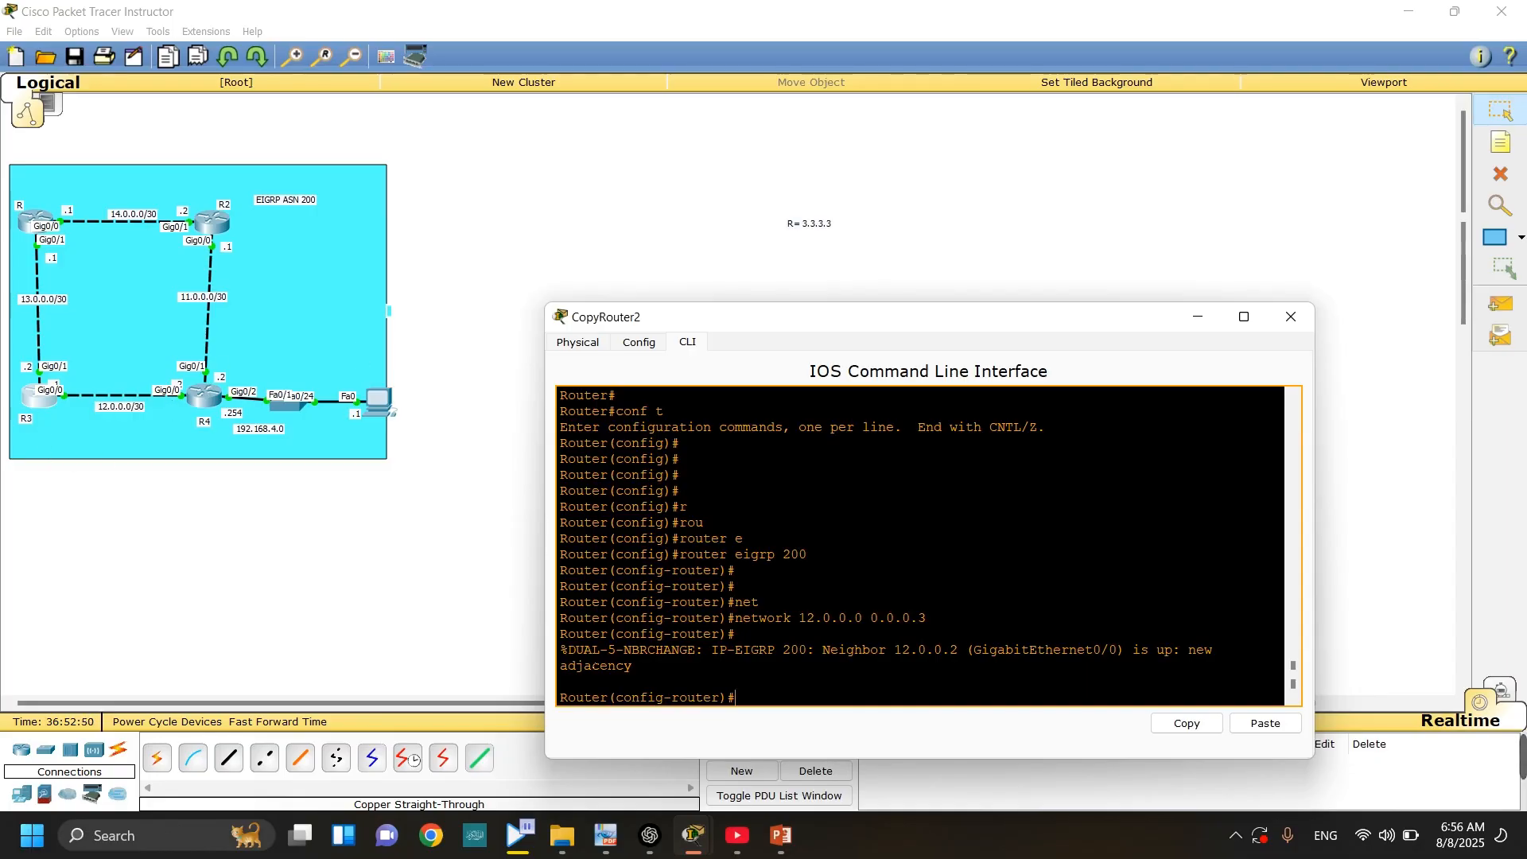
- Advertise R3's link to R1 in EIGRP 200 with network 13.0.0.0 0.0.0.3
text(net)
key(Tab)
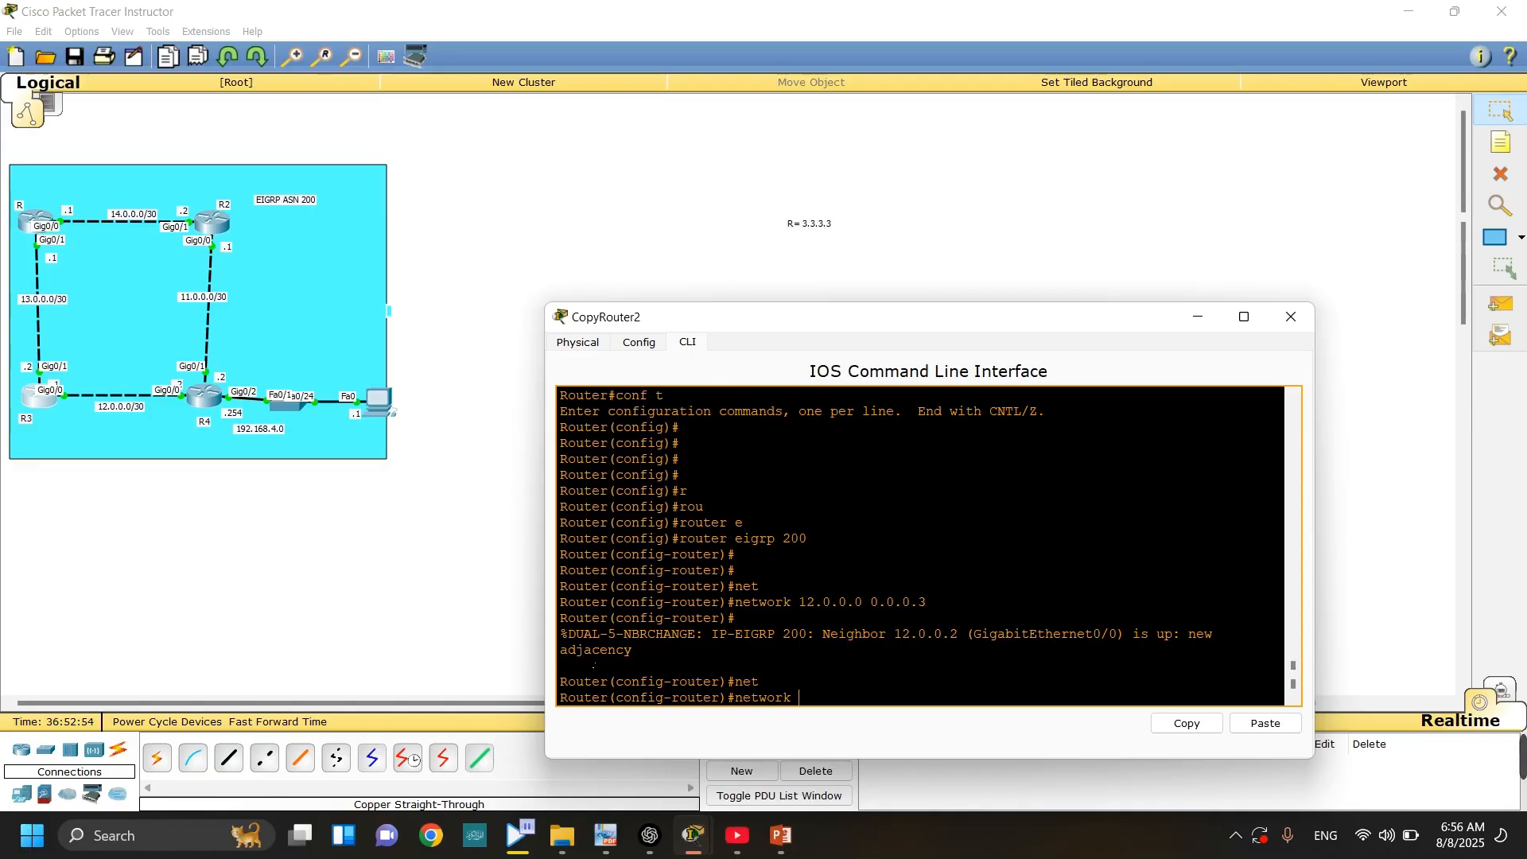
text(13.0.0.0 0.0.0.3)
key(Return)
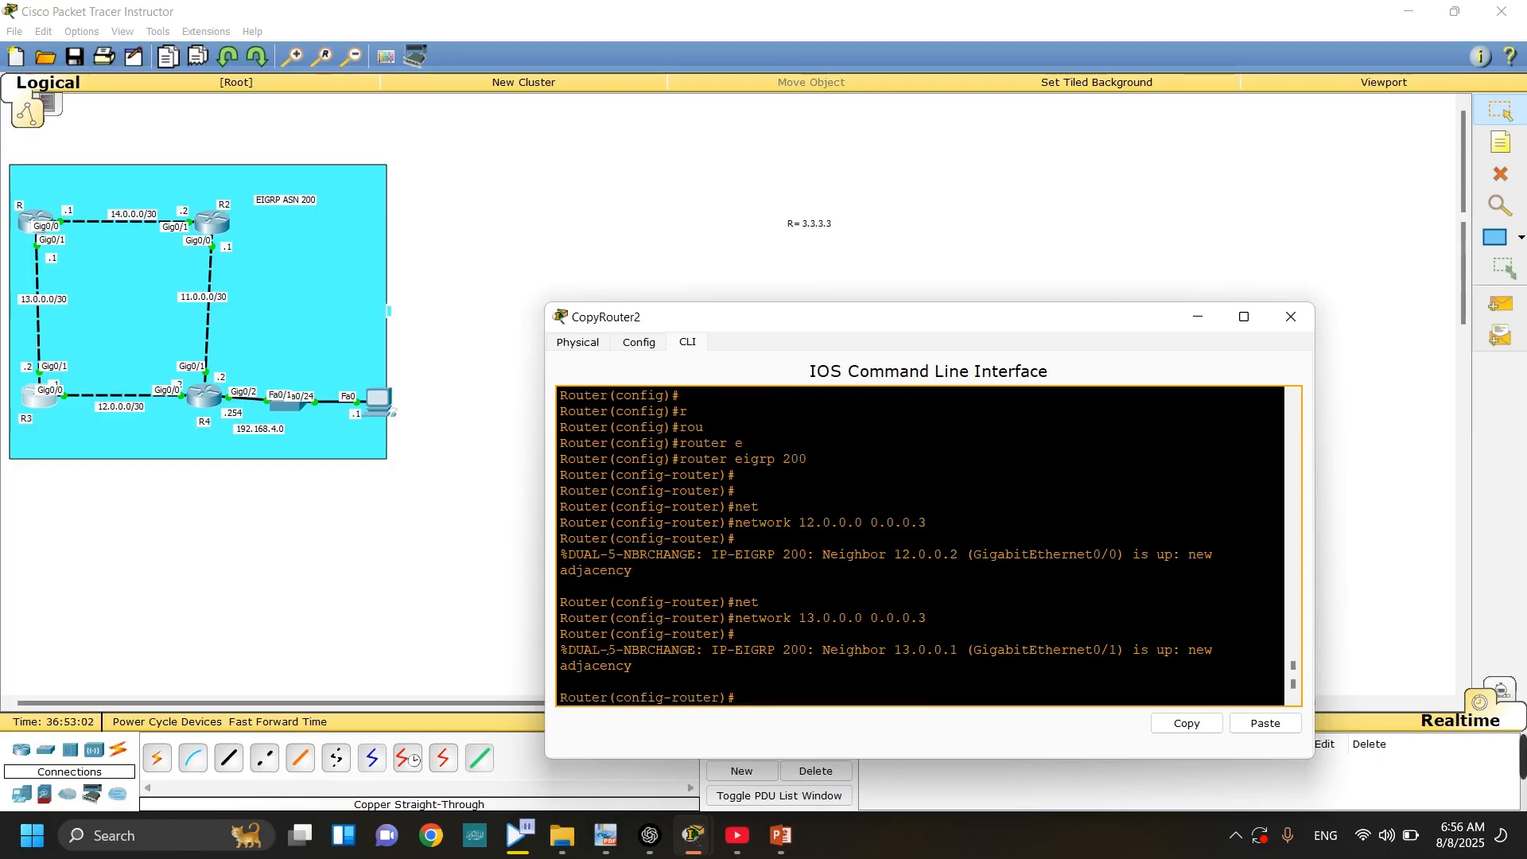
- Examine the neighbor address, AS number and interface in R3's EIGRP adjacency messages
drag(767, 554, 951, 555)
drag(714, 650, 922, 642)
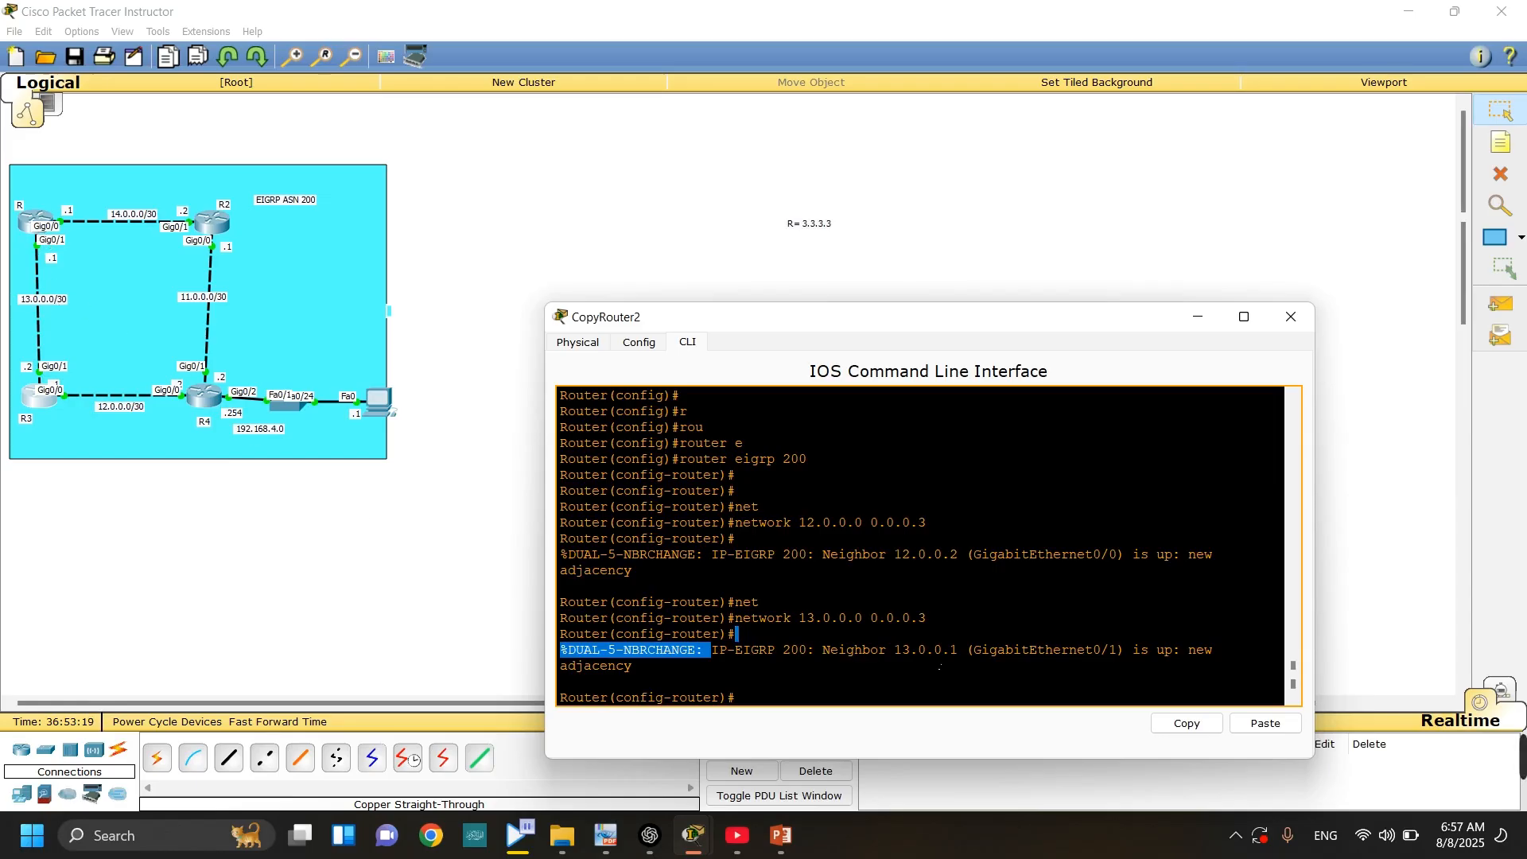
drag(958, 651, 904, 651)
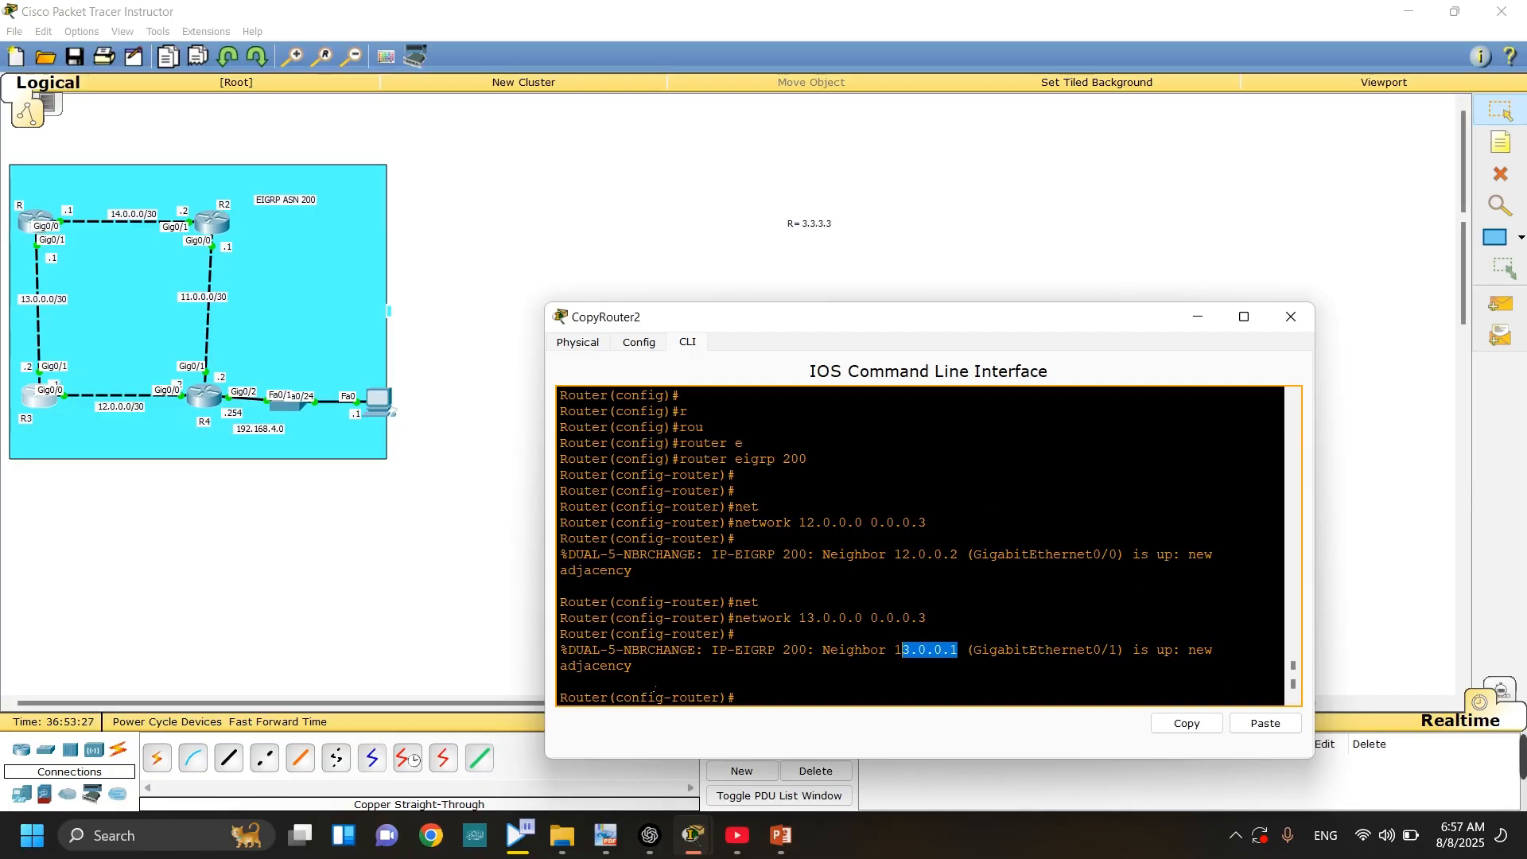
click(756, 703)
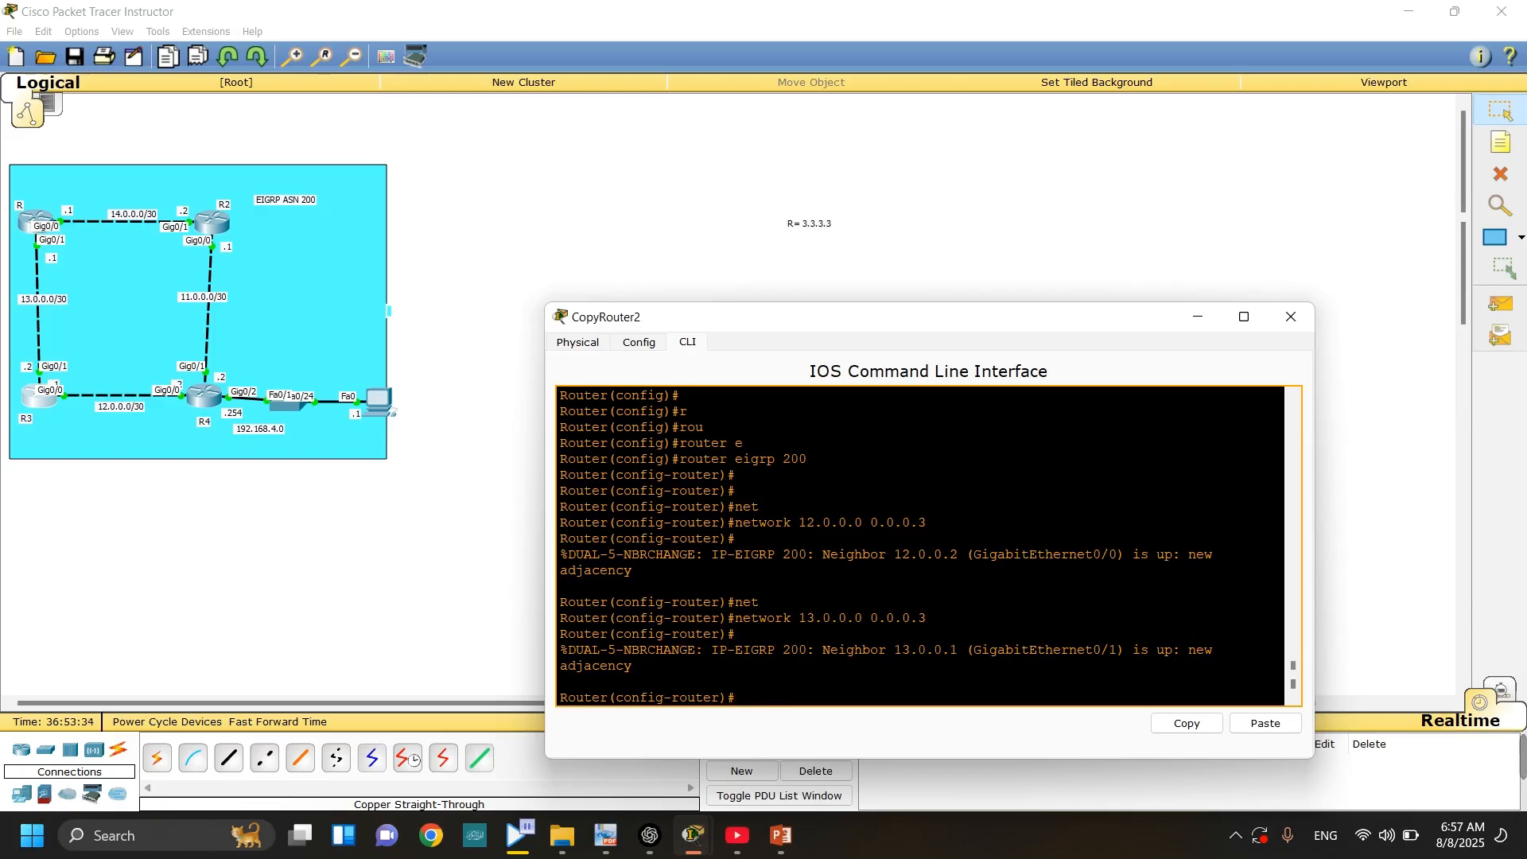
drag(633, 666, 815, 650)
click(754, 656)
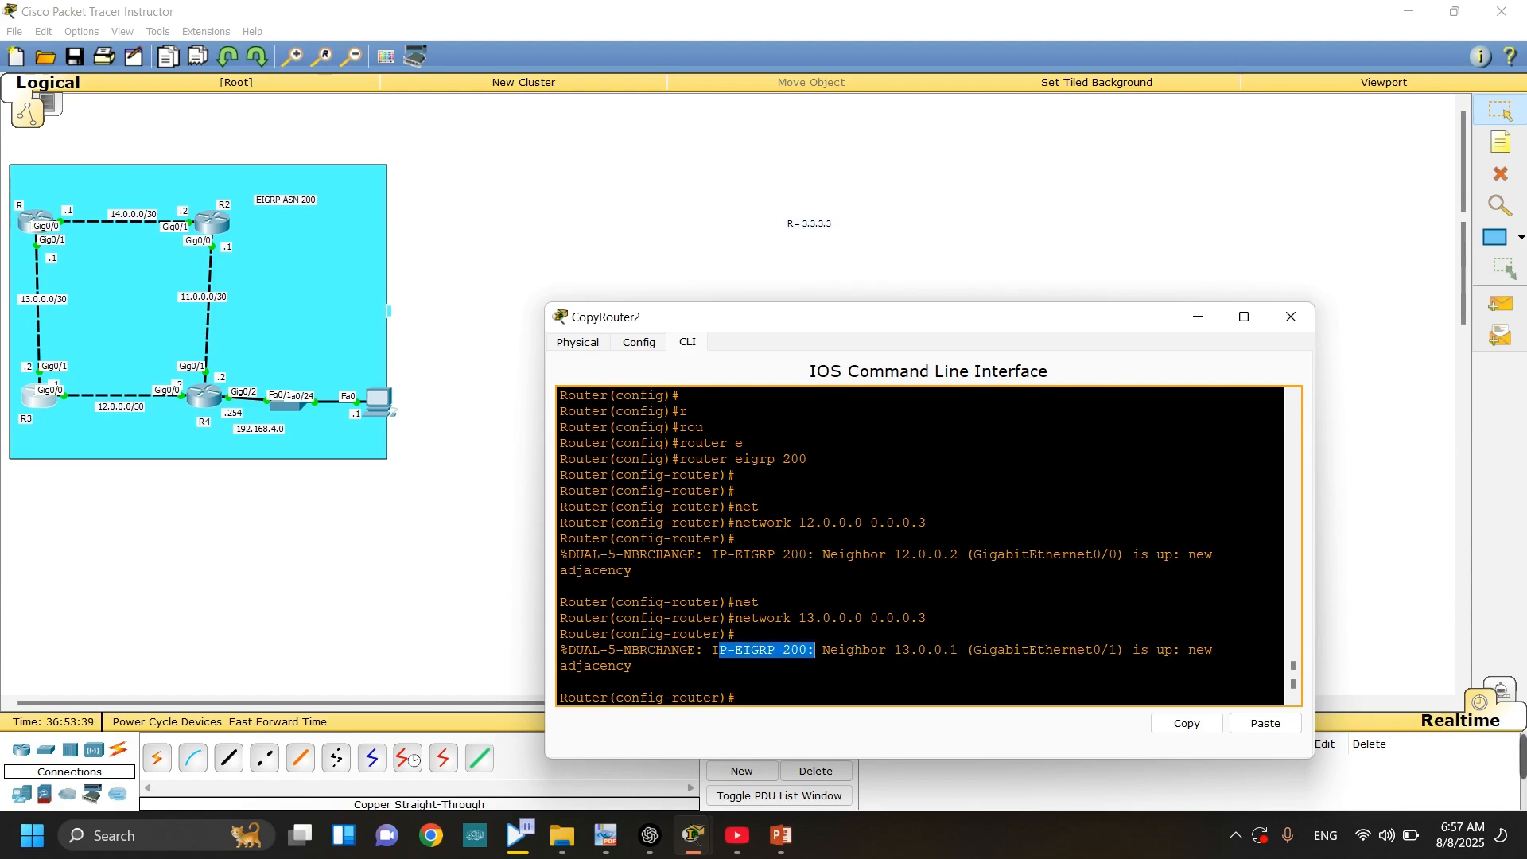
drag(633, 666, 838, 650)
click(952, 649)
drag(989, 650, 1102, 650)
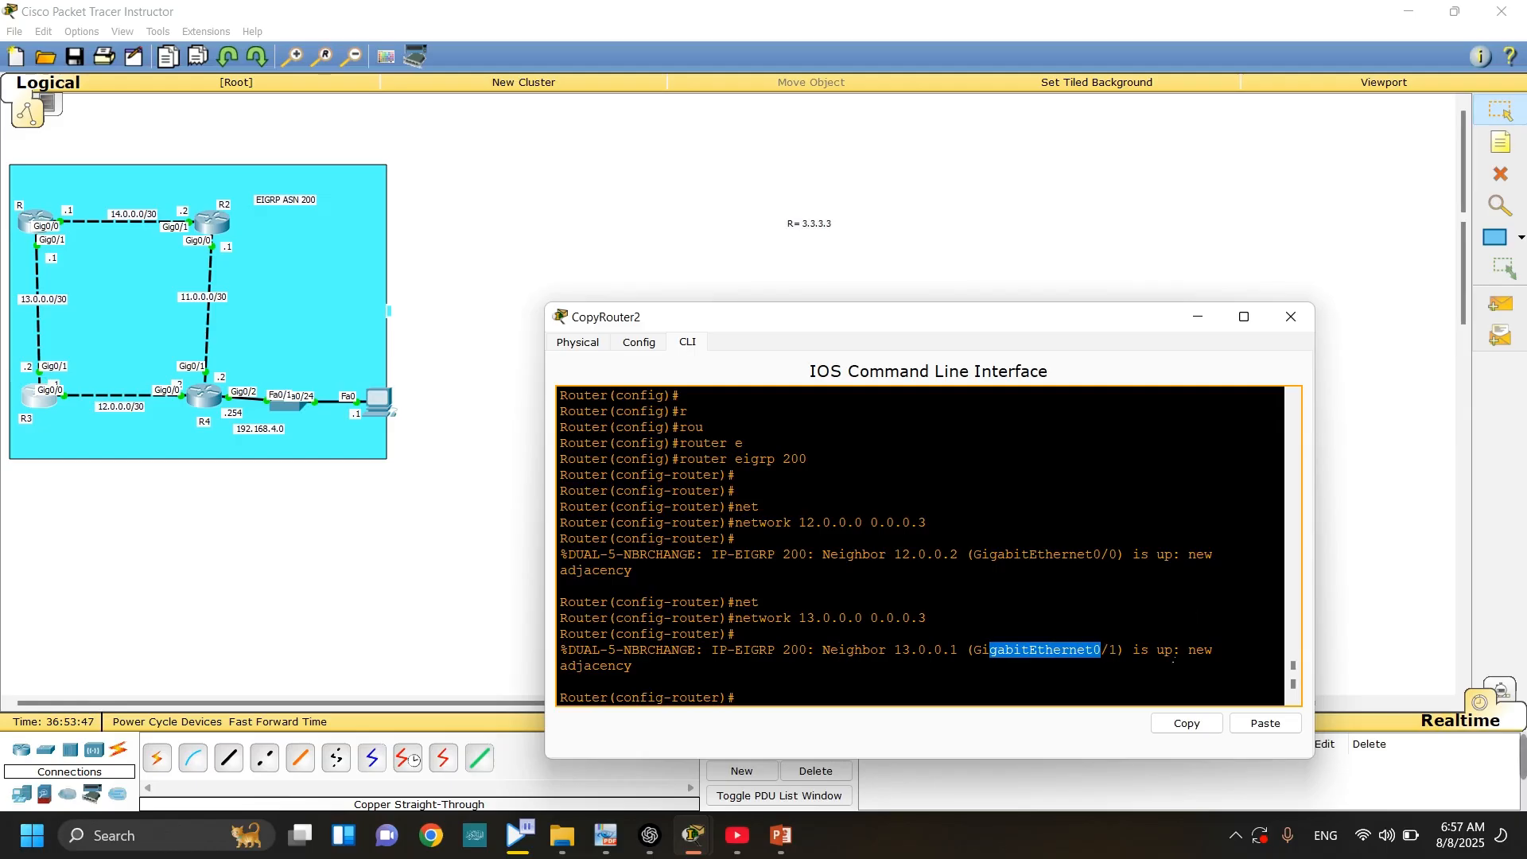
drag(634, 667, 617, 666)
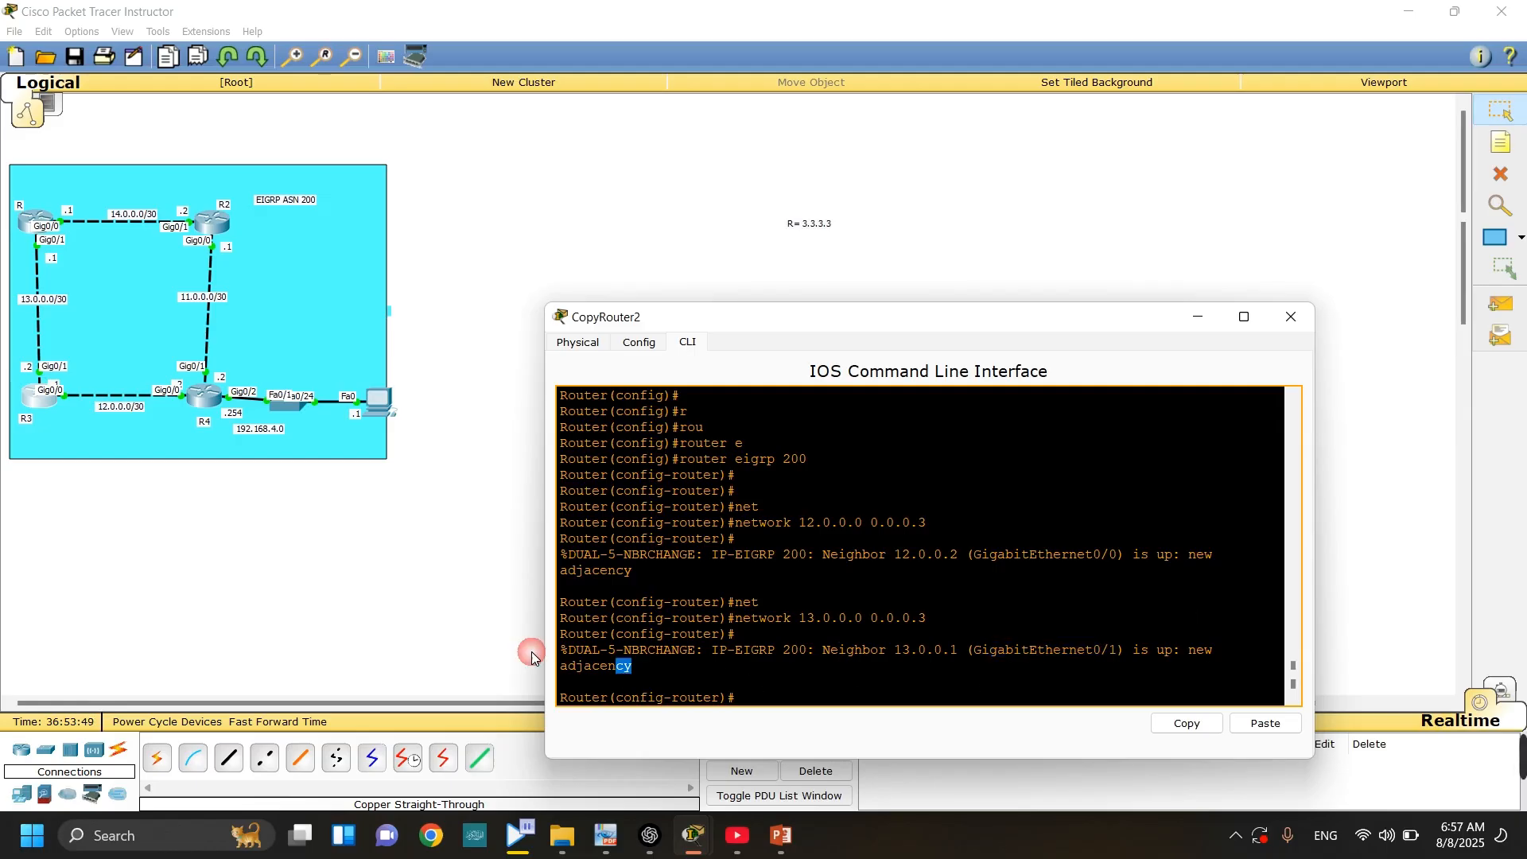
click(35, 402)
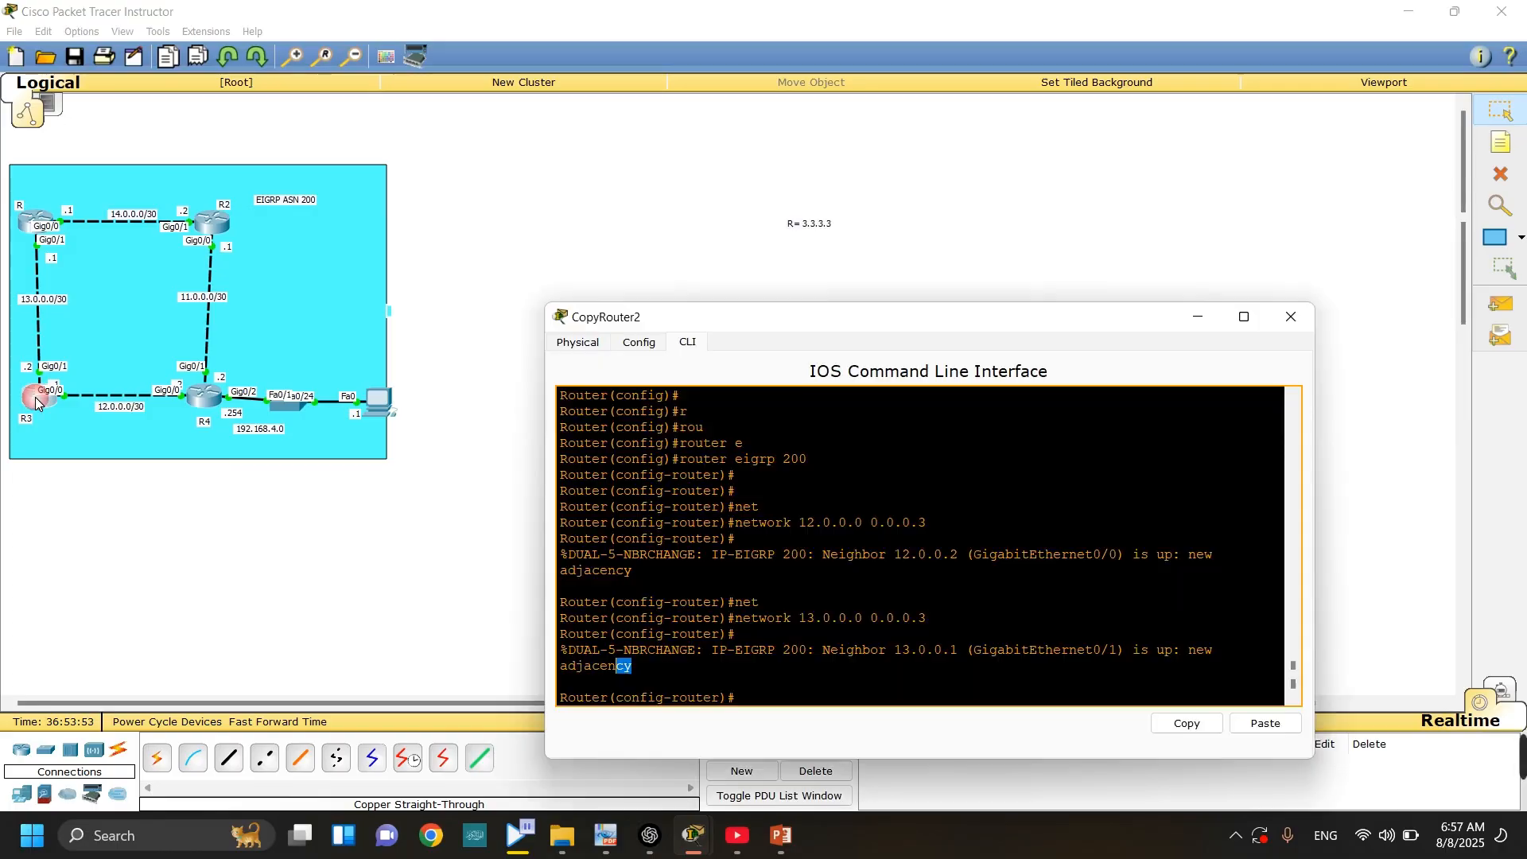
- Add network 4.4.4.4 0.0.0.0 to R3's EIGRP 200 process
click(743, 696)
text(net)
key(Tab)
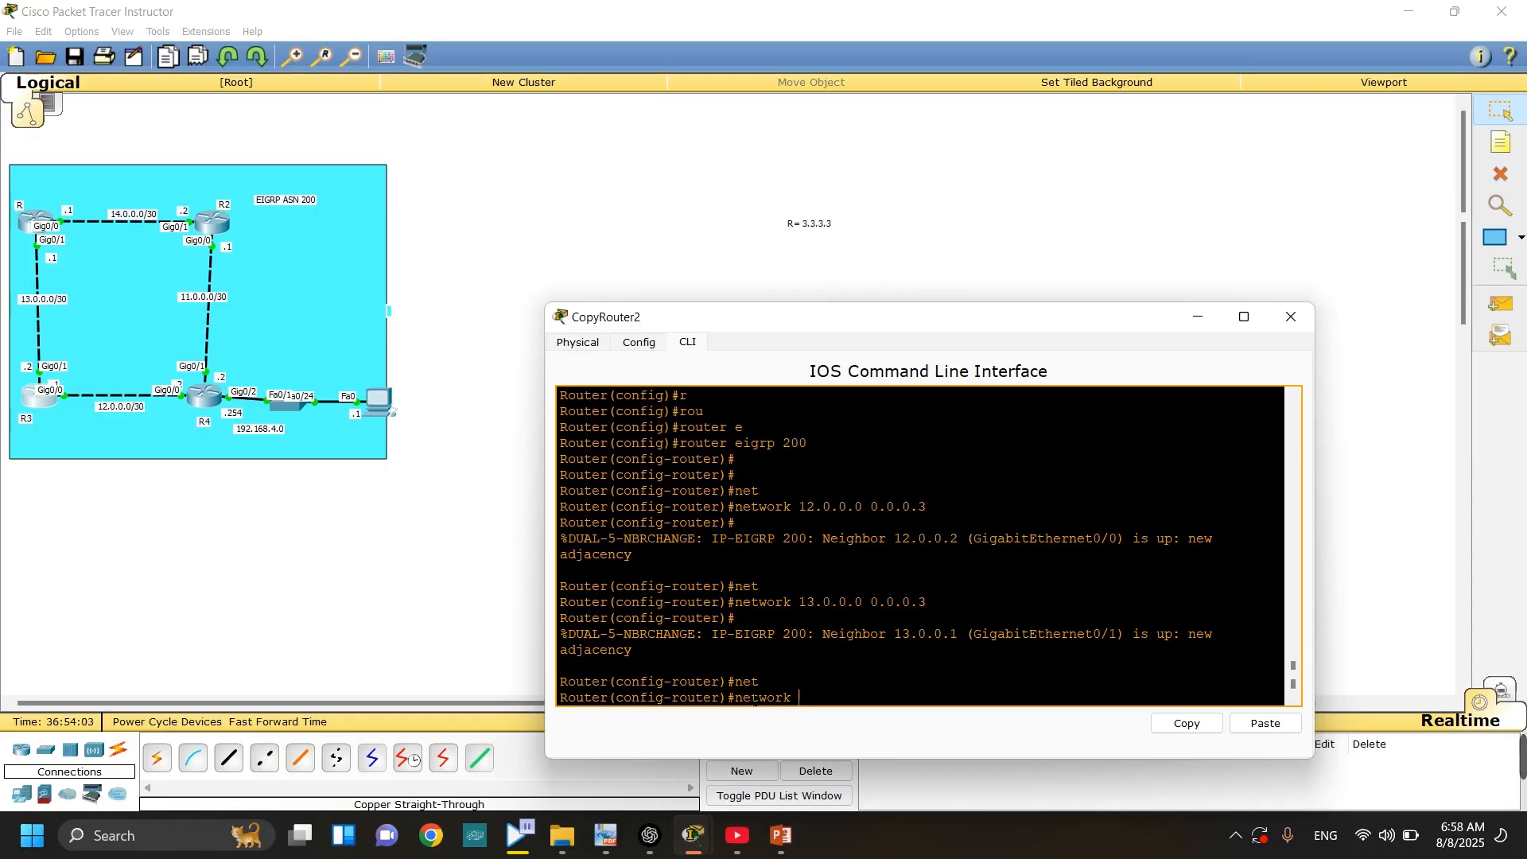
text(4.4.4.4 0.0.0)
key(Return)
key(Return)
key(Return)
- Make interface loopback 0 passive in R3's EIGRP 200 process
text(pas)
key(Tab)
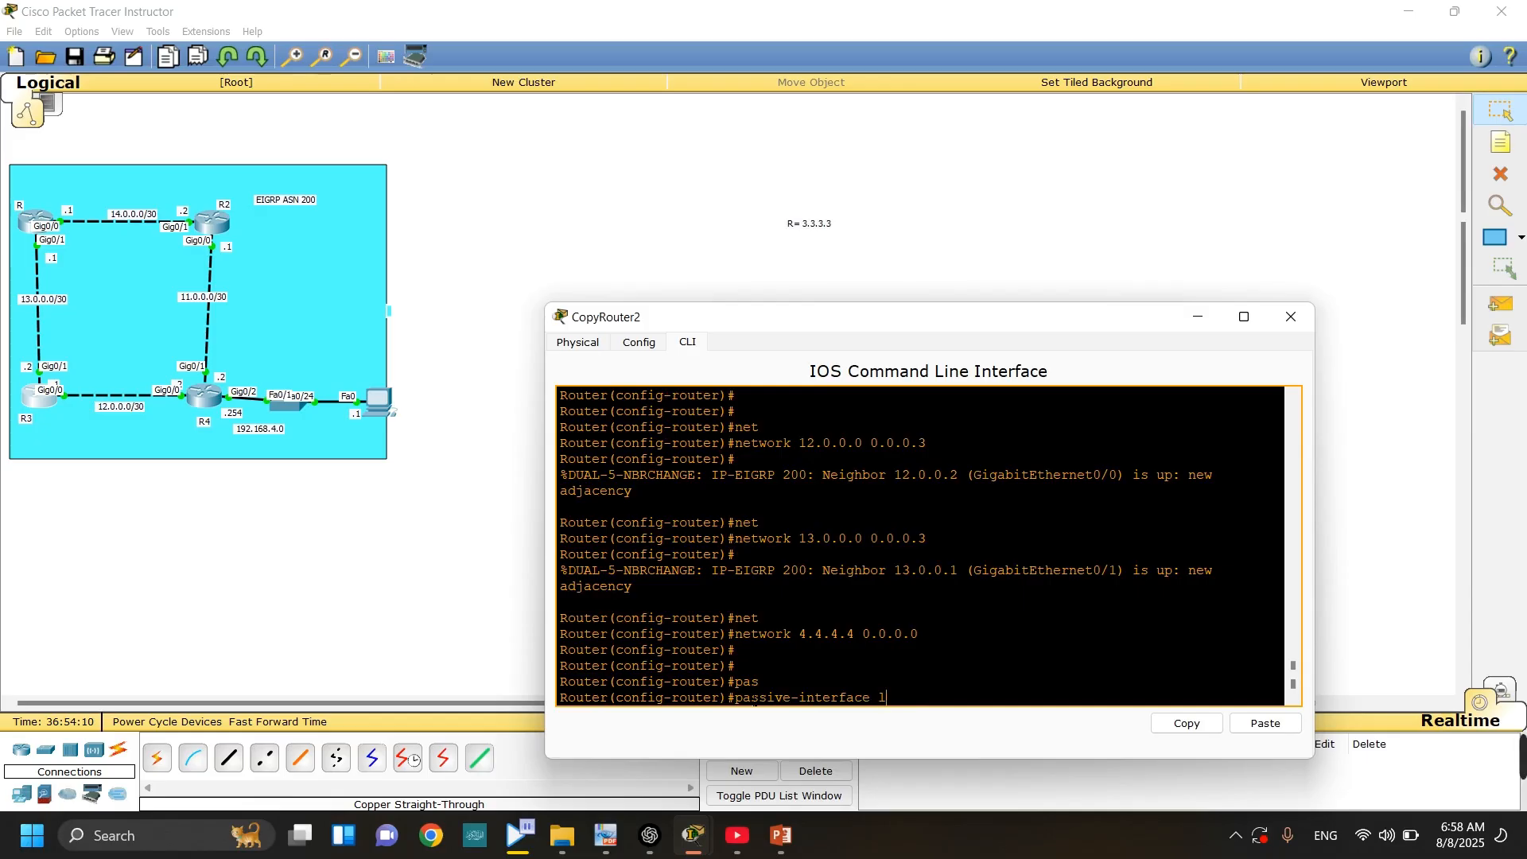
text(l)
key(Tab)
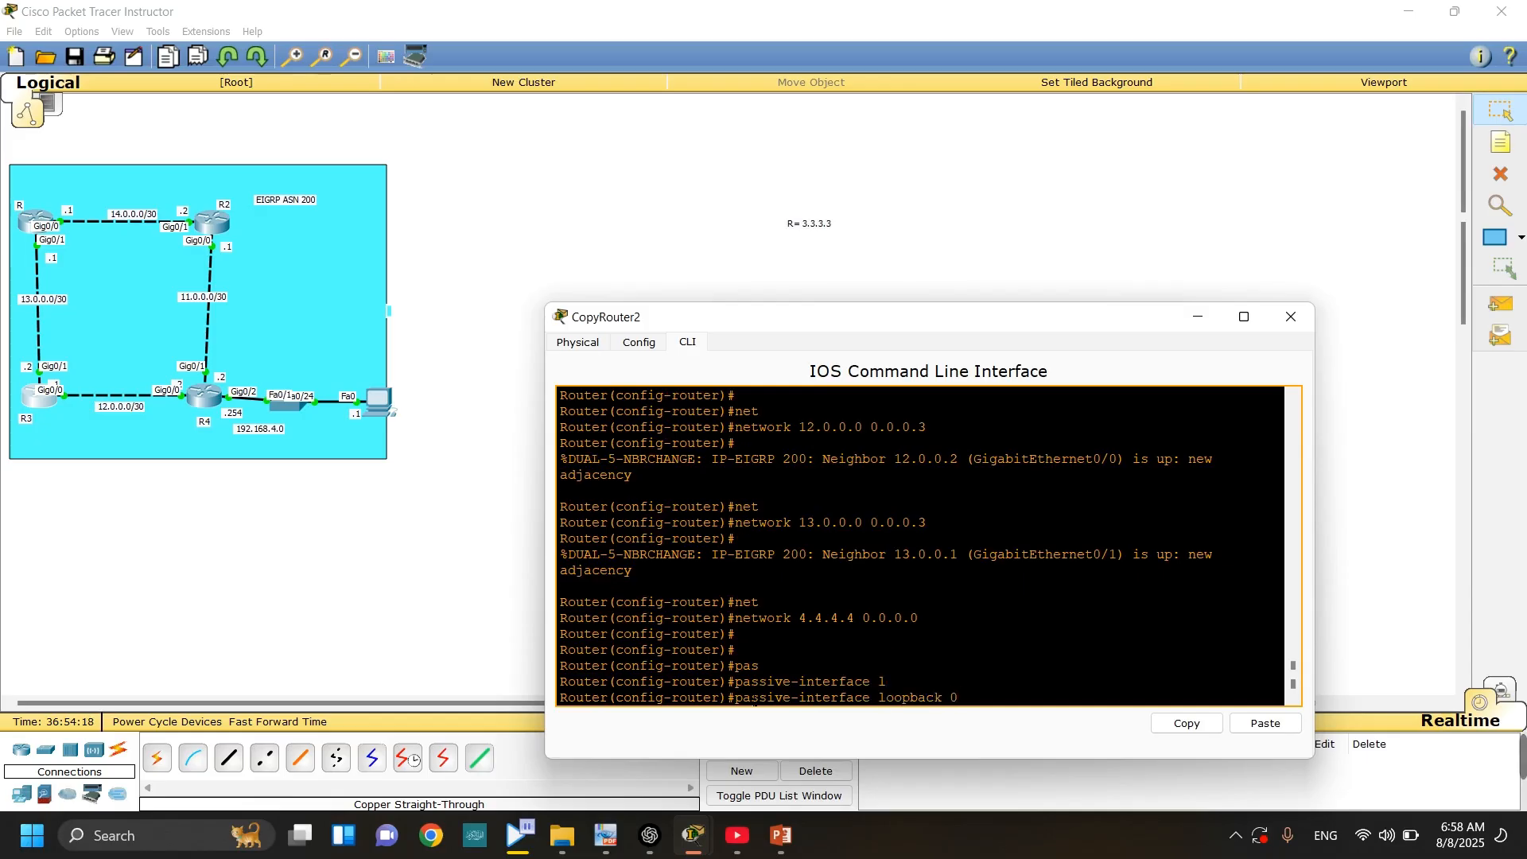
key(Return)
key(Return)
key(Return)
key(Return)
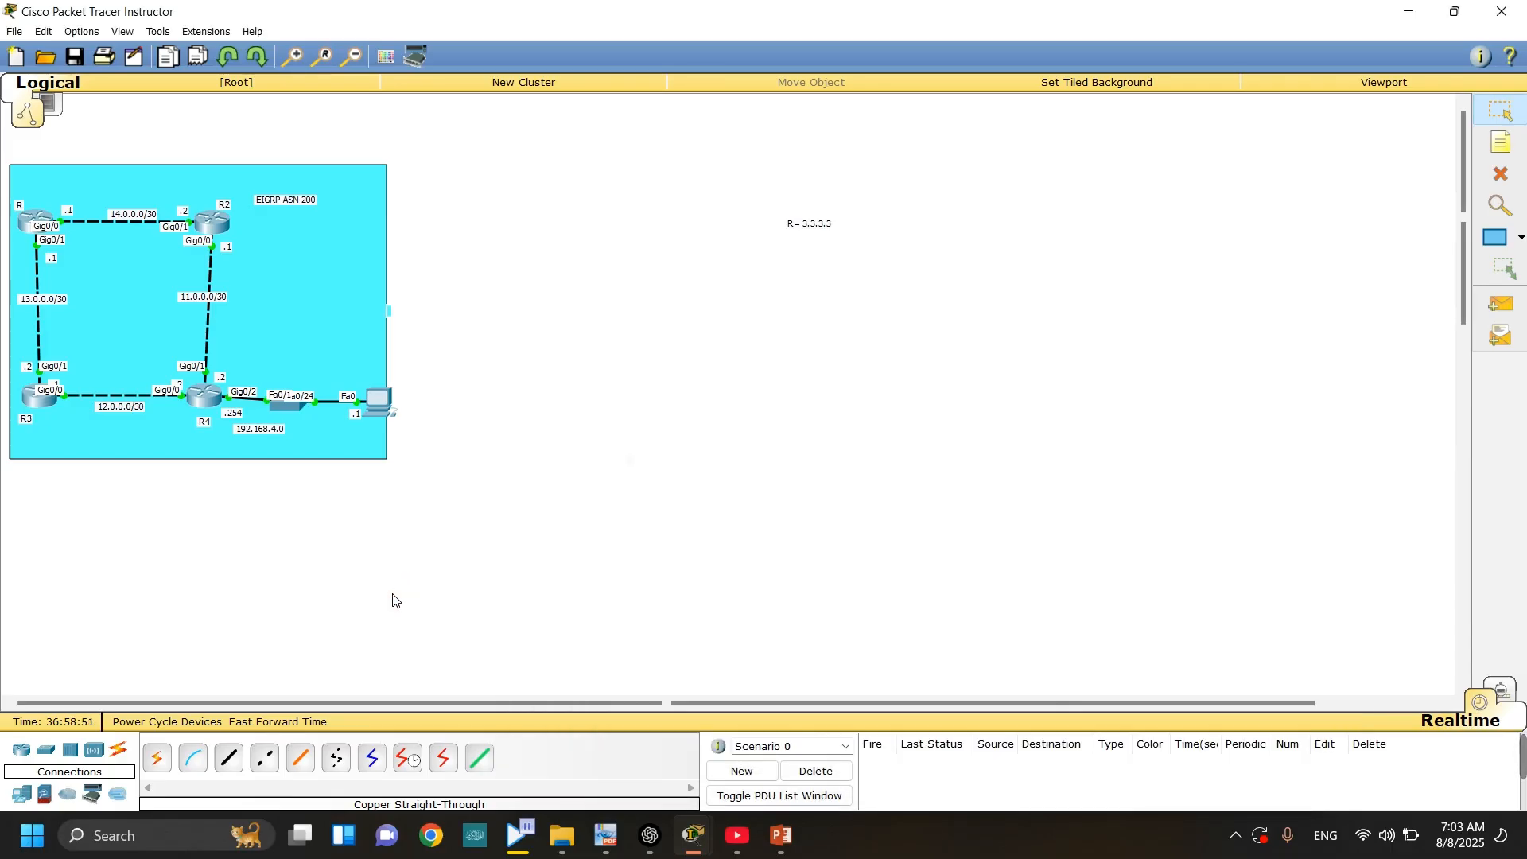
- Ping the gateway 192.168.4.254 from the PC's command prompt and stop the ping early
click(382, 407)
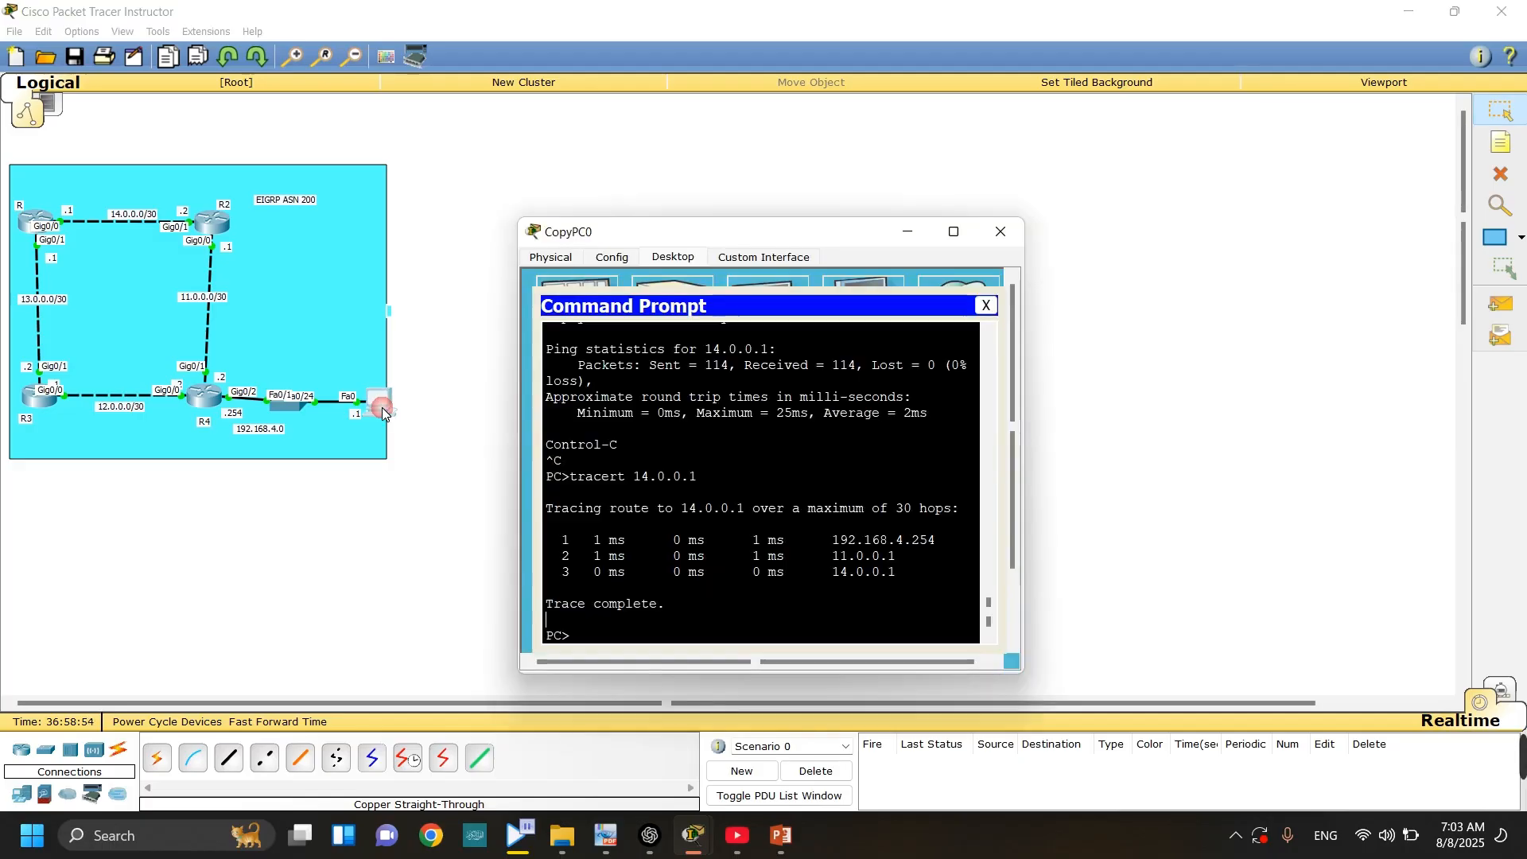
click(983, 311)
click(863, 316)
text(pig)
key(BackSpace)
text(ng )
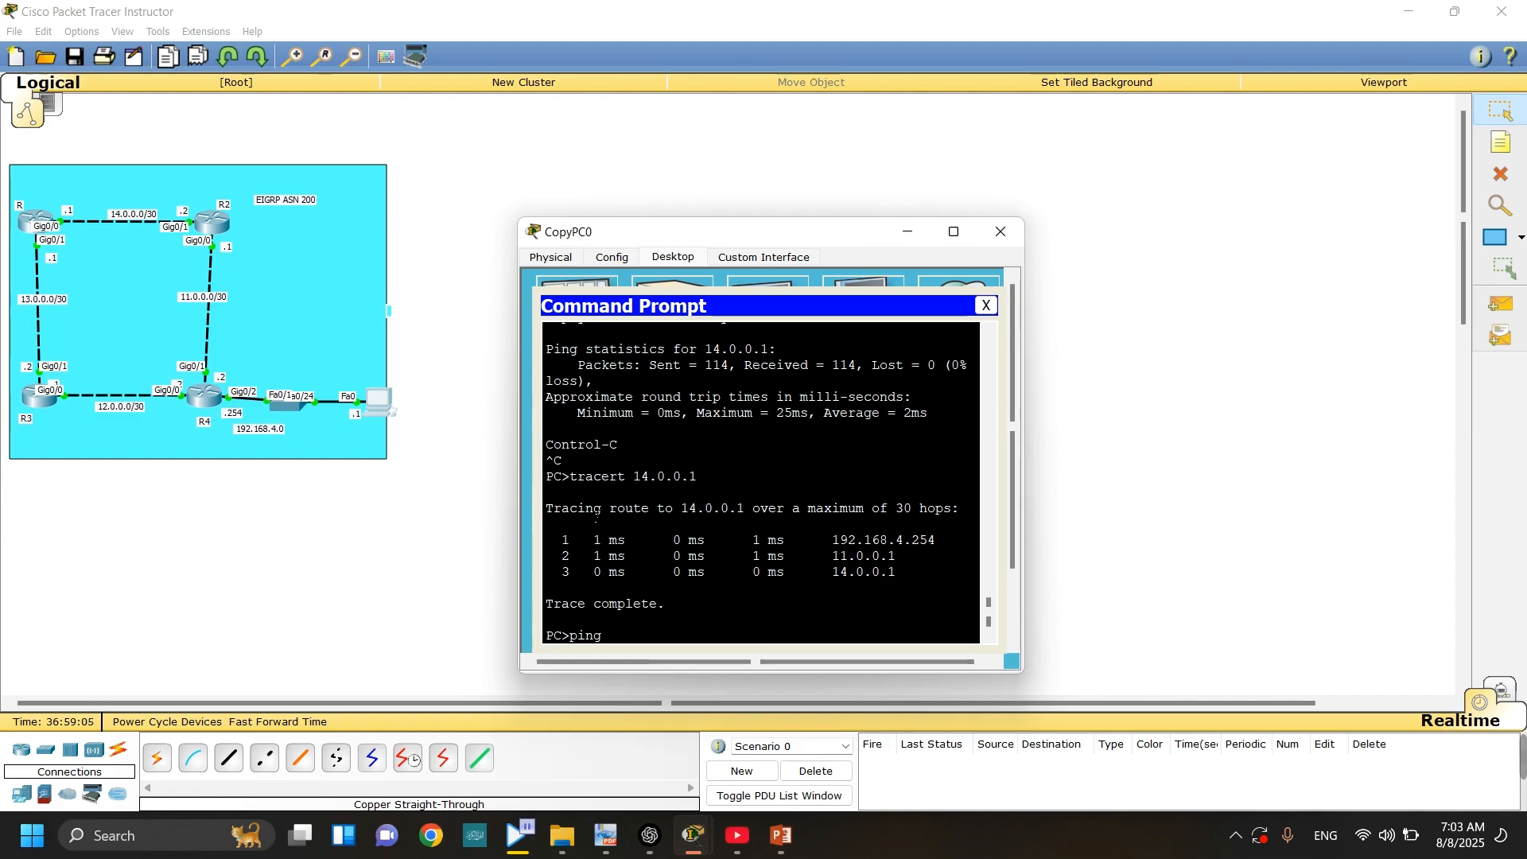
text(192.168.4.254)
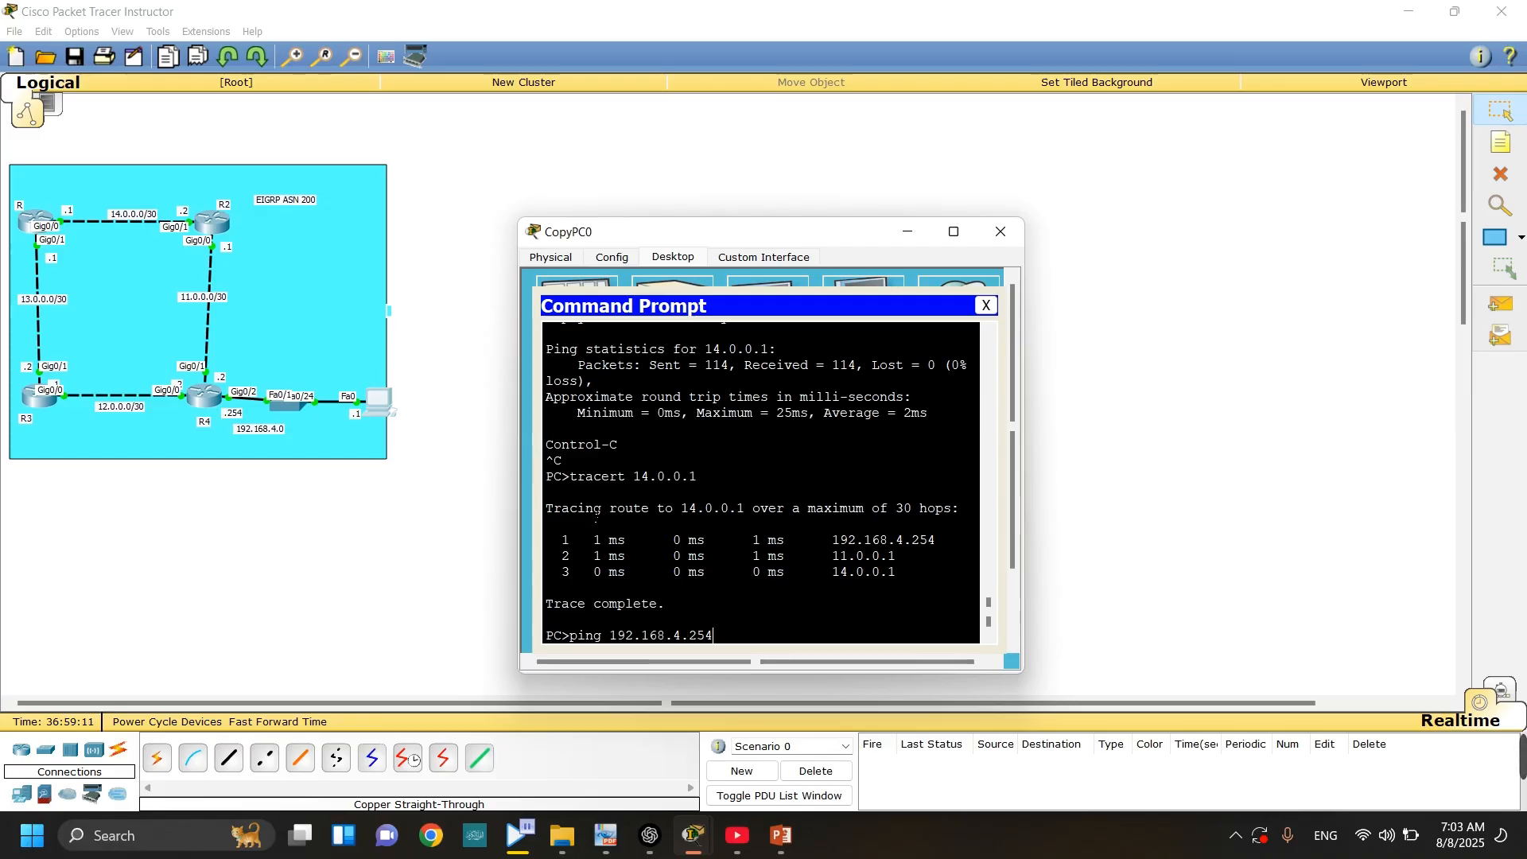
key(Return)
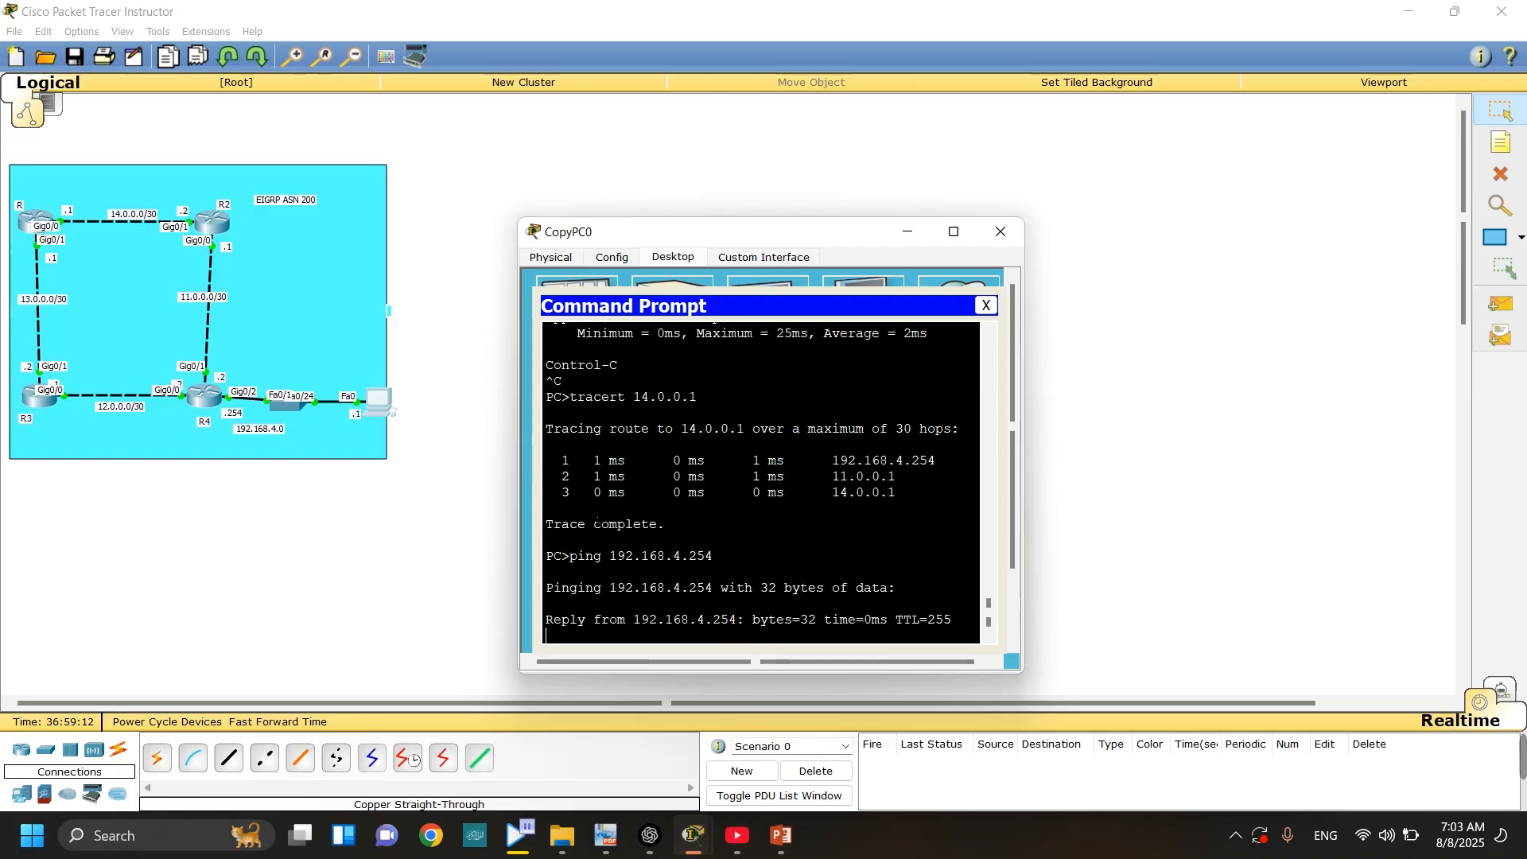
key(ctrl+c)
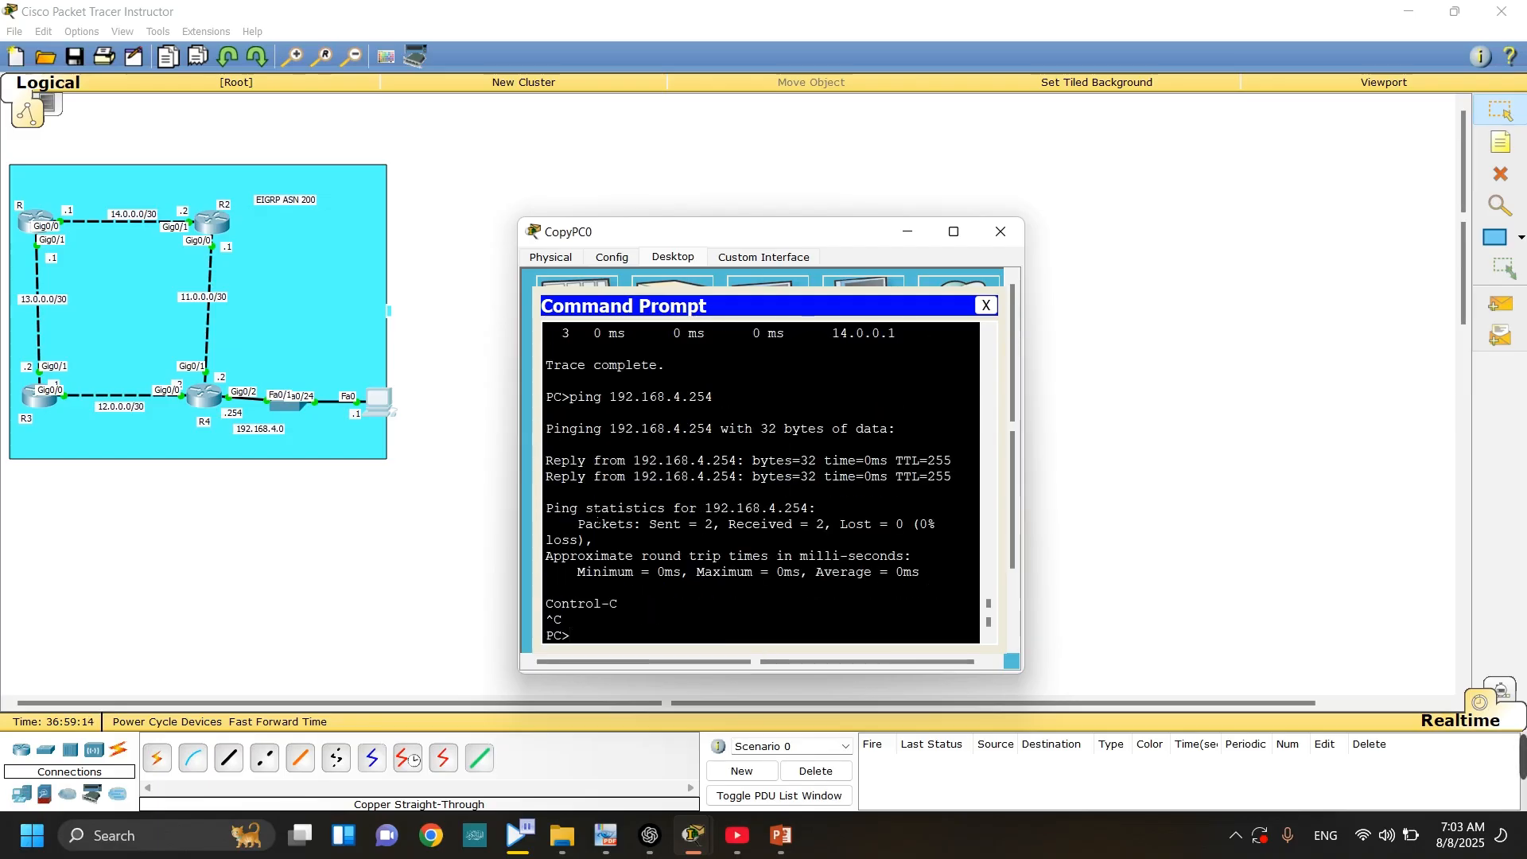
- Ping R1's address 14.0.0.1 from the PC and dismiss the PC's window
text(ping 14.0.0.1)
key(Return)
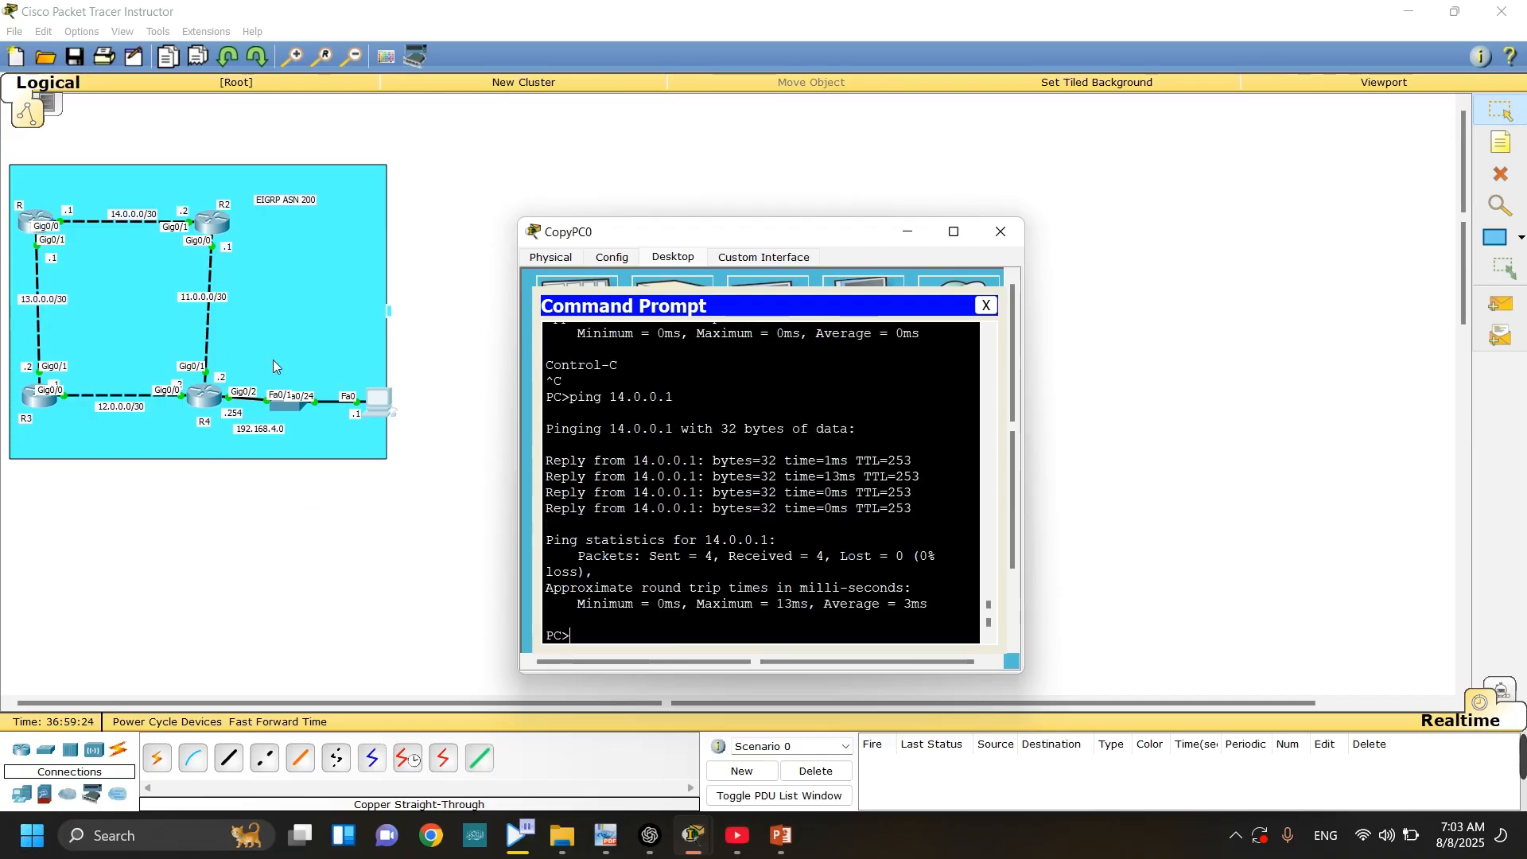
click(402, 566)
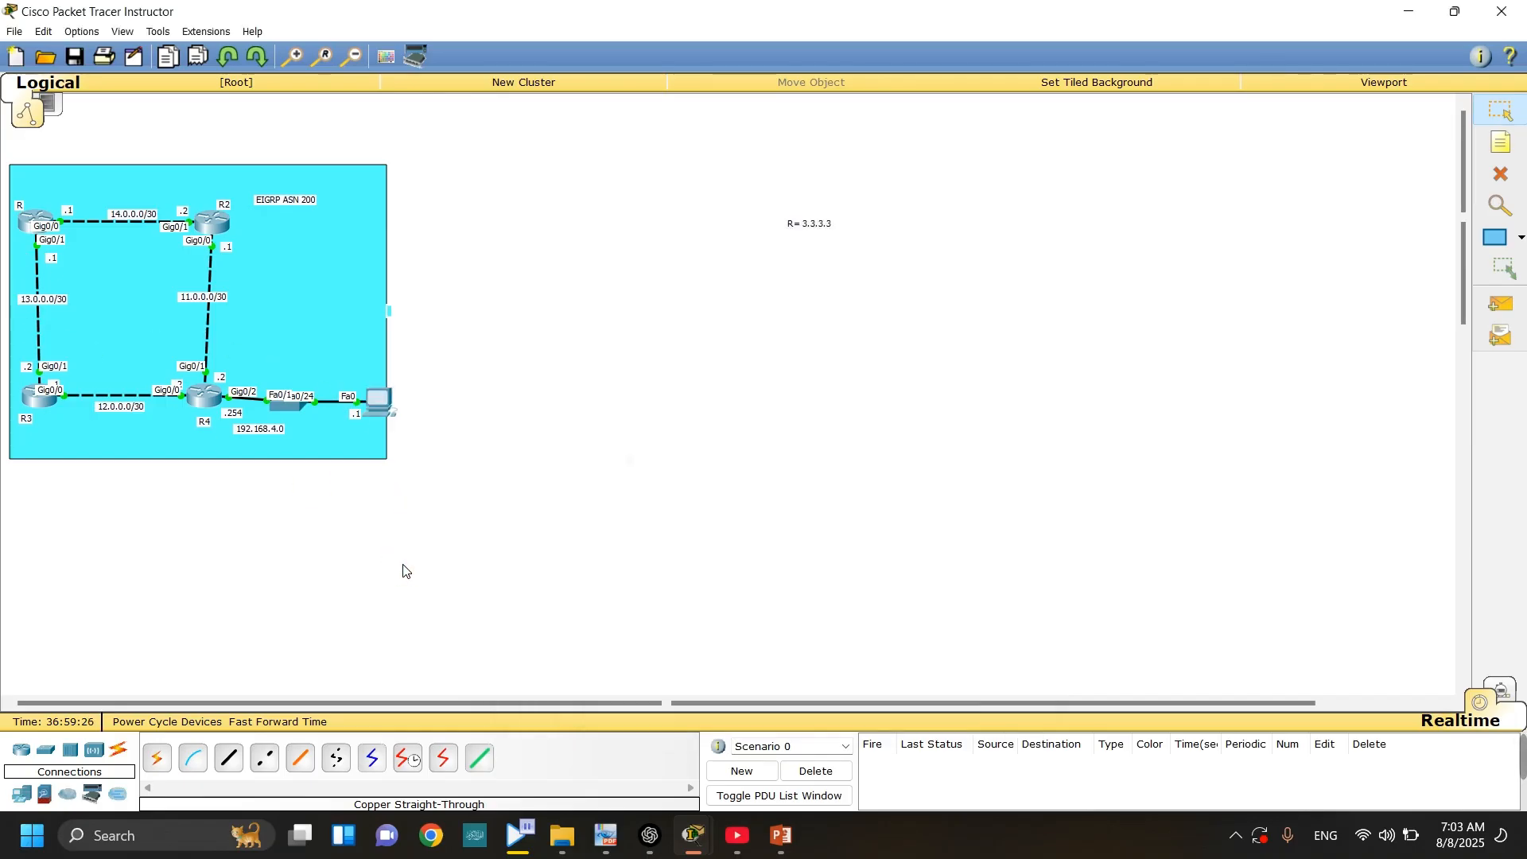